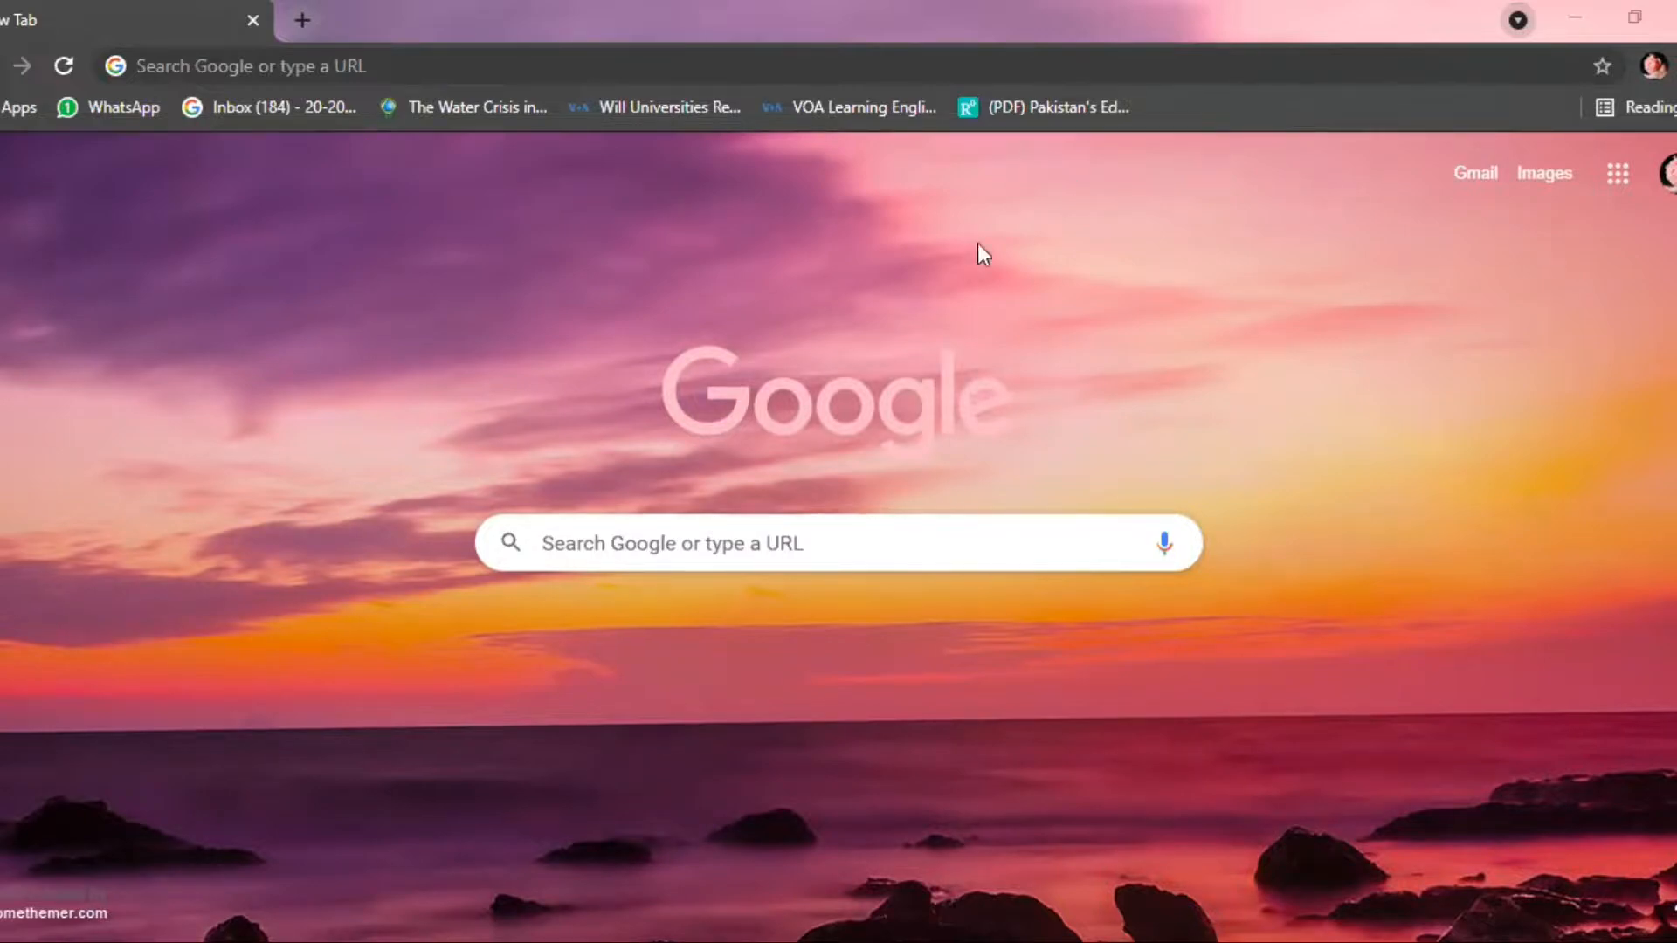
Search Google for tinkercad and open the Tinkercad site from the results.
click(923, 539)
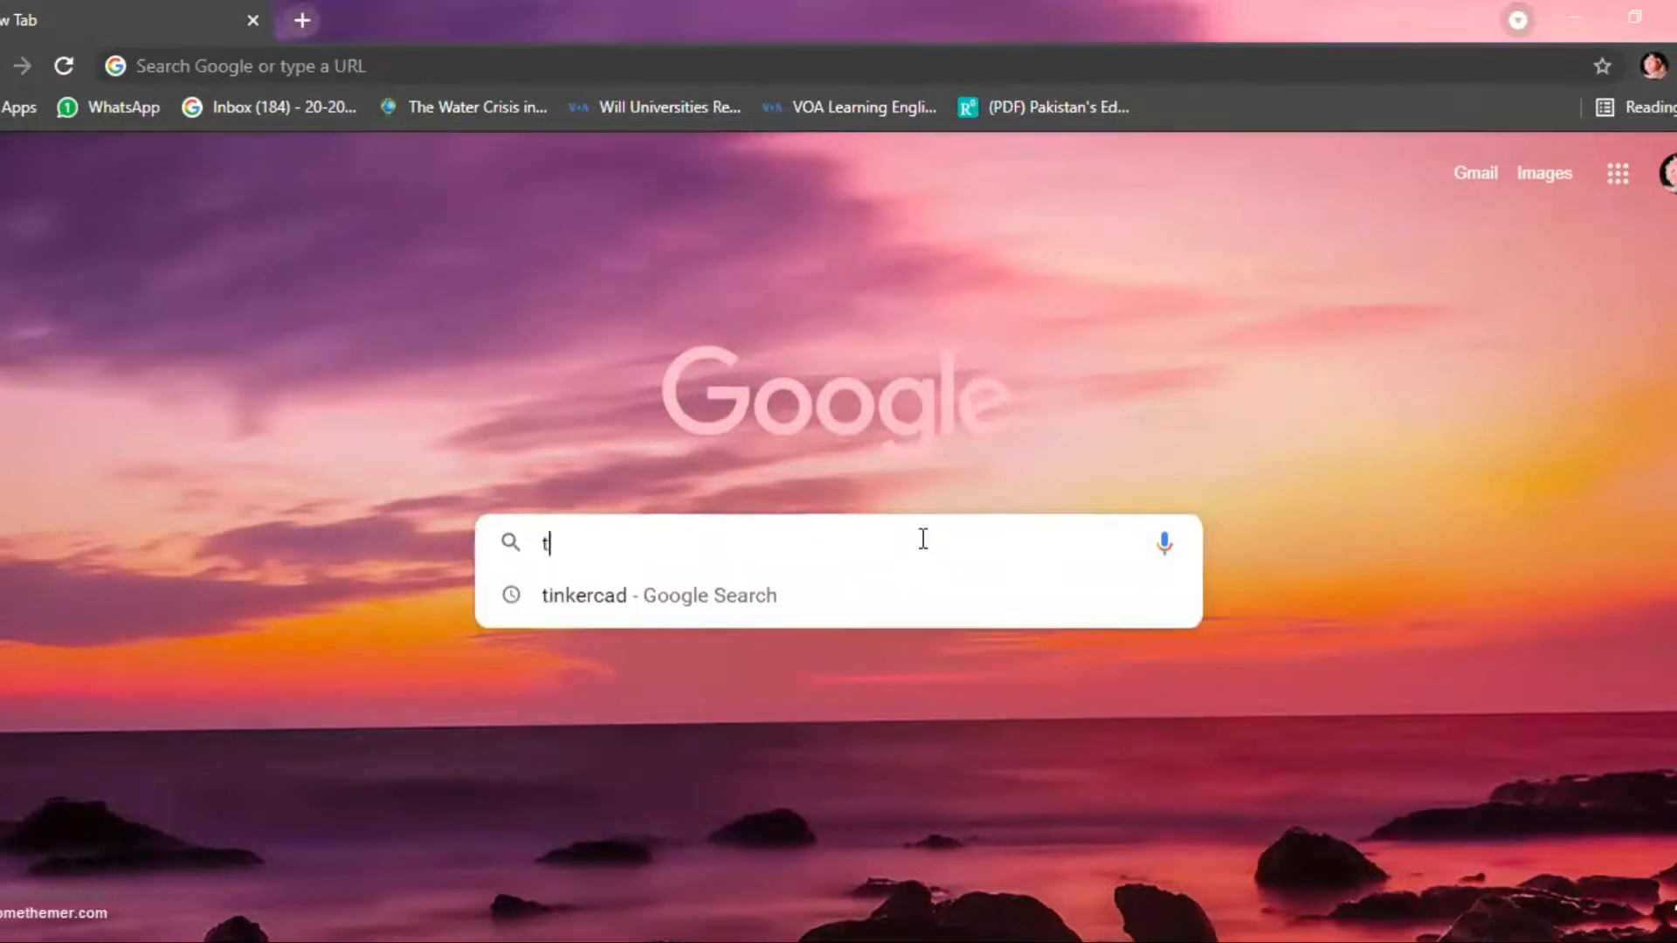
text(tinkercad)
key(Return)
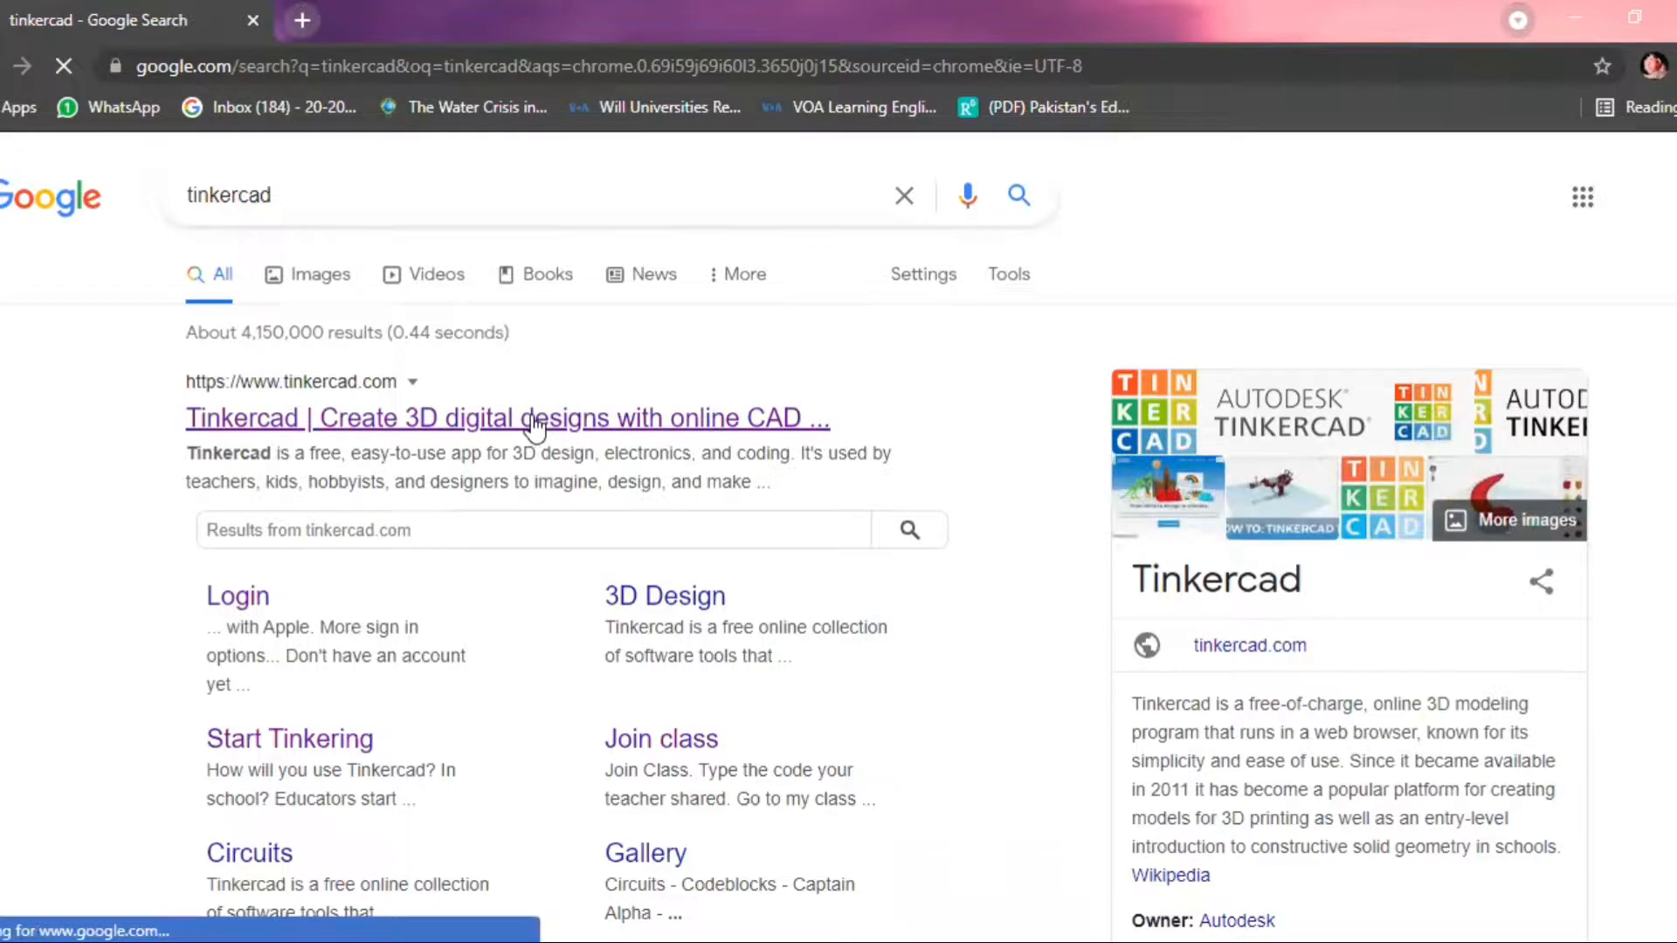
click(535, 423)
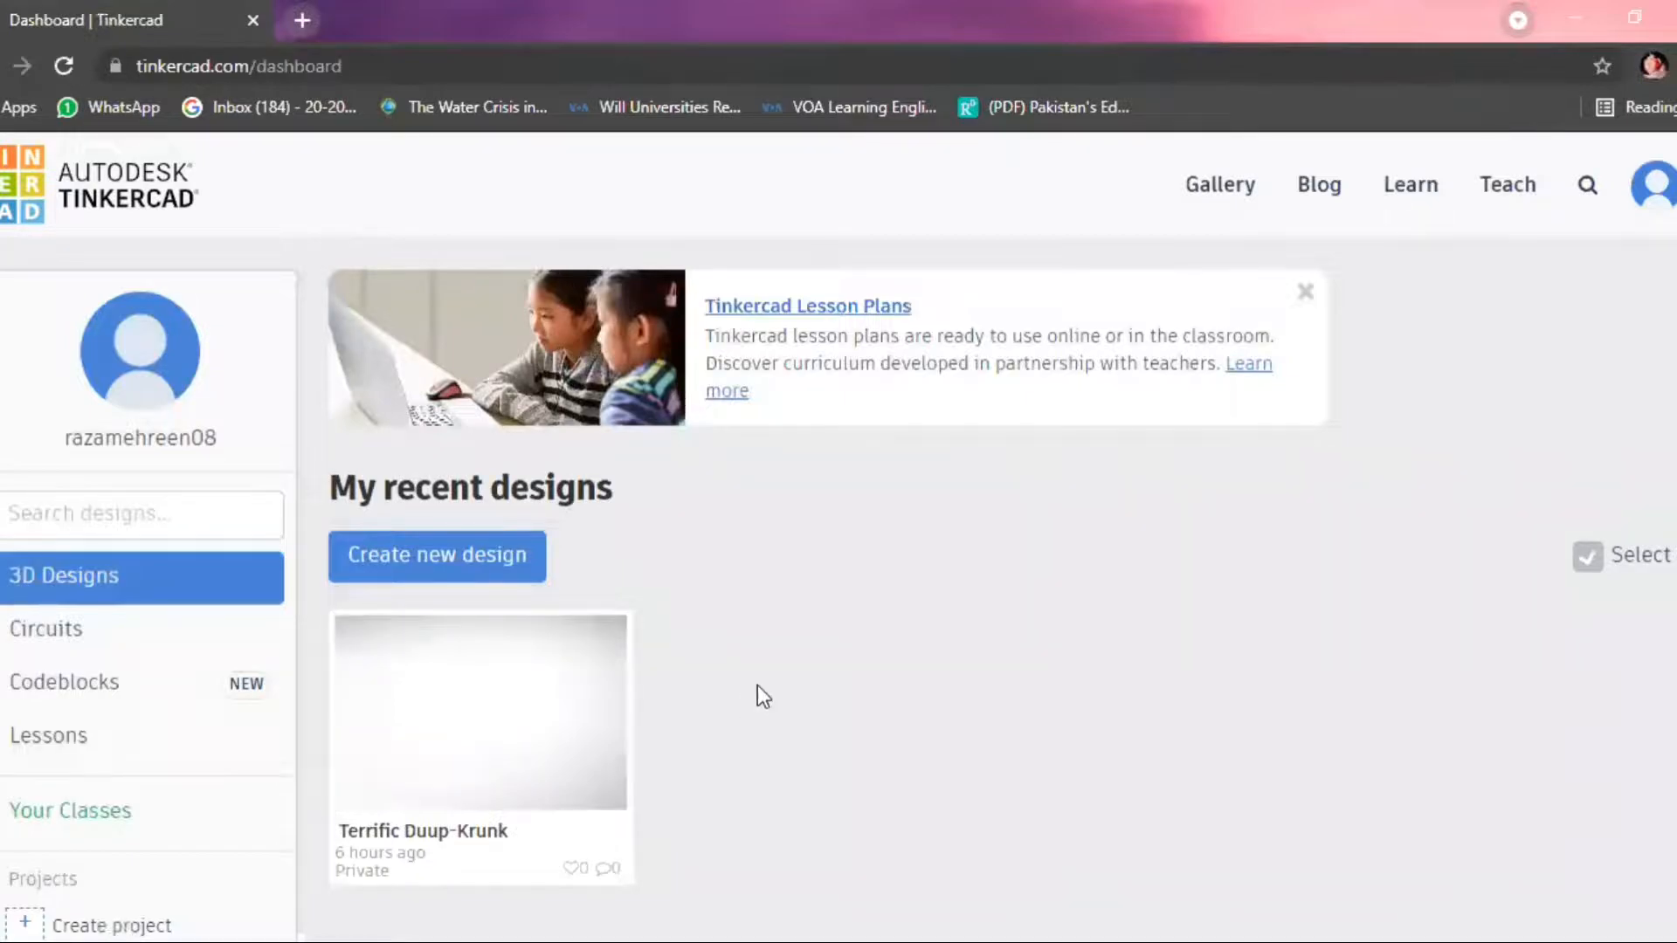
Open the Circuits section of the Tinkercad dashboard and create a new circuit.
click(1647, 213)
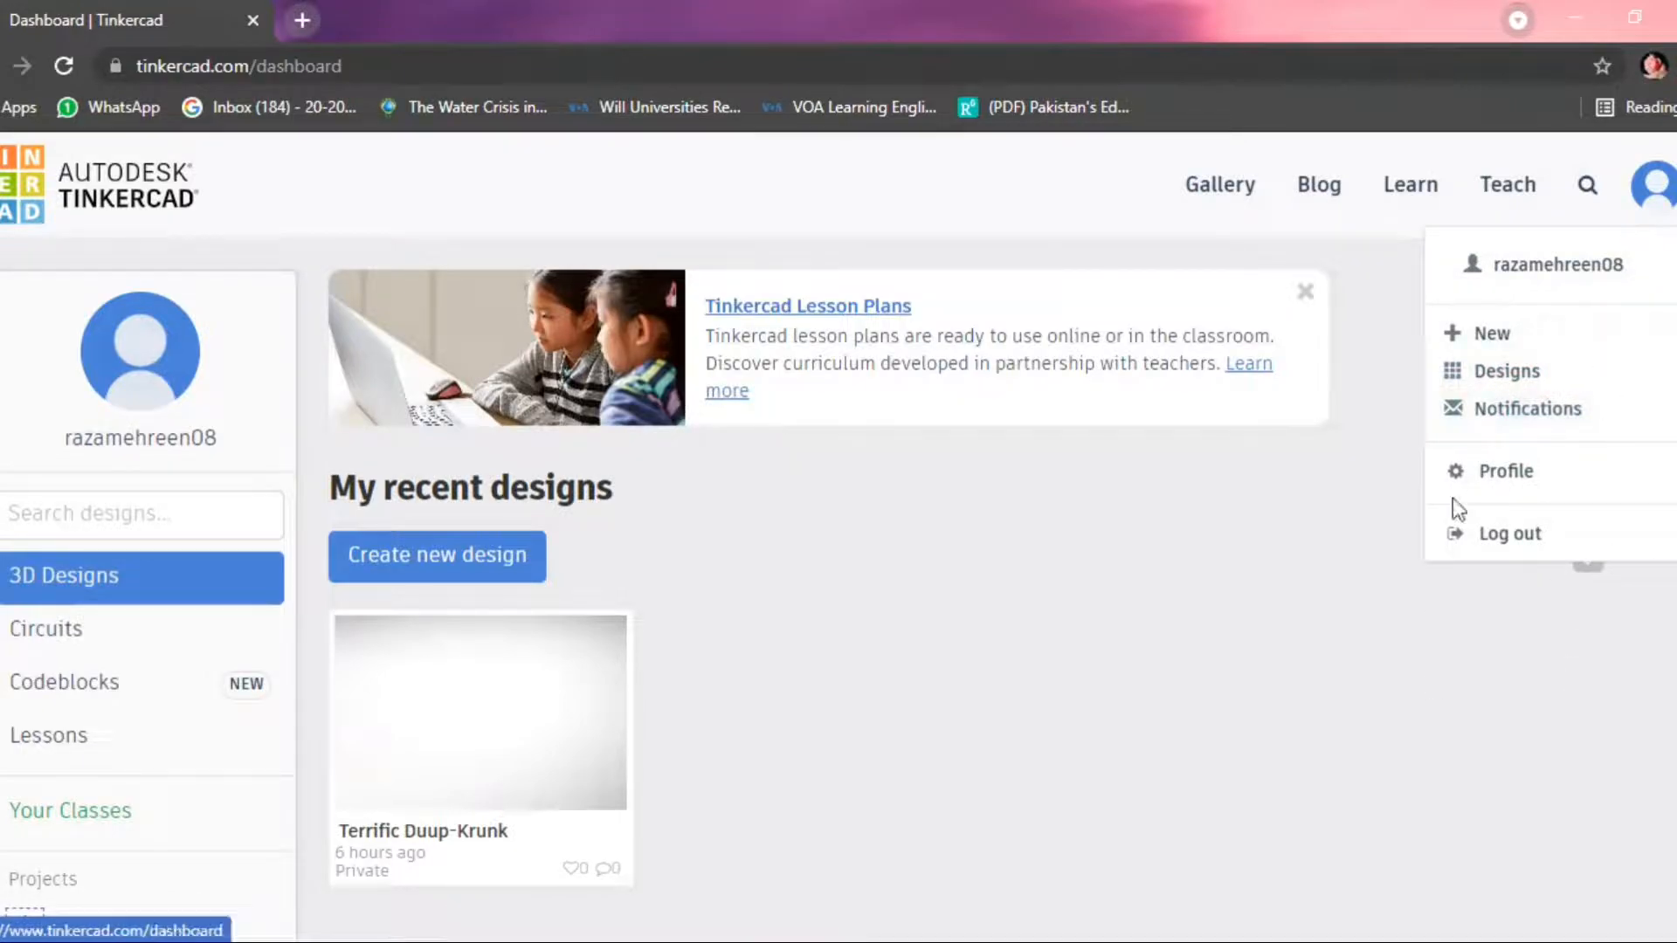
click(1135, 628)
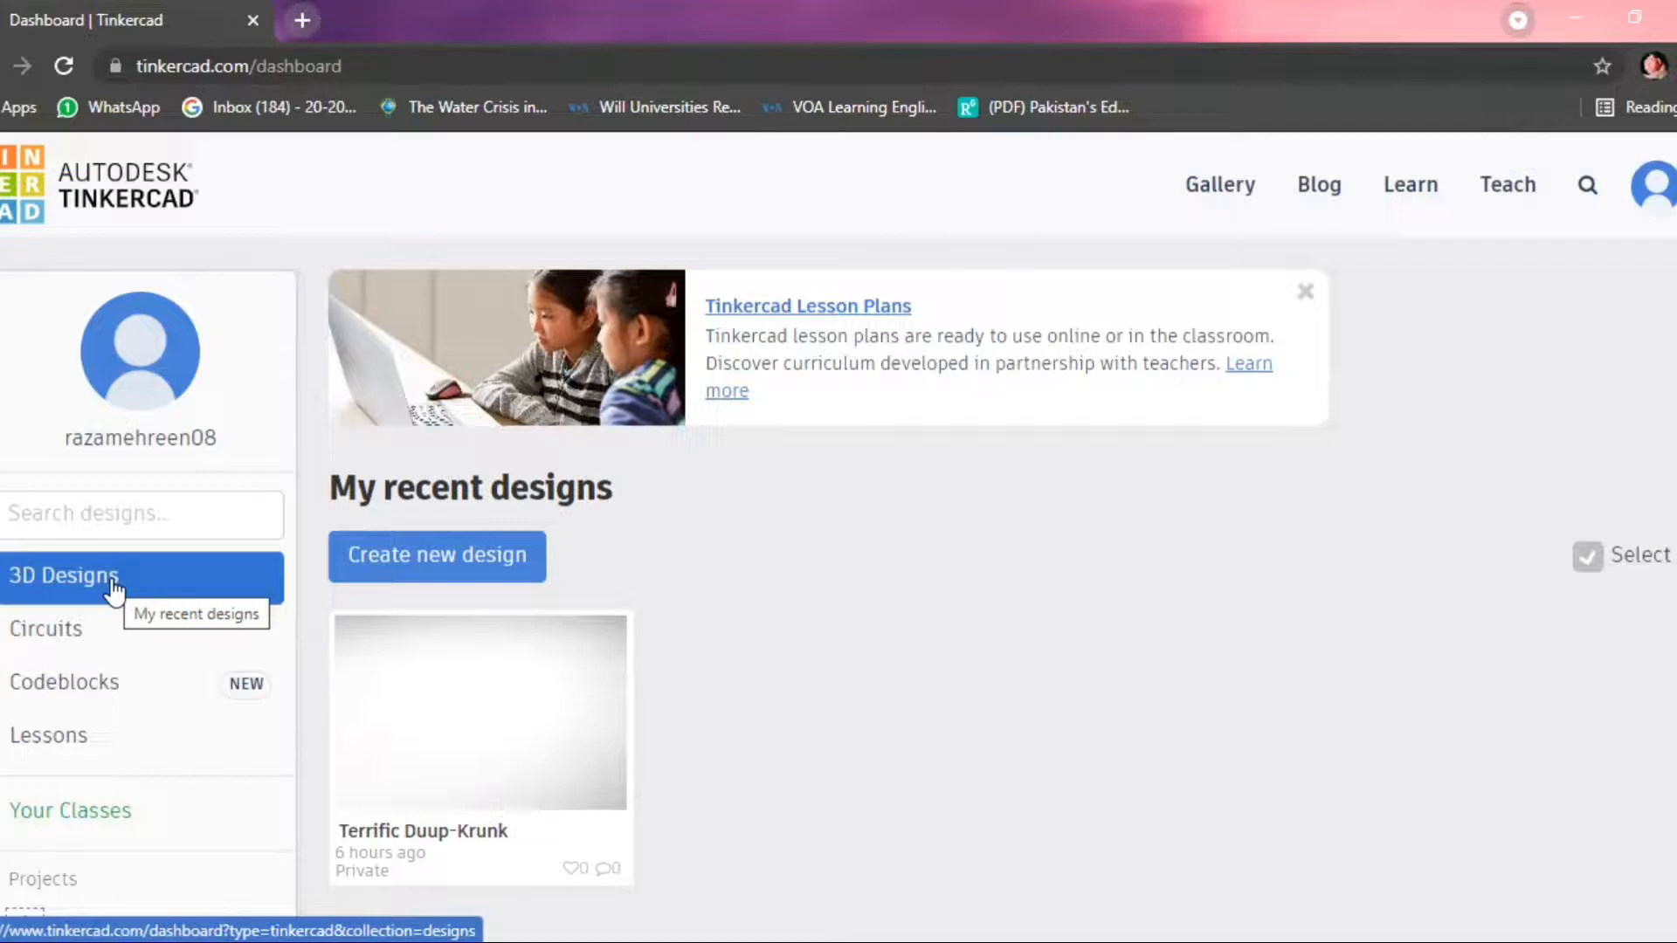
click(94, 651)
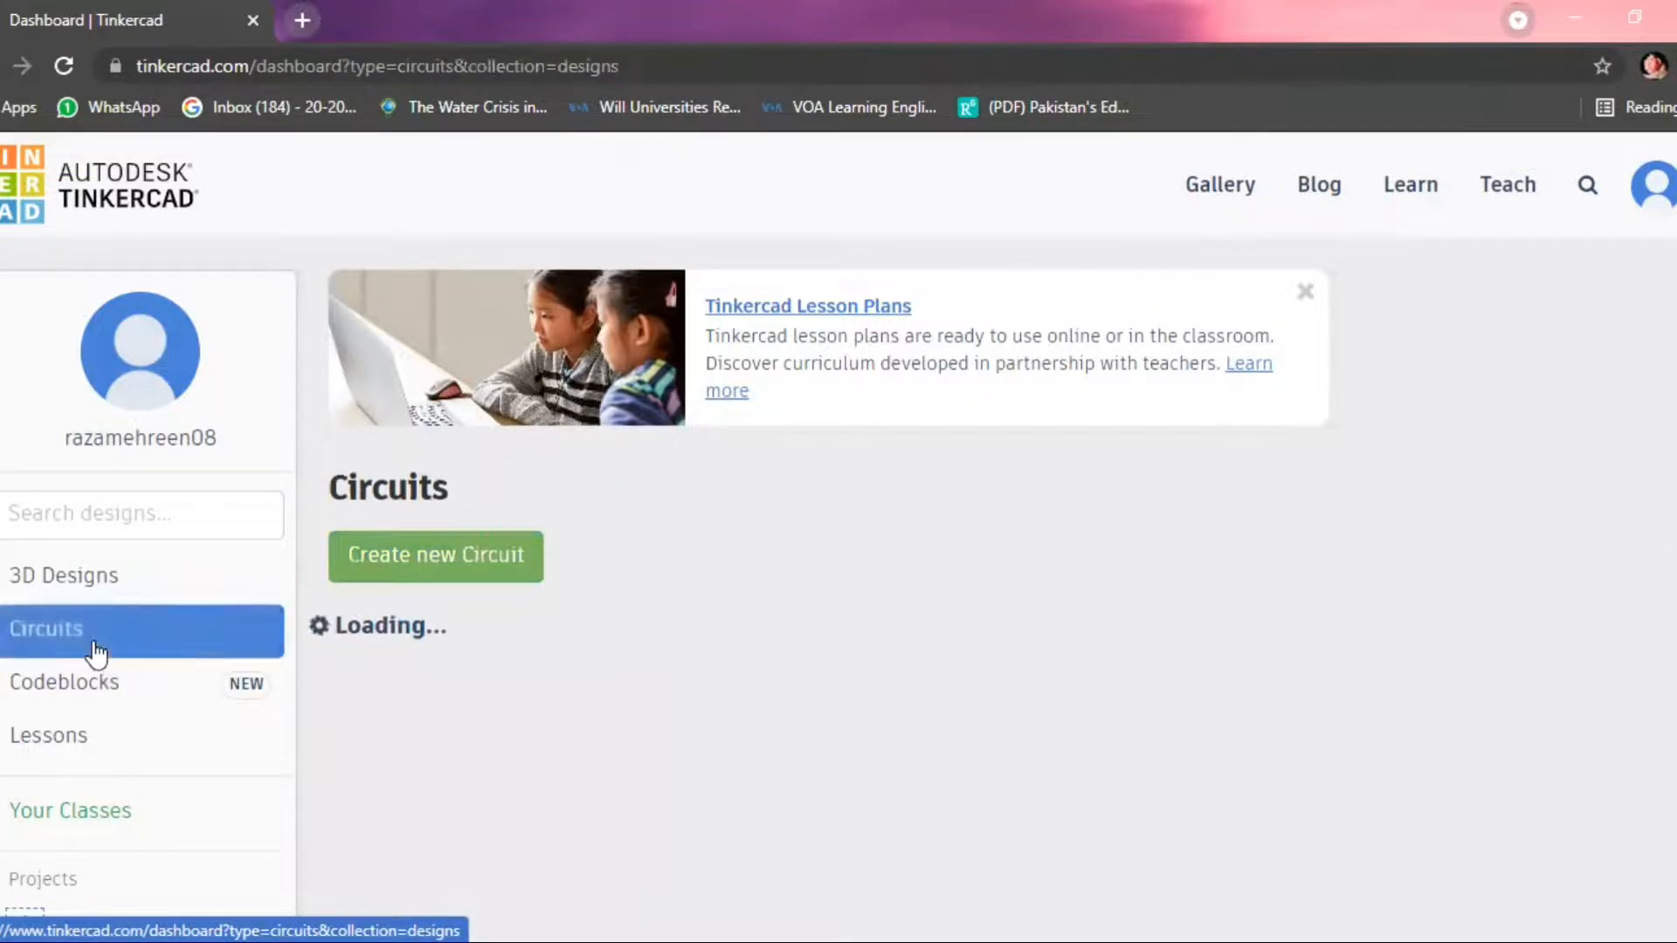
click(464, 559)
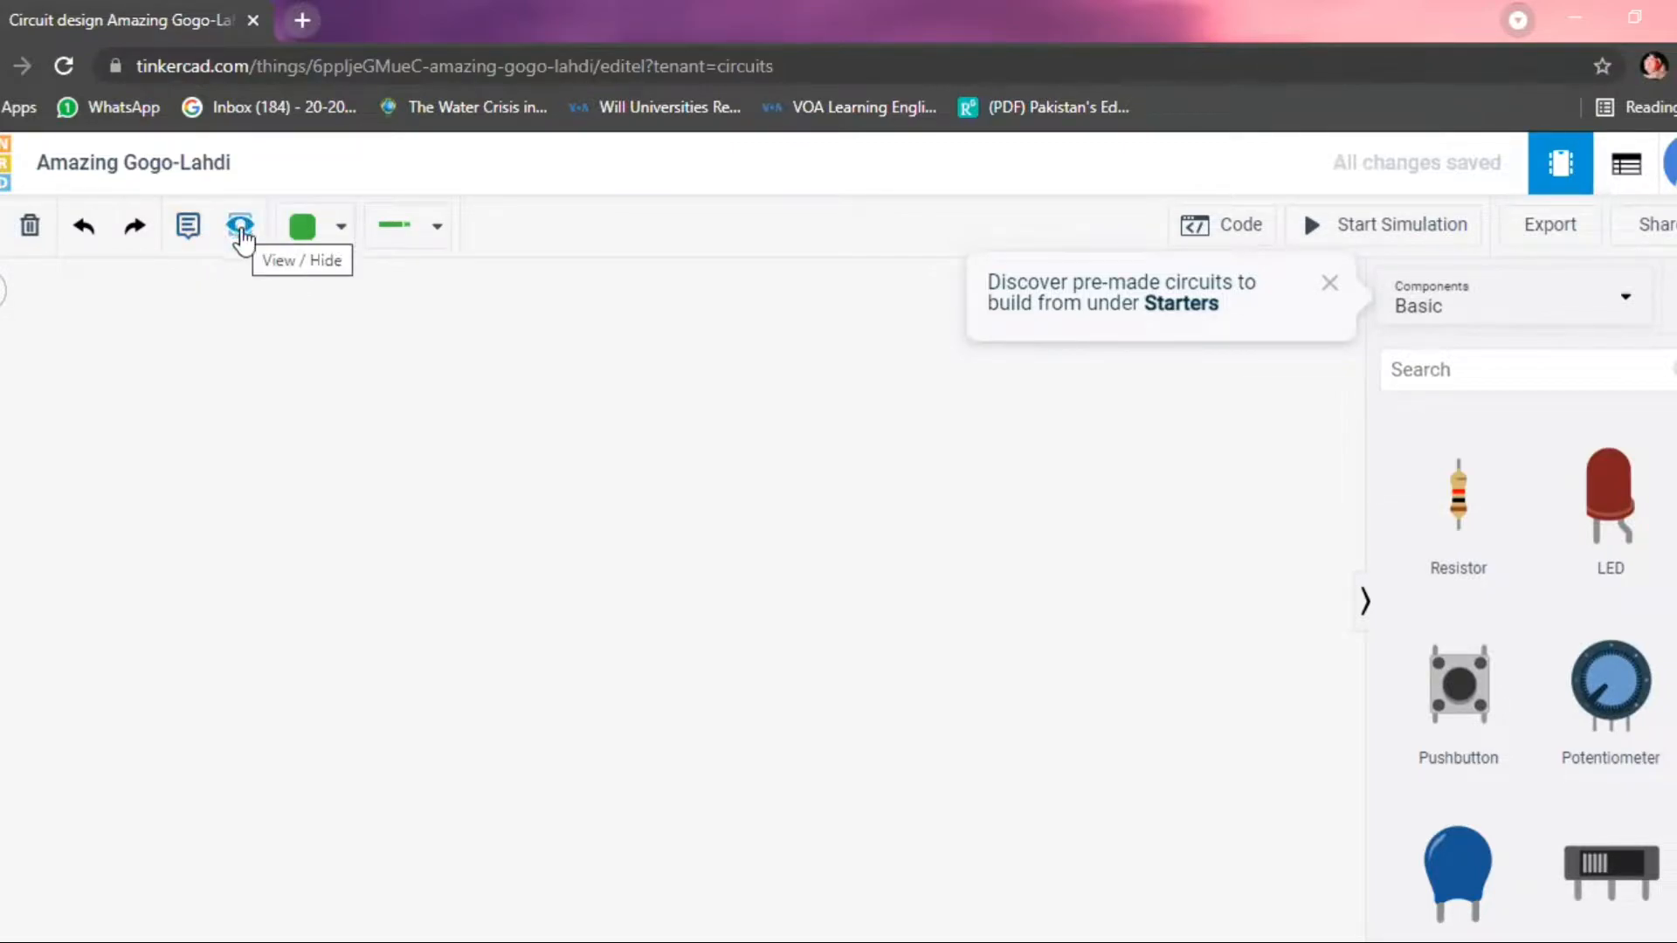
Examine the available wire colors and wire types, and browse the Basic component collection.
click(344, 231)
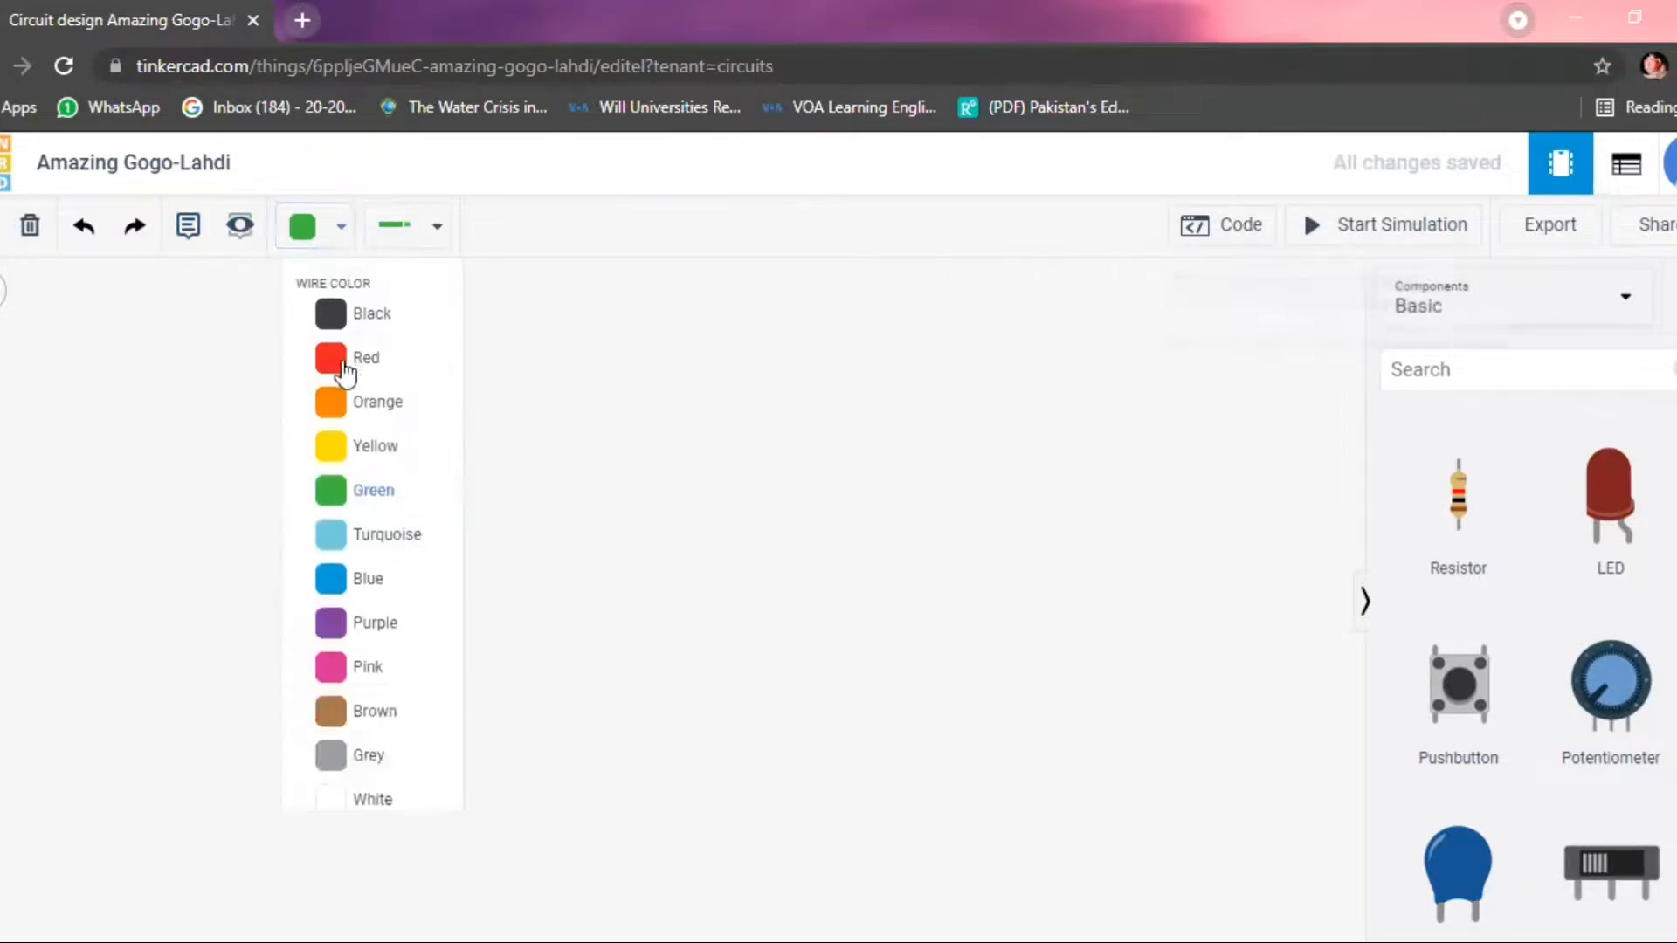
click(442, 229)
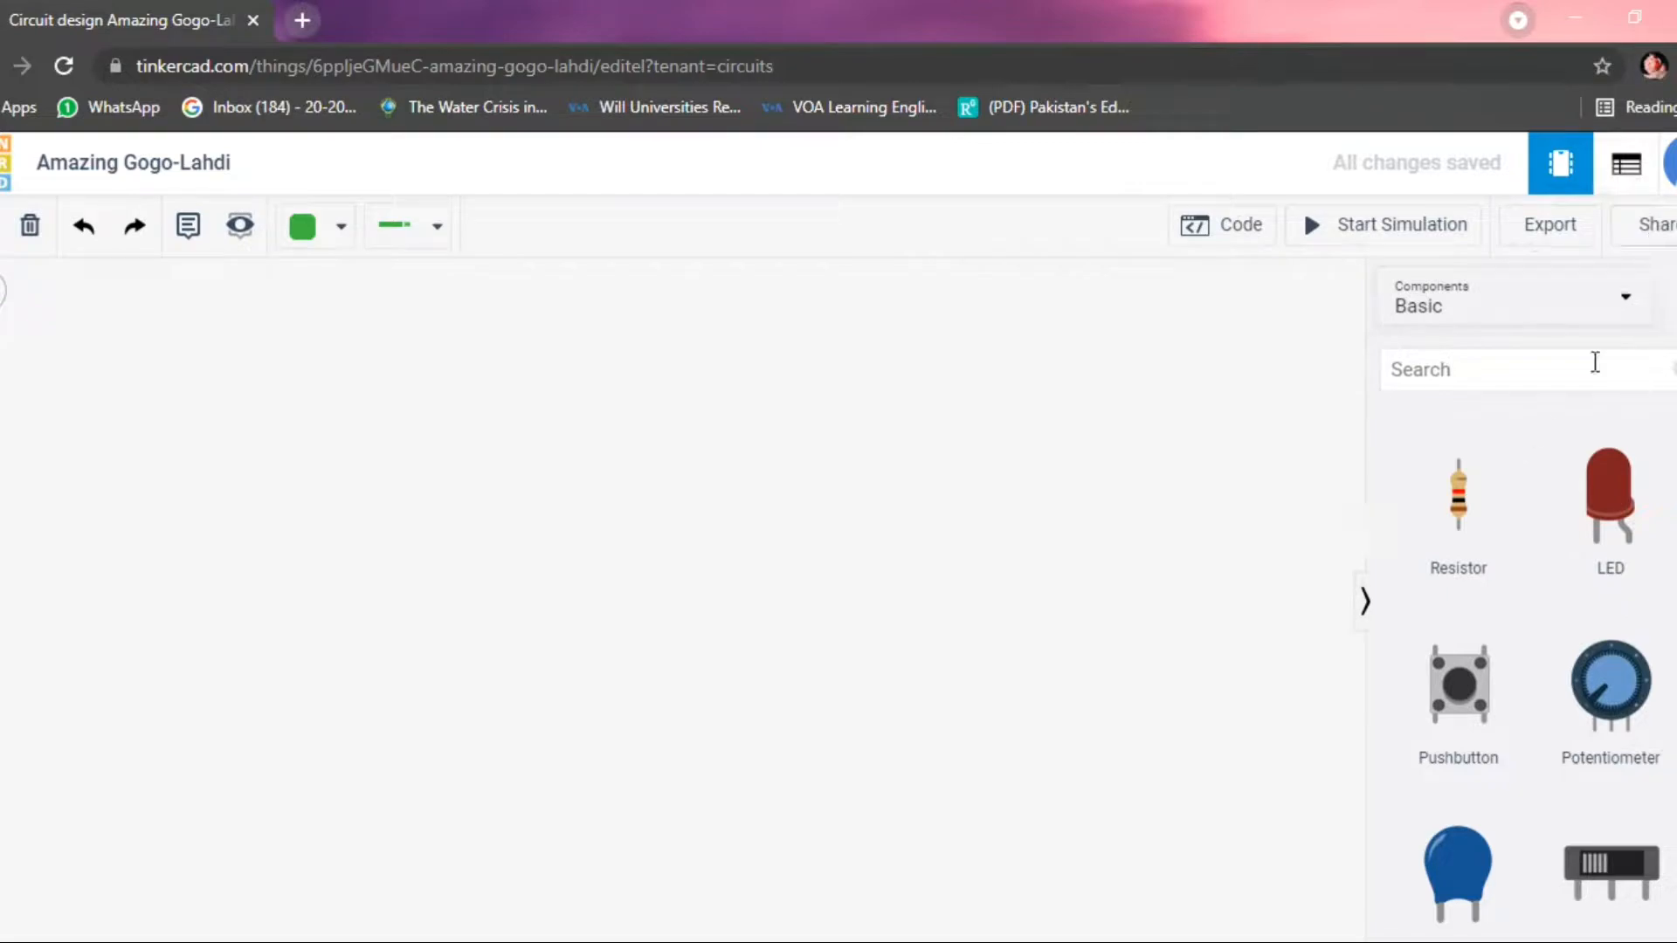
click(1626, 306)
click(1445, 324)
click(1626, 307)
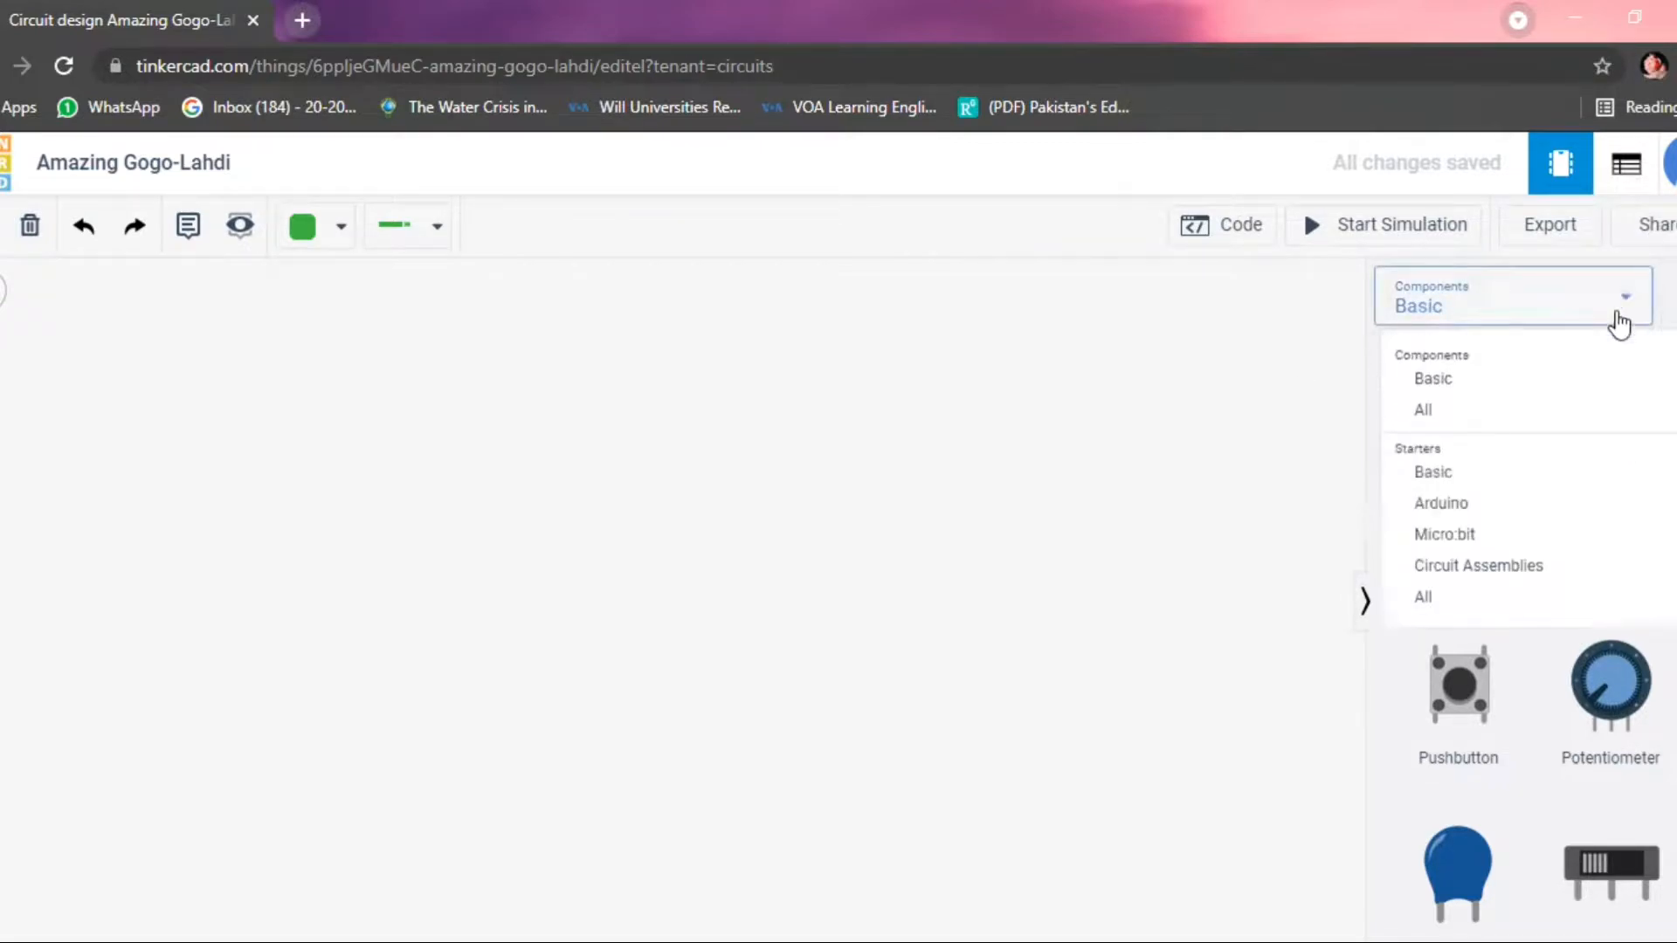
click(1434, 378)
scroll(1437, 568, down, 8)
scroll(1437, 572, down, 5)
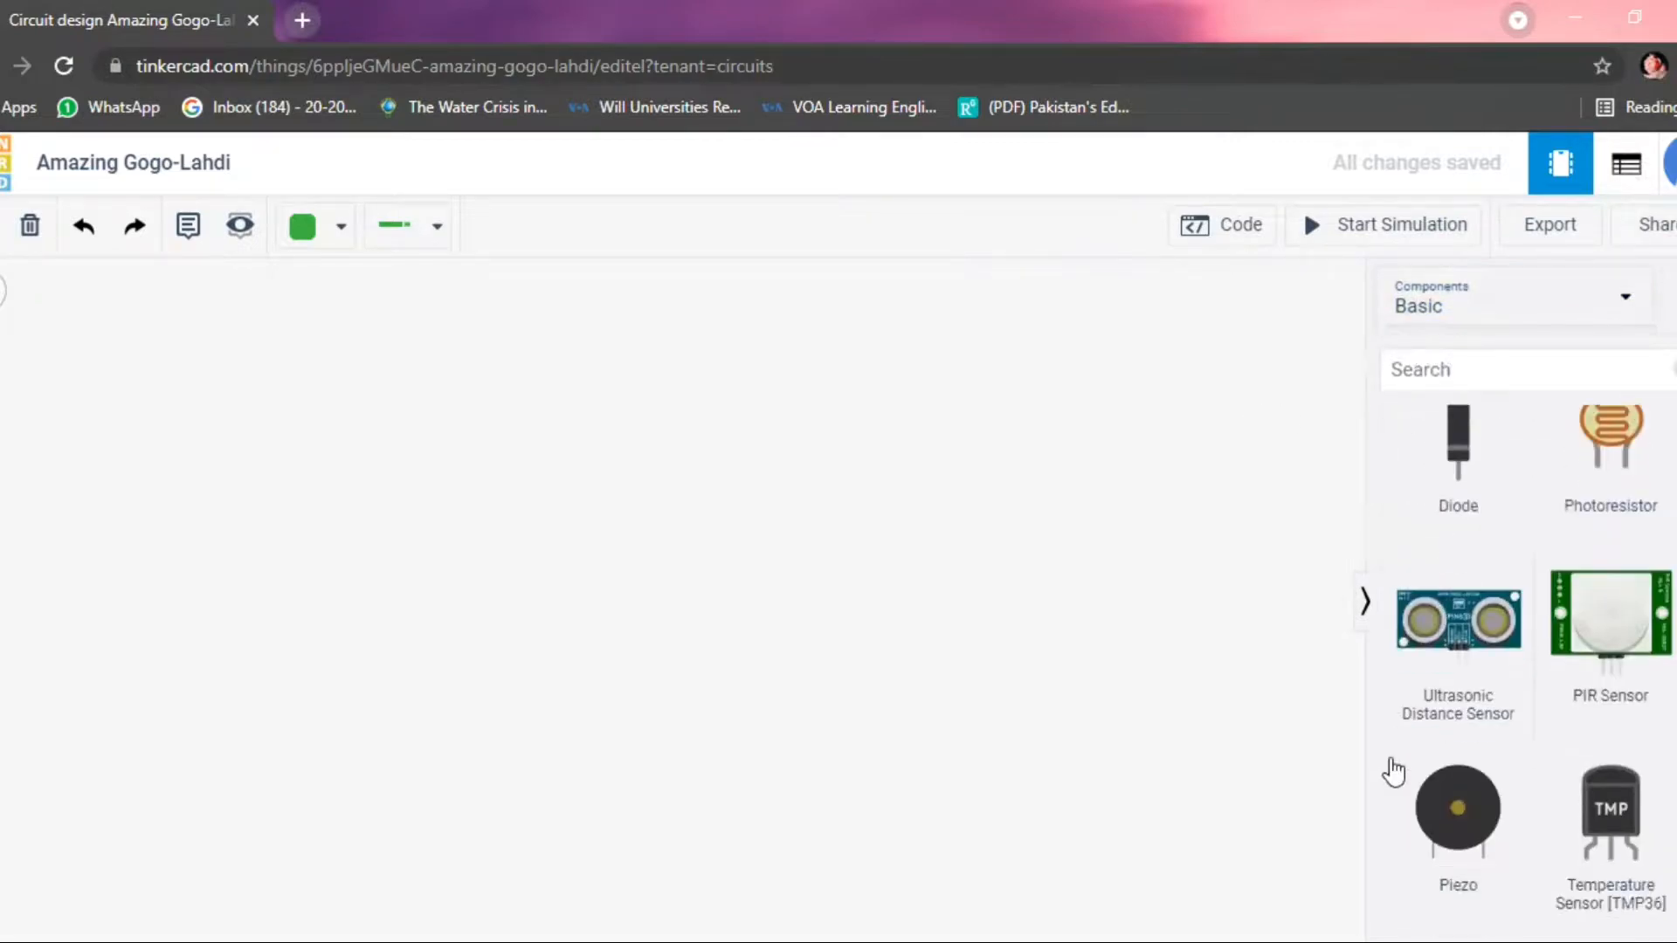
scroll(1494, 752, up, 10)
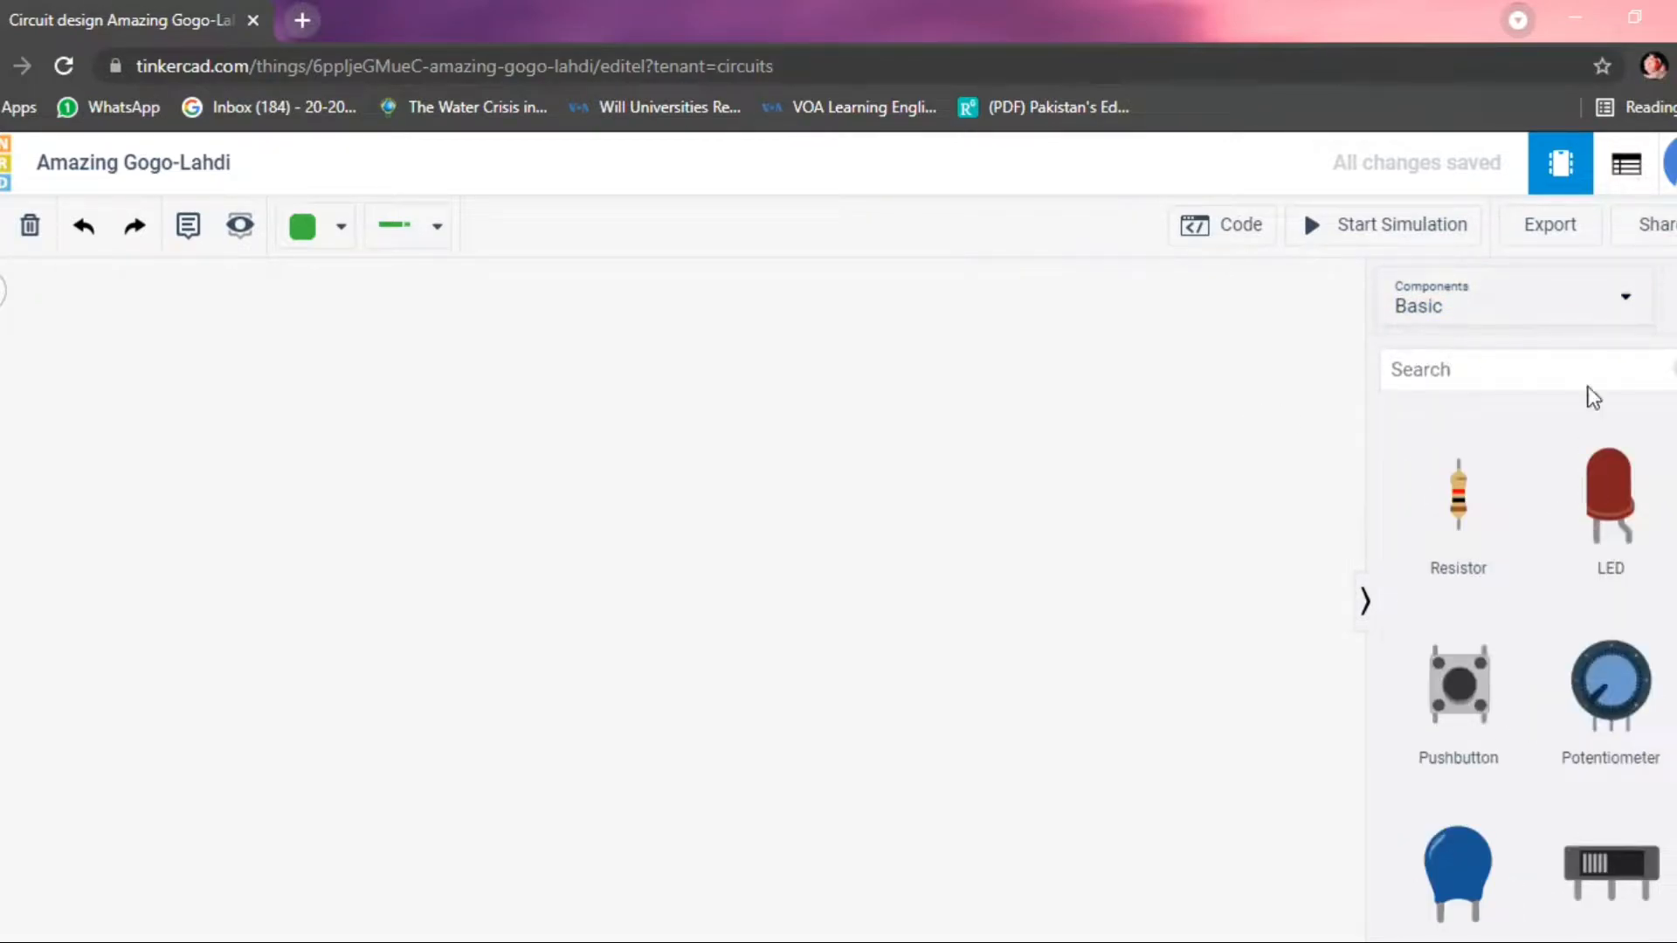
Show the full component collection and browse it from the General parts through to the Integrated Circuits.
click(1623, 306)
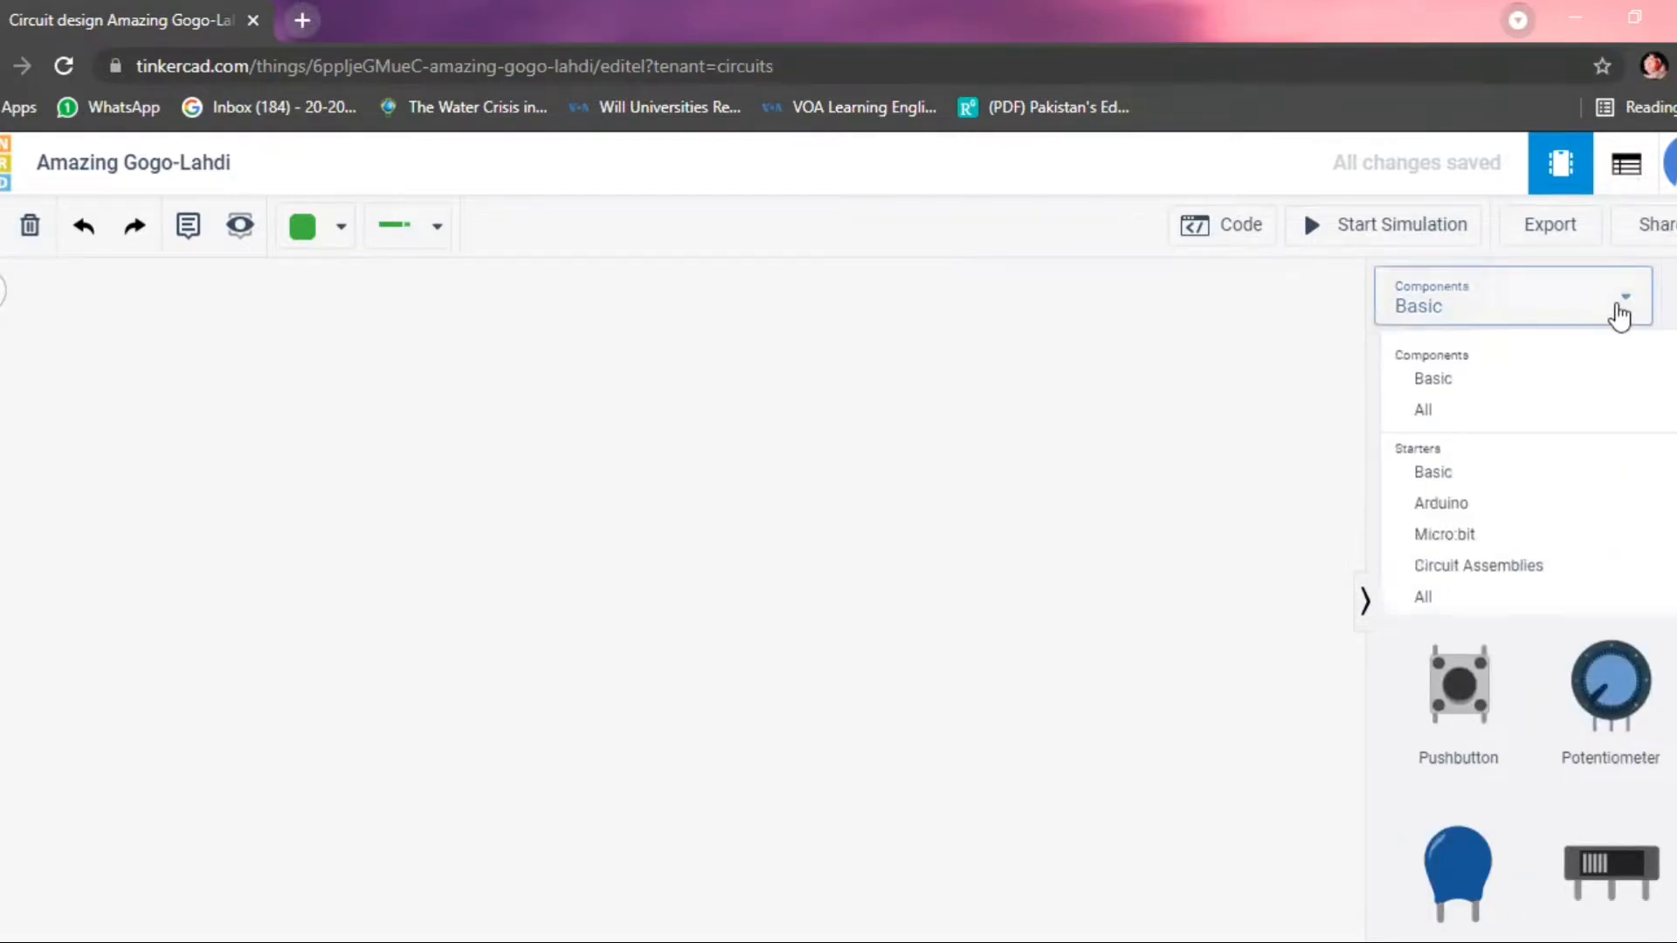
click(1443, 417)
scroll(1483, 556, down, 6)
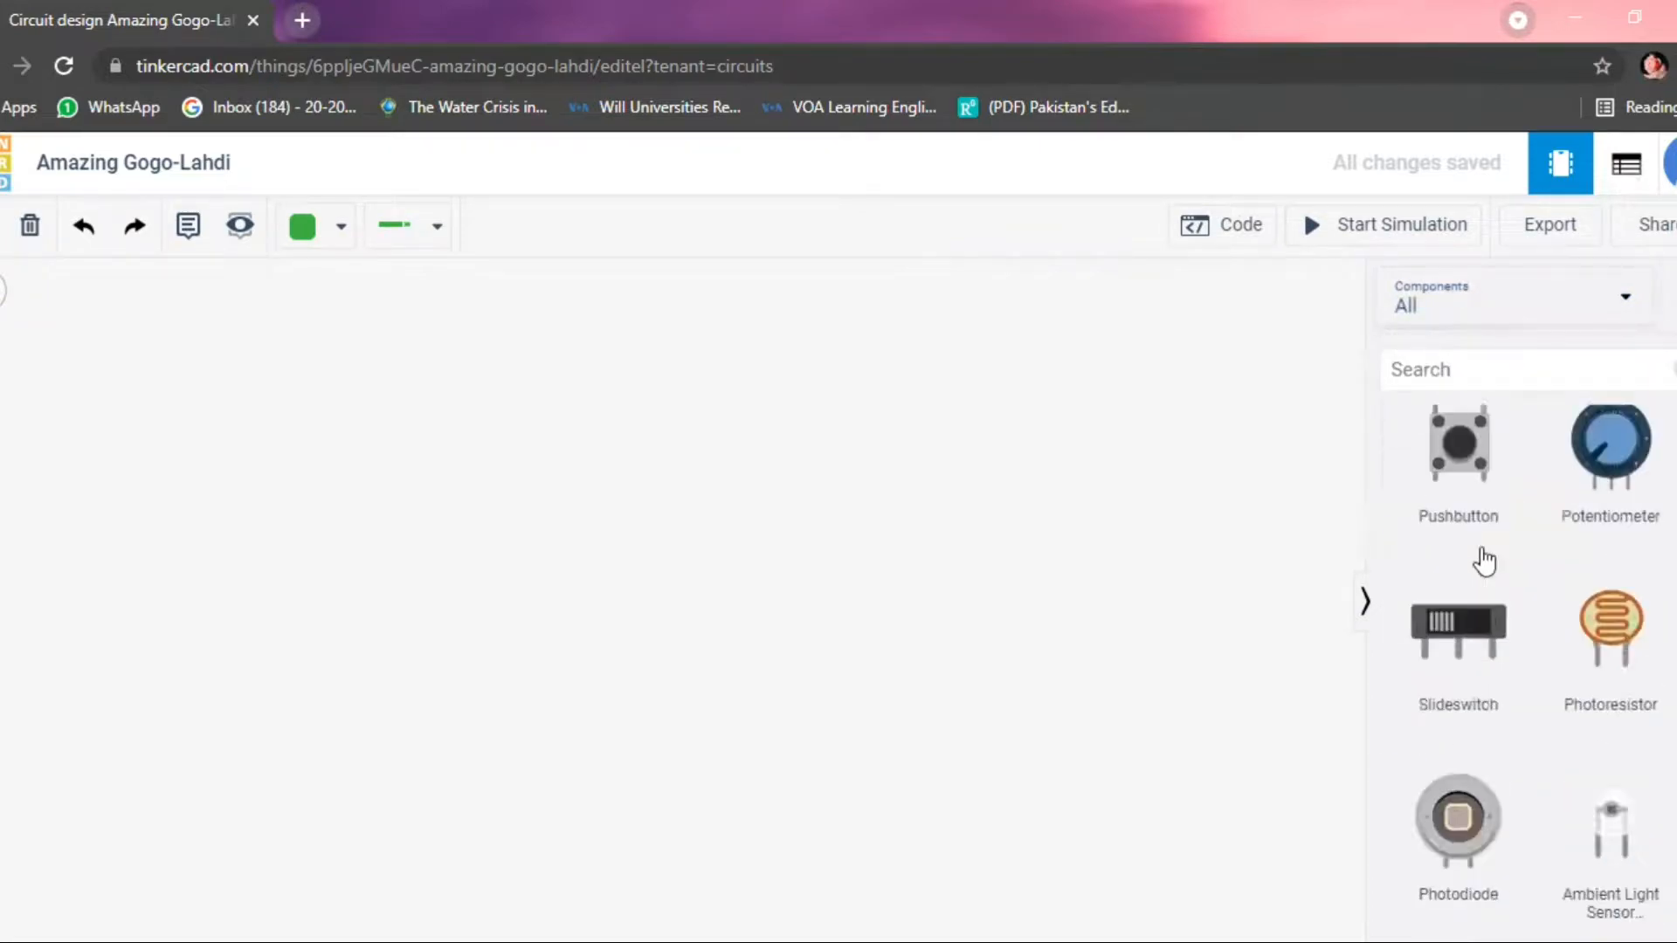
scroll(1484, 559, down, 15)
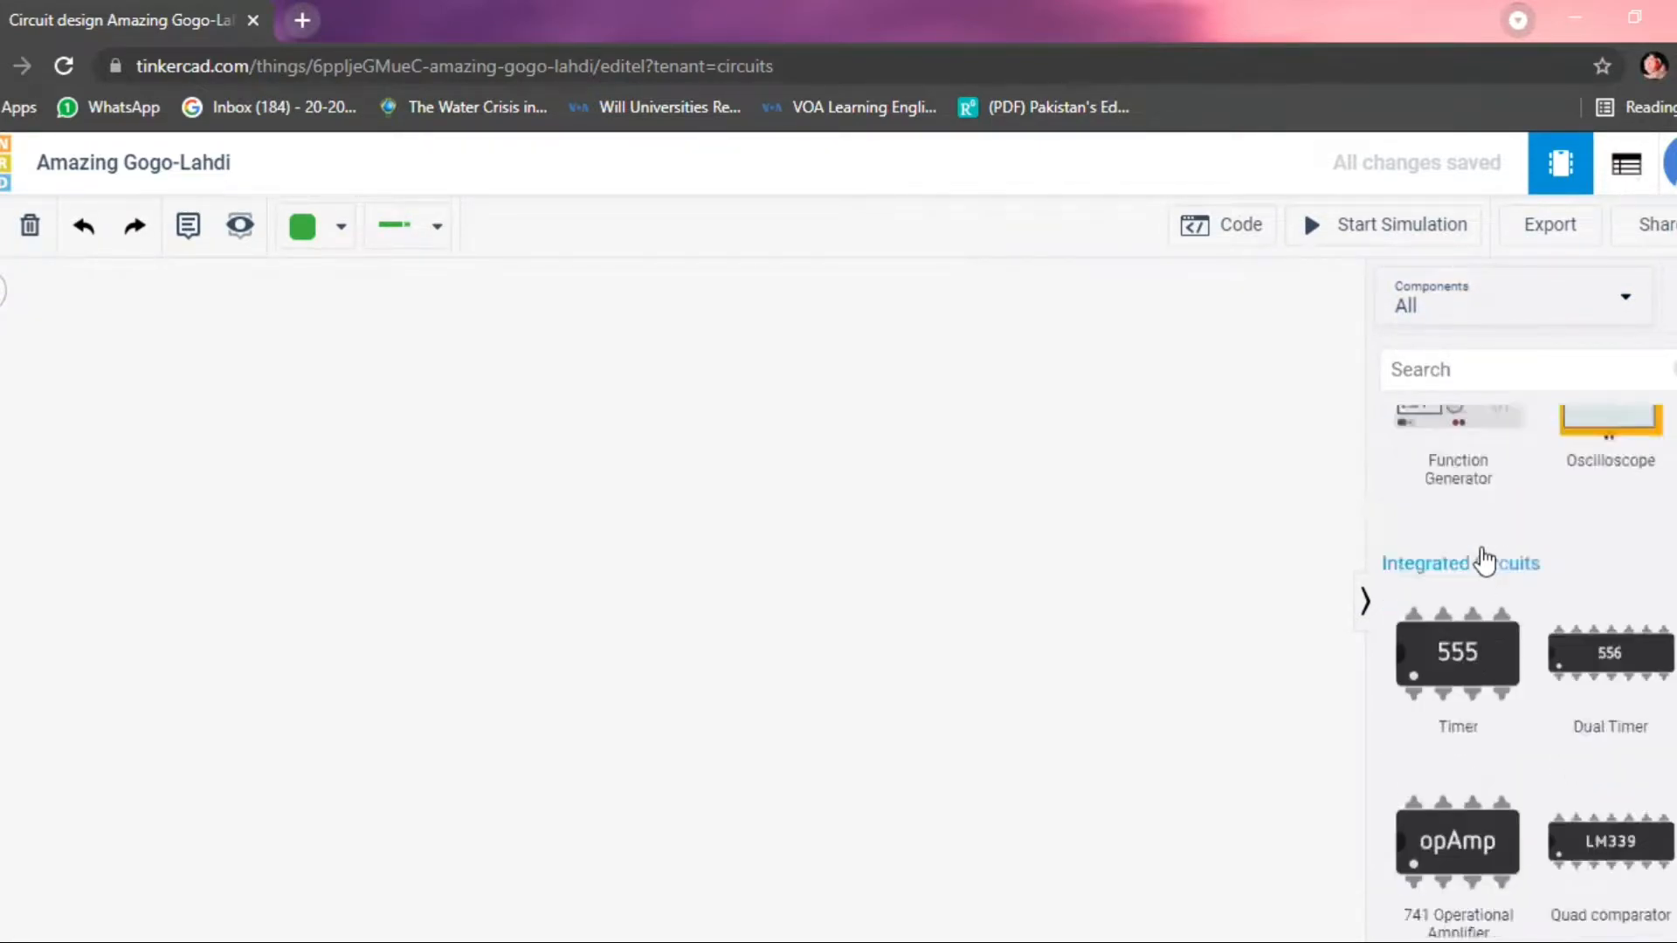
scroll(1488, 686, down, 12)
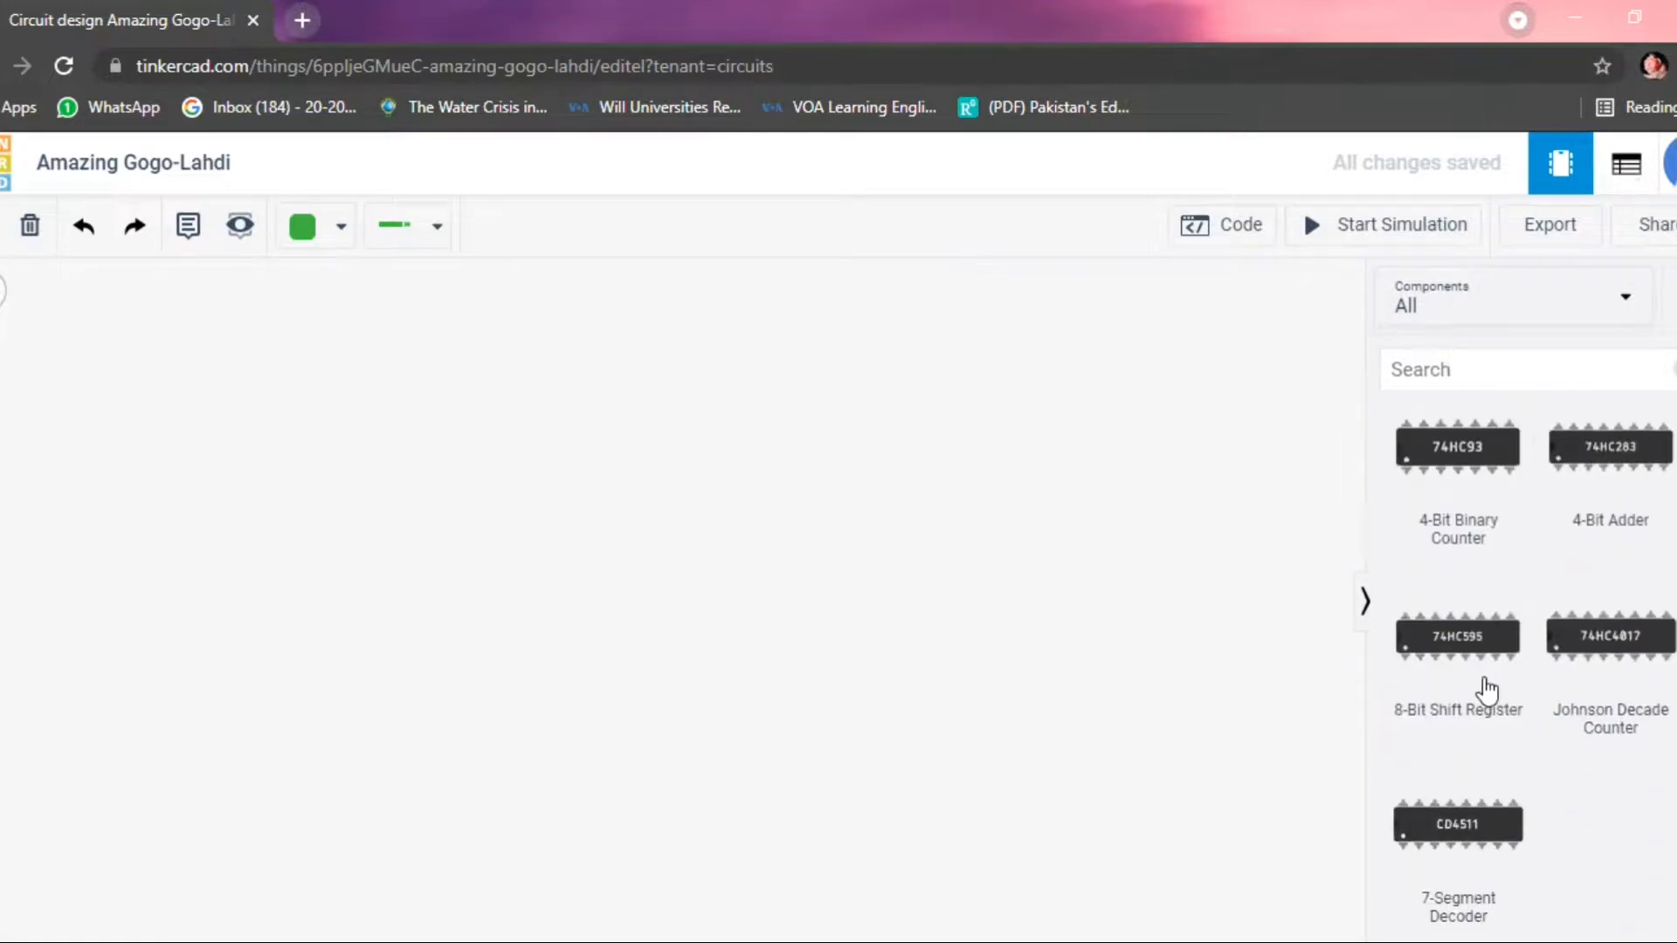
scroll(1488, 689, up, 18)
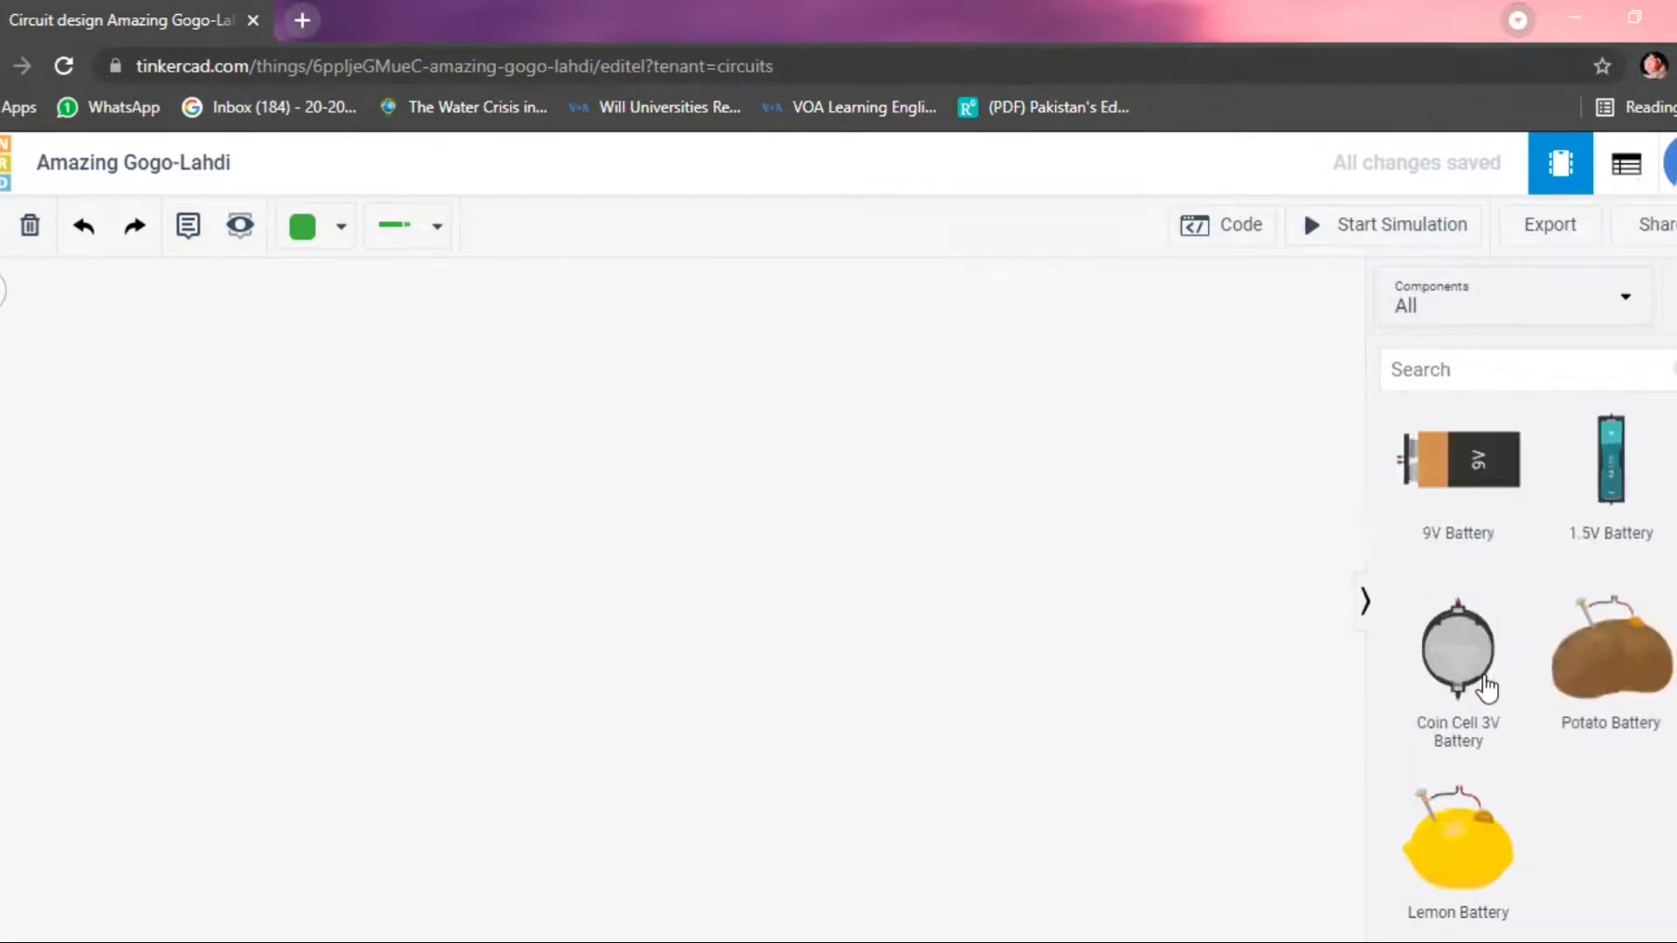
scroll(1486, 677, up, 15)
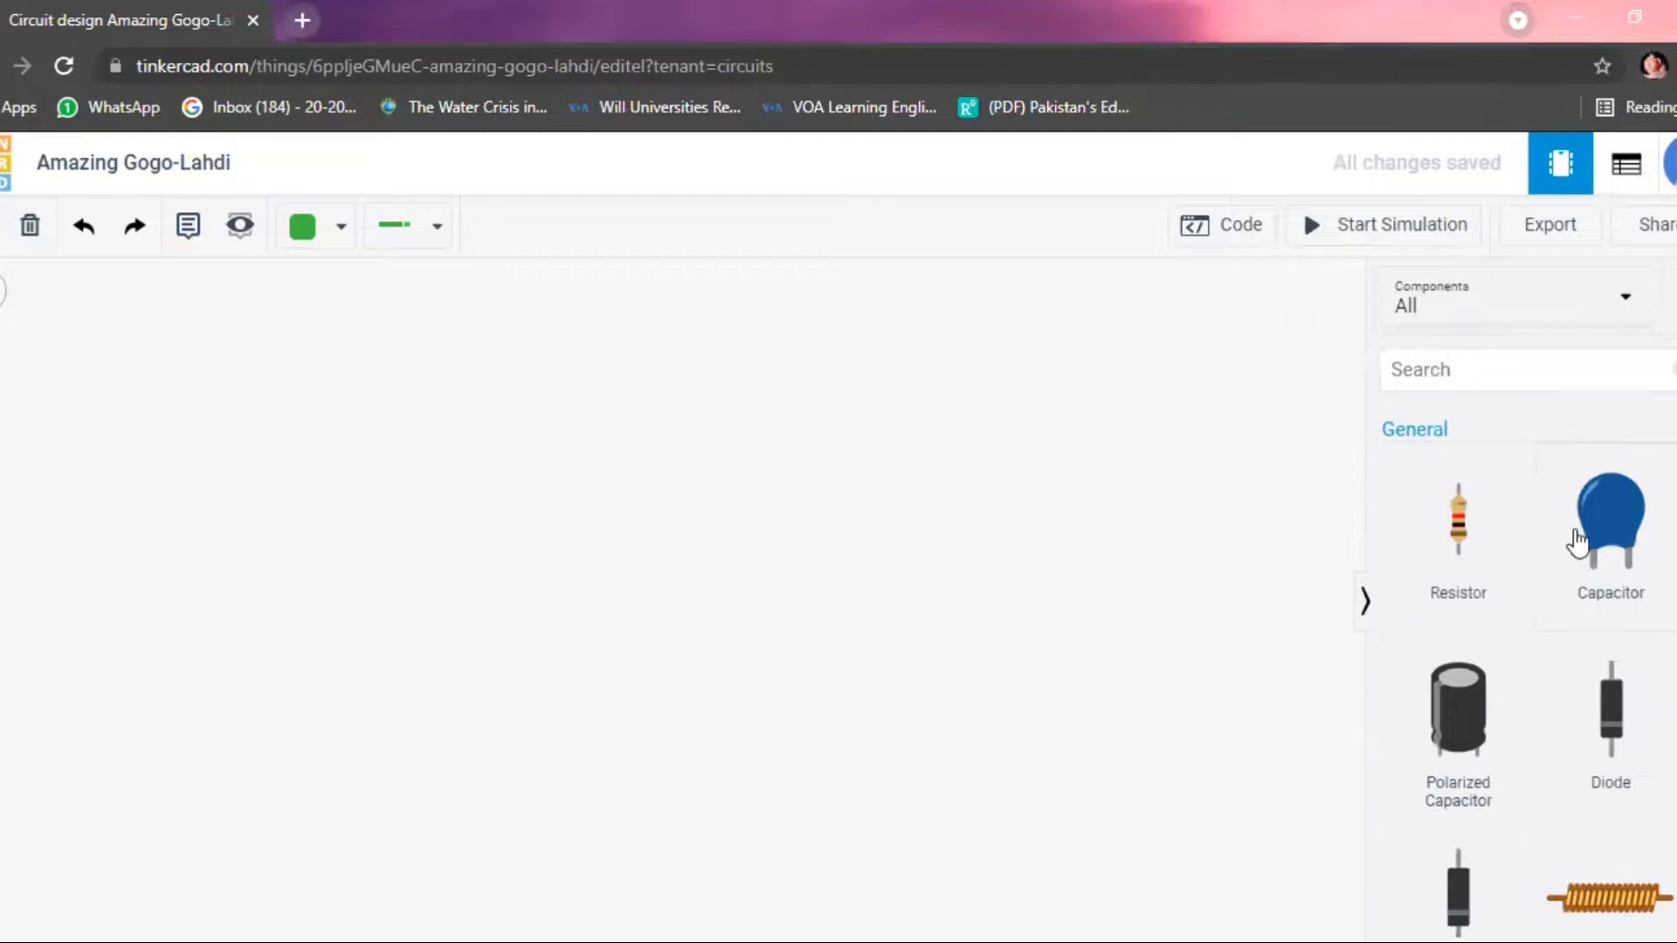
Return to the Basic component collection and place an LED in the workspace with a 9V Battery below it.
click(1625, 306)
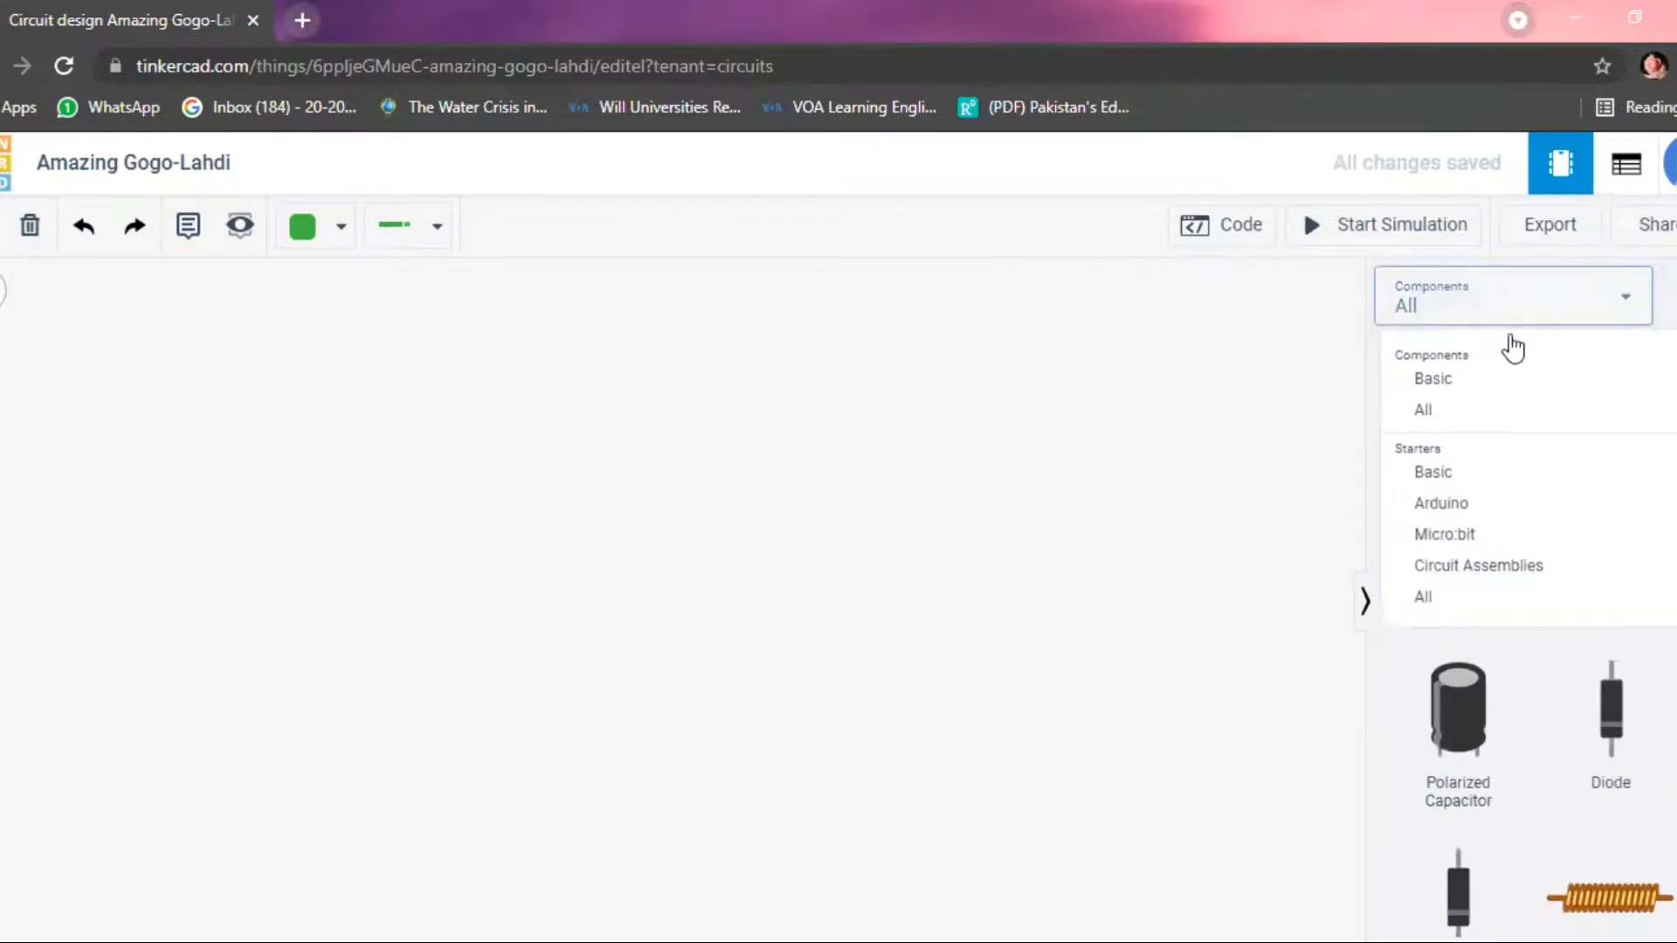
click(1495, 380)
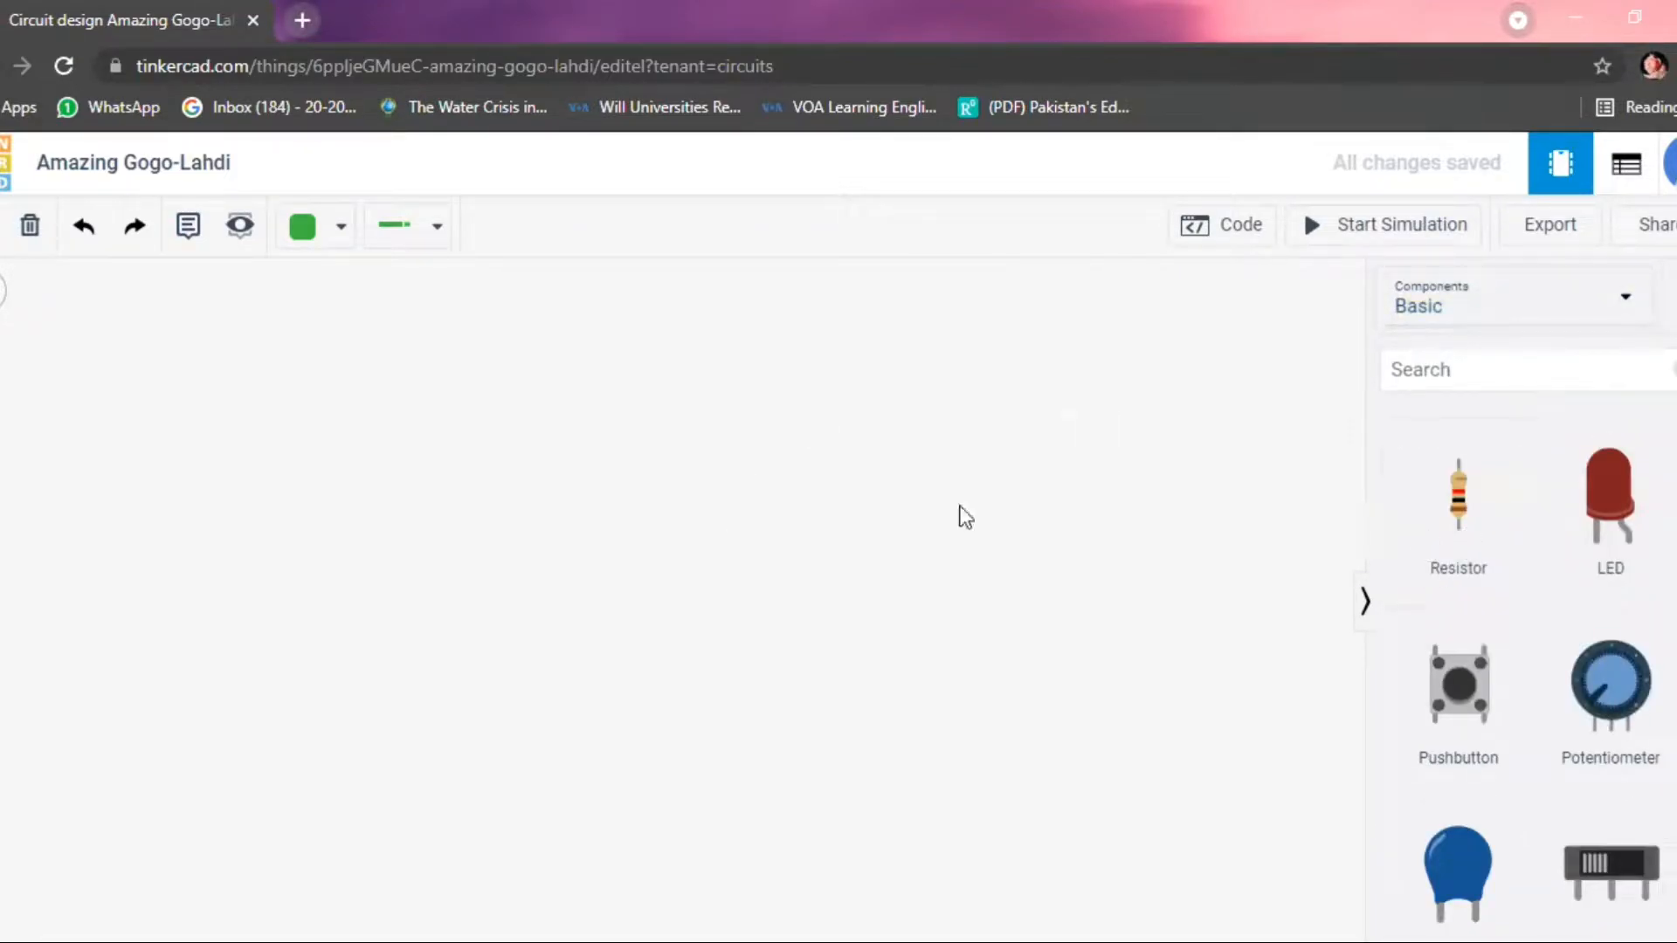
drag(1627, 511, 785, 393)
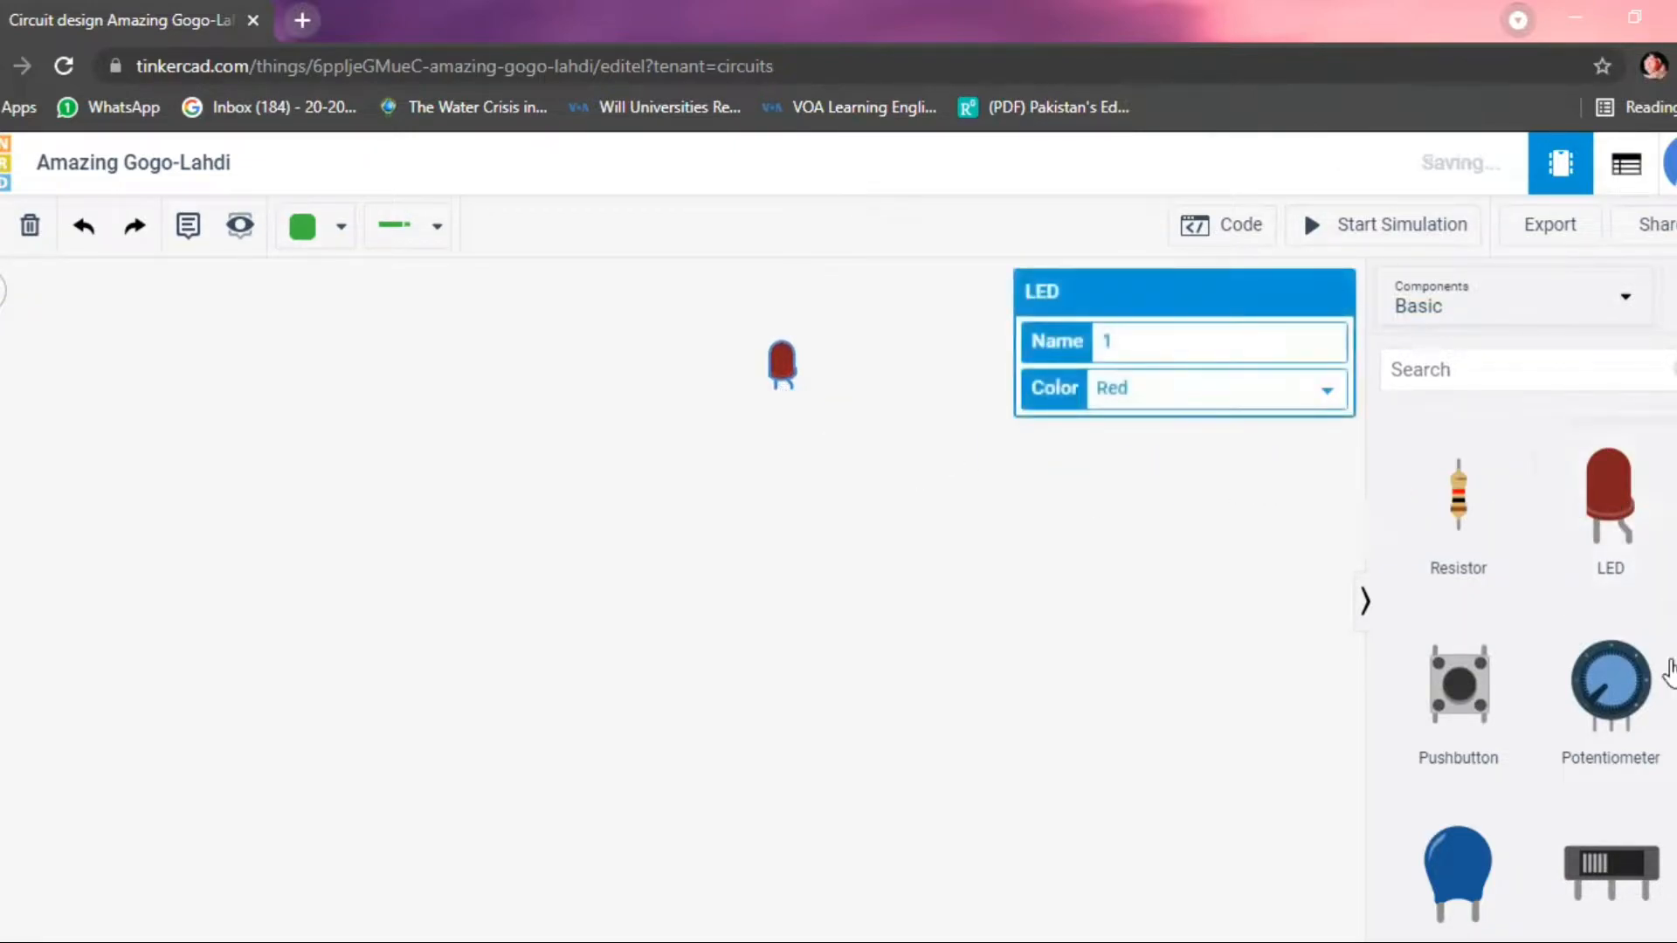
scroll(1565, 692, down, 5)
drag(1433, 685, 870, 692)
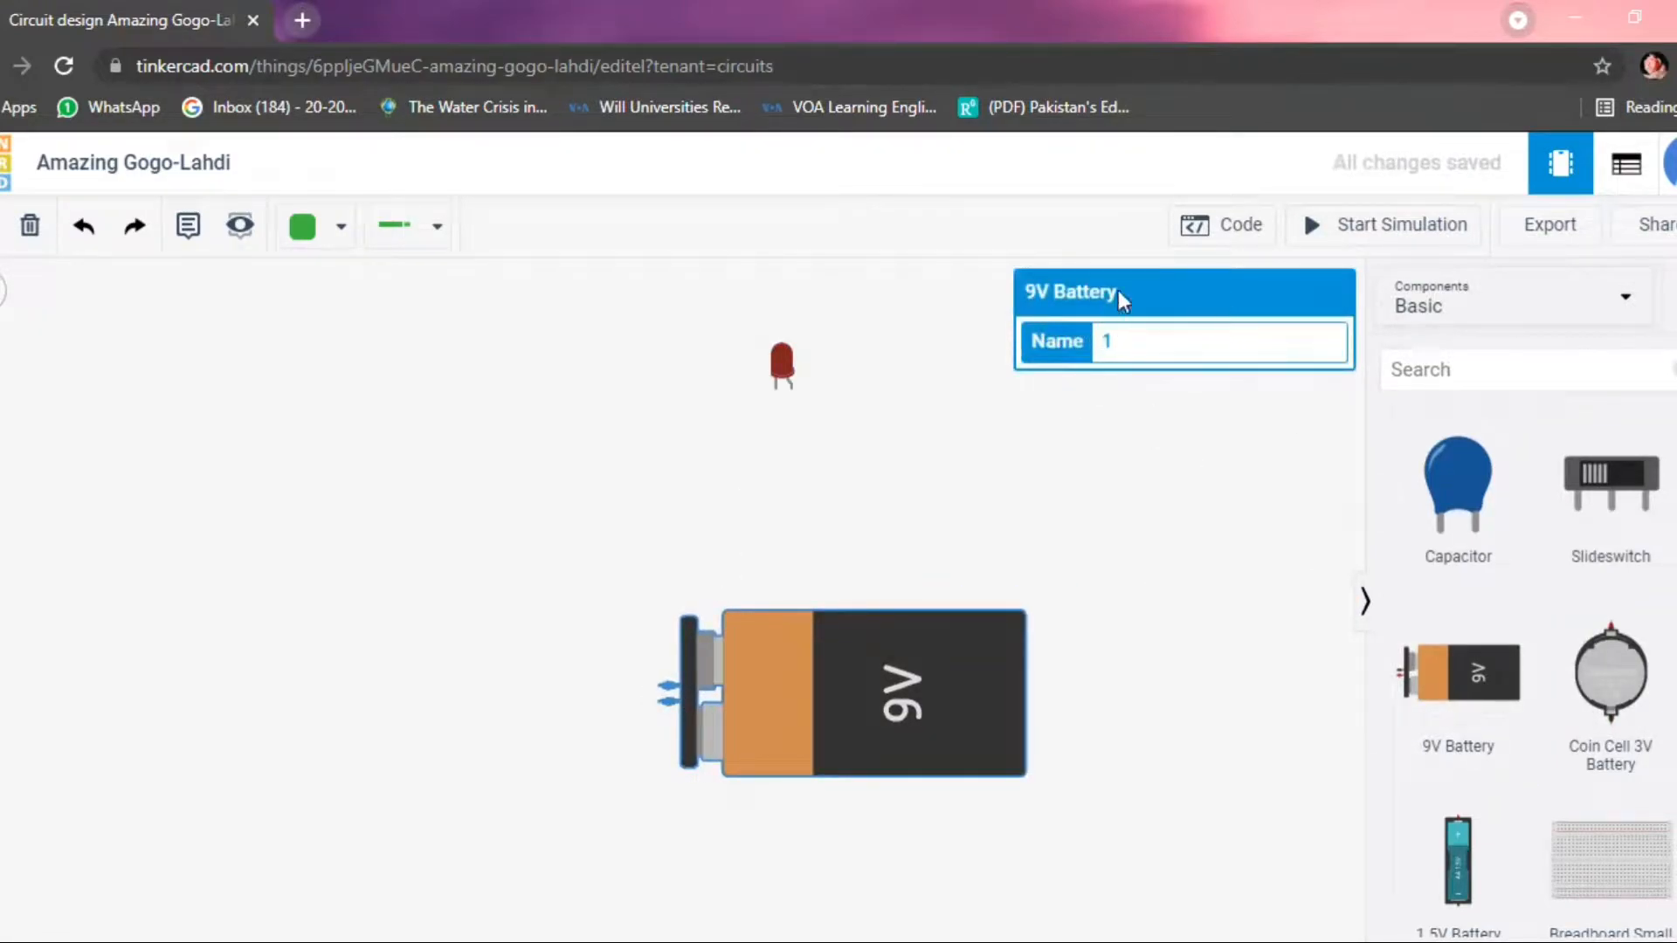
Rotate the 9V battery 90 degrees clockwise so its terminals point up, and line it up directly beneath the LED.
click(884, 569)
click(862, 714)
key(r)
key(r)
key(r)
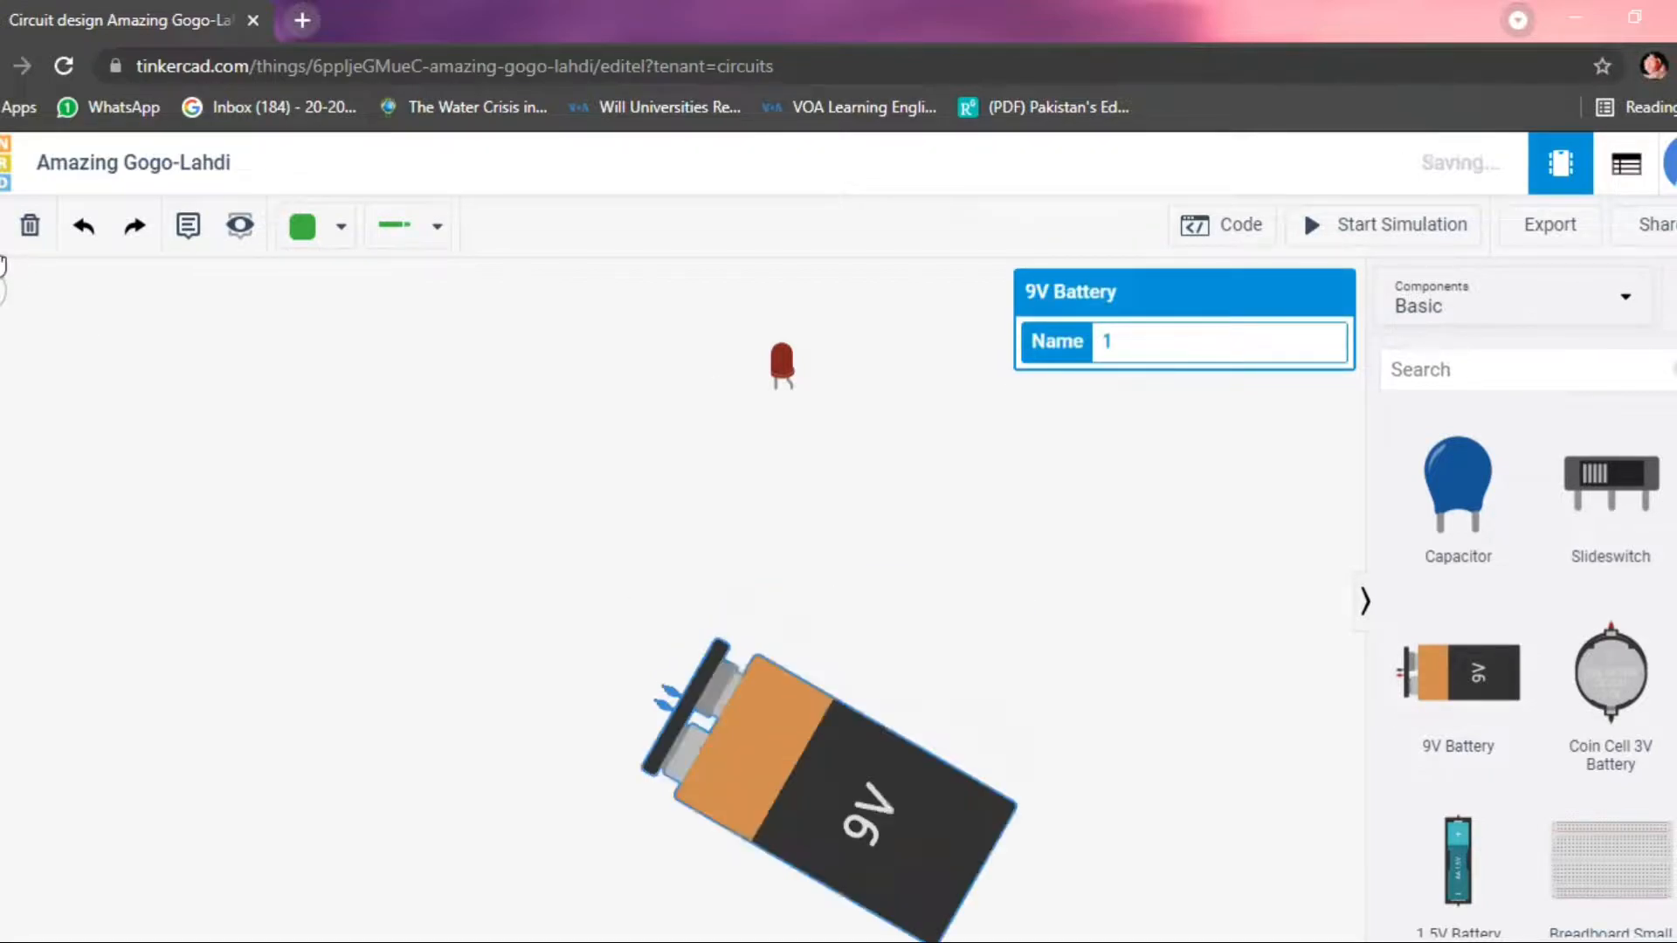
drag(585, 810, 791, 661)
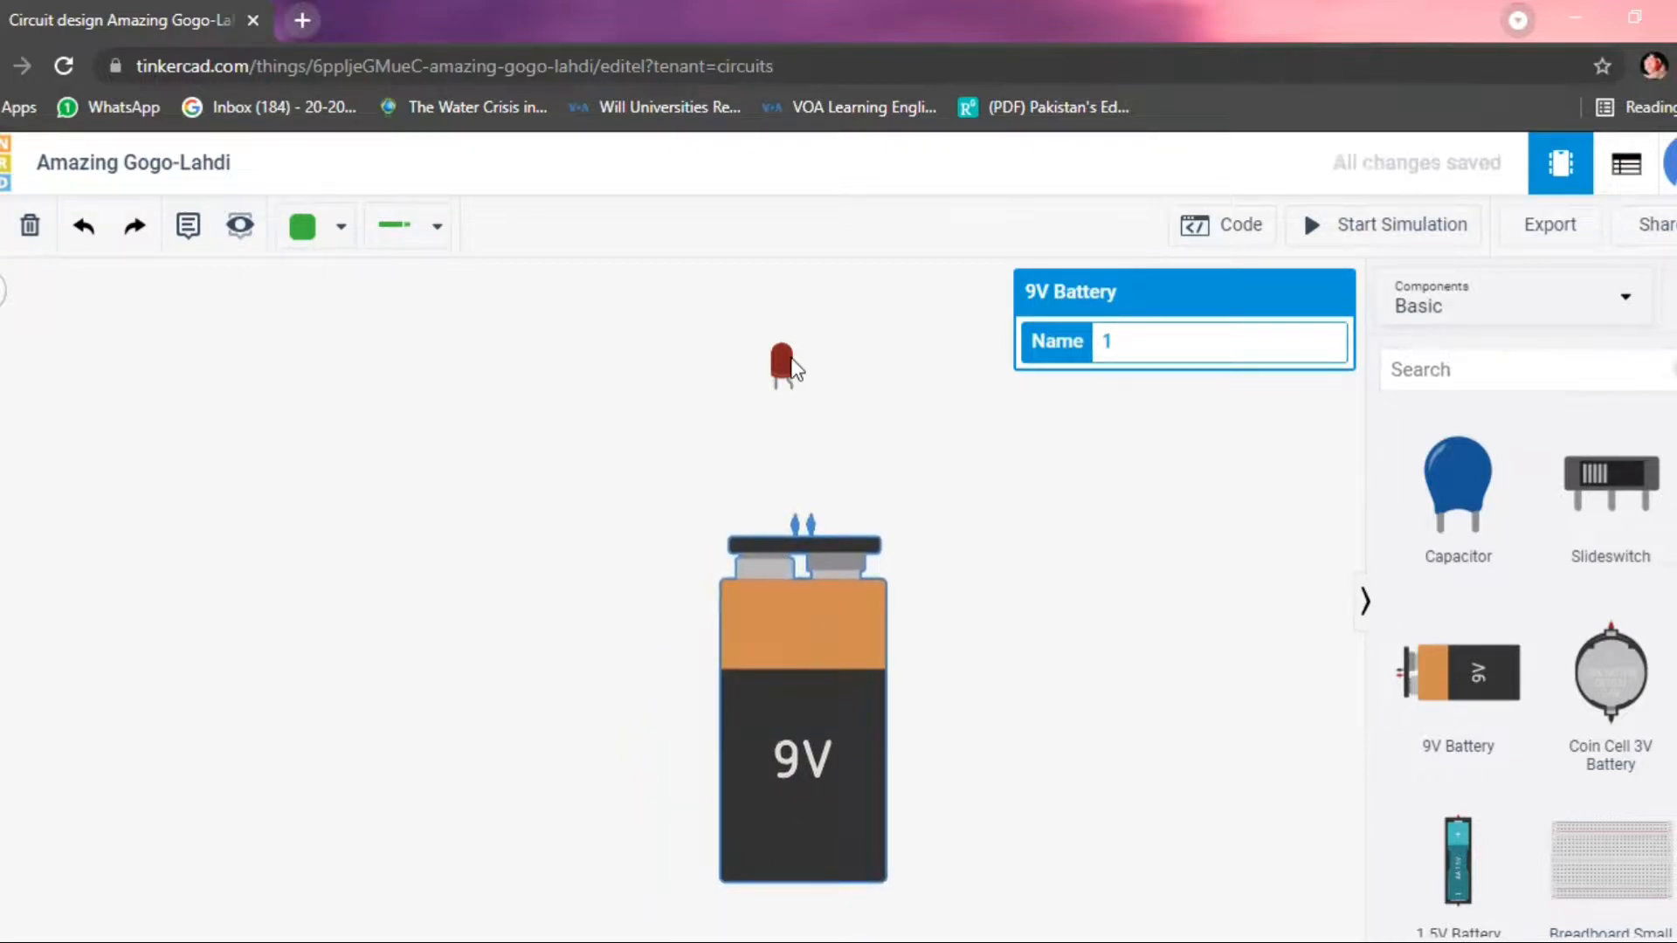
drag(783, 366, 794, 367)
click(910, 501)
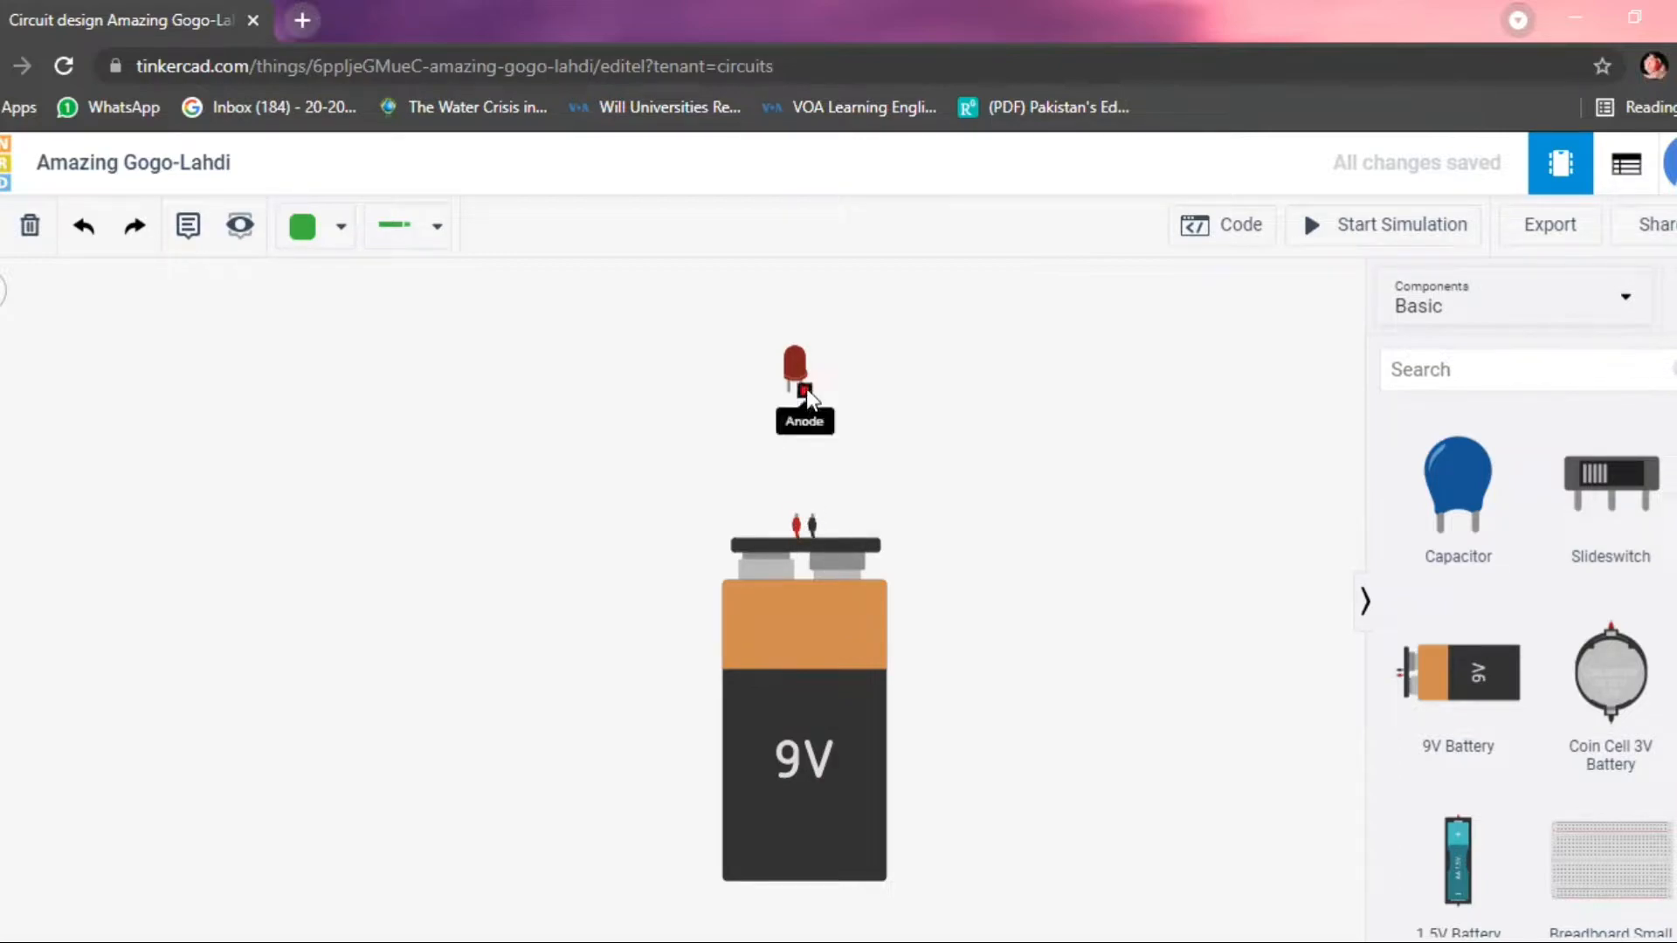
Wire the LED's anode to the battery's positive terminal and its cathode to the negative terminal.
drag(805, 386, 795, 511)
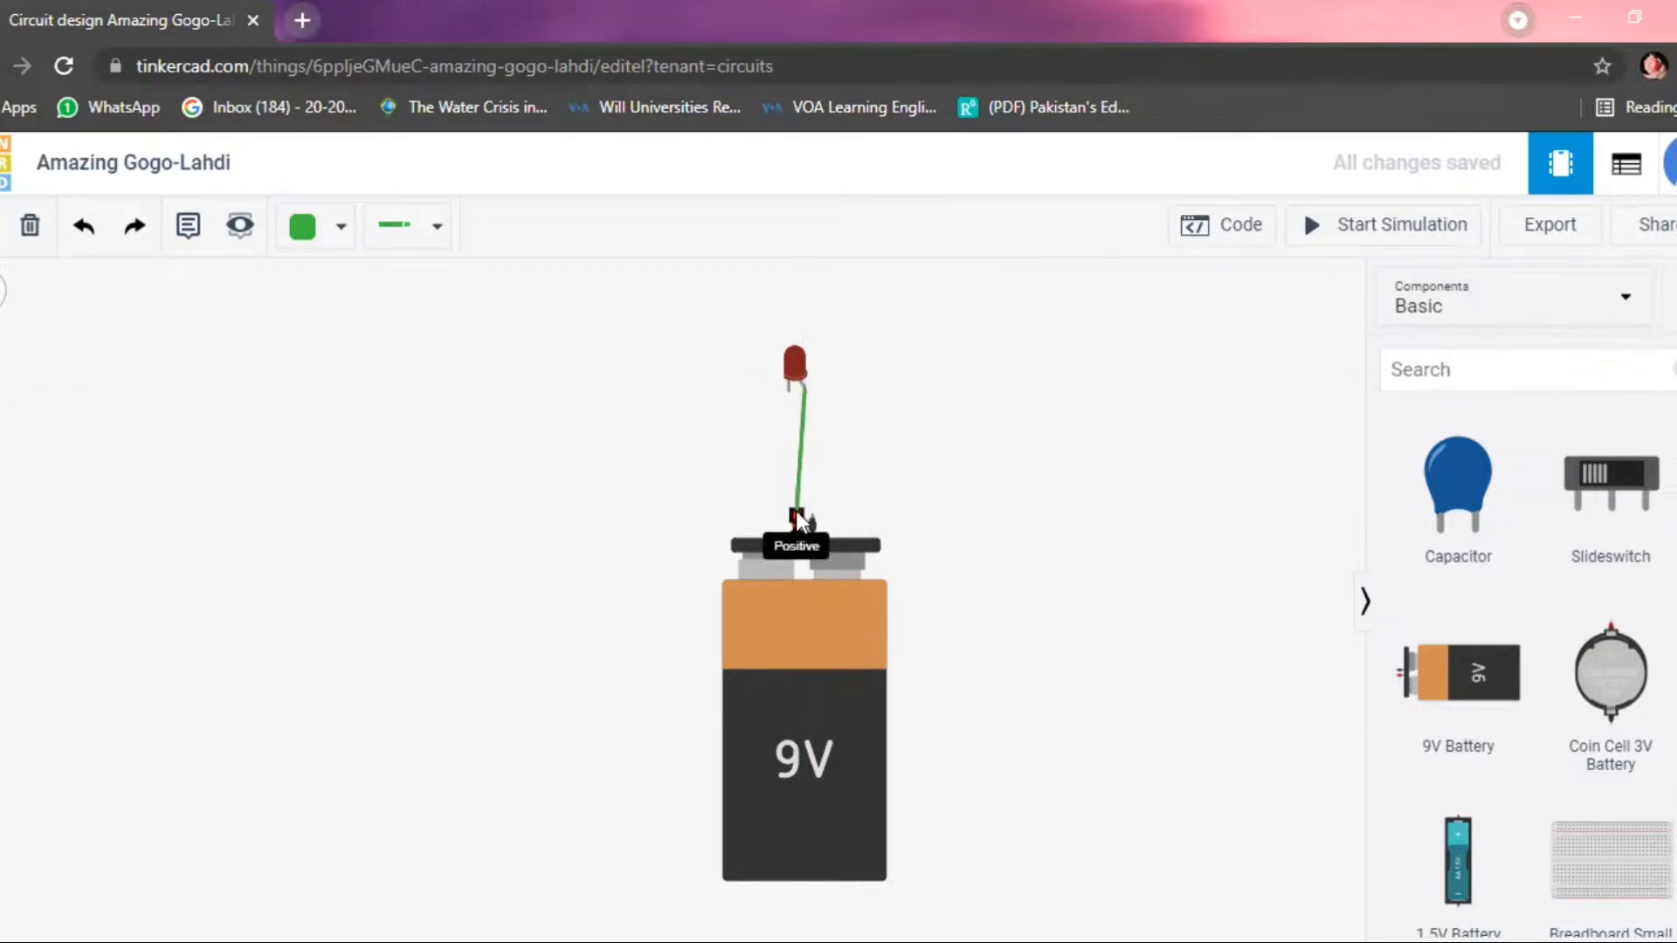
click(795, 511)
click(788, 386)
click(814, 518)
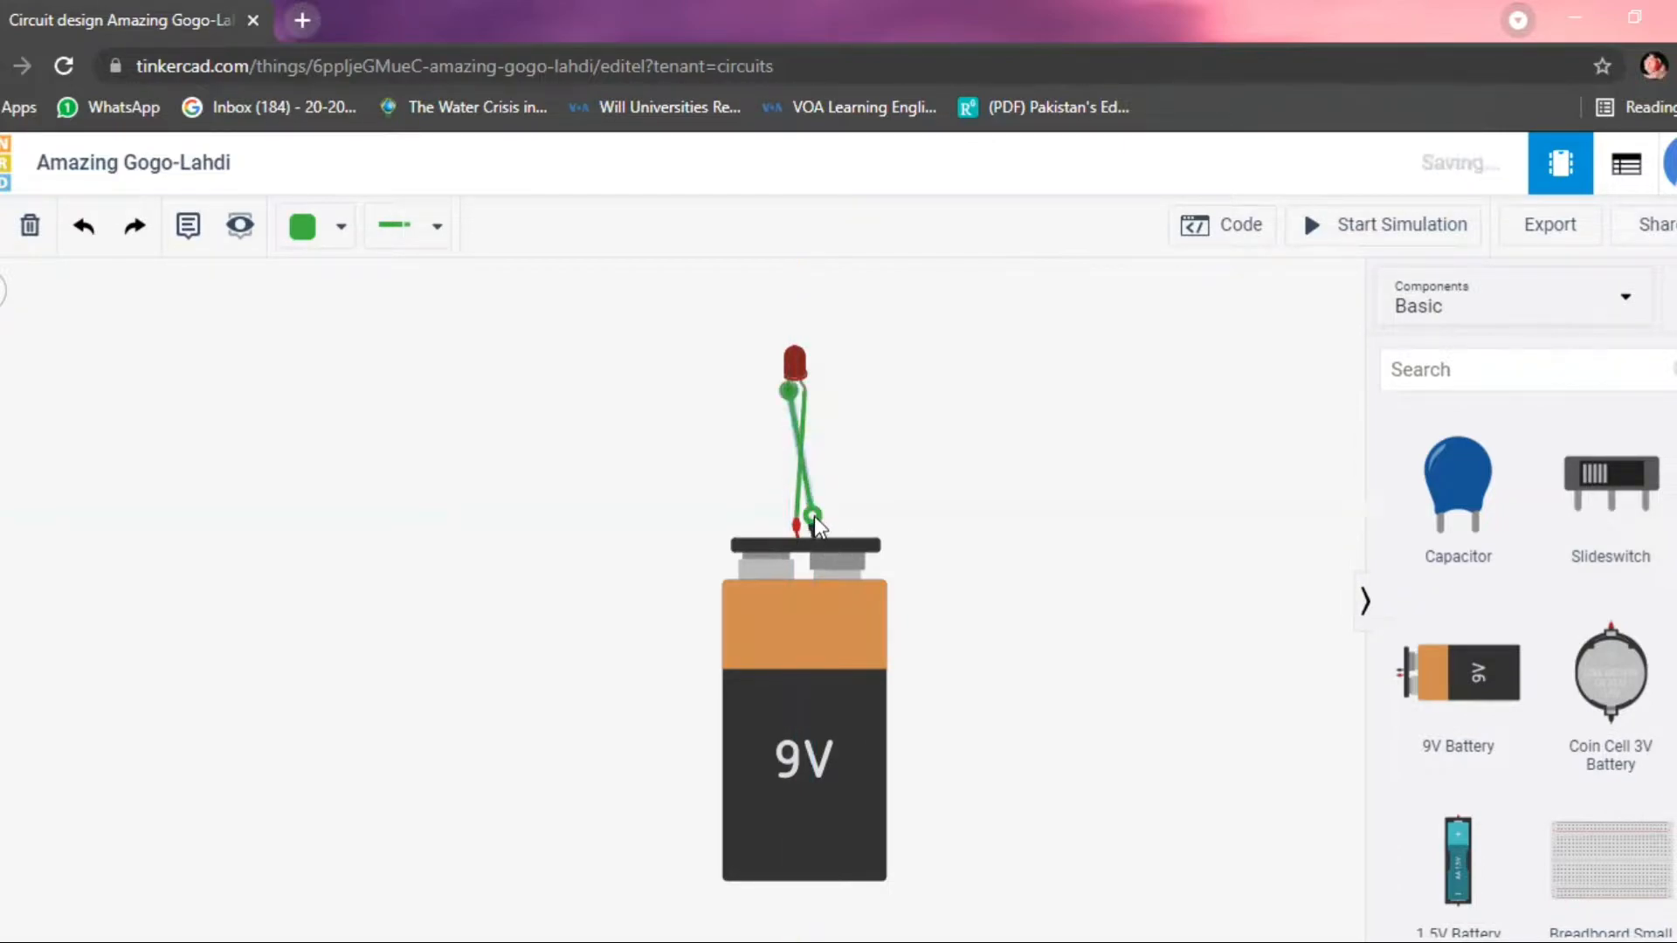
Run the simulation to examine how the LED behaves when wired directly to the 9V battery.
click(1393, 232)
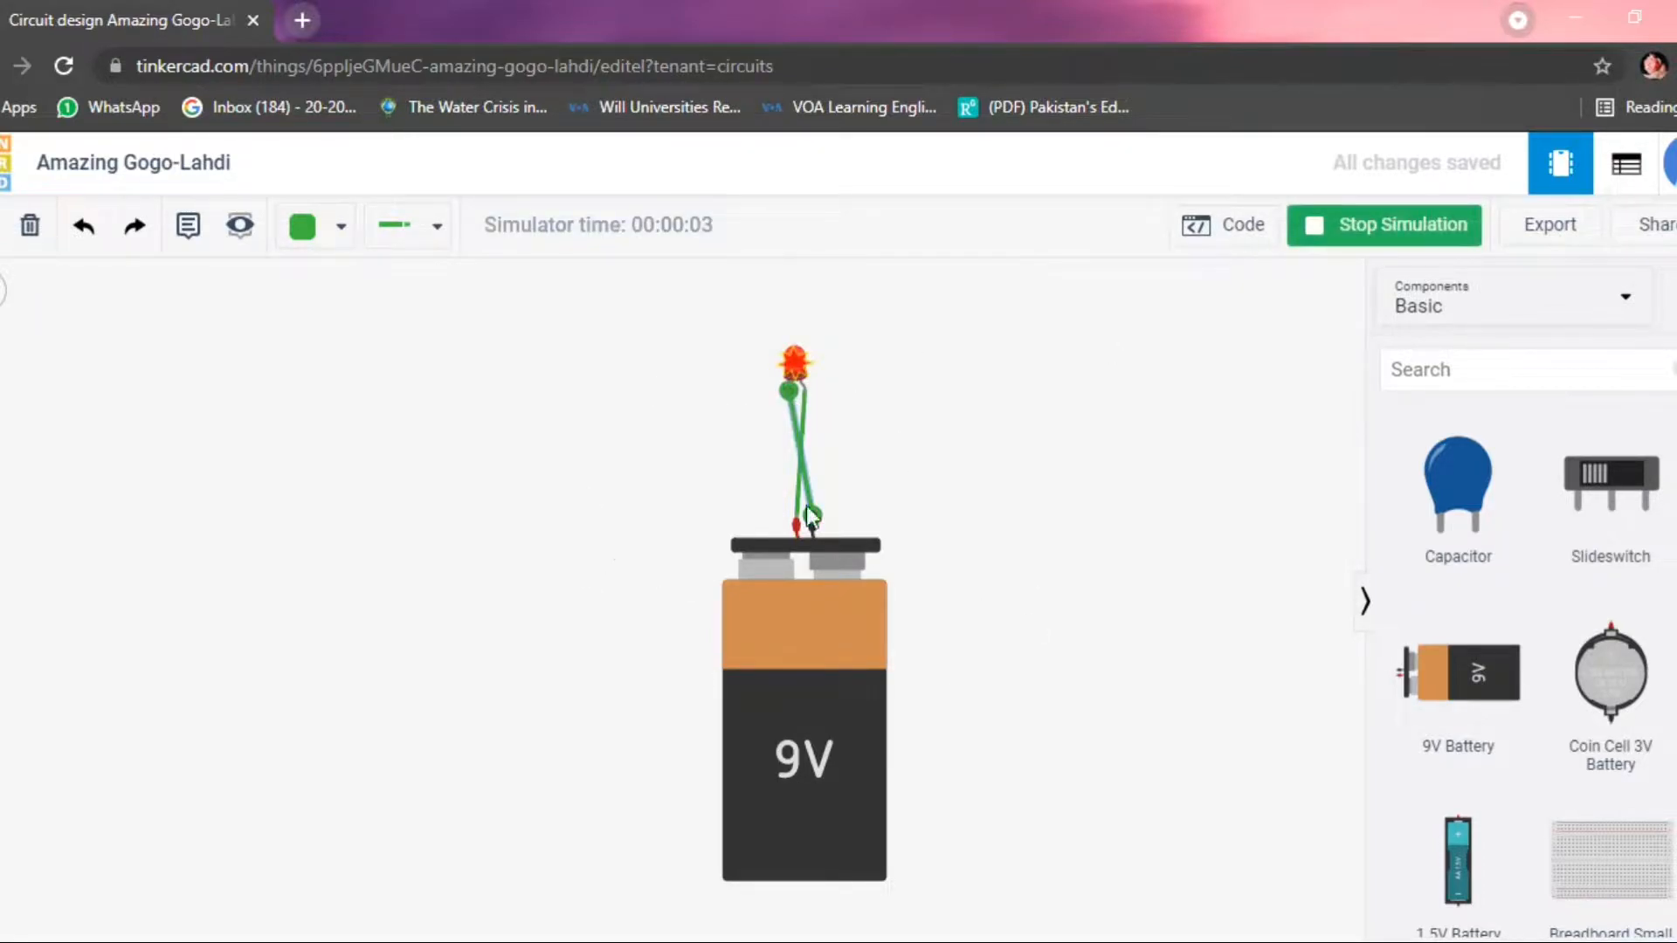
click(814, 703)
click(1094, 607)
click(844, 688)
Delete both green wires connecting the LED to the battery.
click(797, 450)
click(31, 227)
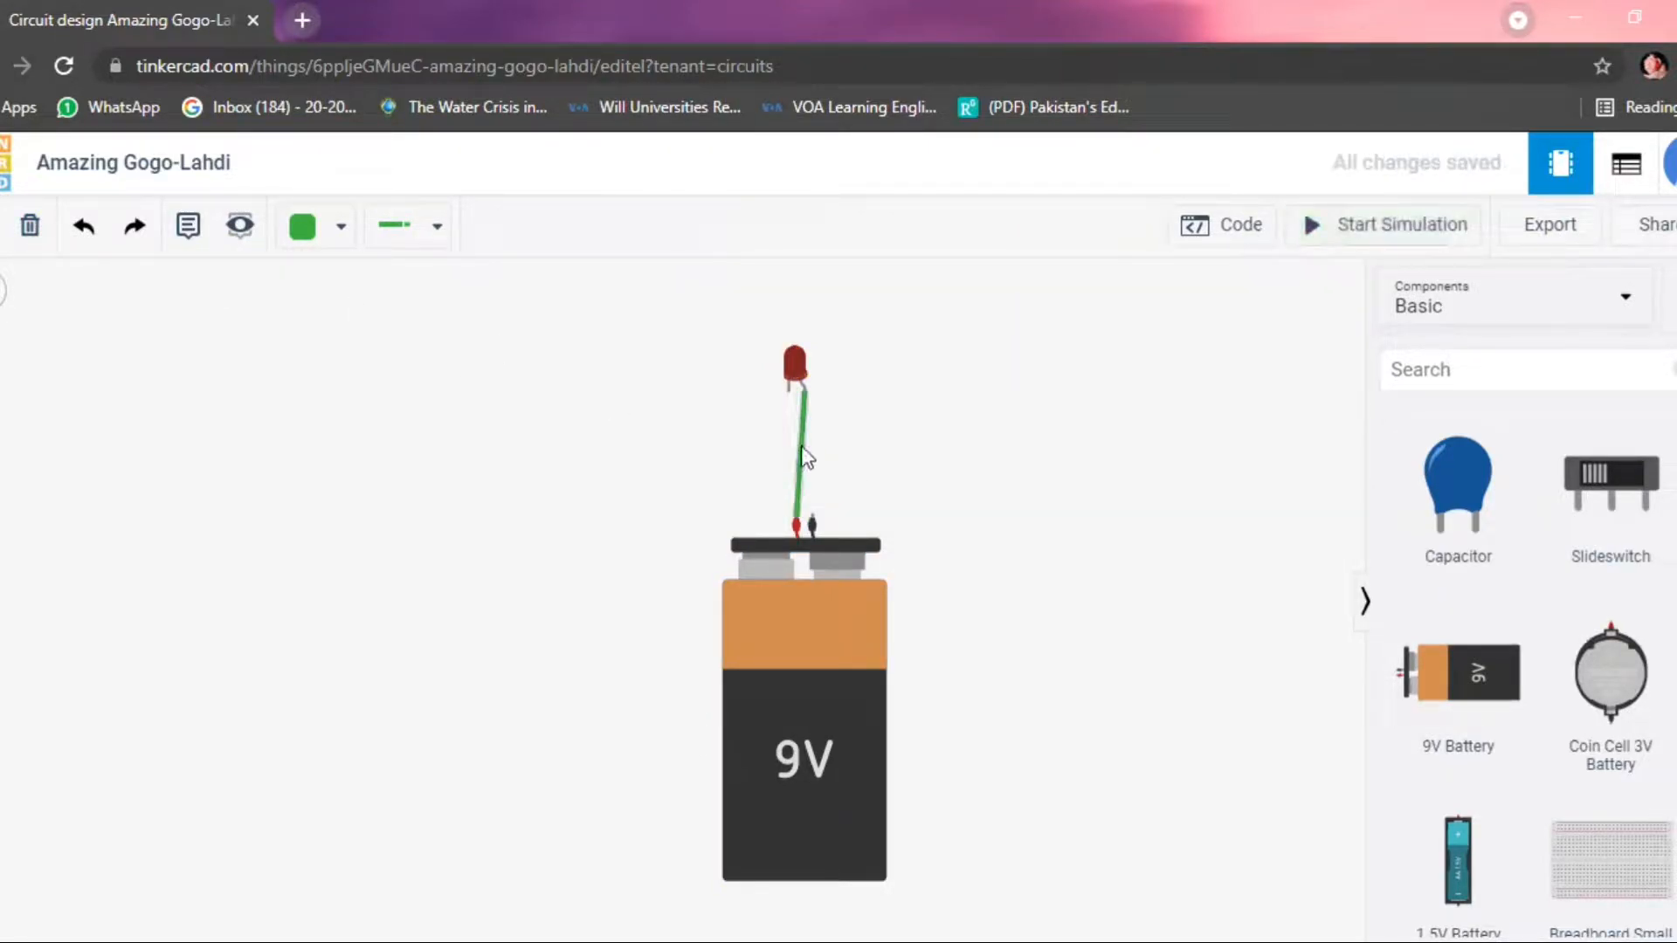
click(29, 226)
Place a Resistor in the workspace to the left of the LED and the battery.
scroll(1493, 489, up, 4)
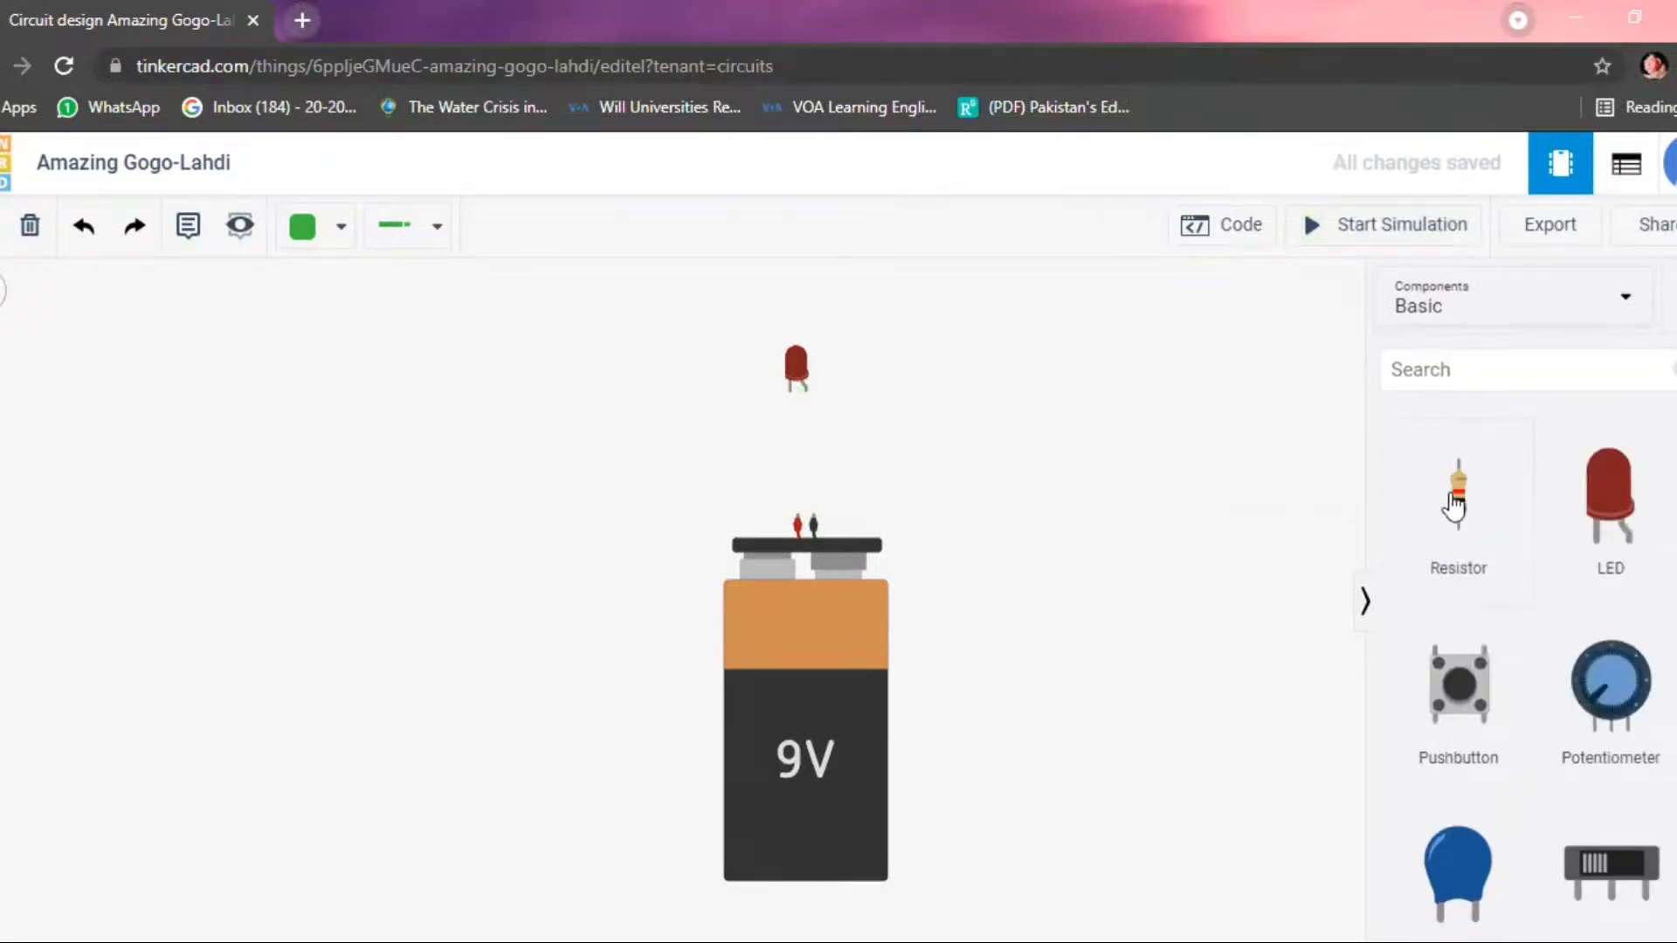
drag(1414, 498, 443, 490)
click(441, 478)
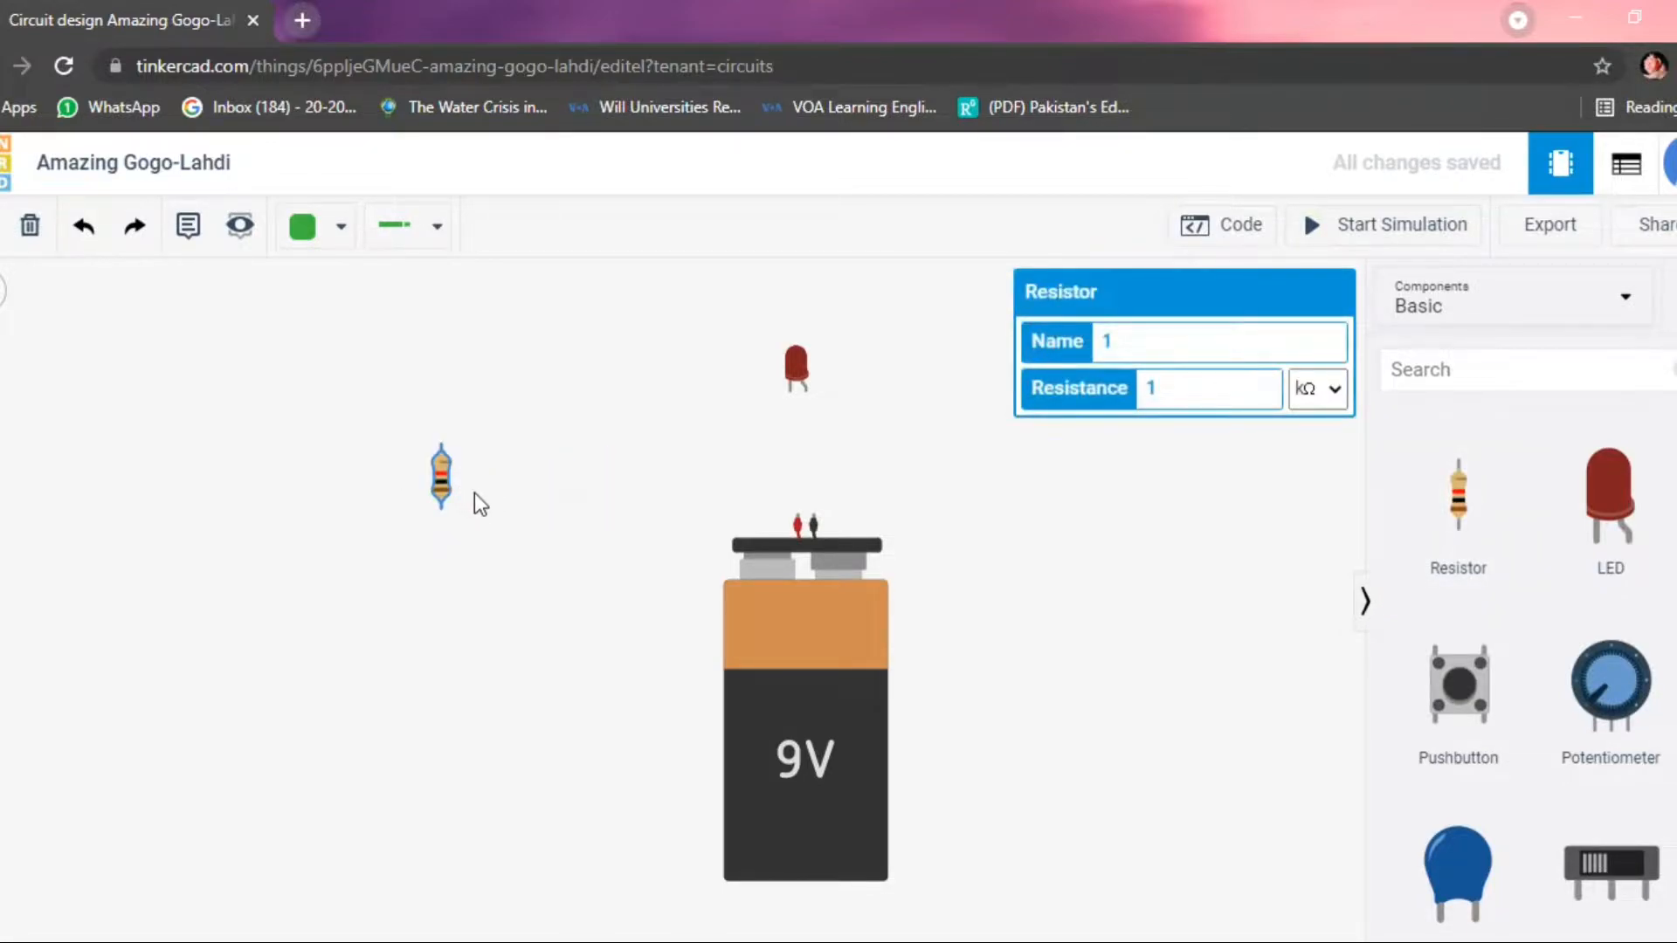
drag(436, 466, 439, 465)
click(1009, 496)
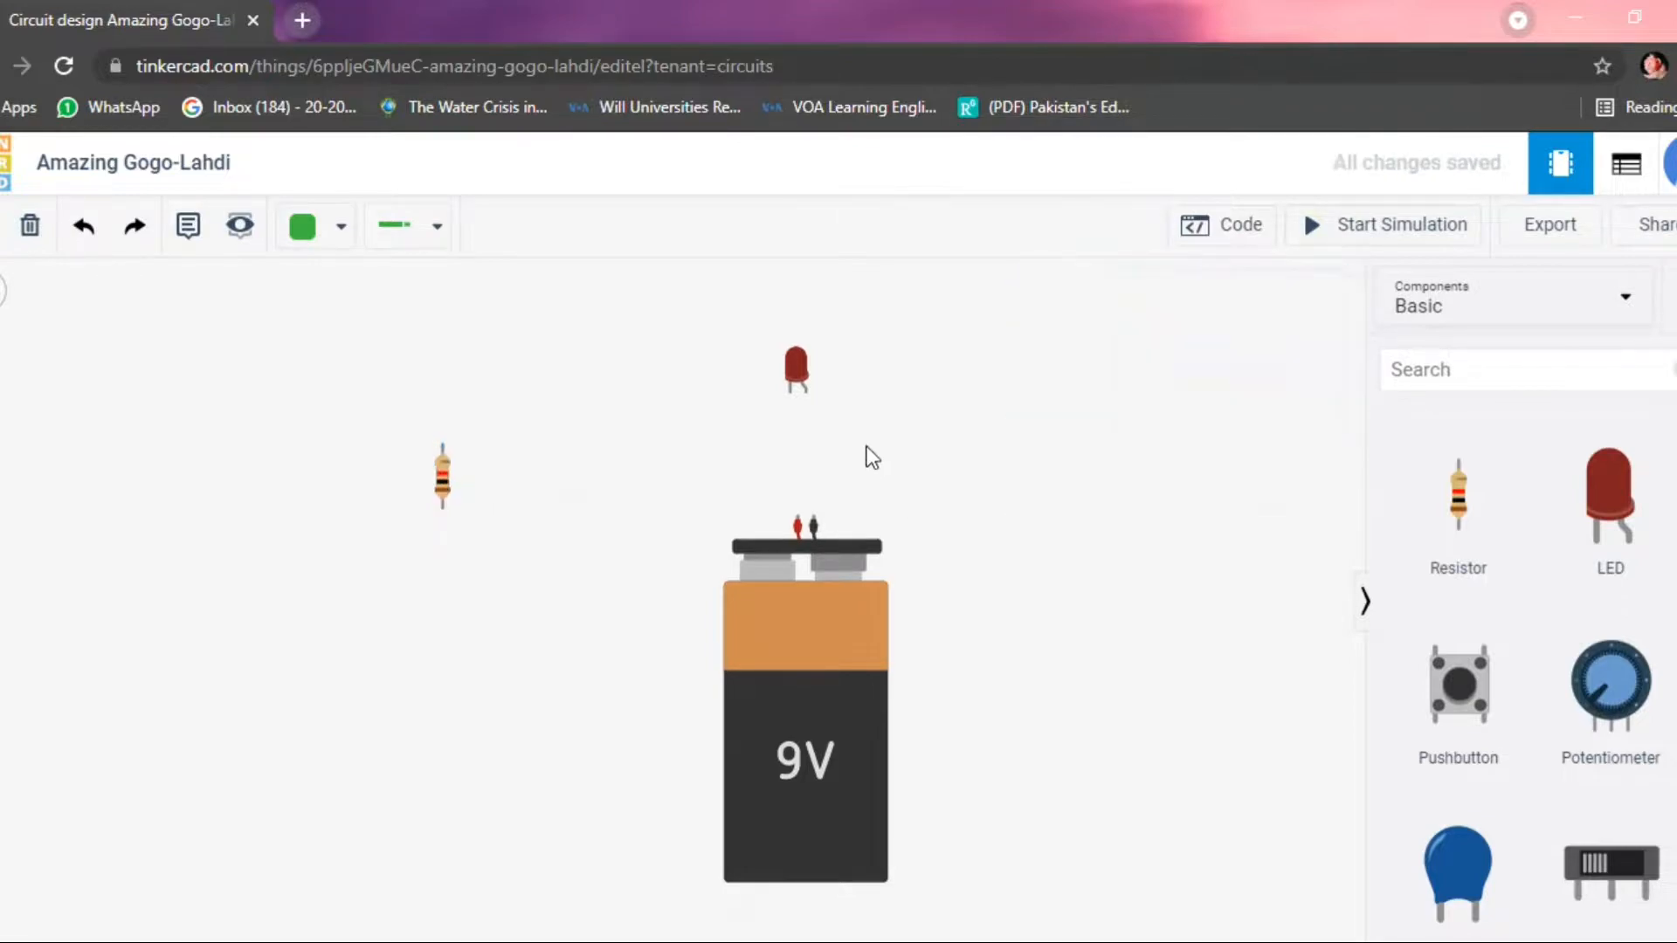
Move the LED between the resistor and the battery, and turn the 9V battery horizontal with its terminals facing the resistor.
drag(796, 367, 673, 318)
click(820, 649)
drag(819, 648, 827, 638)
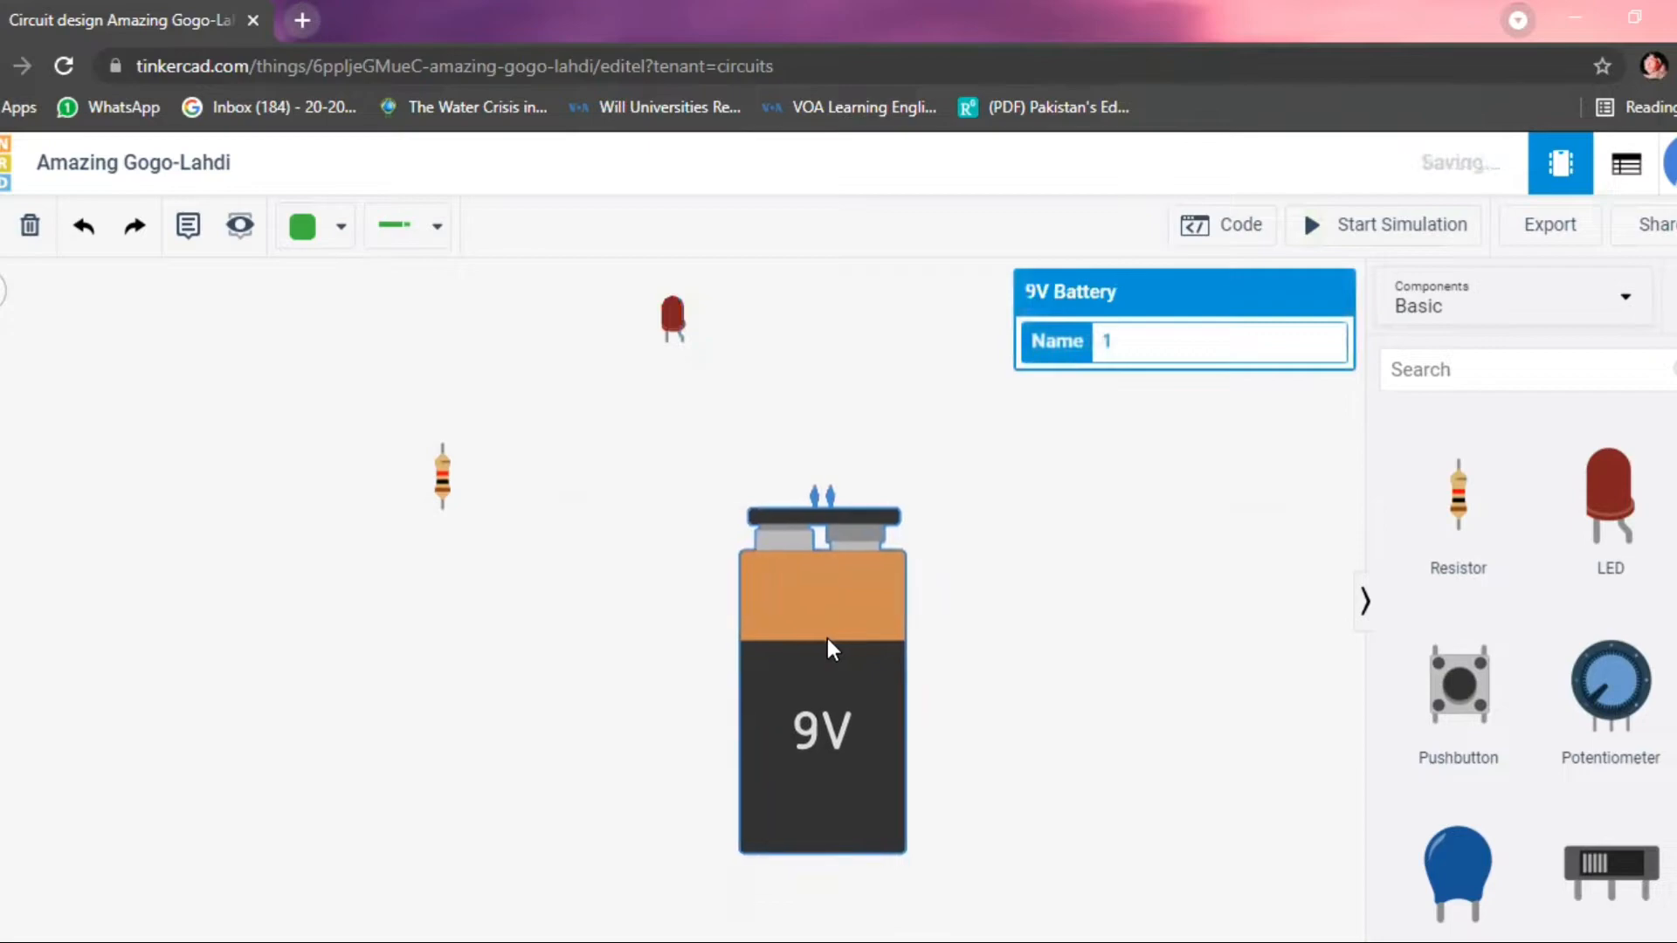
key(r)
key(r)
key(r)
key(r)
key(r)
key(r)
key(r)
key(r)
key(r)
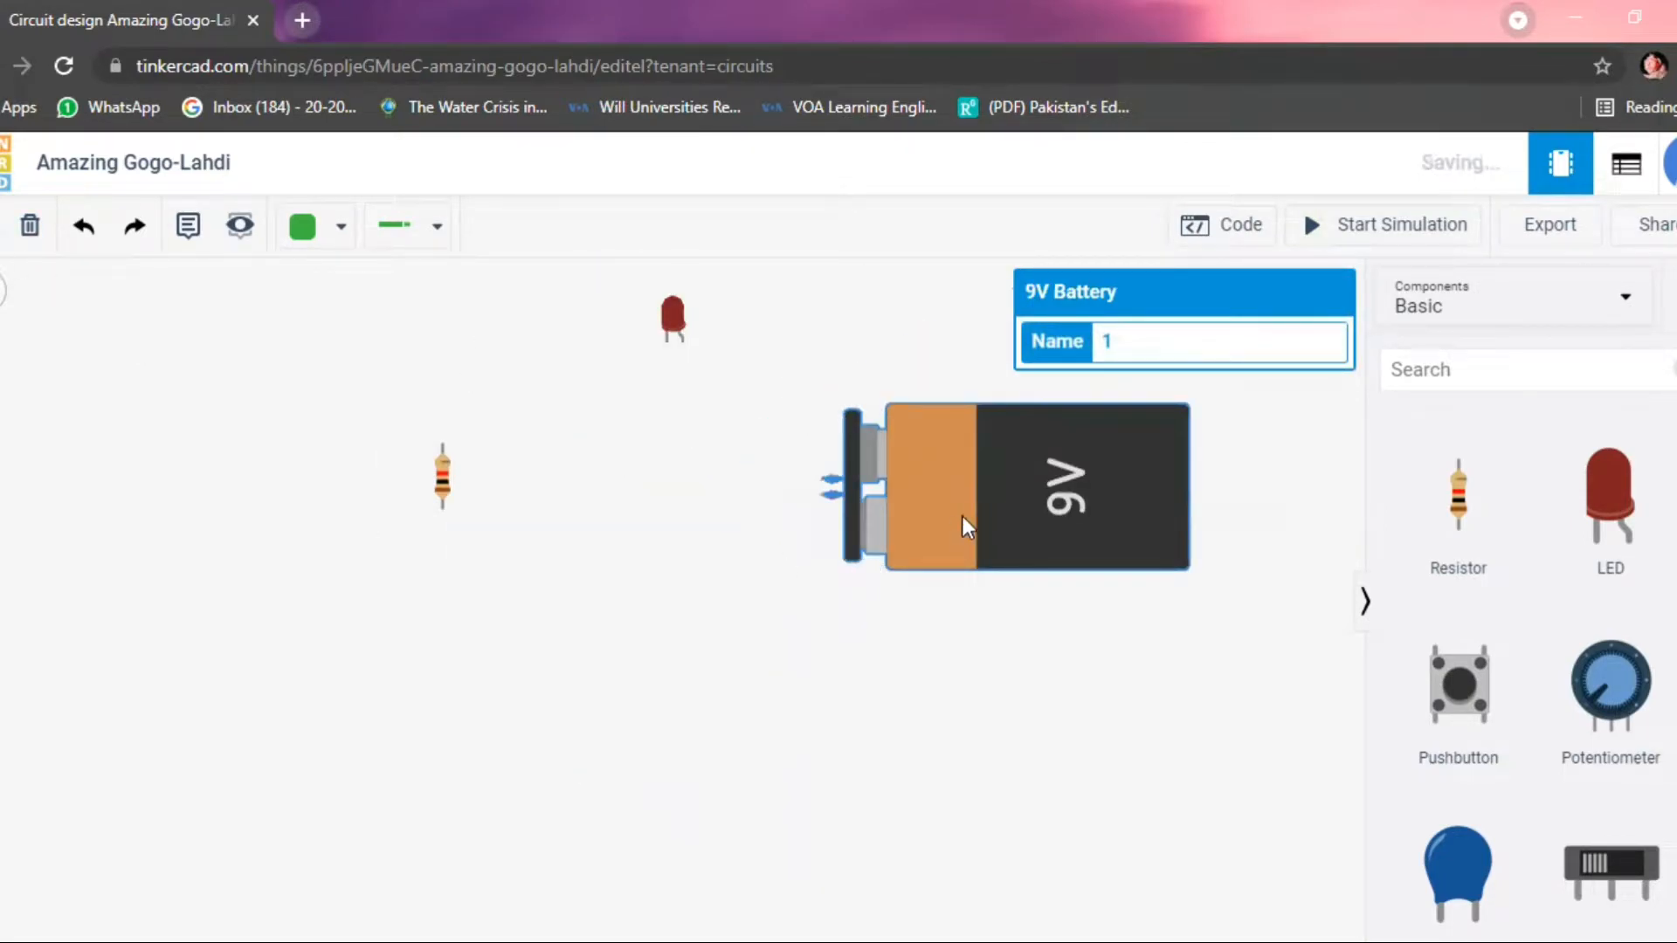
drag(966, 524, 958, 594)
click(678, 350)
drag(675, 339, 678, 361)
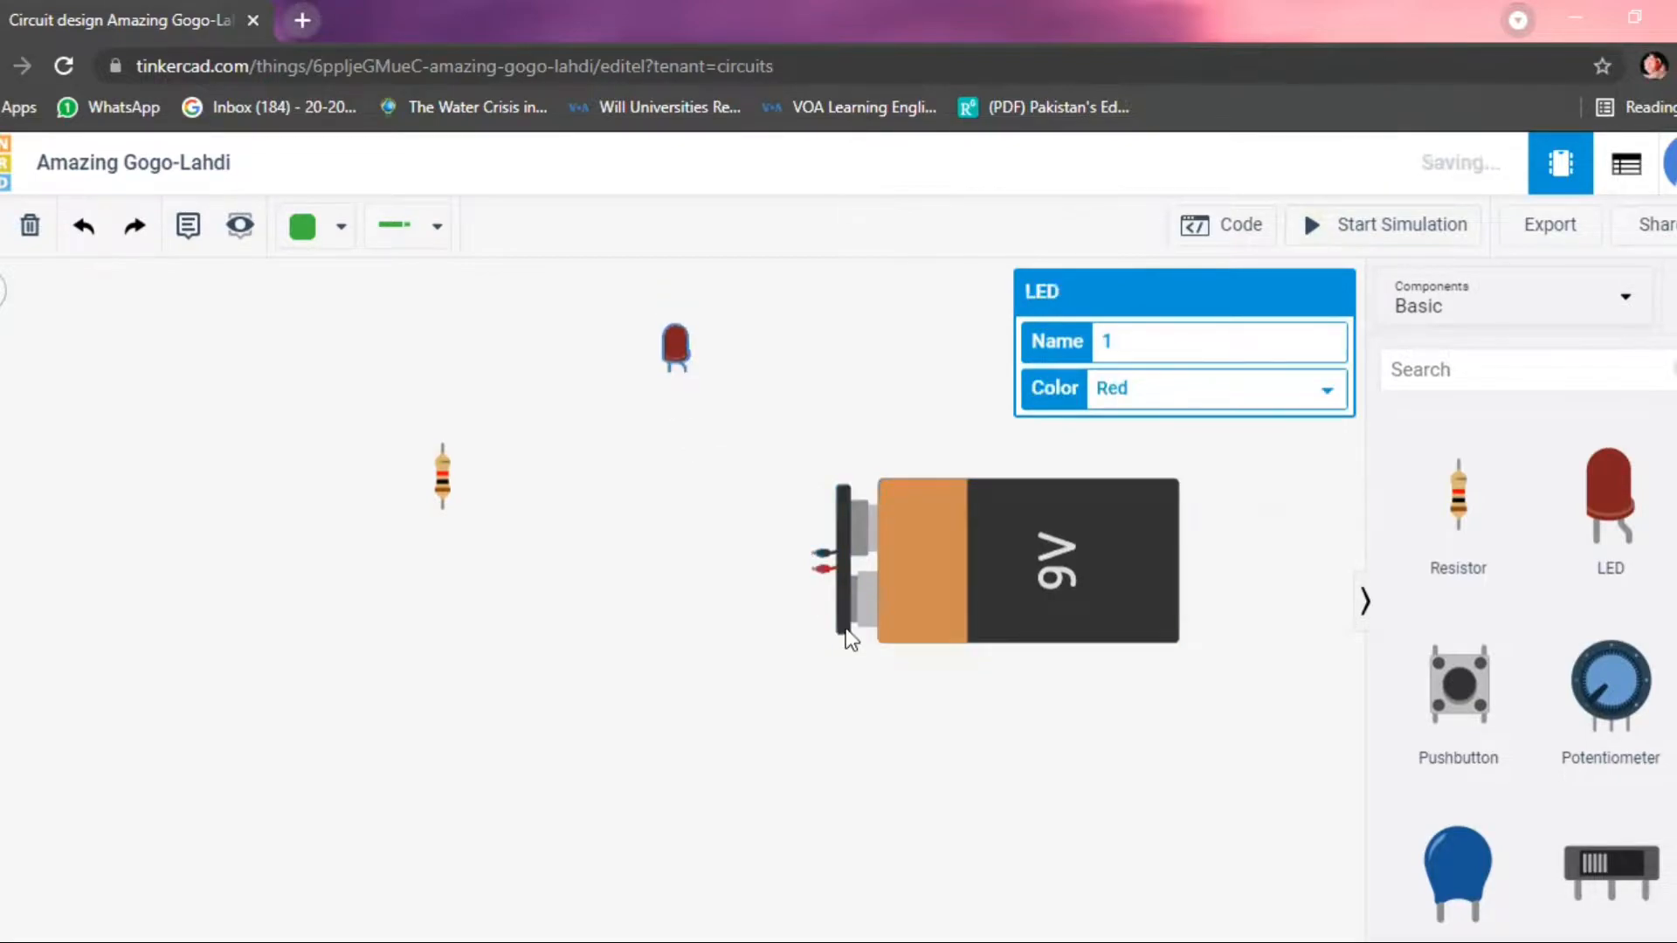
Wire the battery's positive terminal to the resistor's lower terminal and its negative terminal to the LED's cathode.
click(812, 569)
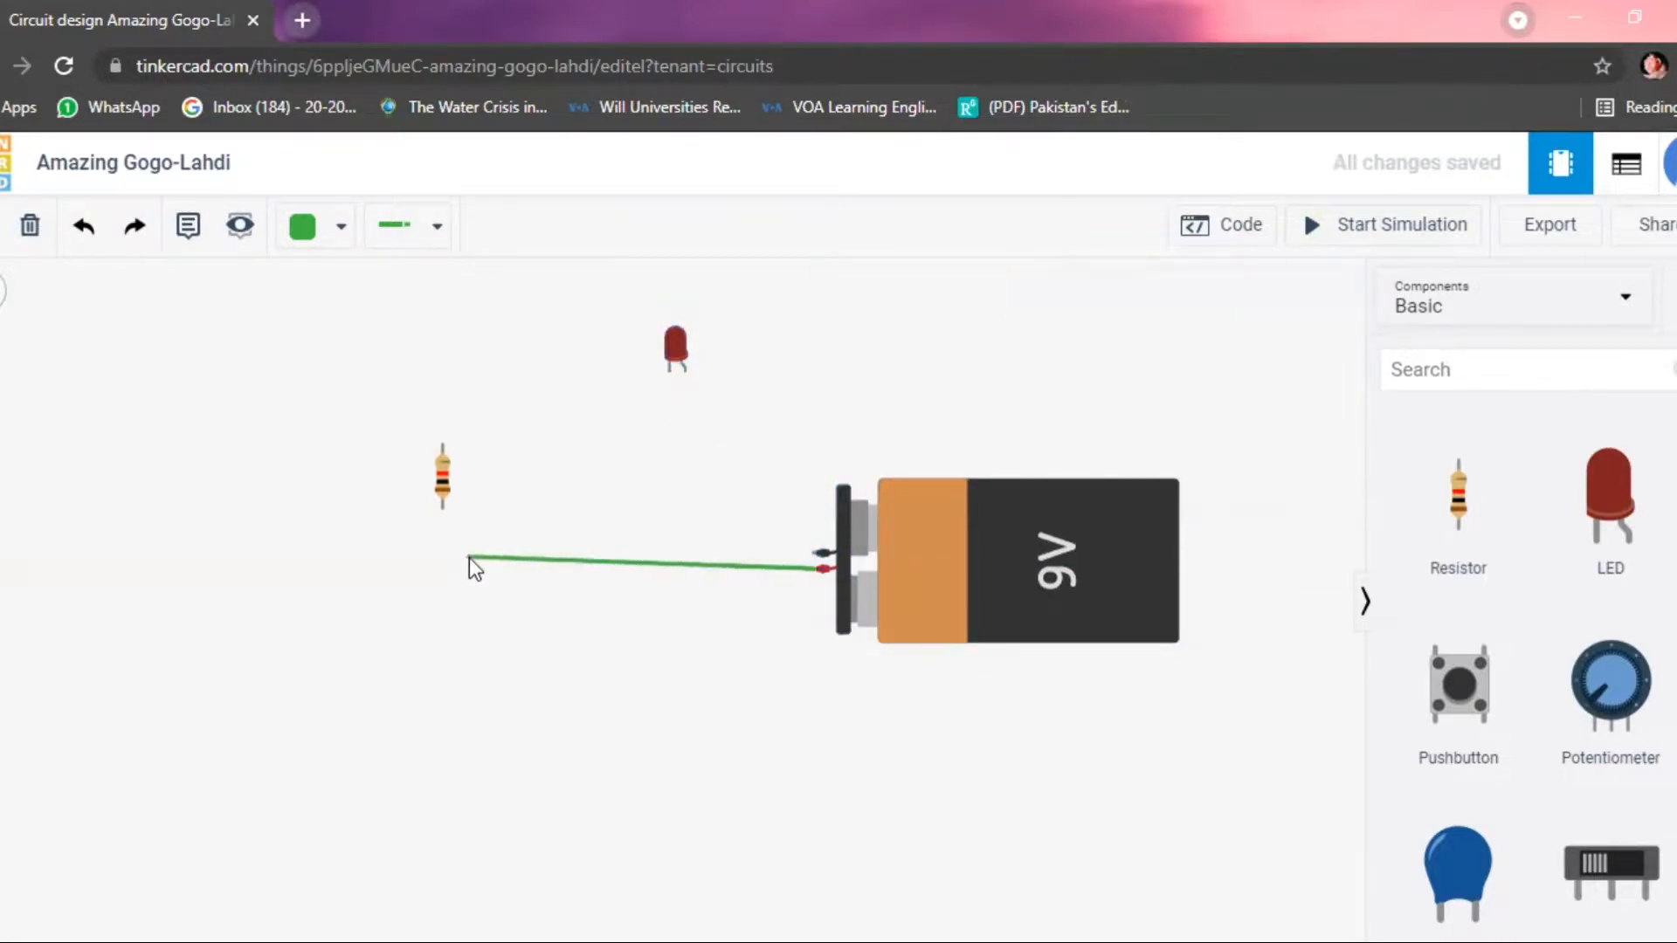
click(441, 558)
click(441, 509)
click(816, 553)
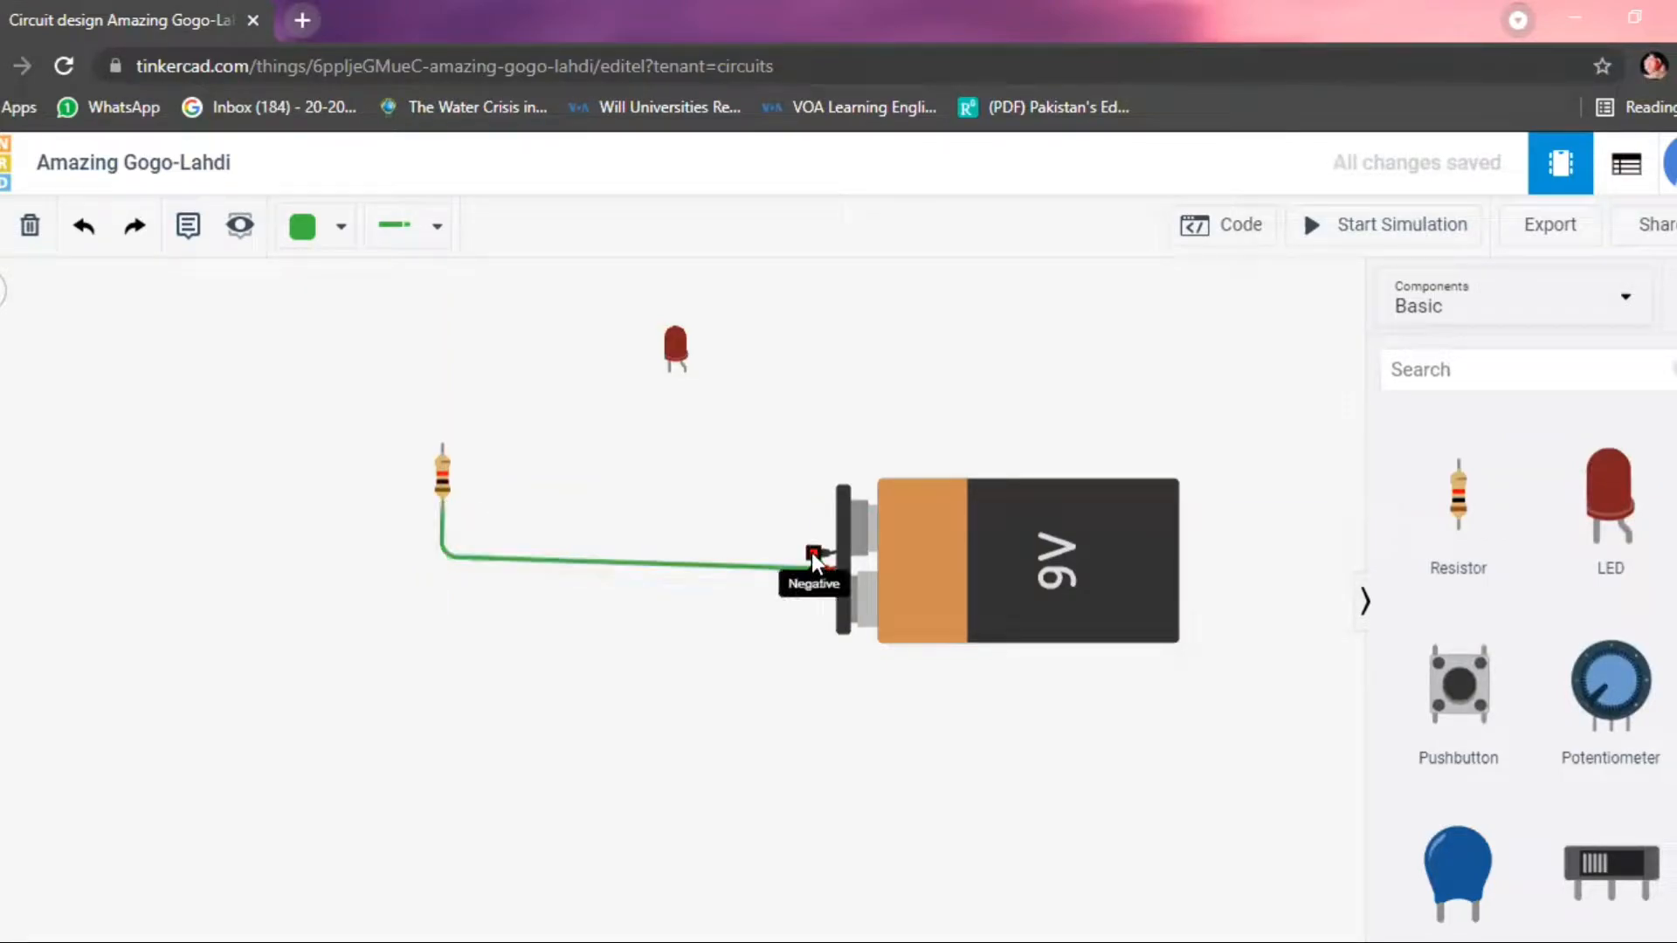
click(669, 373)
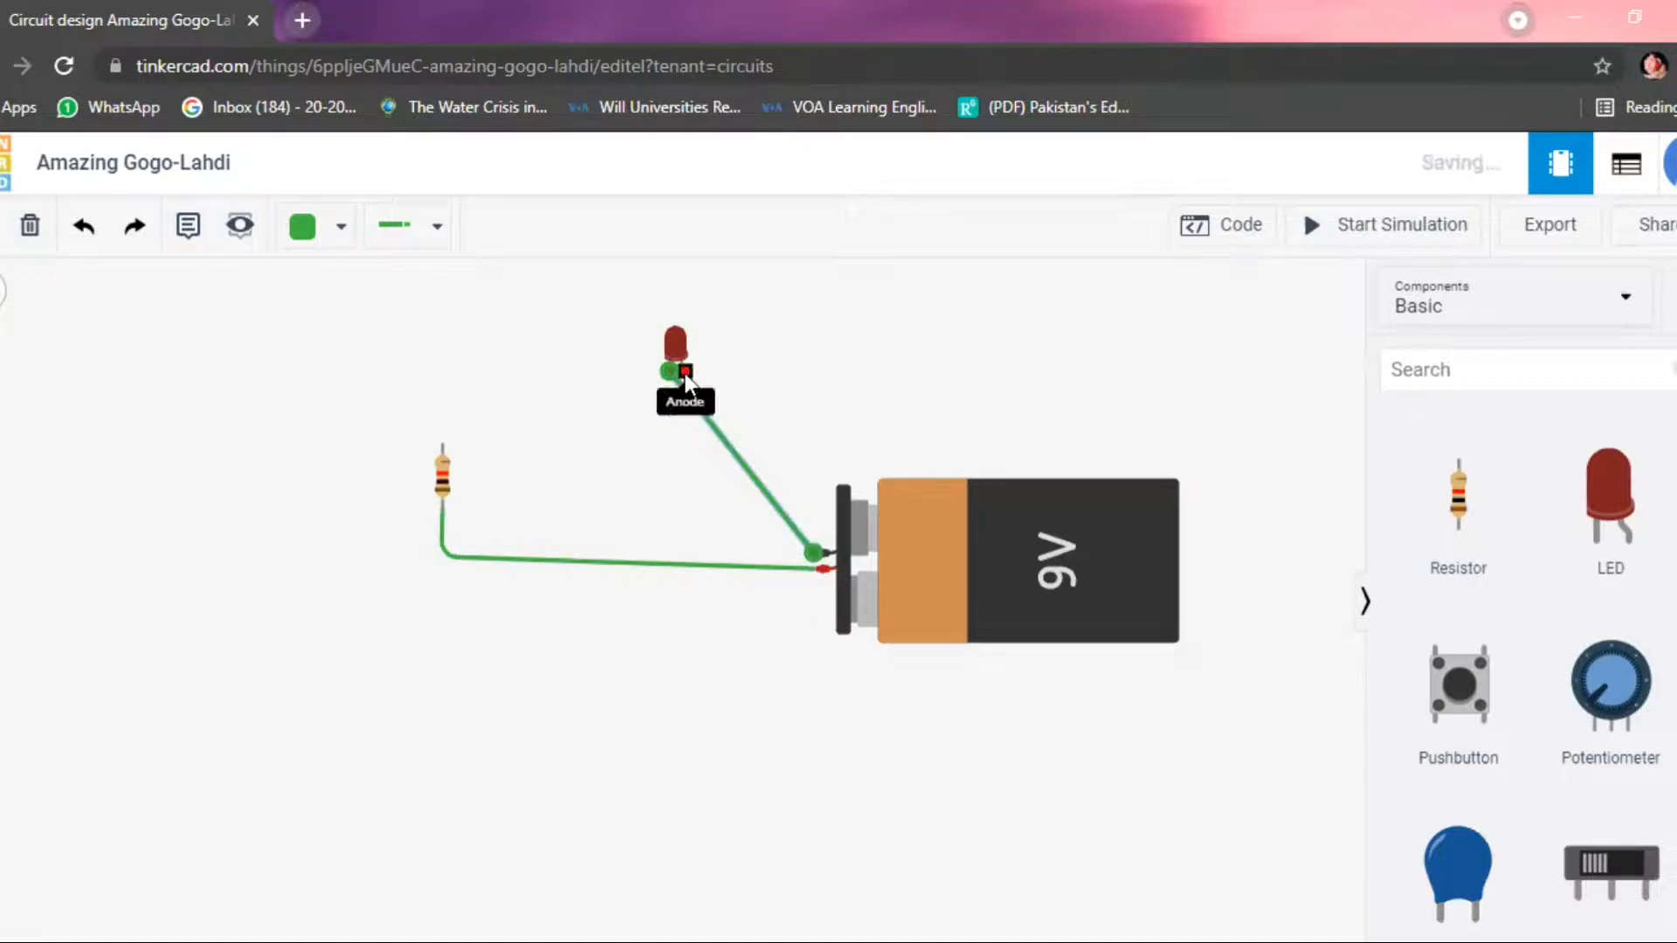
Wire the LED's anode to the resistor's upper terminal to close the circuit.
click(685, 374)
click(440, 443)
click(440, 443)
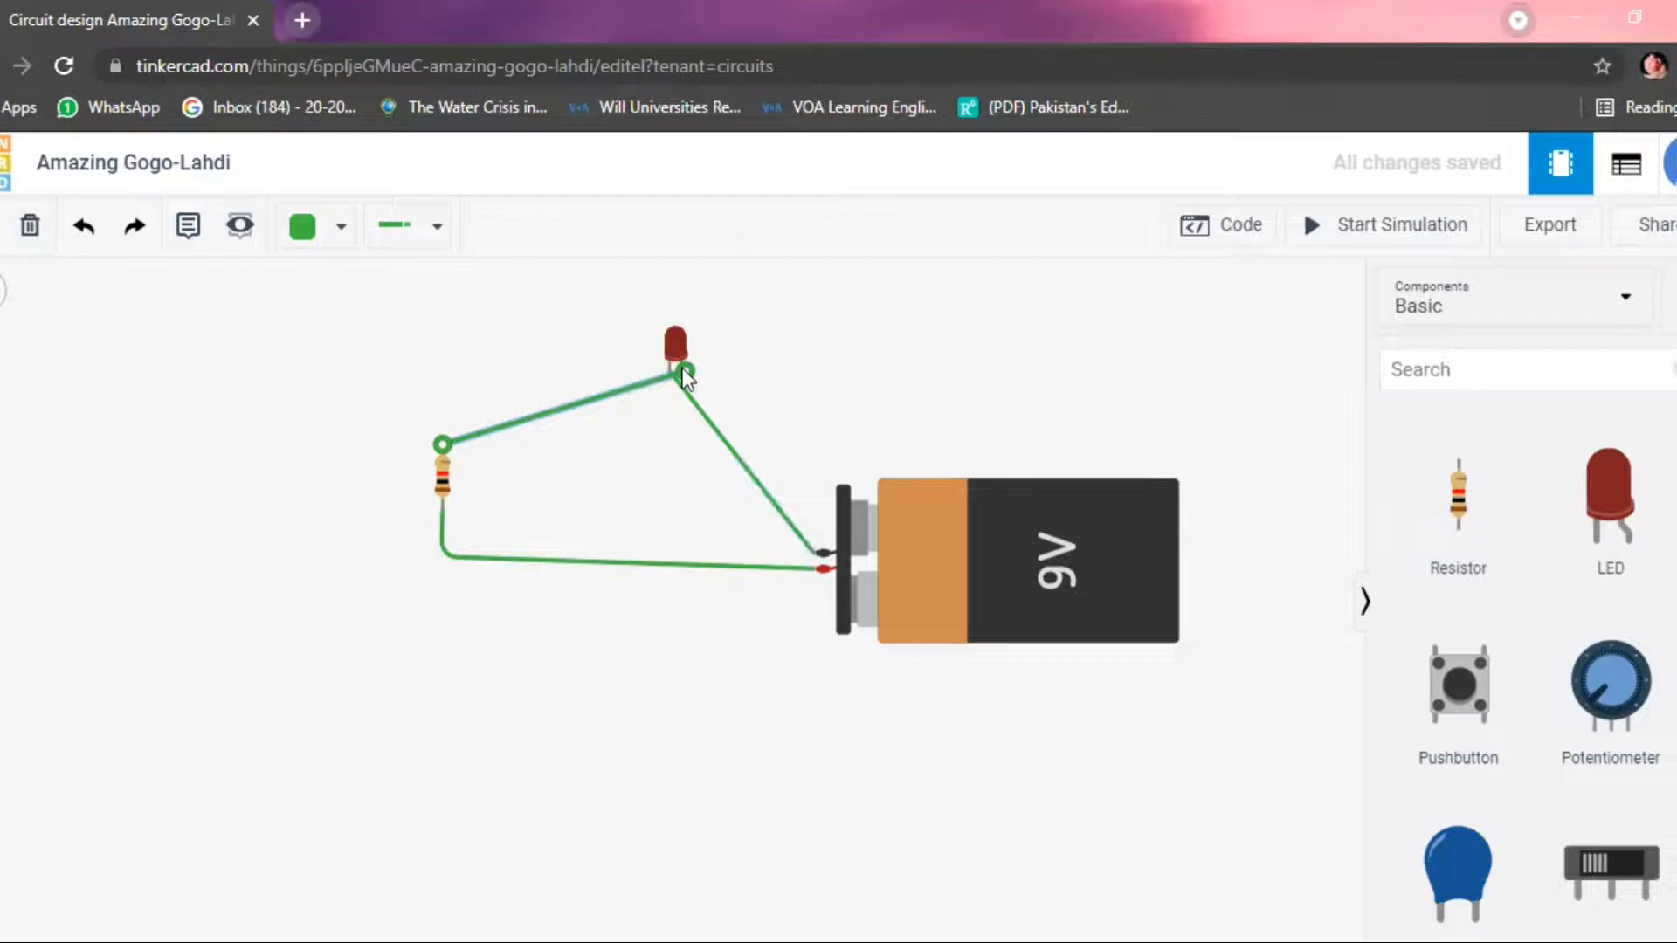
click(670, 450)
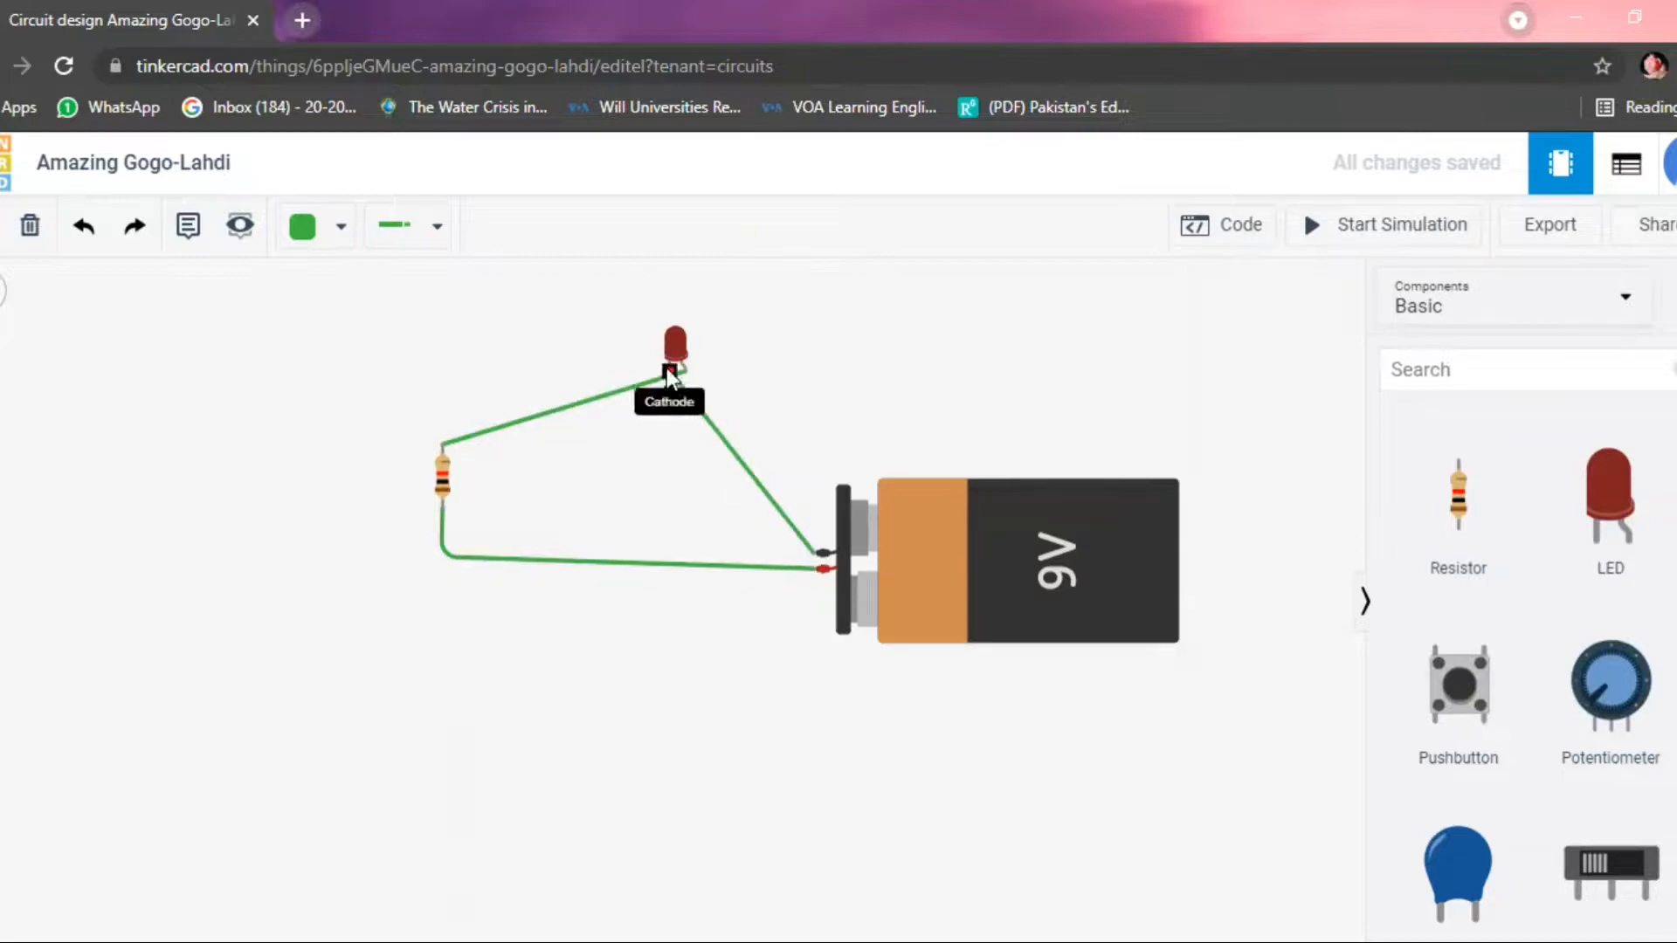
Run the simulation and raise the resistor's resistance to 1000 kΩ while it is running.
click(1346, 234)
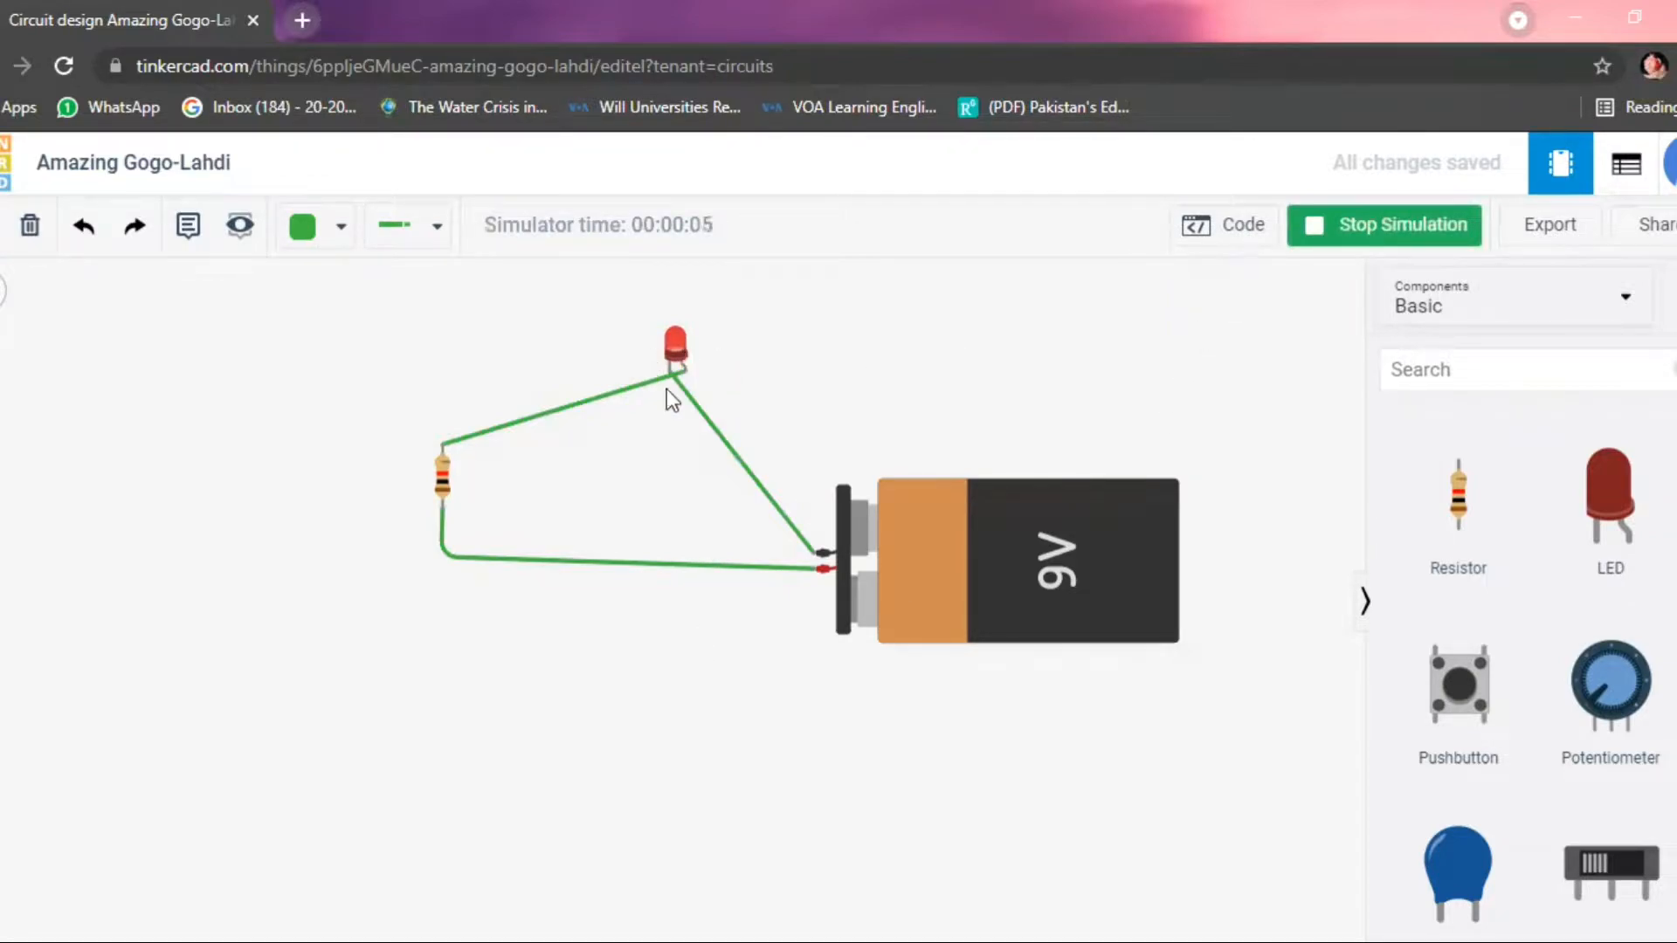
click(440, 484)
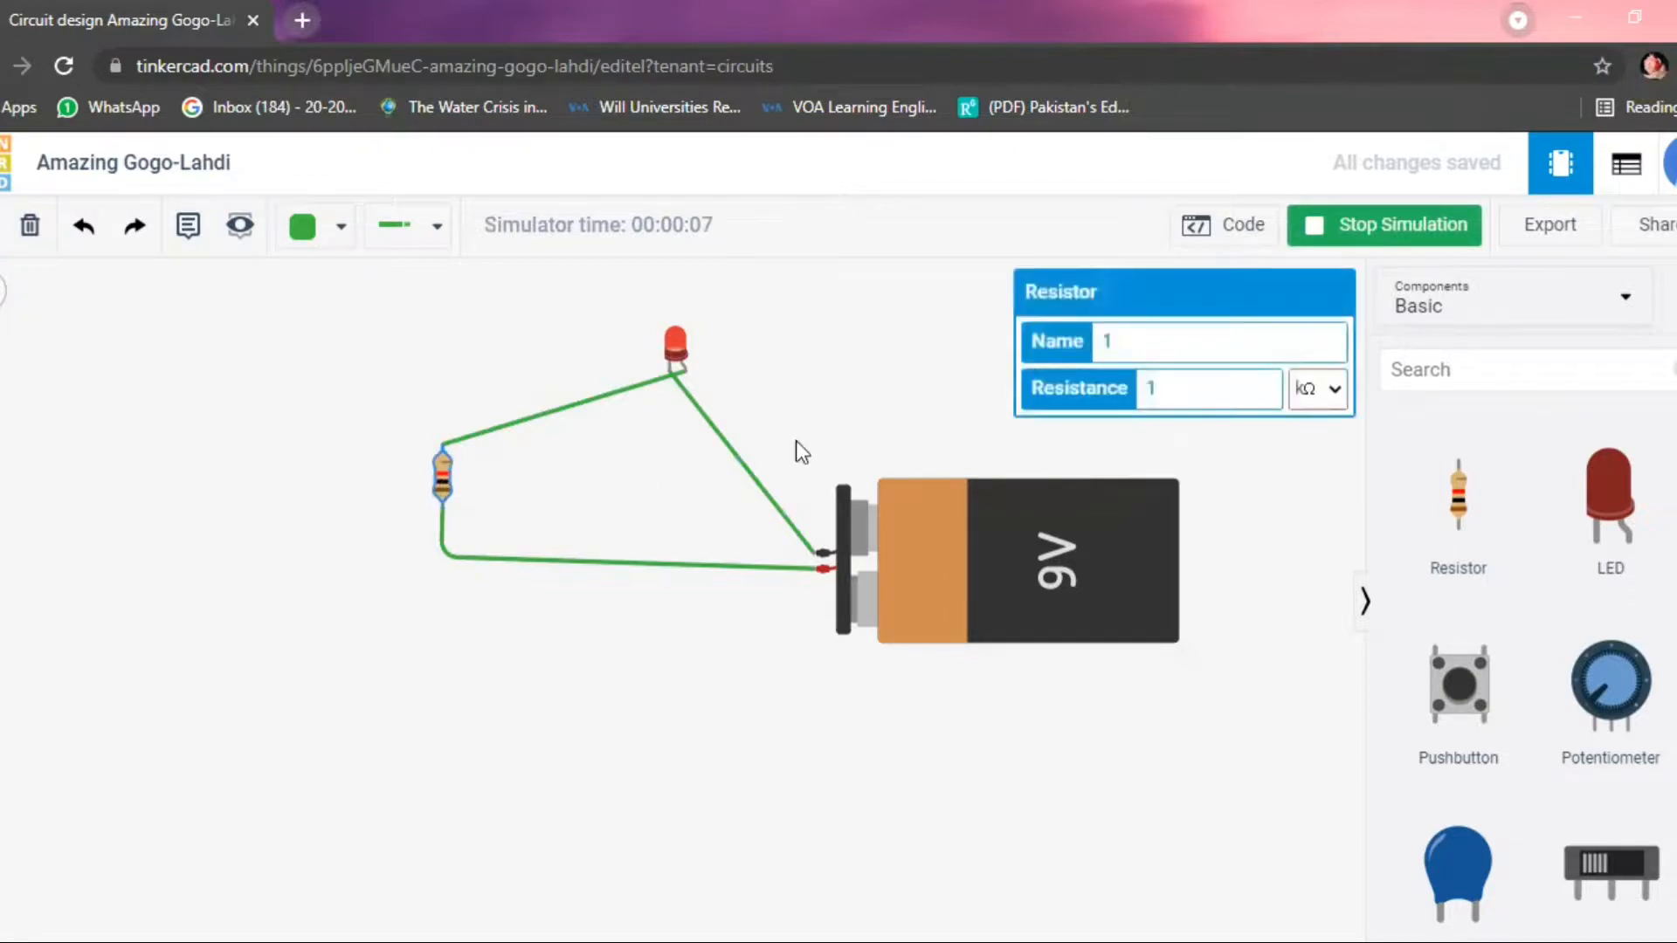
click(1221, 382)
text(000)
click(1281, 489)
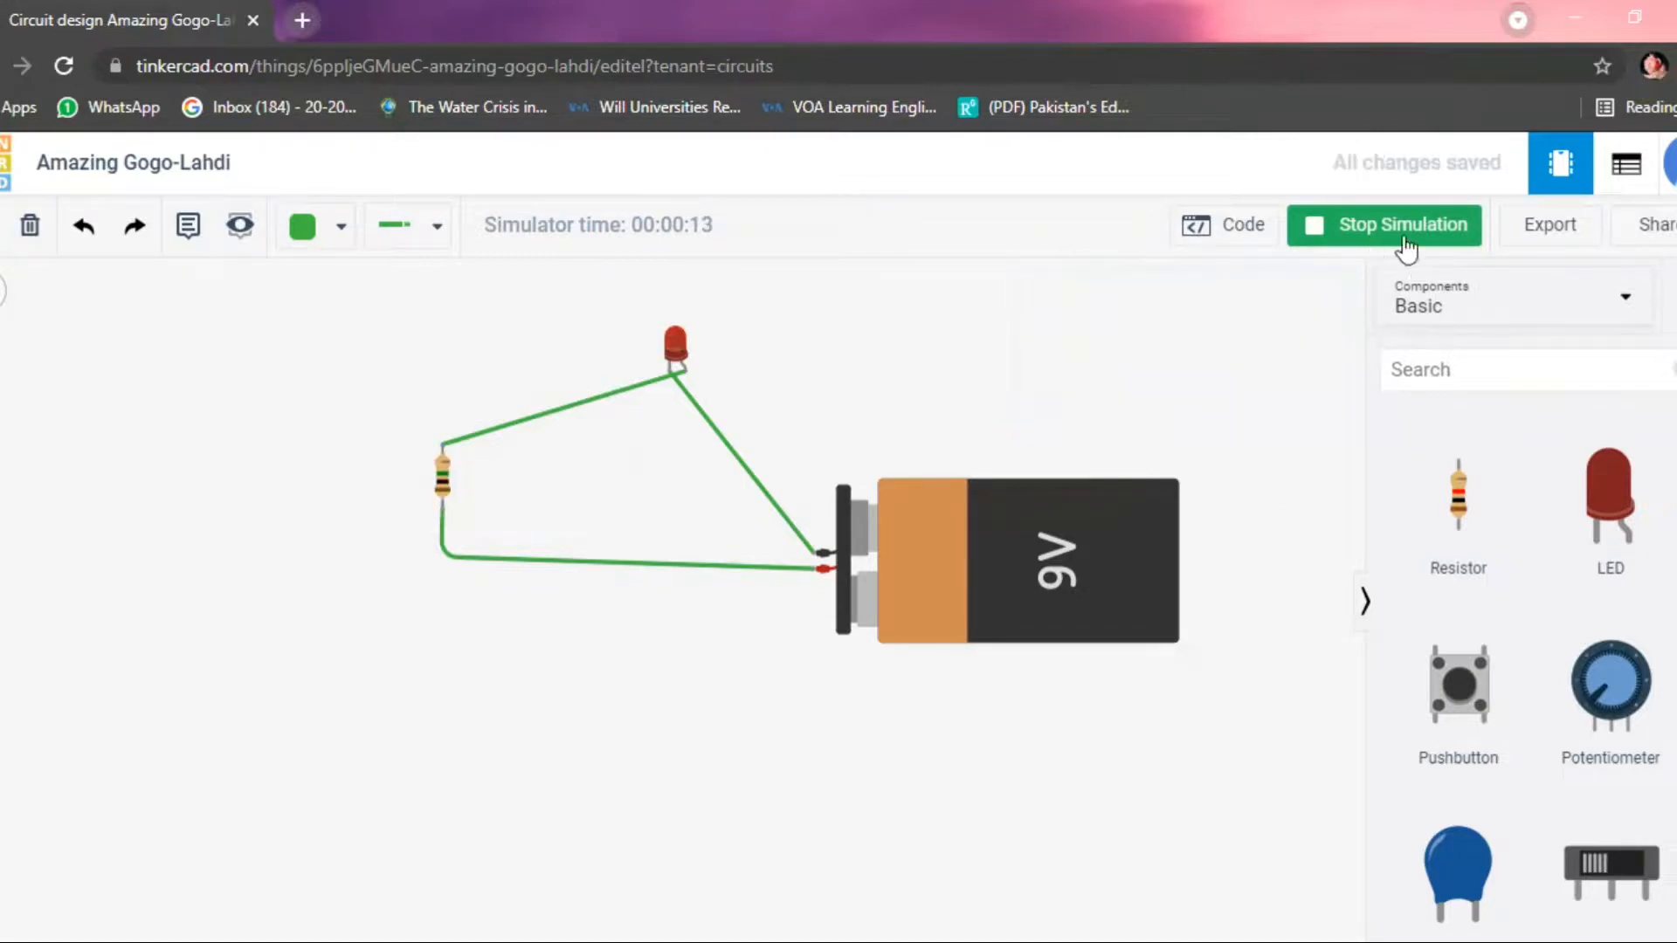
Restart the simulation and set the resistor's resistance to 1 kΩ.
click(1378, 231)
click(1302, 227)
click(439, 465)
click(1212, 404)
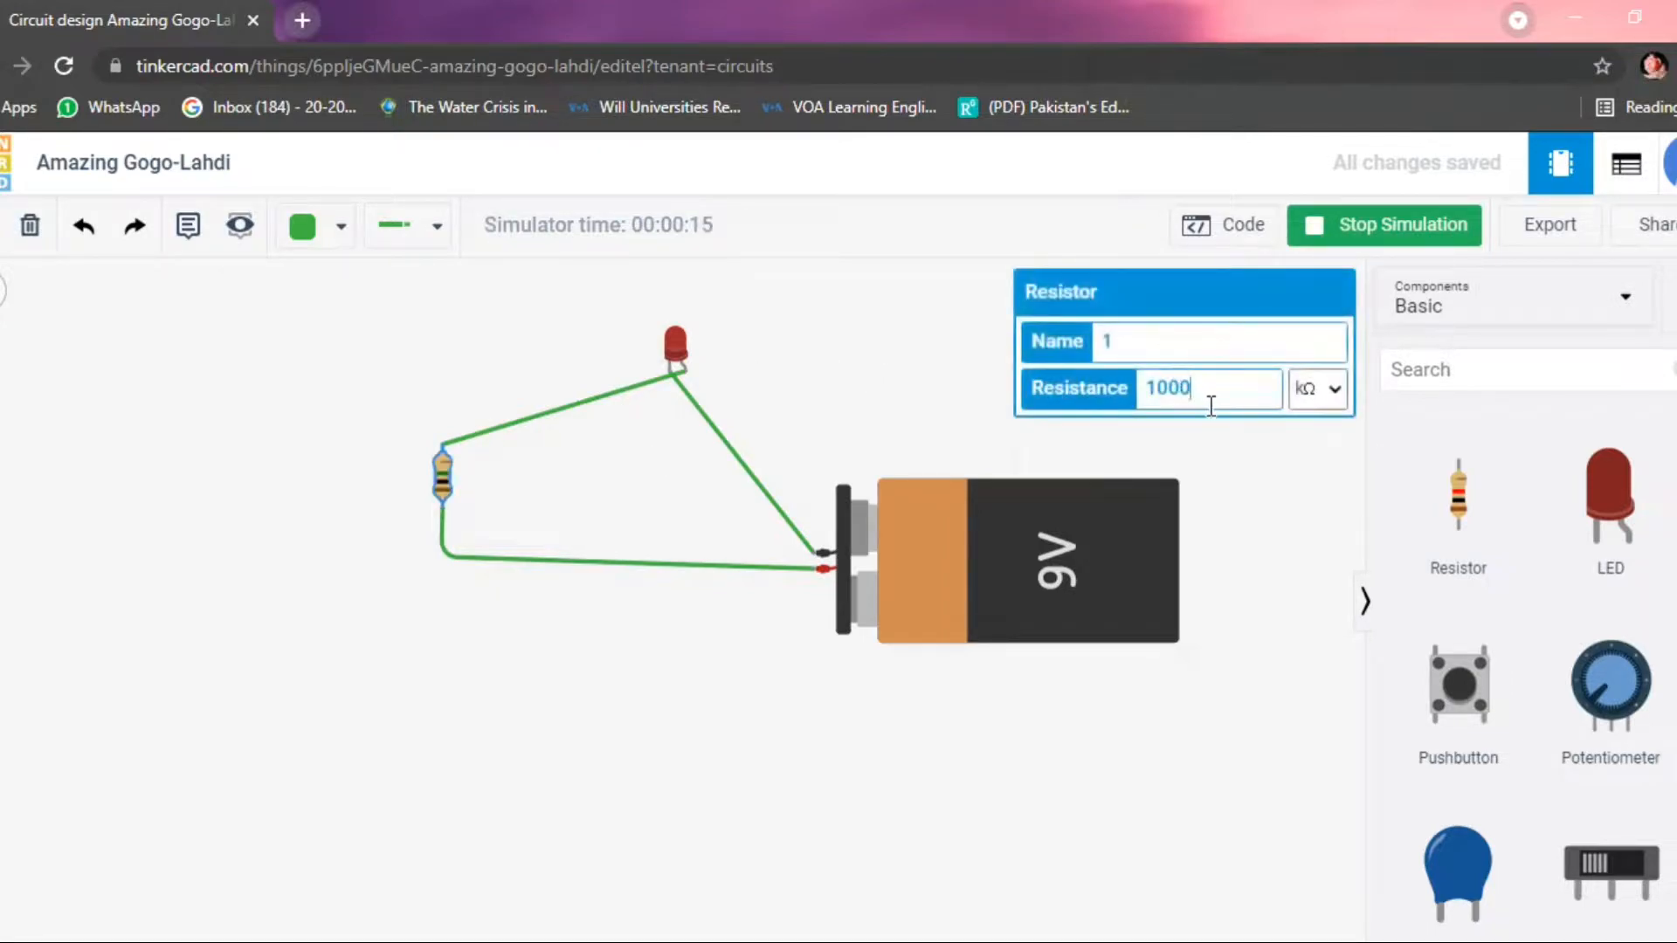
key(BackSpace)
key(BackSpace)
key(BackSpace)
click(1249, 469)
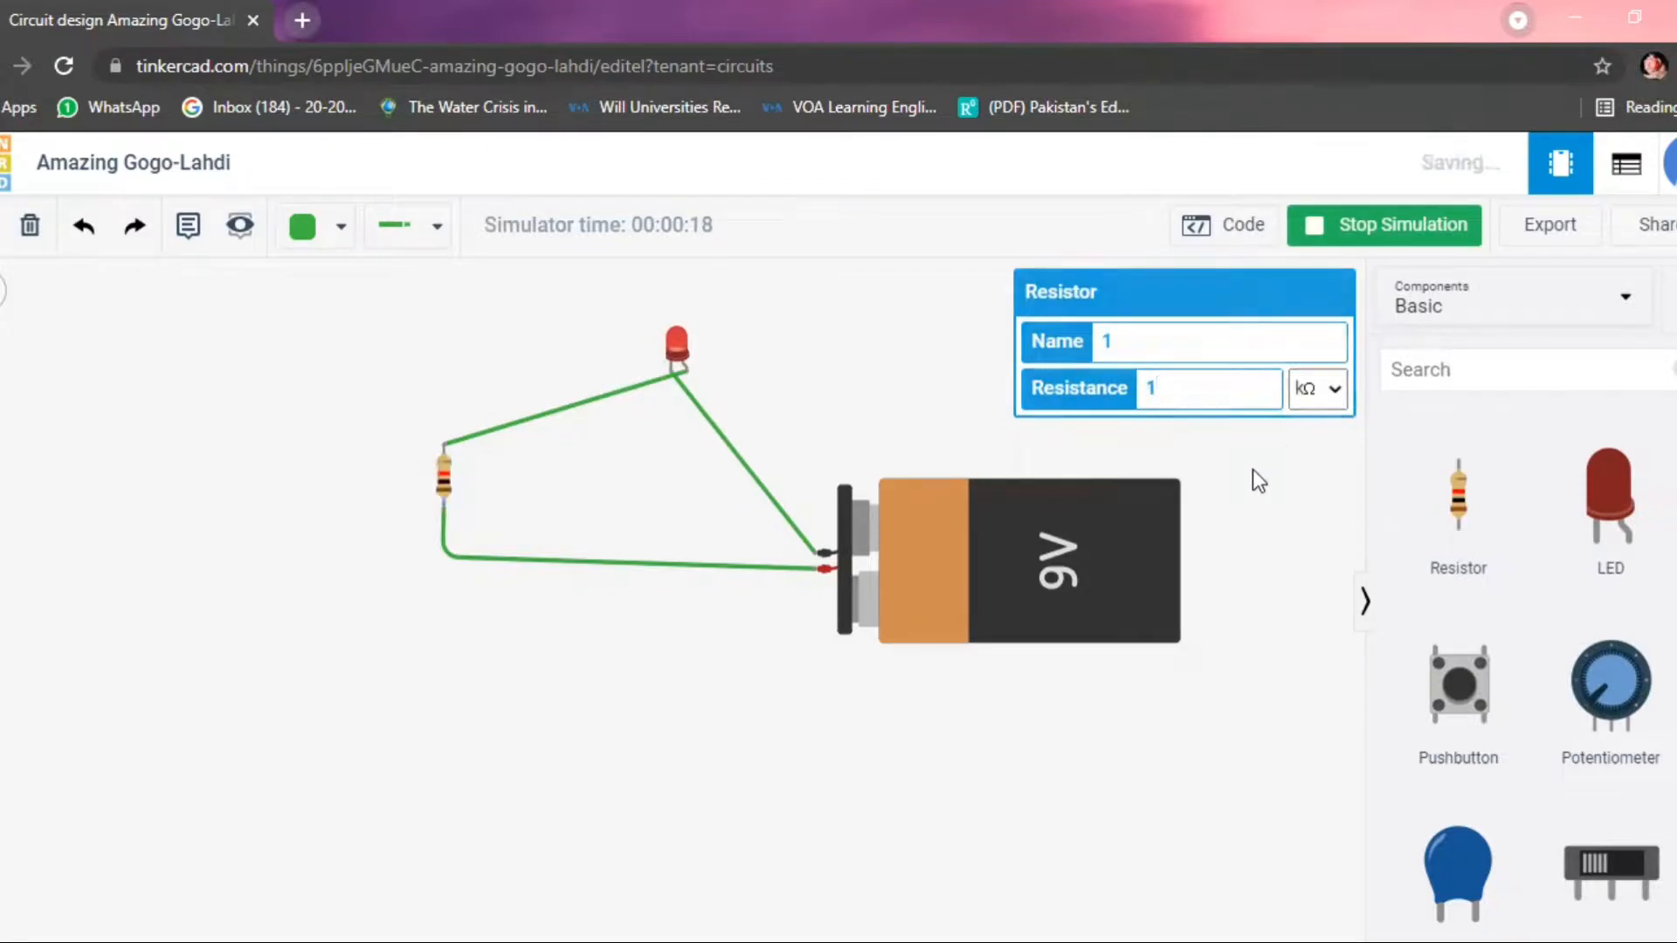
Restart the simulation to examine how the LED lights with the 1 kΩ resistor in the circuit.
click(1356, 252)
click(1355, 244)
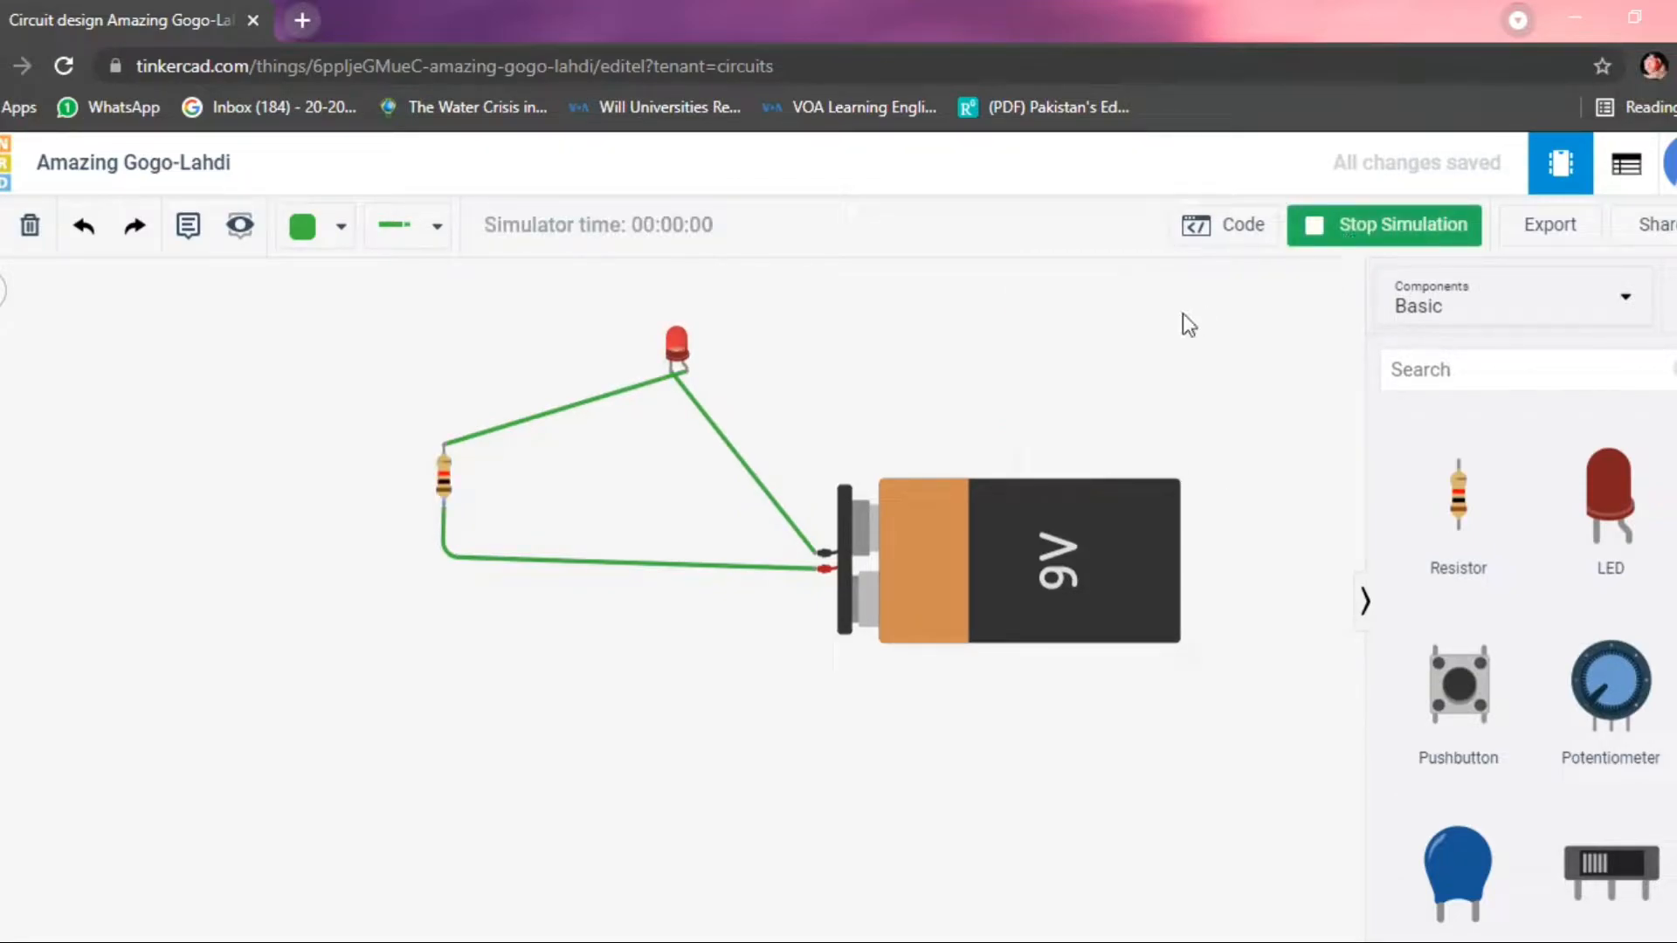
click(938, 572)
click(1078, 776)
click(967, 552)
End the simulation and delete all three green wires connecting the battery, resistor and LED.
click(599, 394)
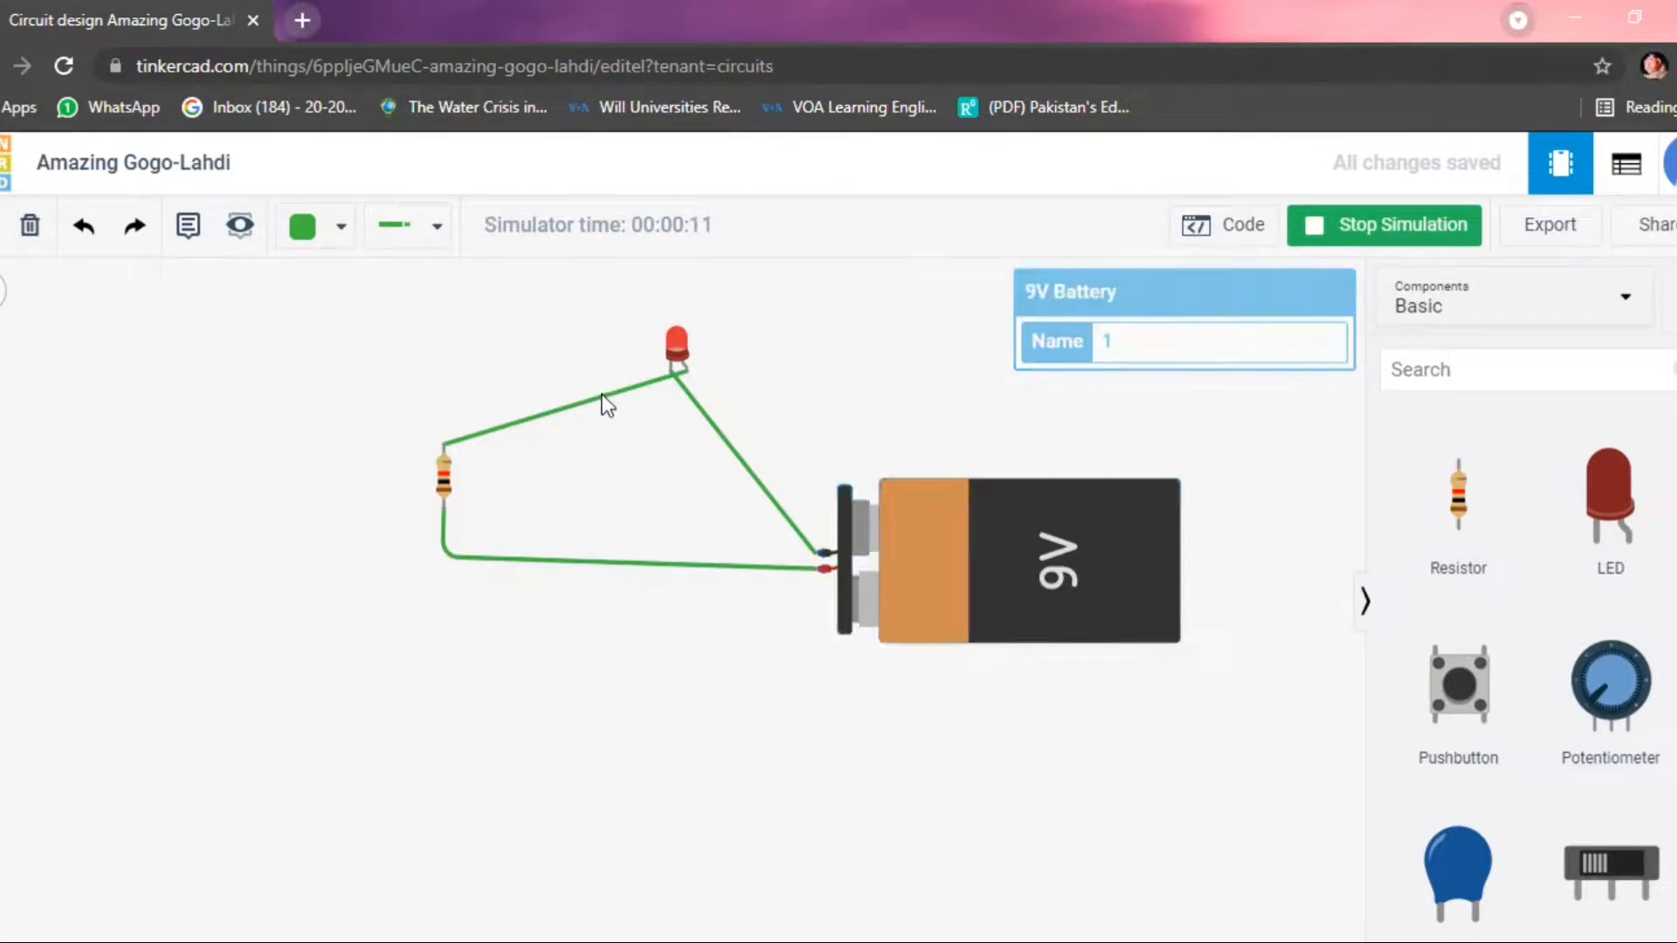
click(39, 233)
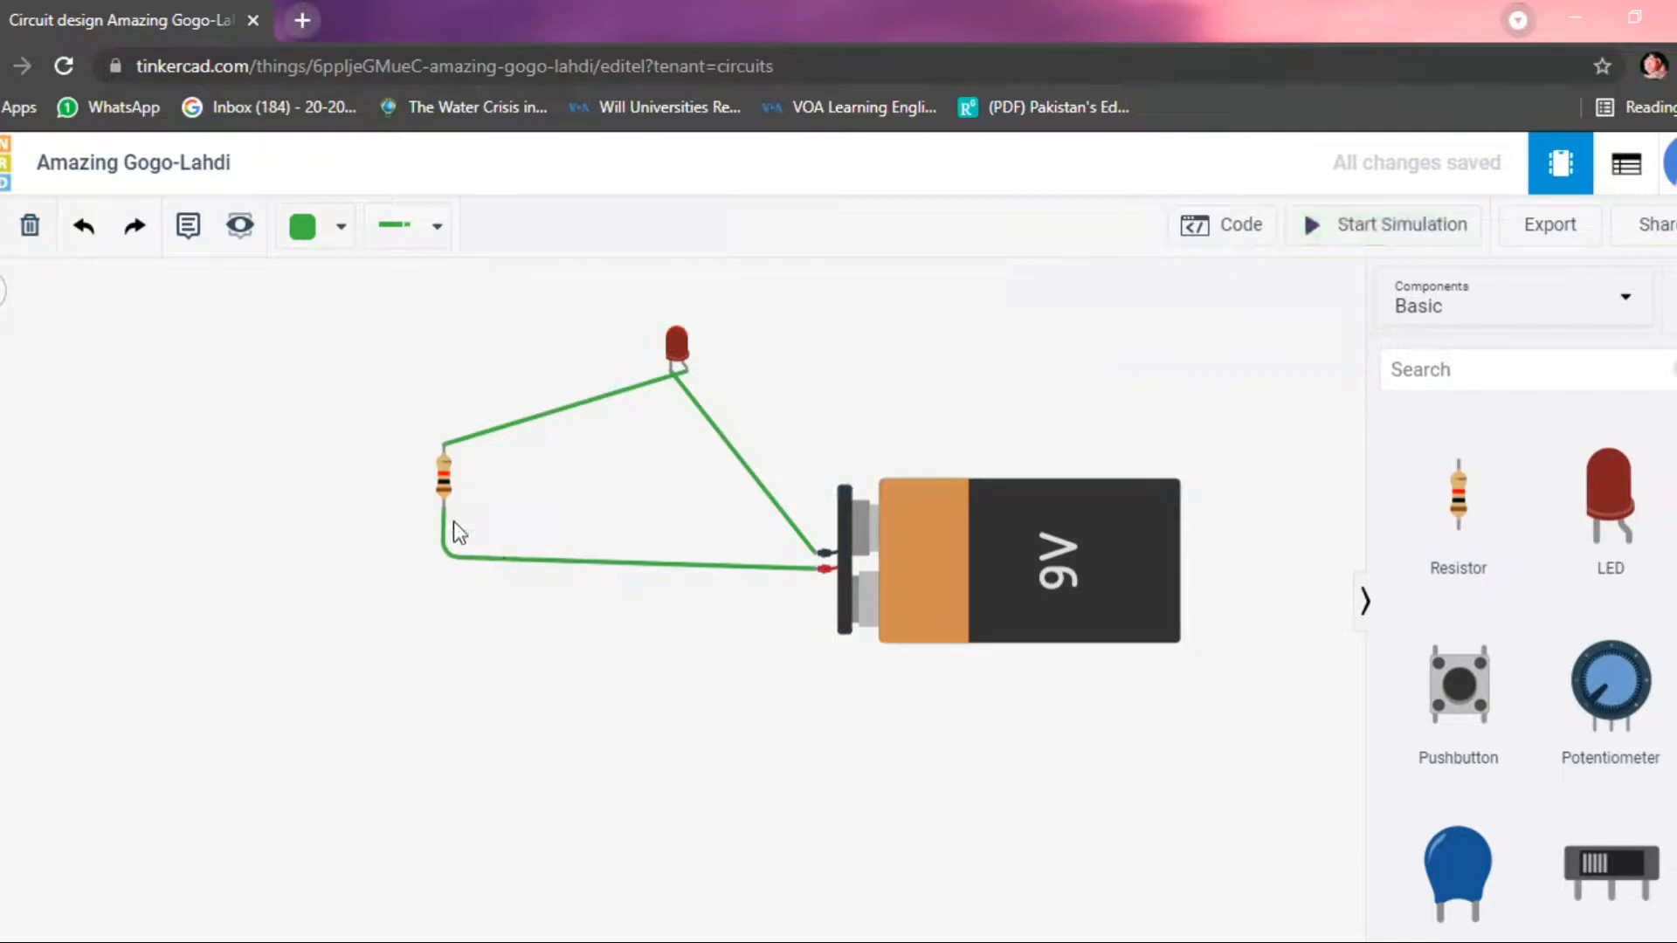
click(526, 421)
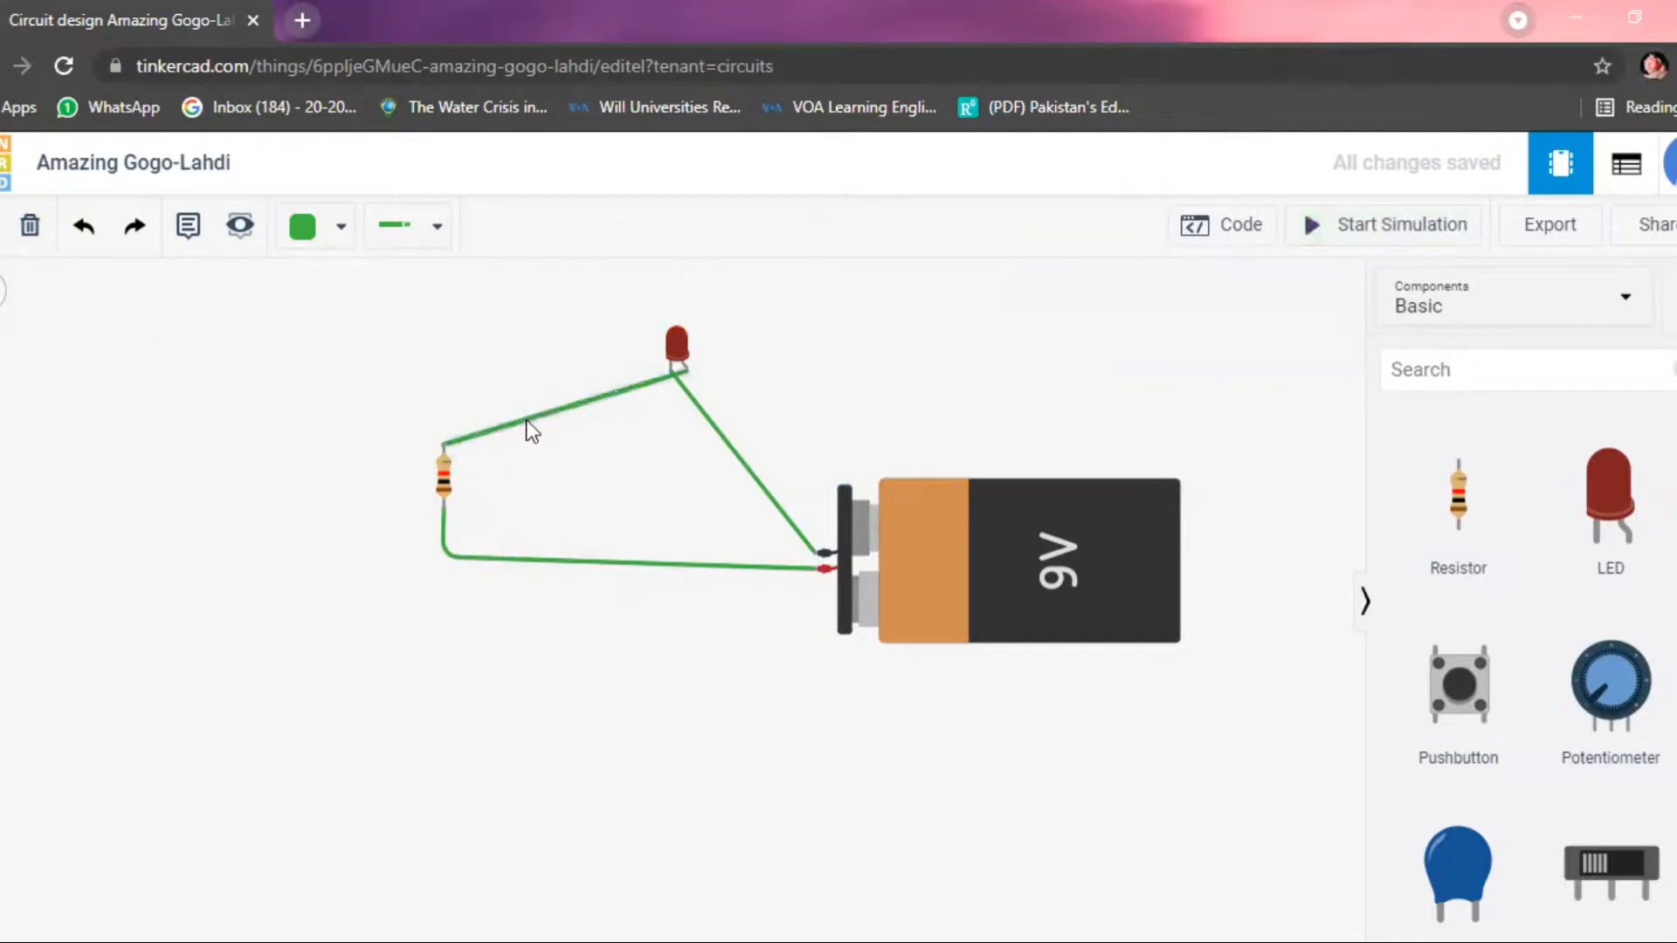
click(31, 248)
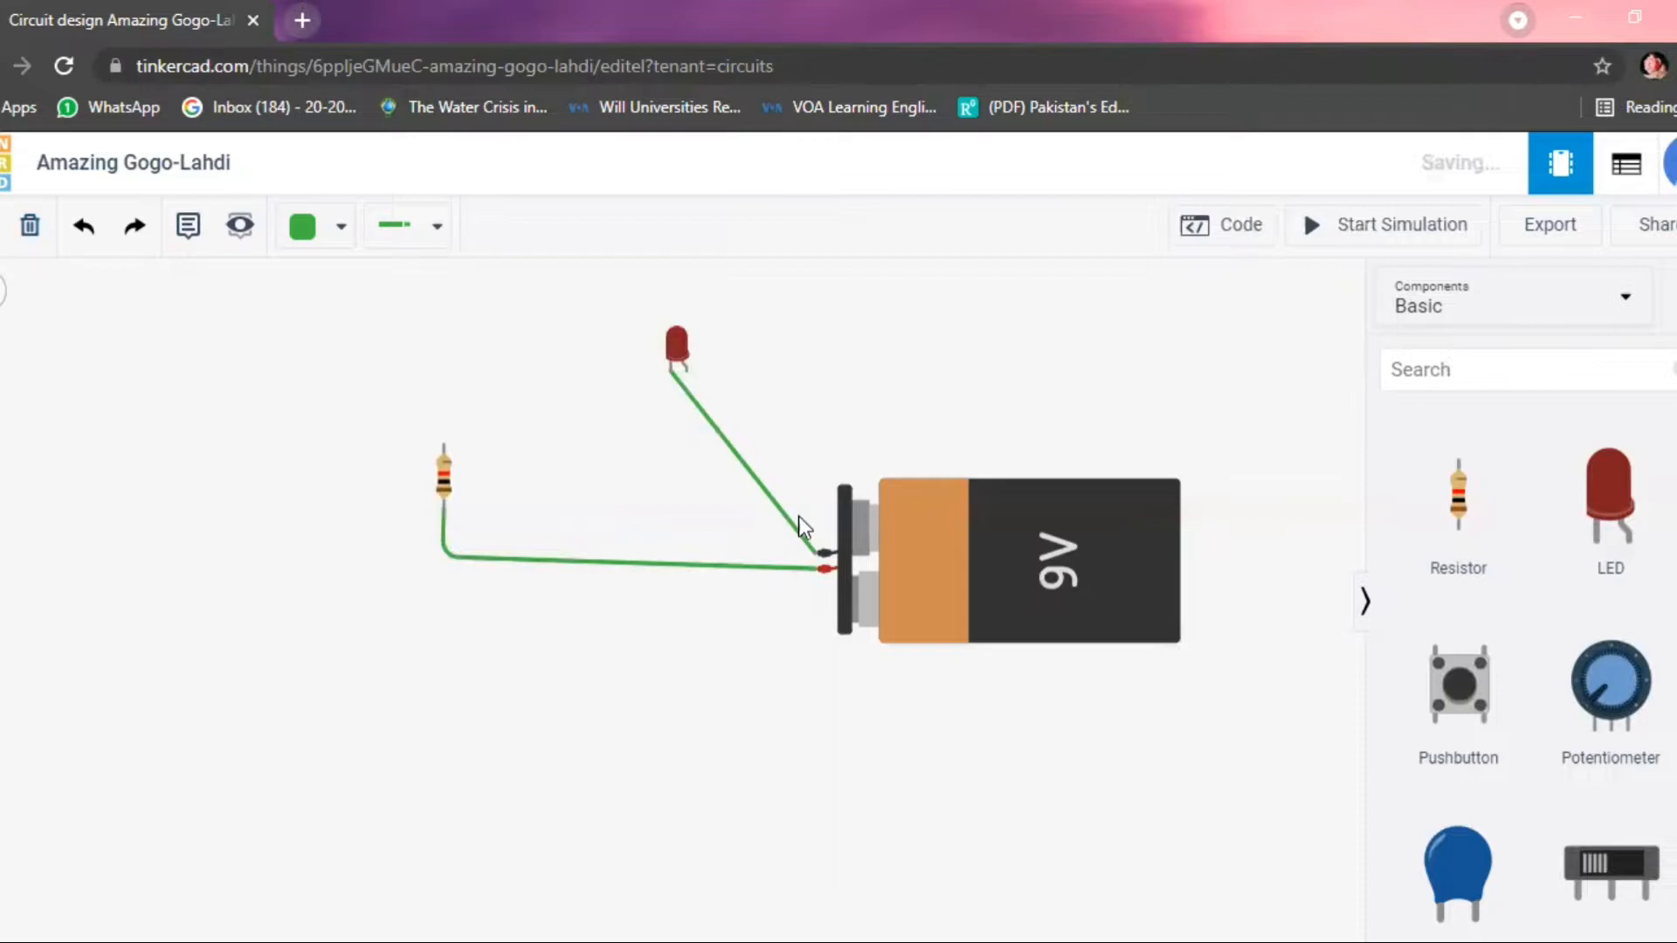
click(799, 516)
click(30, 226)
click(544, 563)
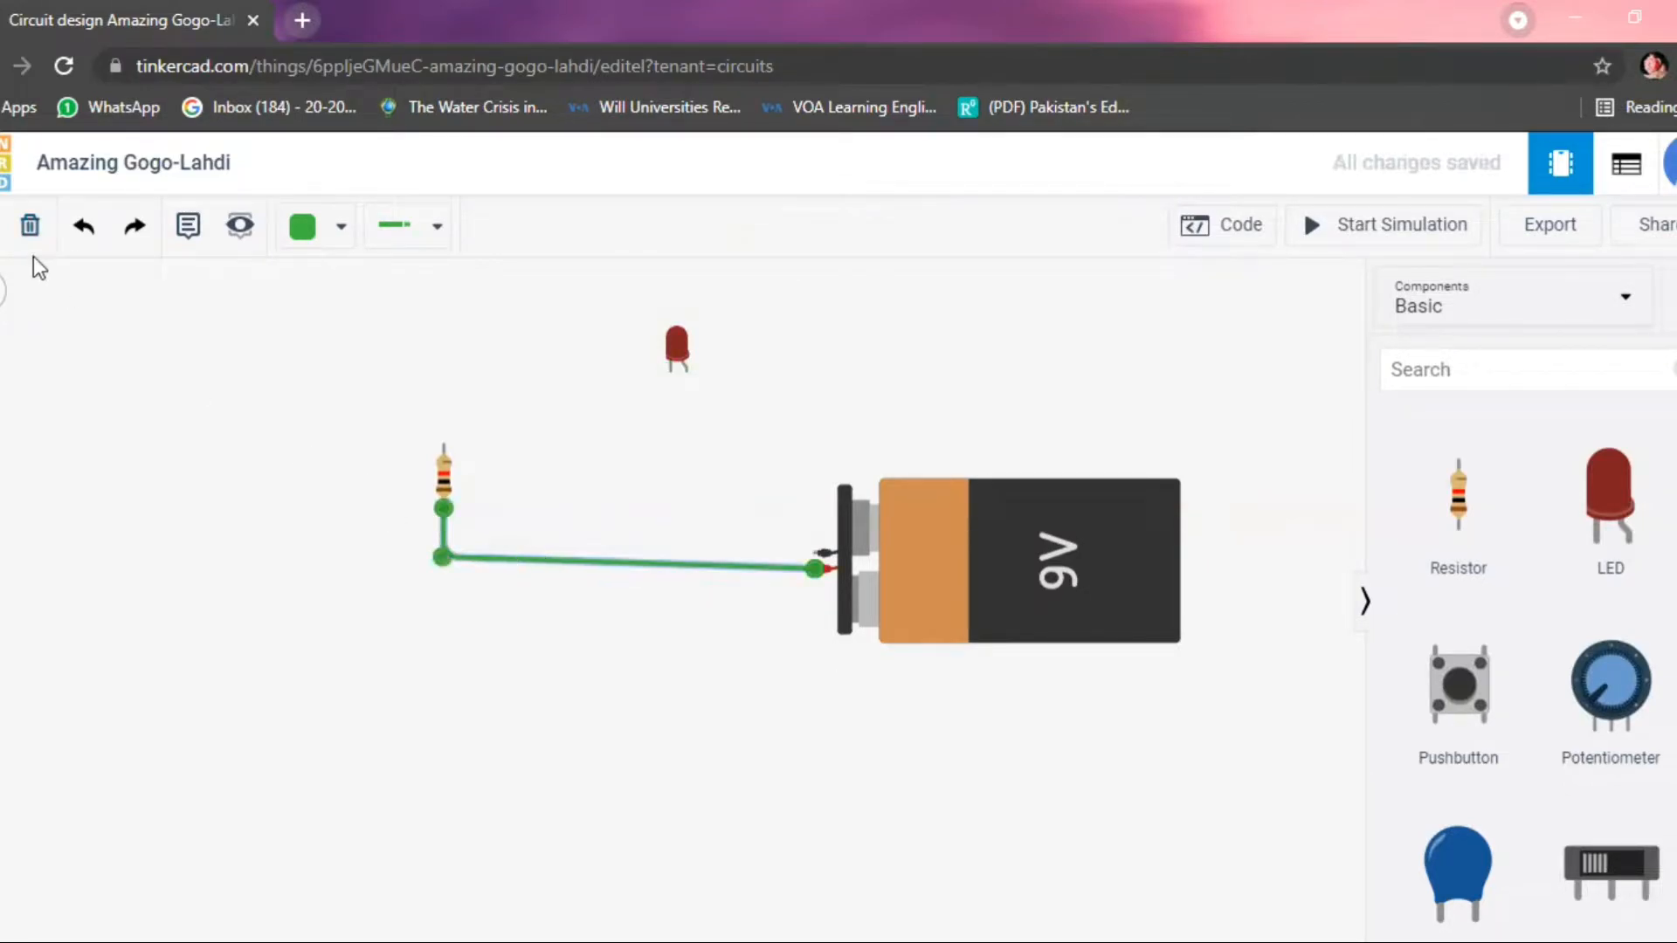
click(29, 226)
Place a Multimeter in the workspace above the 9V battery.
scroll(1545, 618, down, 7)
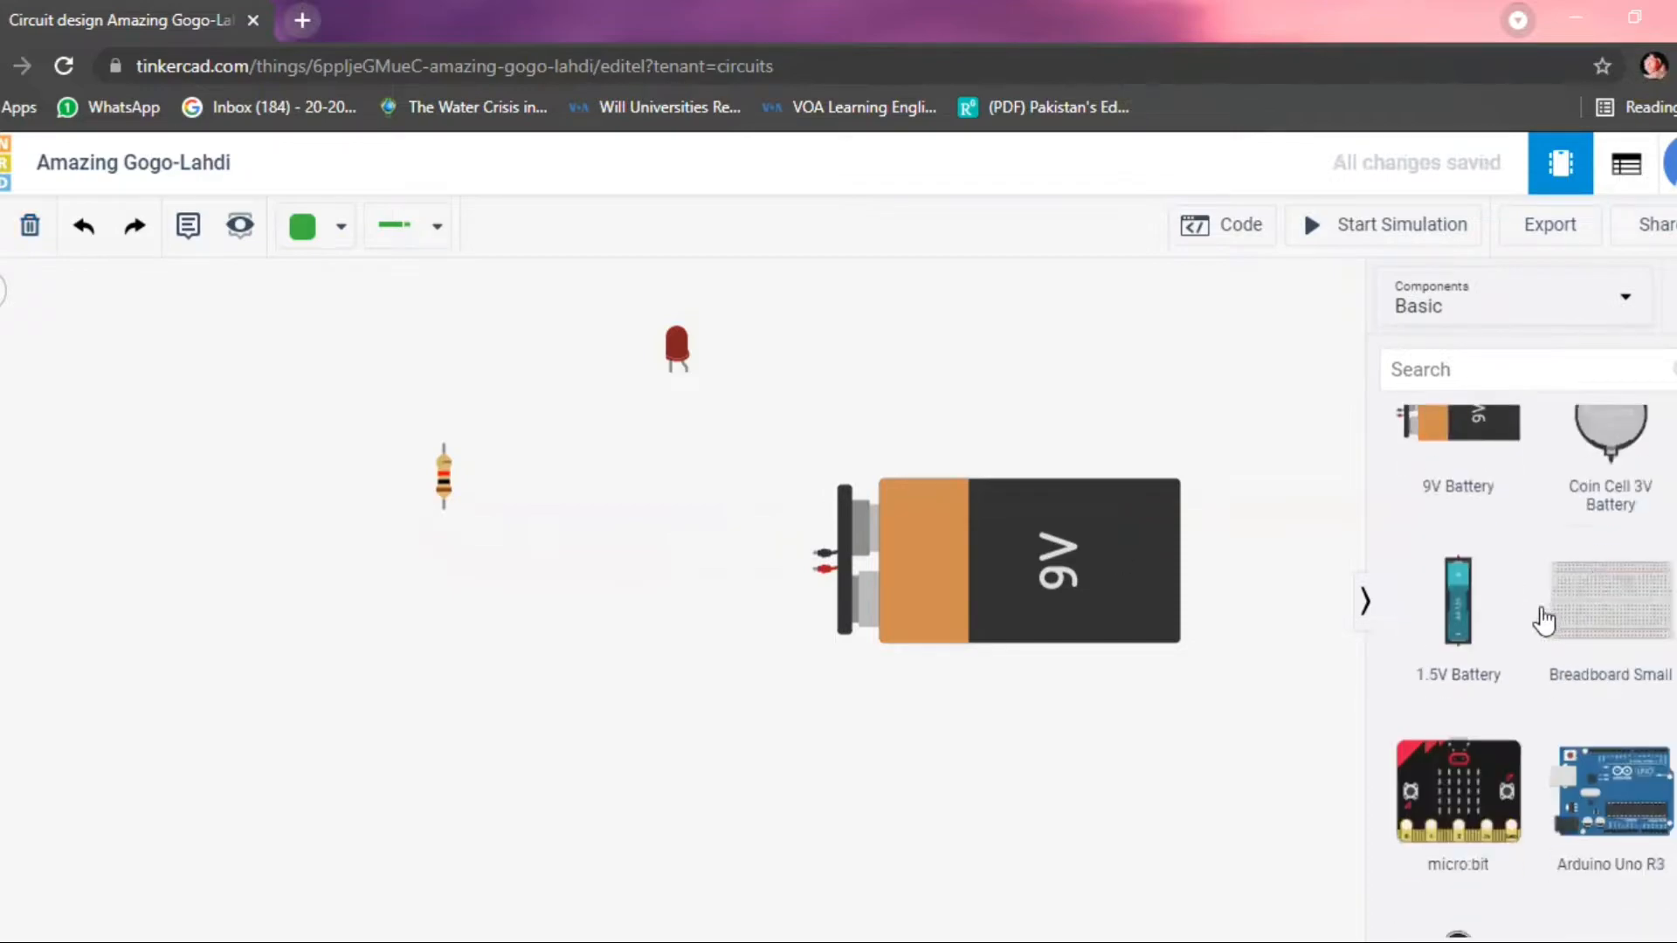
scroll(1535, 626, down, 5)
drag(1455, 845, 884, 360)
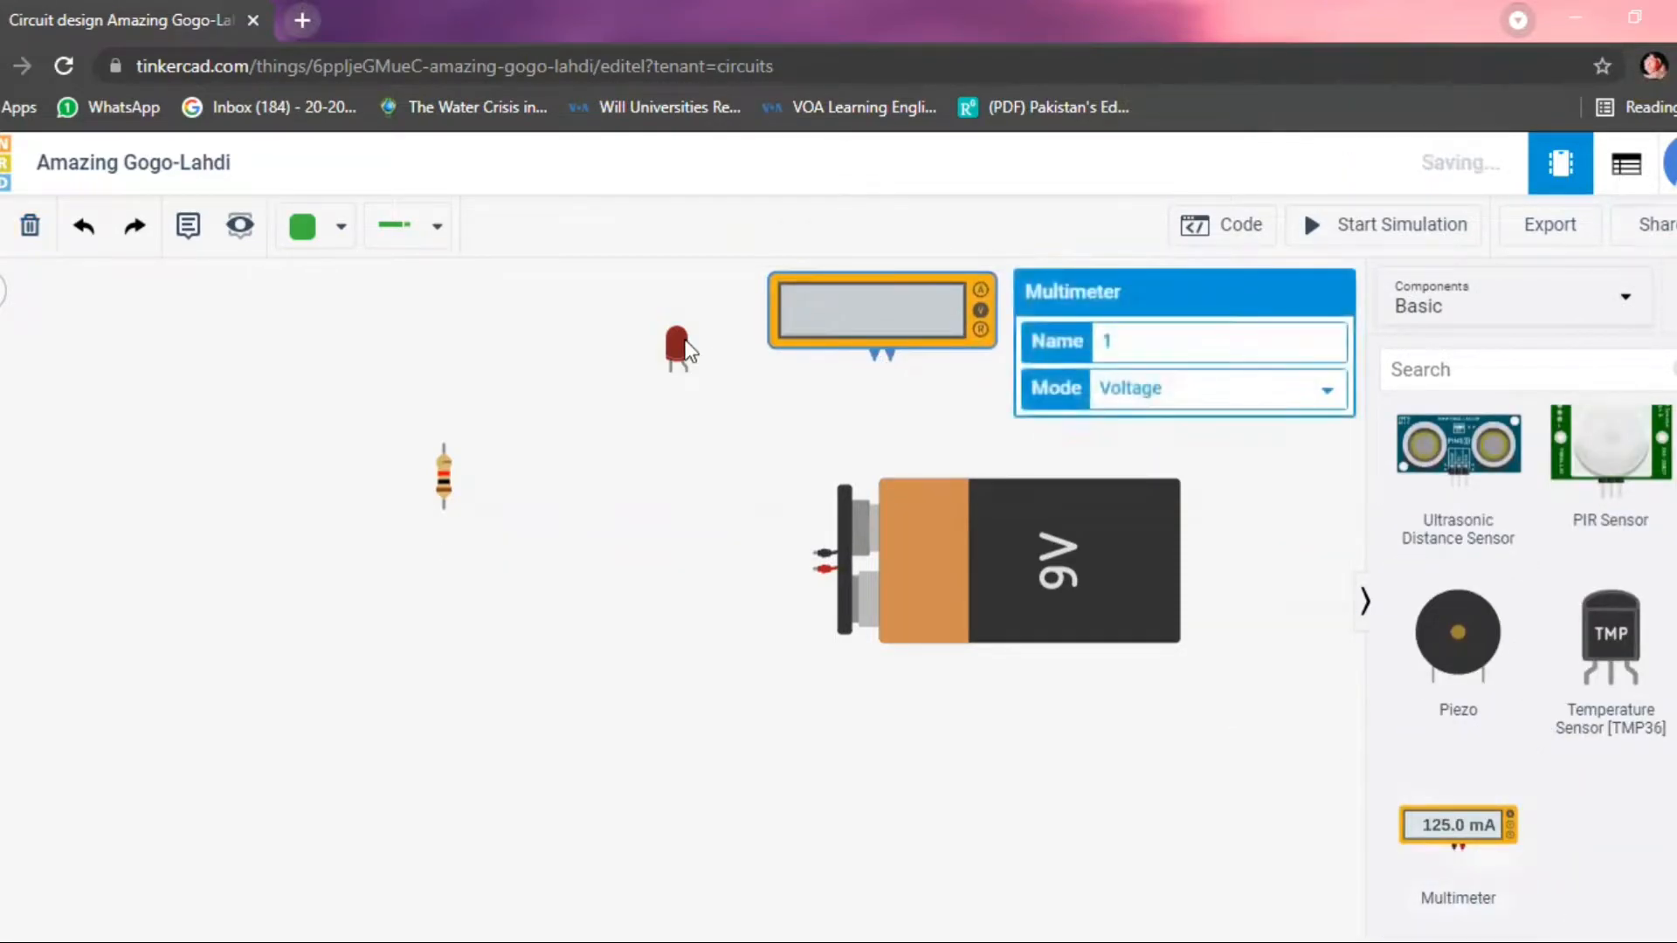
Spread out the components, moving the LED and resistor down and left, the multimeter slightly left, and the battery down and right.
drag(686, 343, 597, 424)
drag(443, 464, 416, 568)
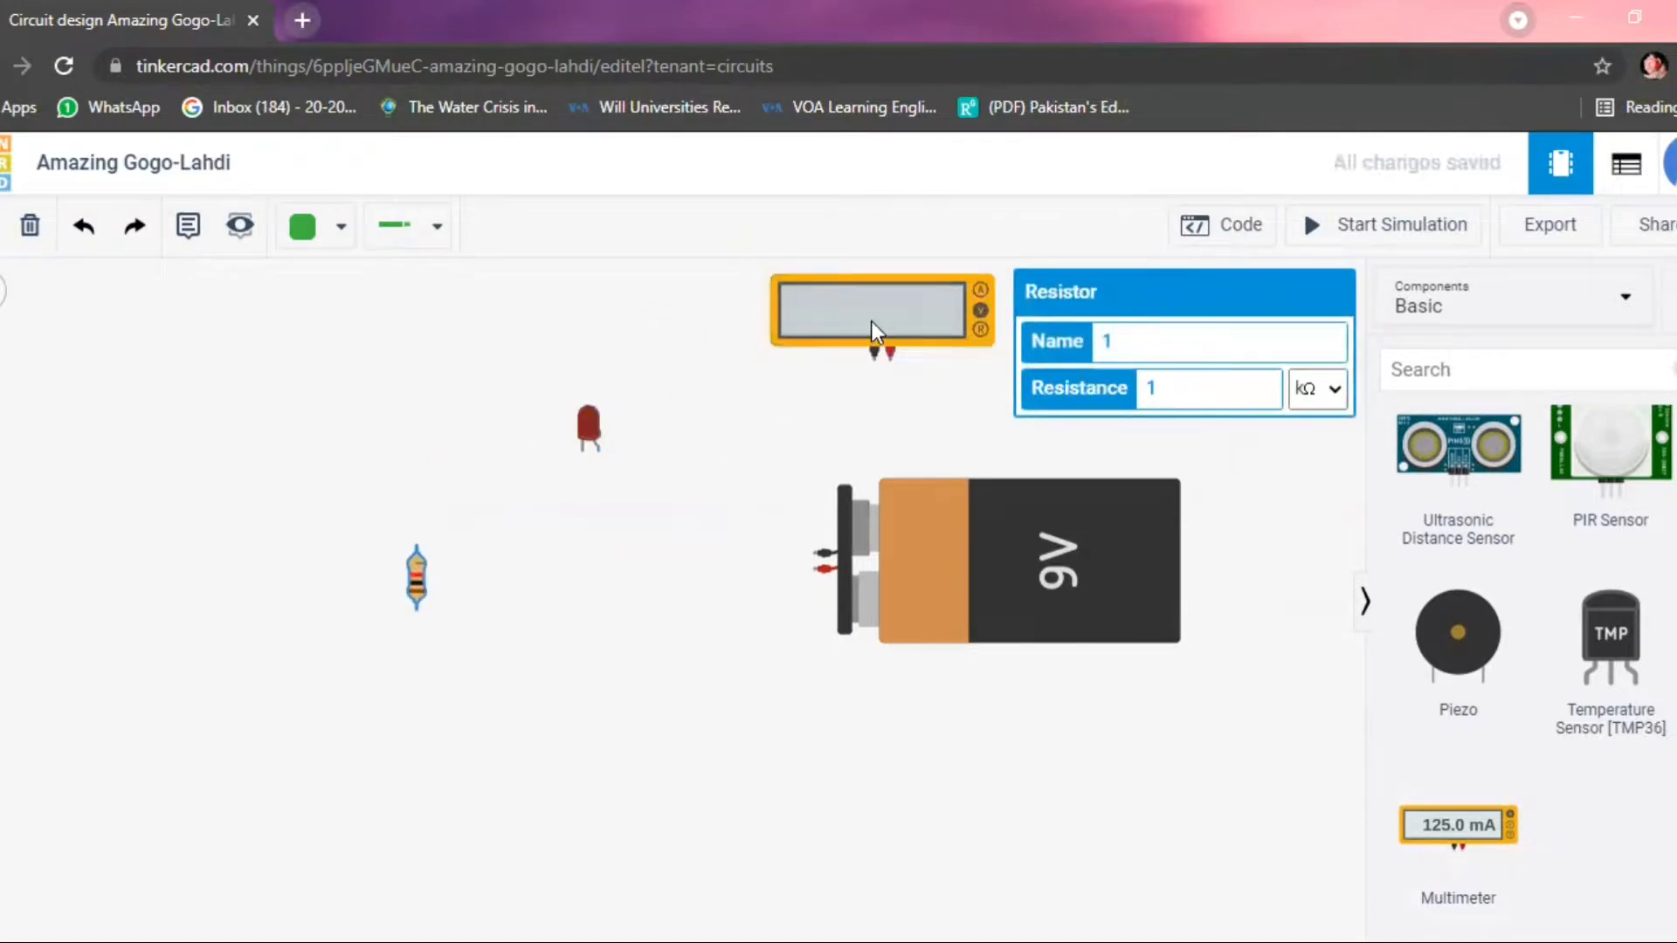
drag(871, 332, 827, 335)
drag(965, 535, 1009, 651)
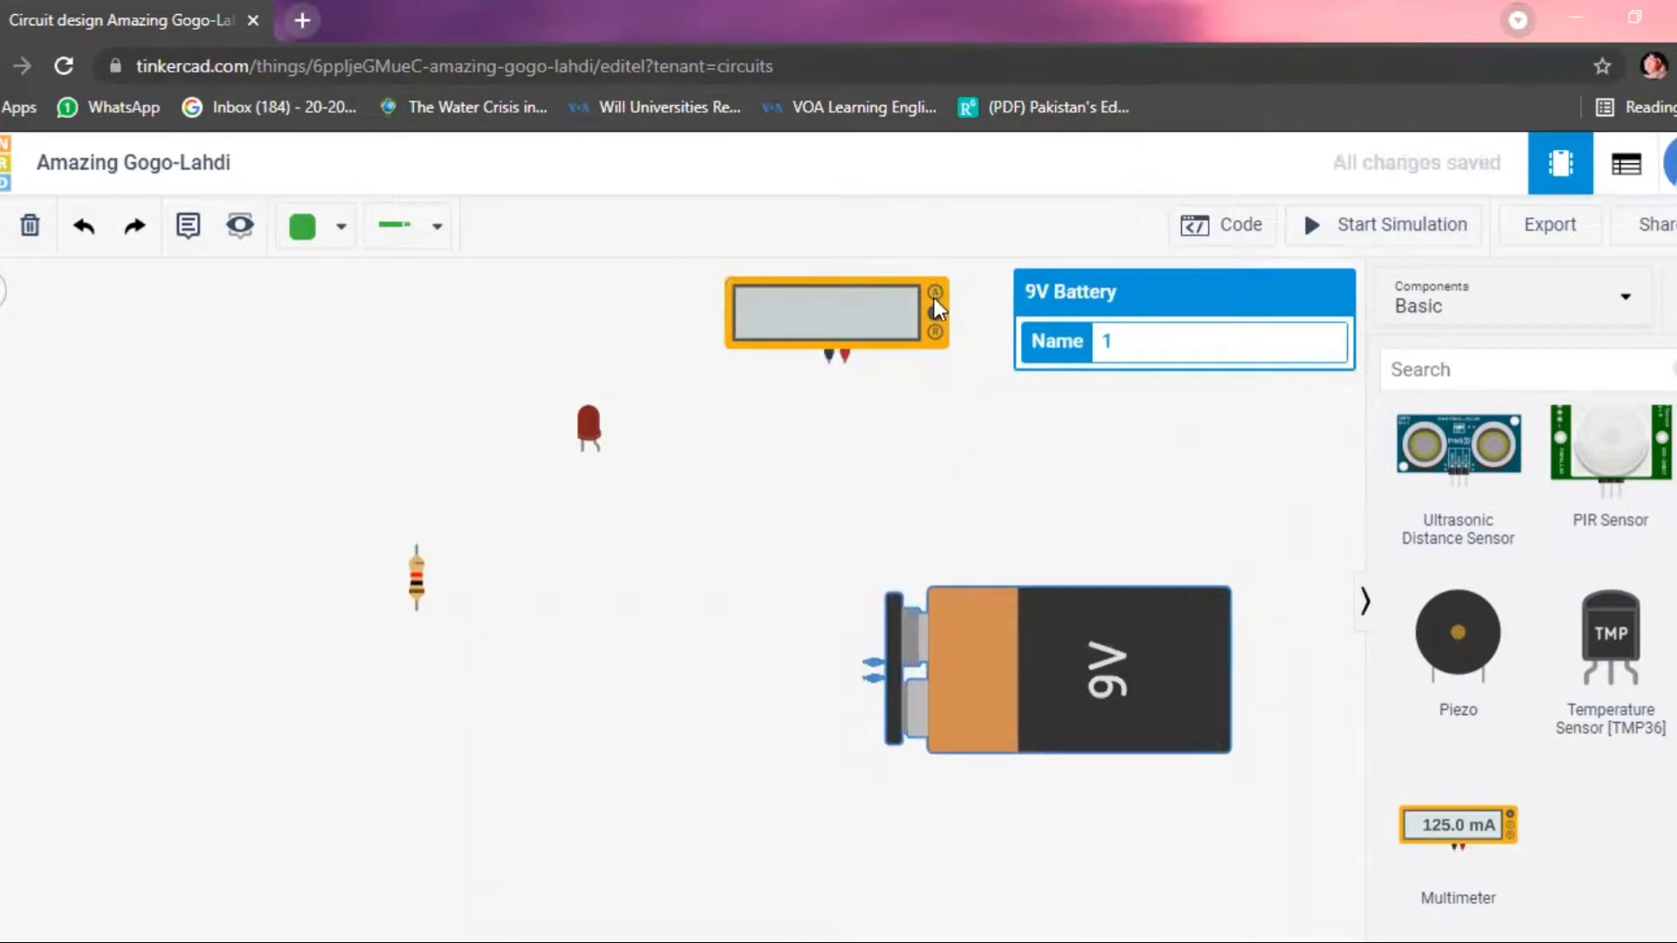
click(734, 477)
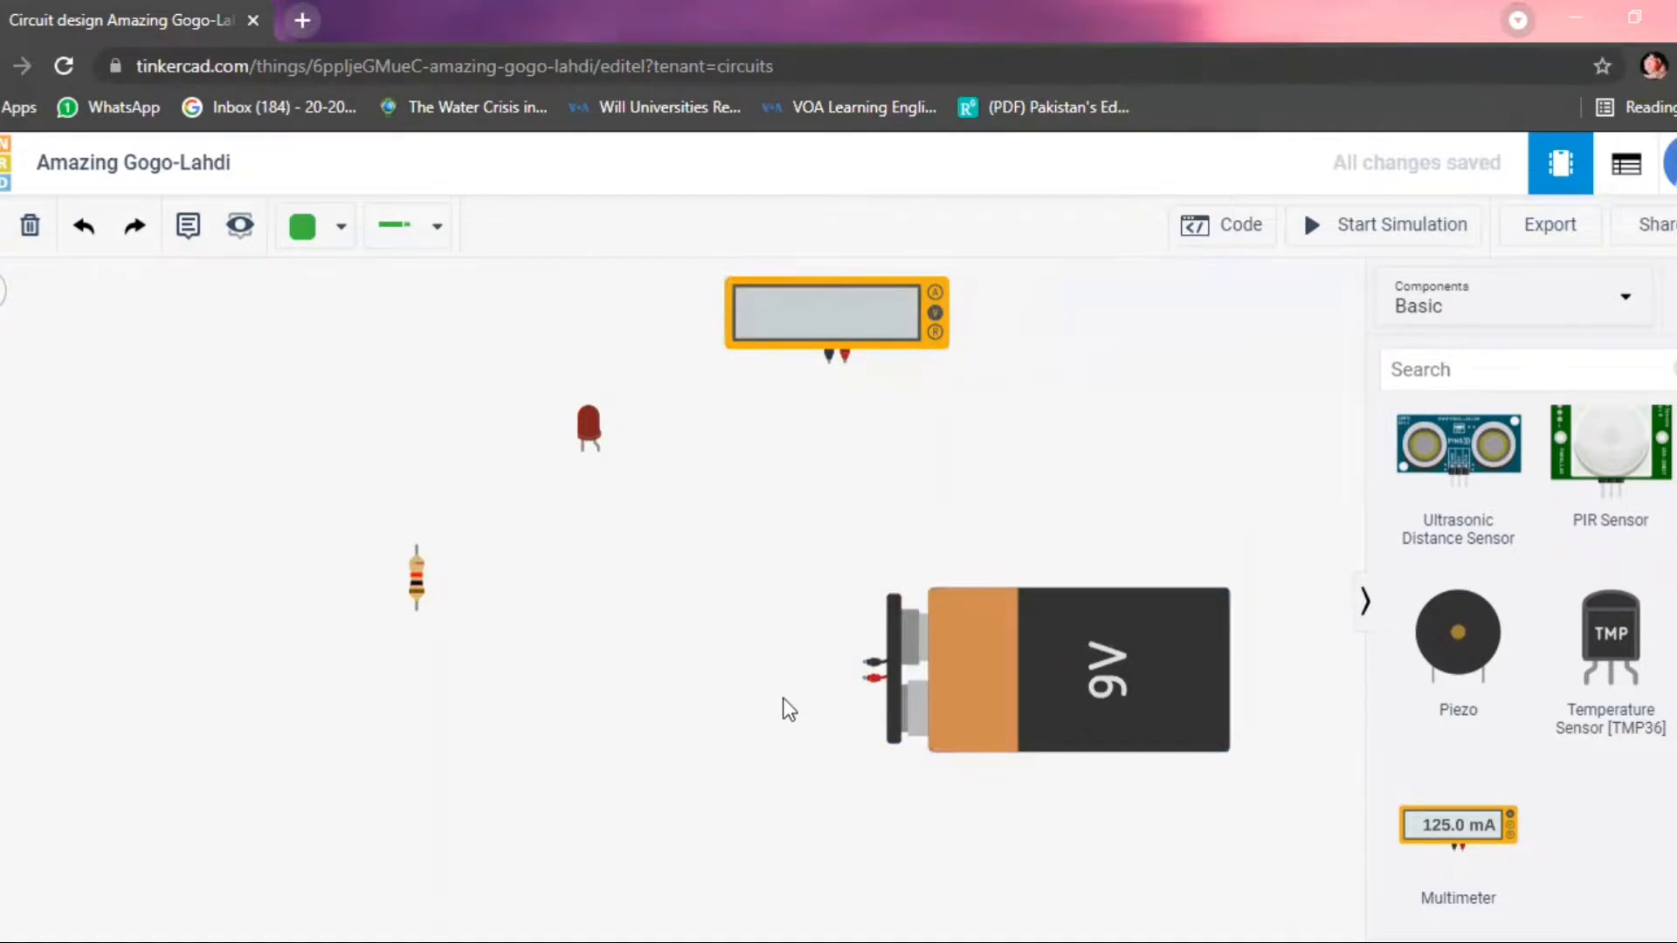
Wire the battery's positive terminal to the resistor's lower terminal, with a corner just below the resistor.
click(869, 682)
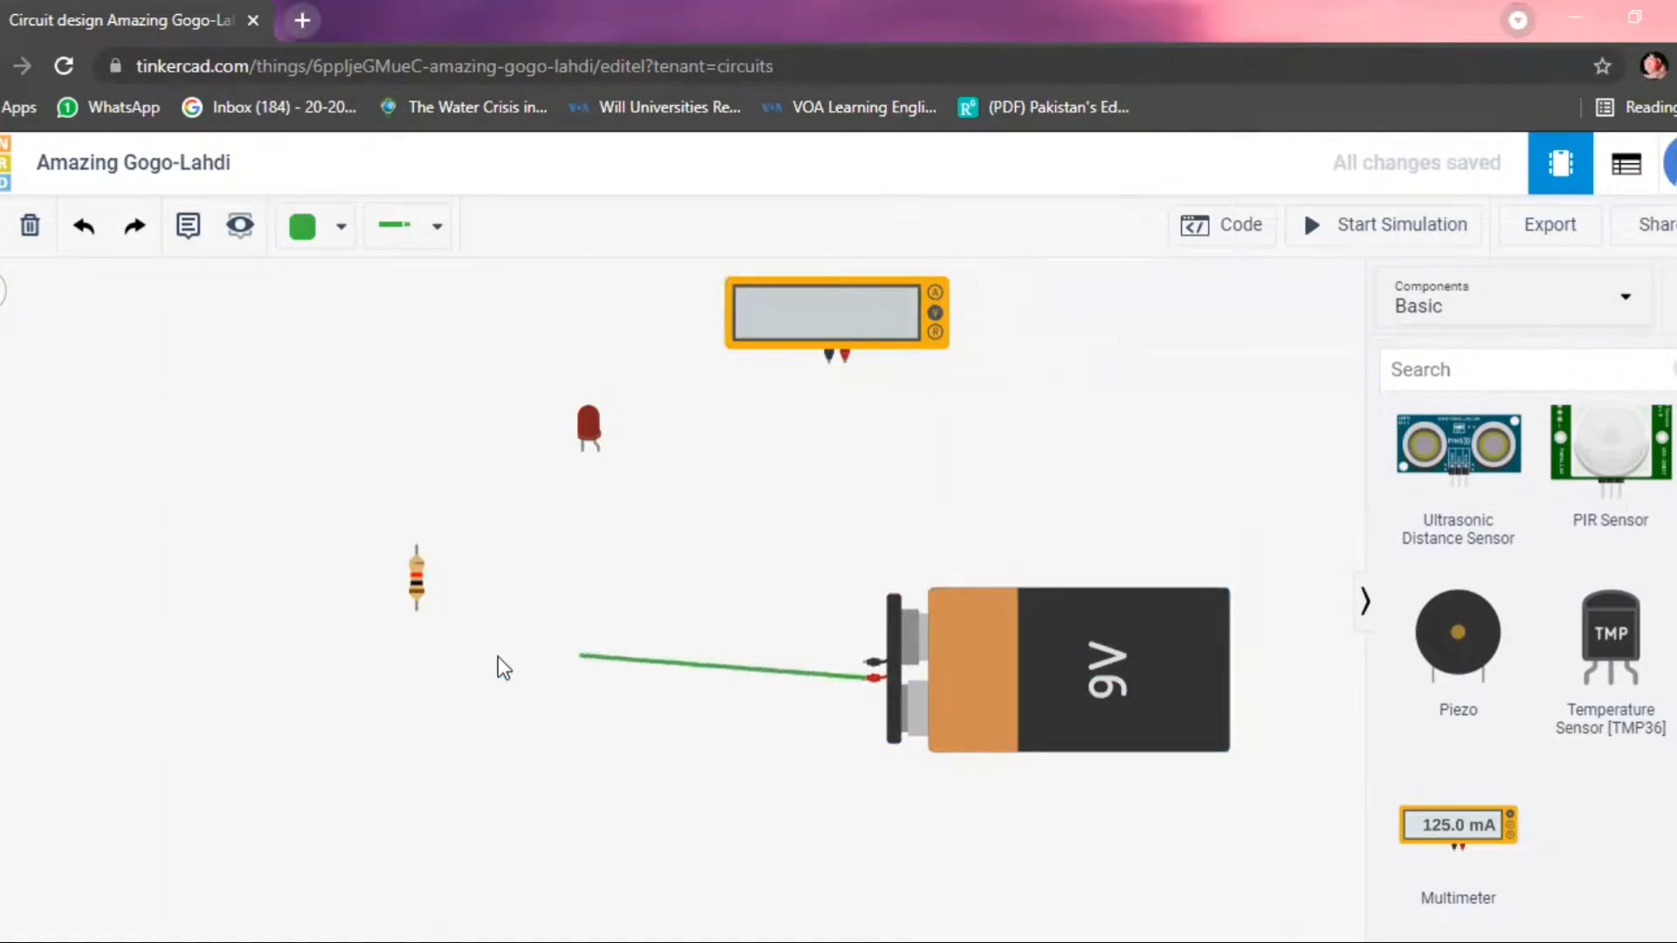
click(420, 665)
click(415, 606)
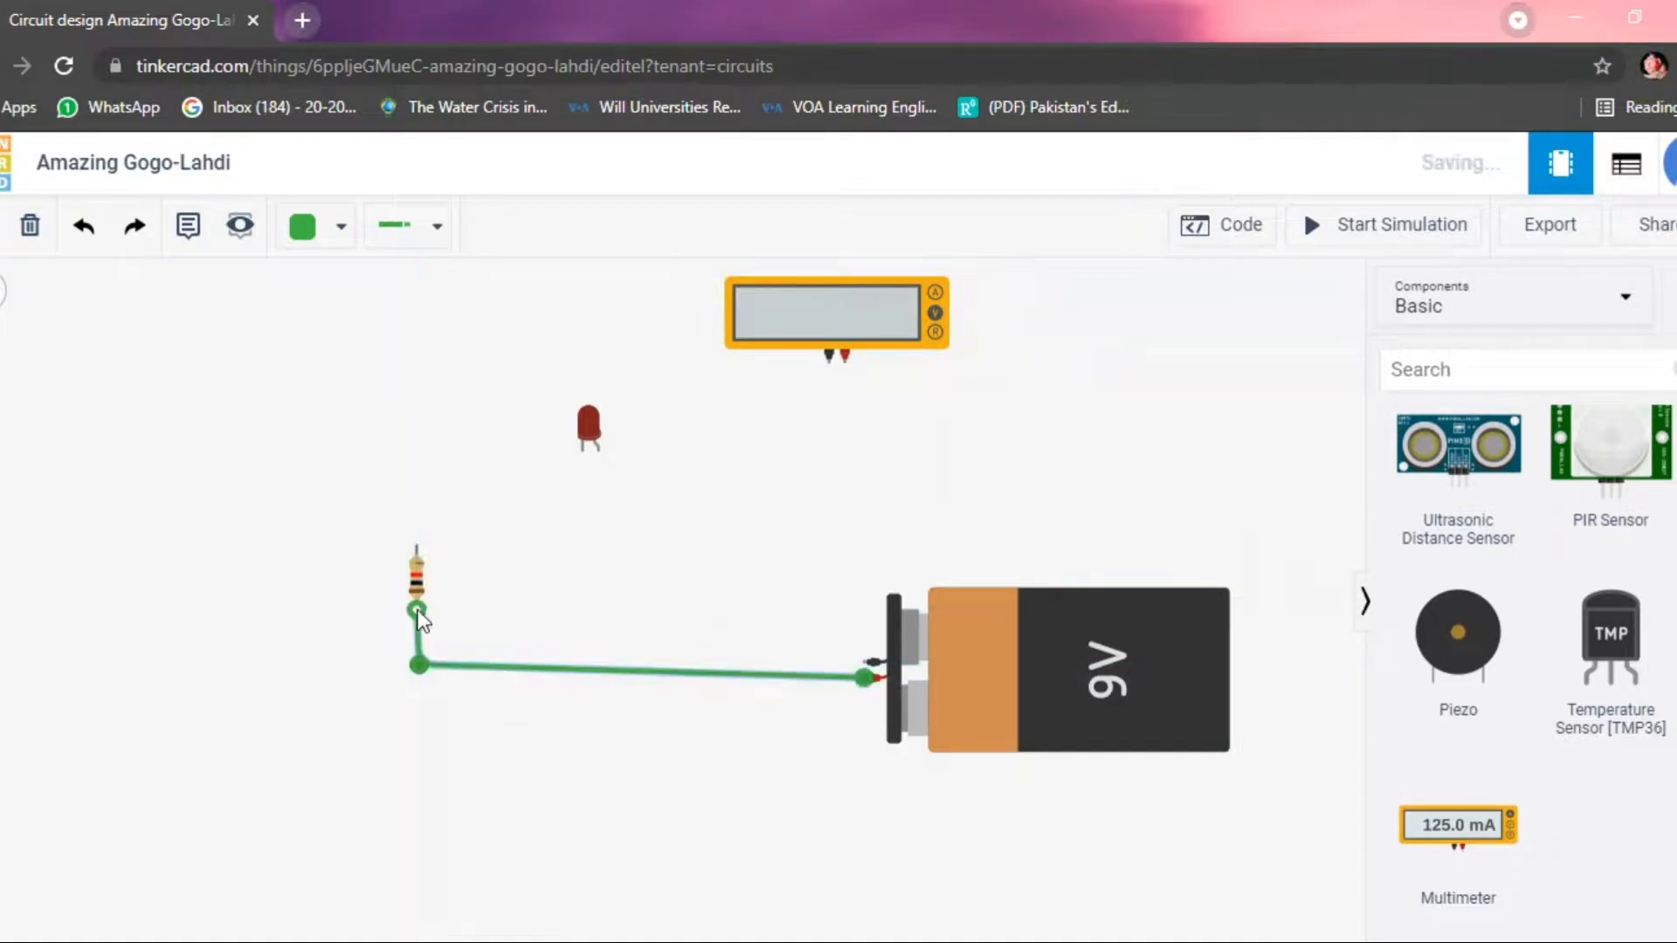
Wire the battery's negative terminal to the LED's cathode and the LED's anode to the resistor's upper terminal.
click(872, 662)
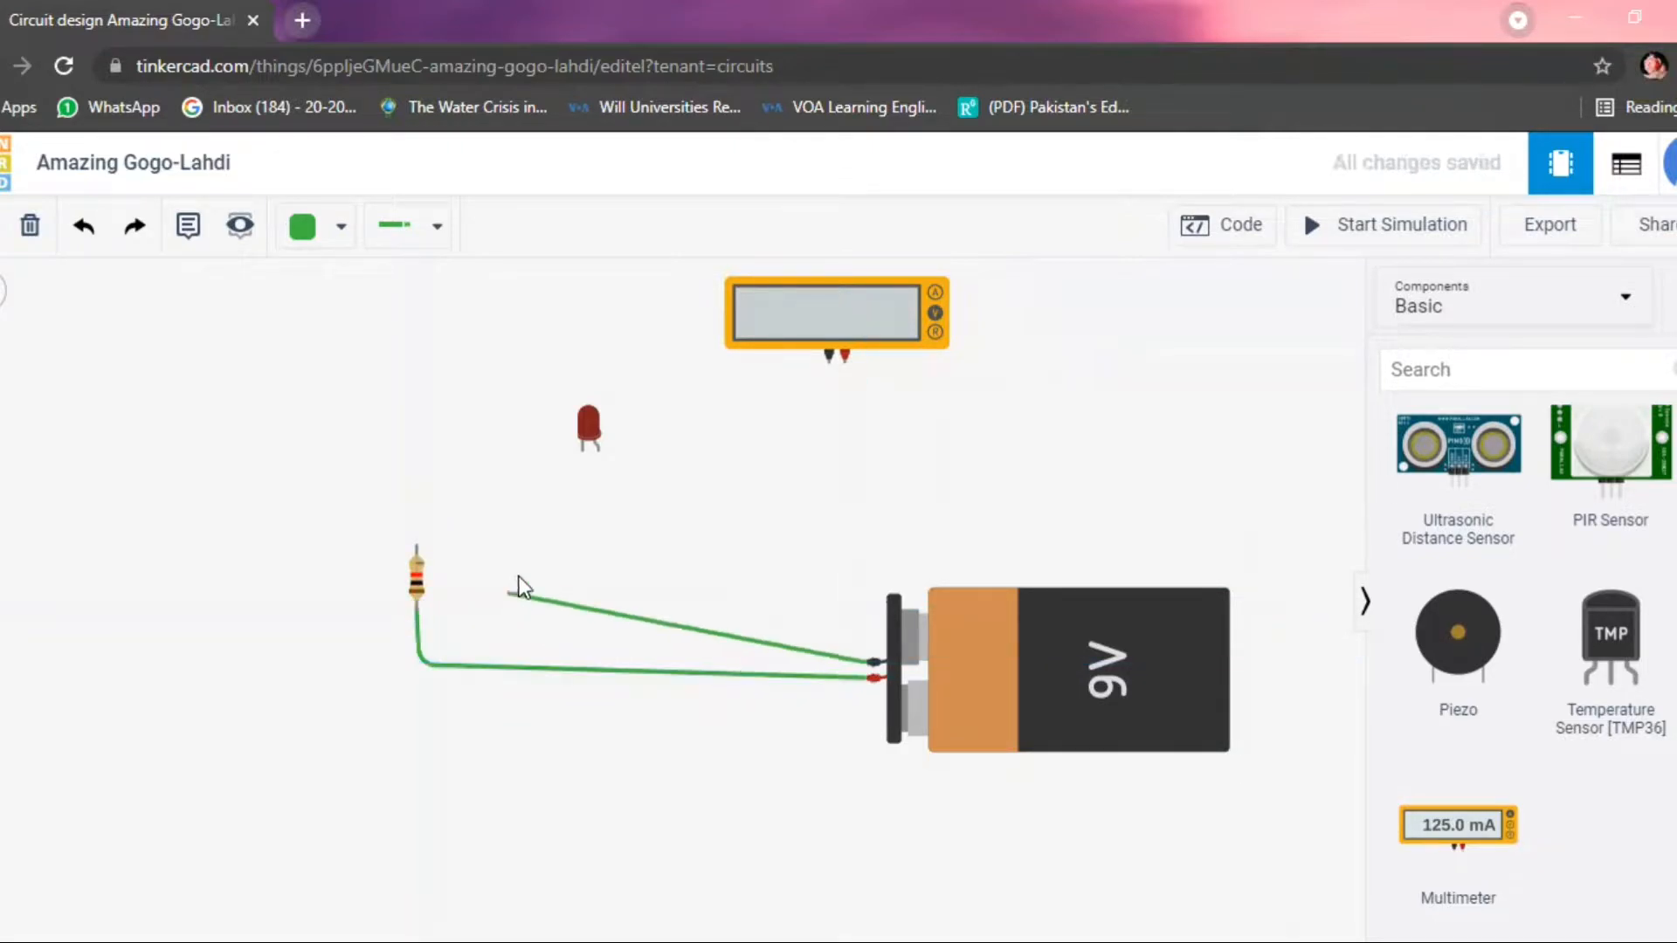
click(582, 451)
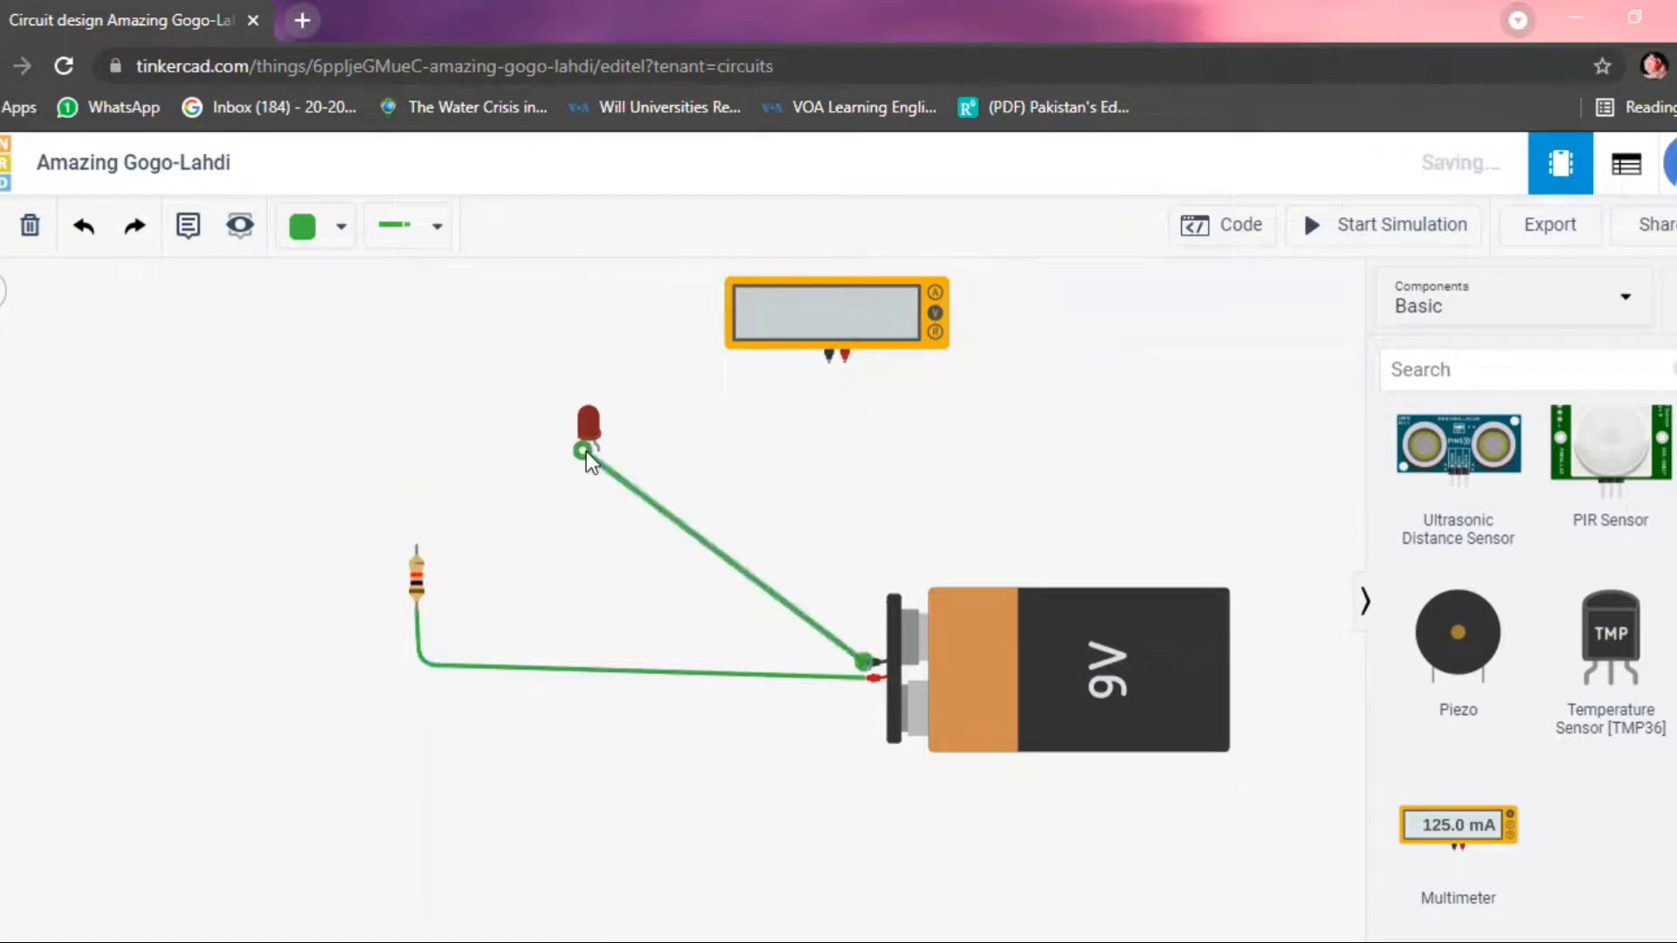
click(601, 453)
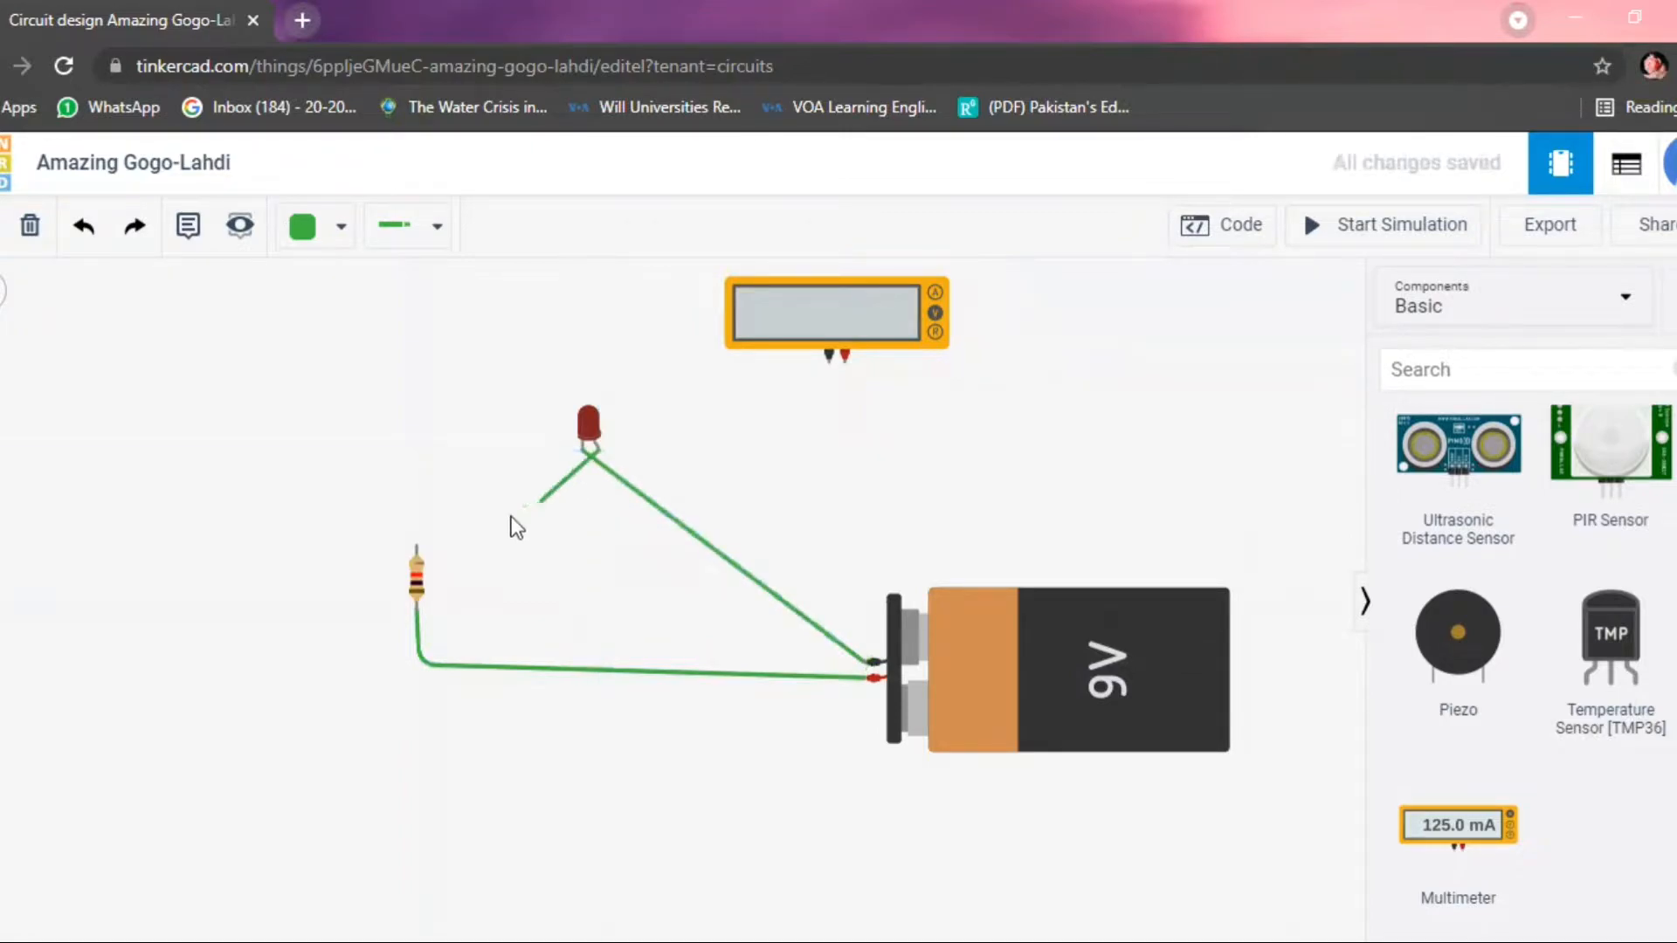
click(417, 549)
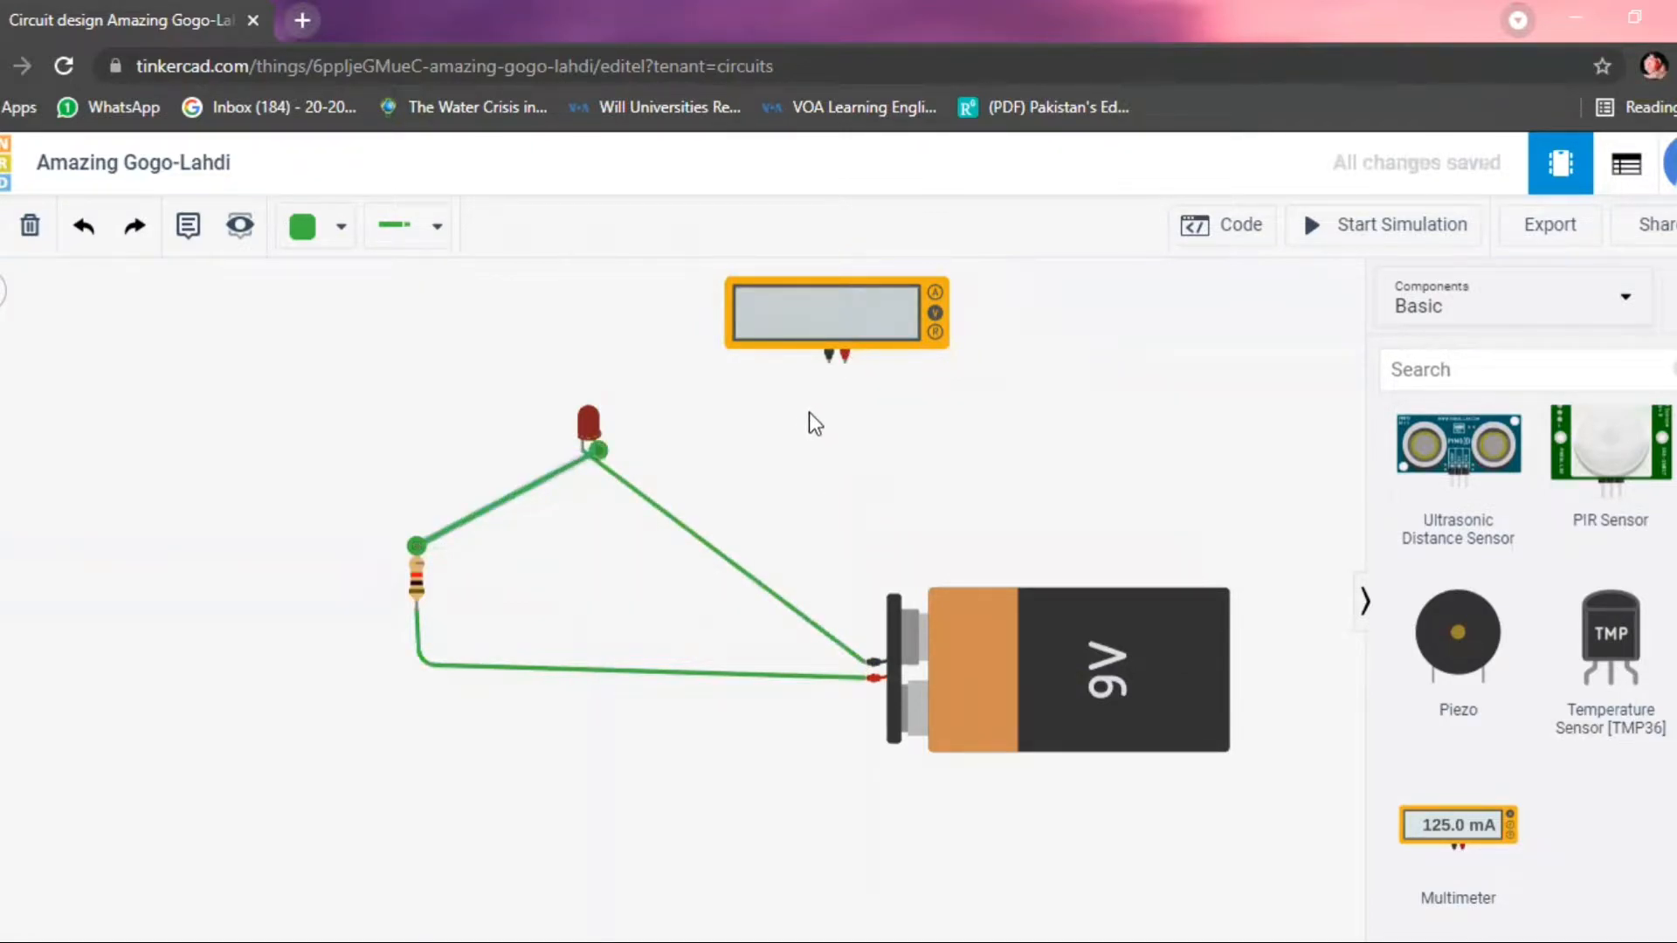
Wire the multimeter's red probe to the LED's anode and its black probe, routed around the LED's left side, to the cathode.
click(845, 361)
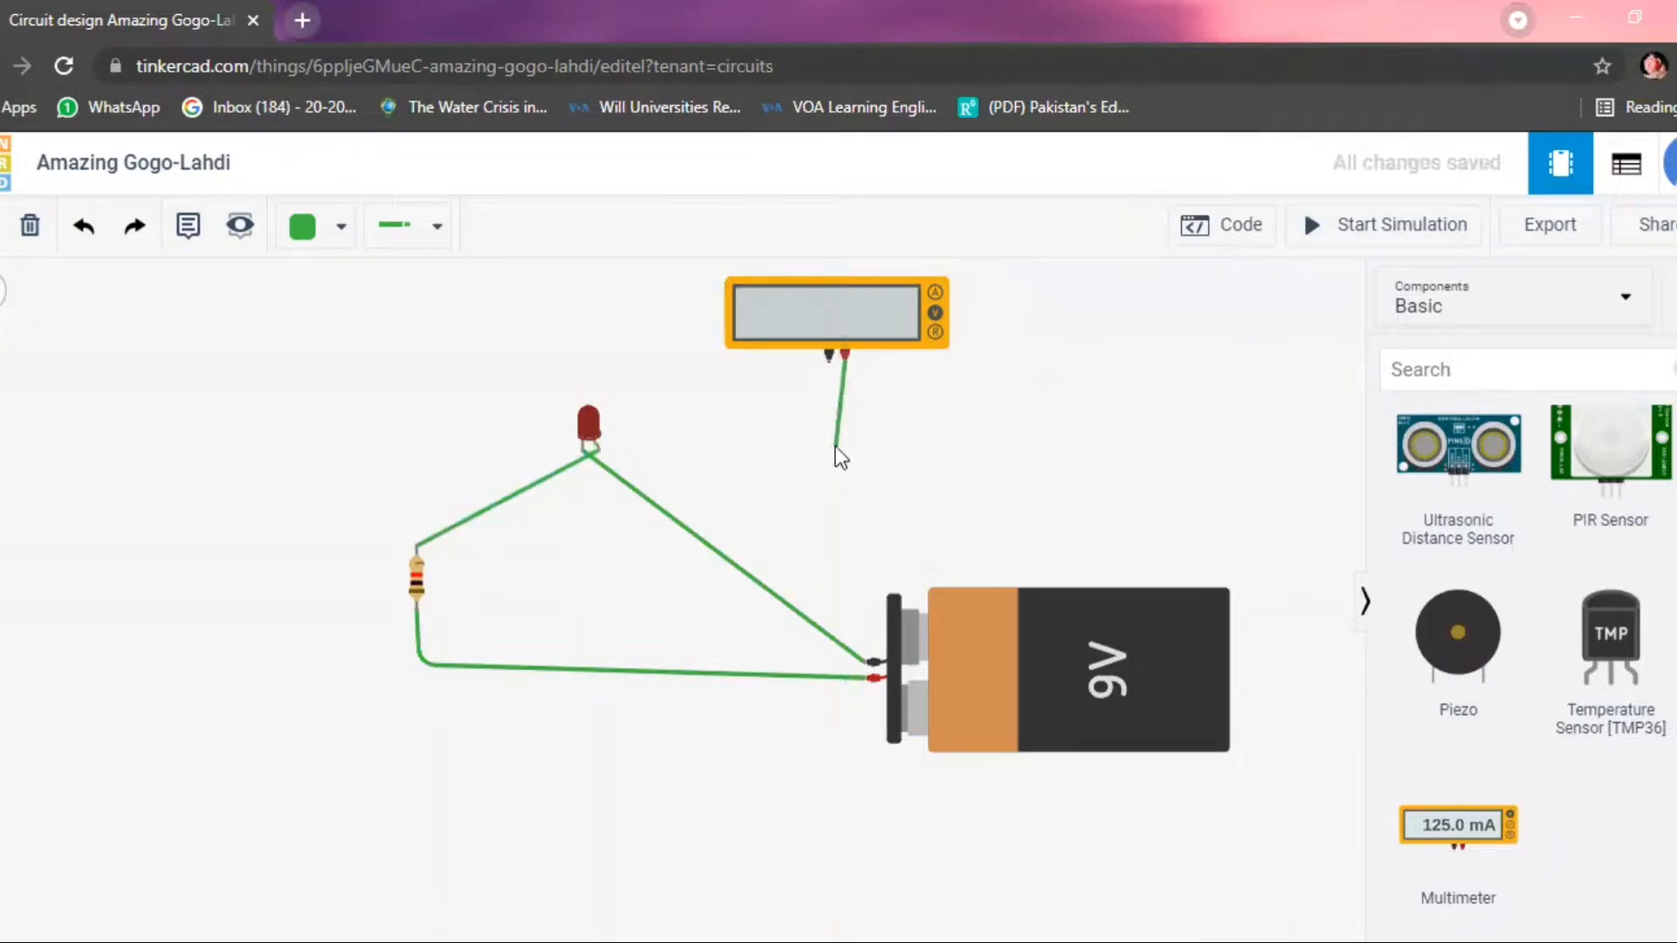
click(599, 454)
click(827, 357)
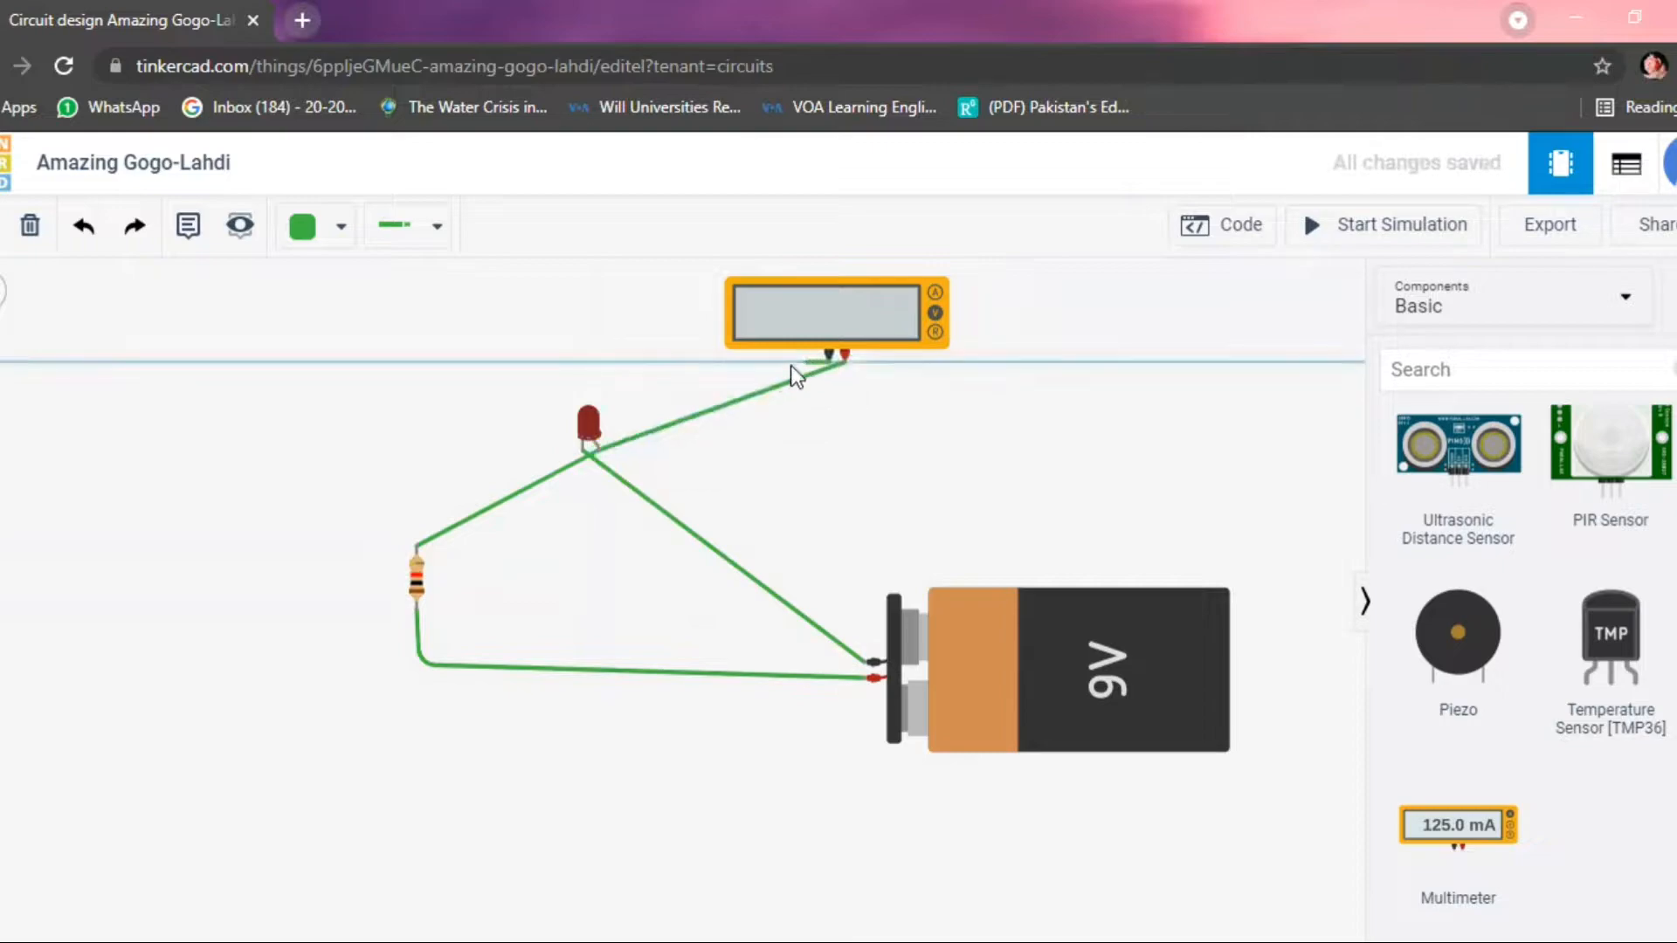
click(502, 362)
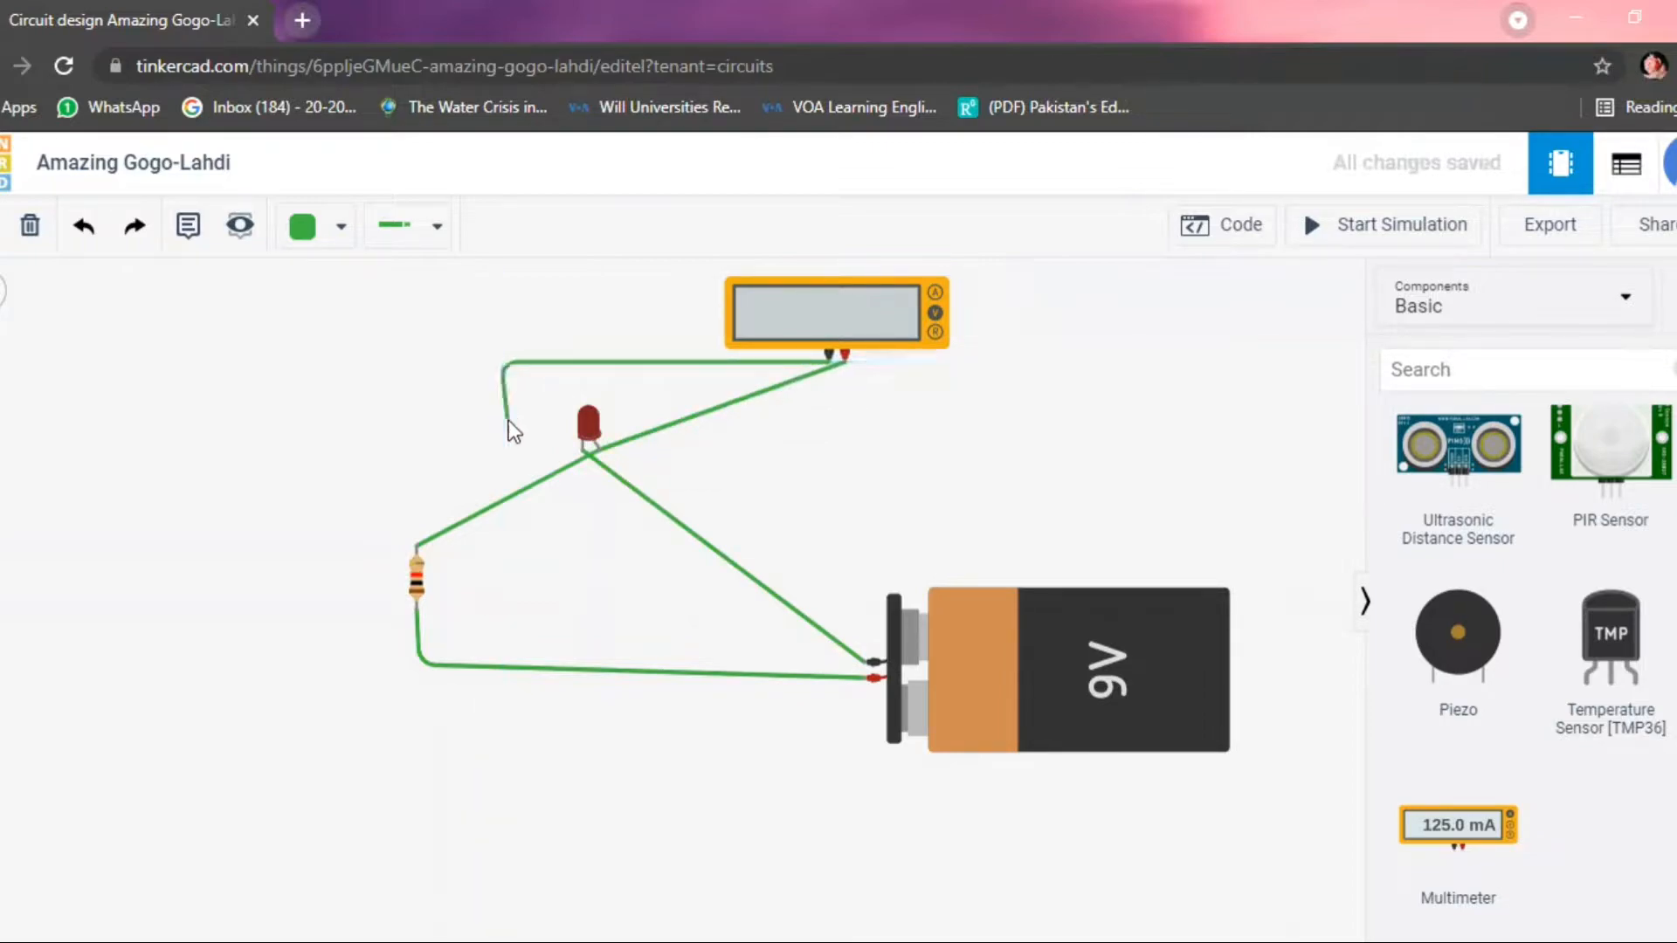
click(505, 437)
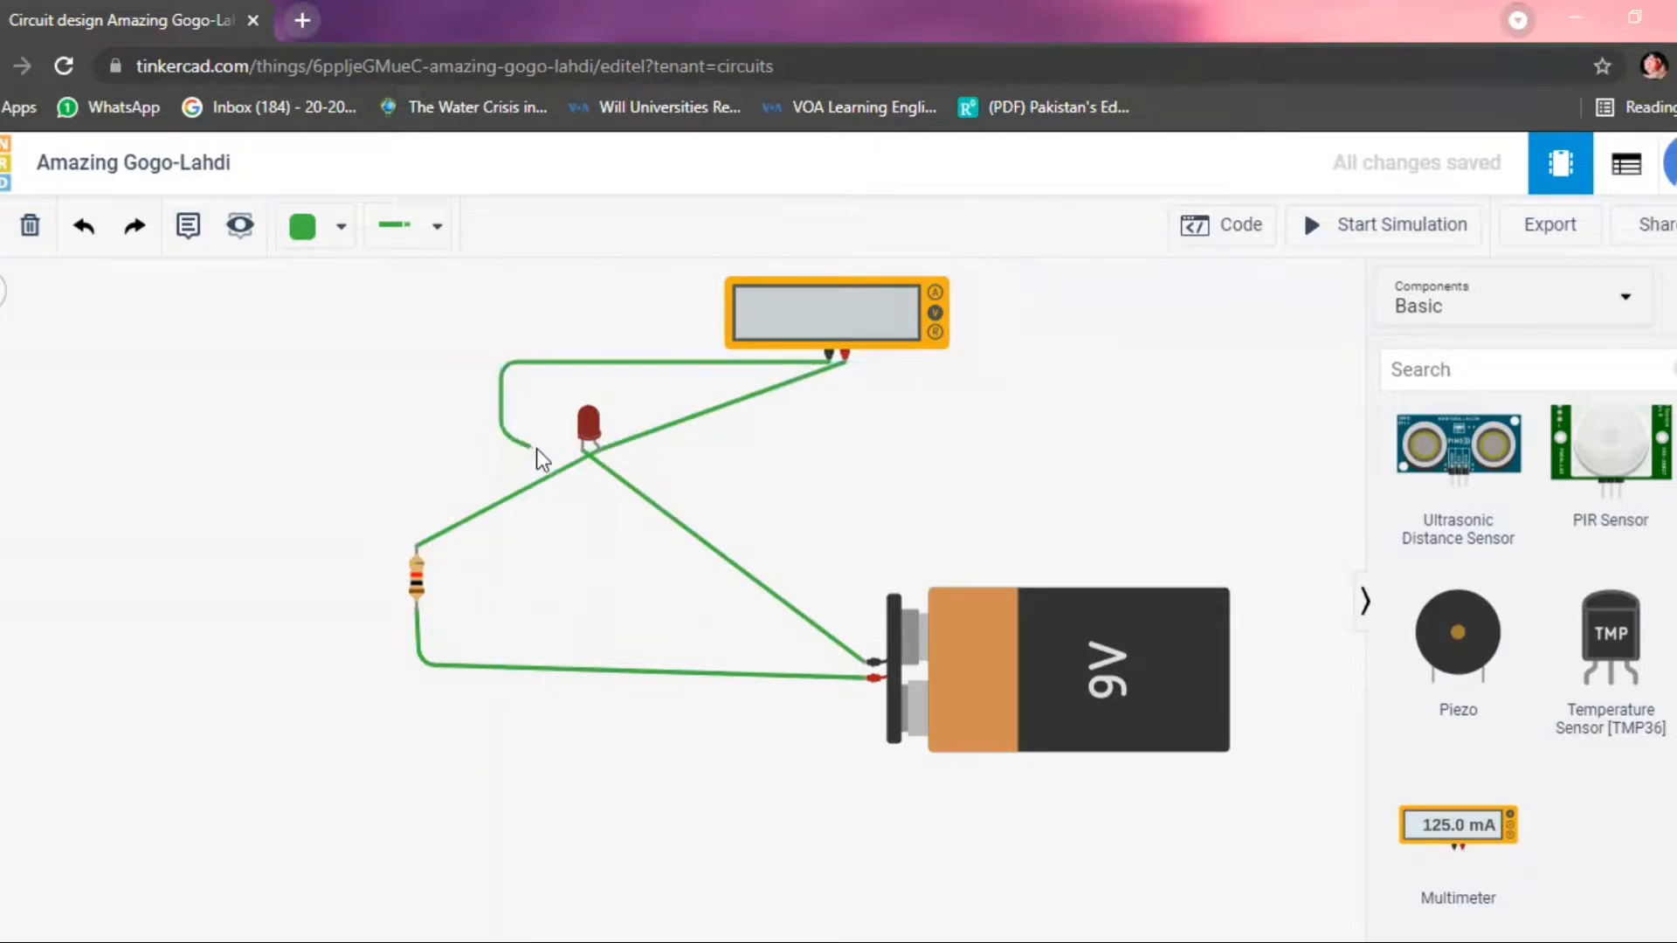
click(580, 453)
click(773, 453)
Check the resistance setting of the resistor.
click(417, 579)
click(1200, 390)
click(1287, 412)
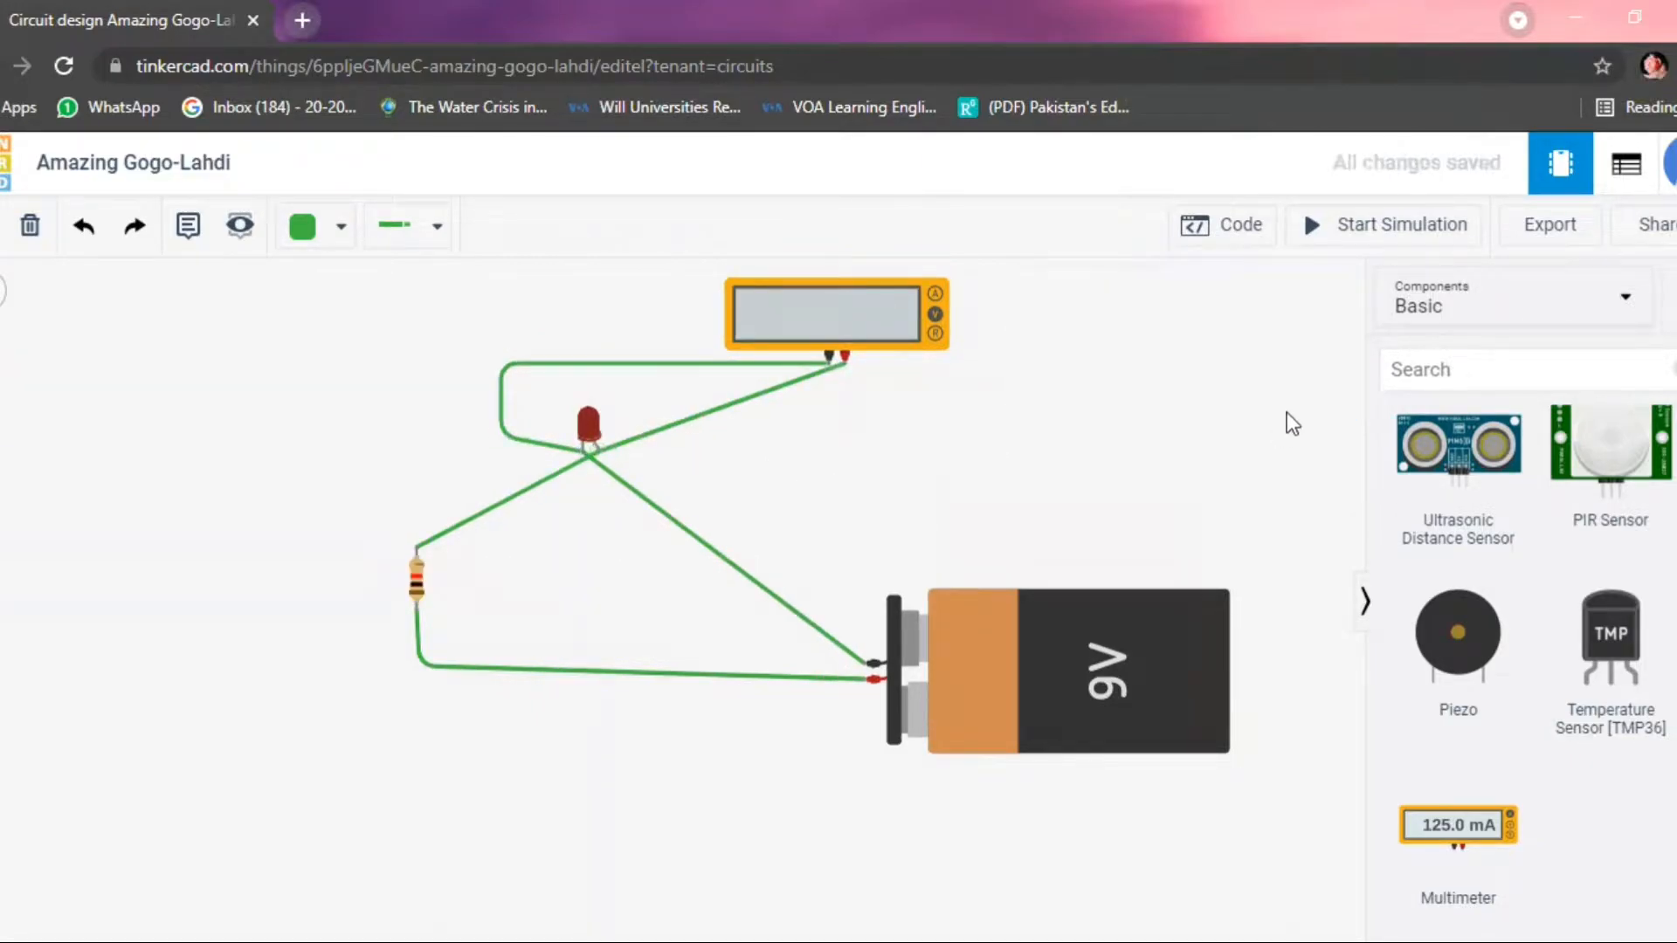
Run the simulation to measure the voltage across the LED and switch the multimeter to Amperage mode to read the current.
click(1371, 234)
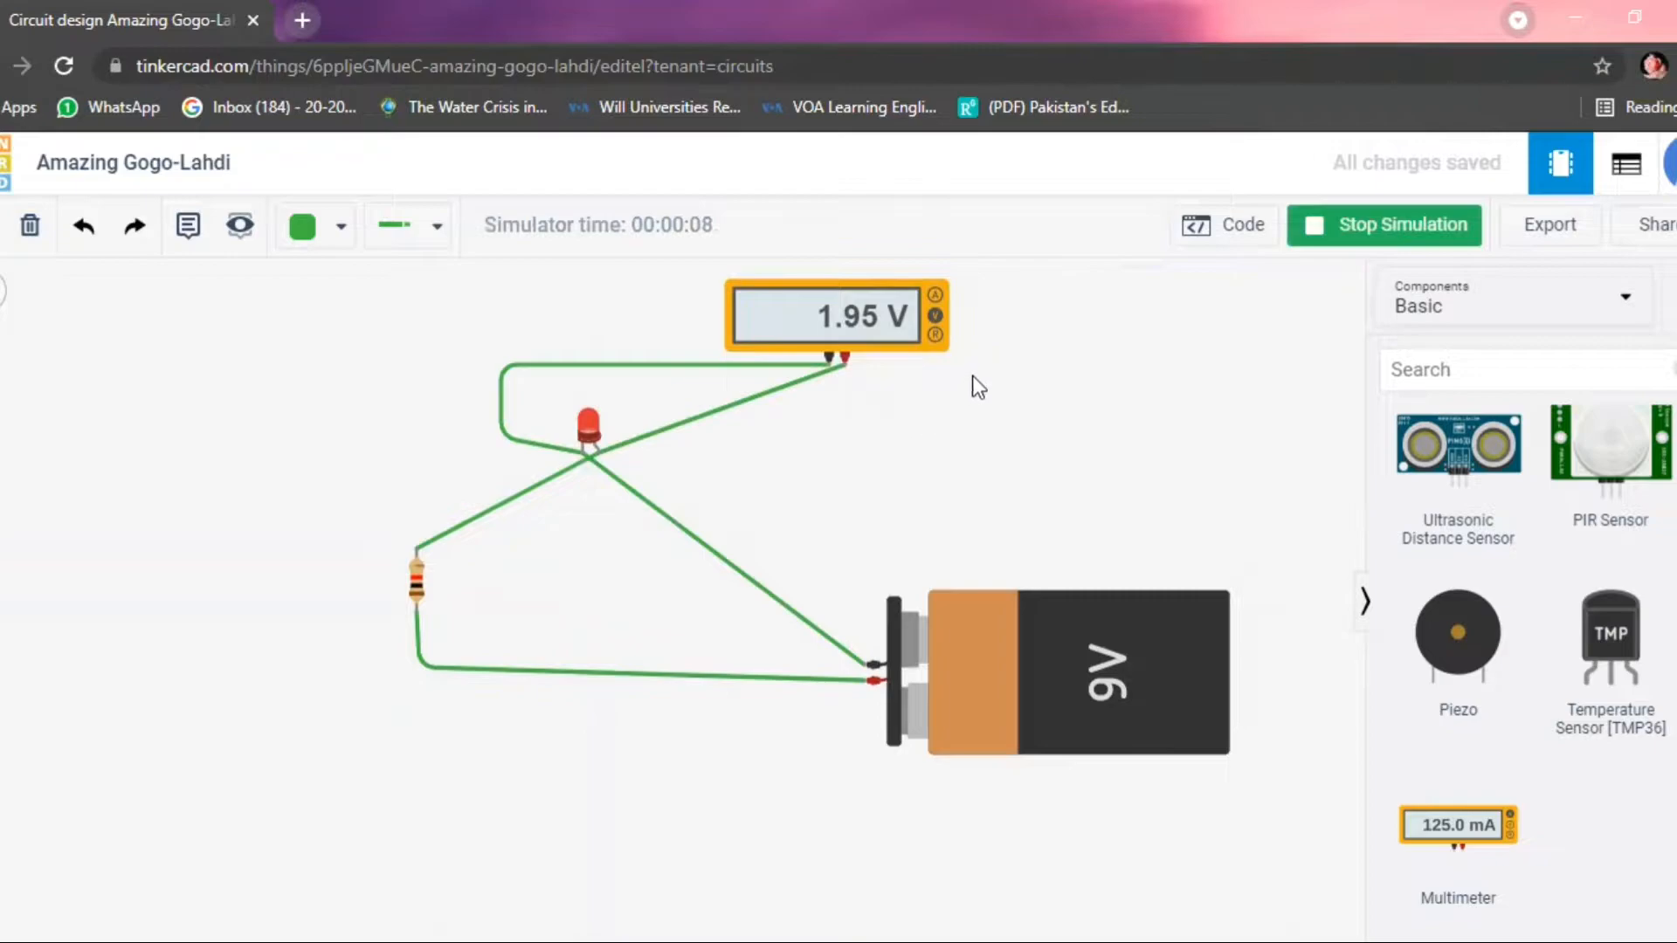
click(935, 295)
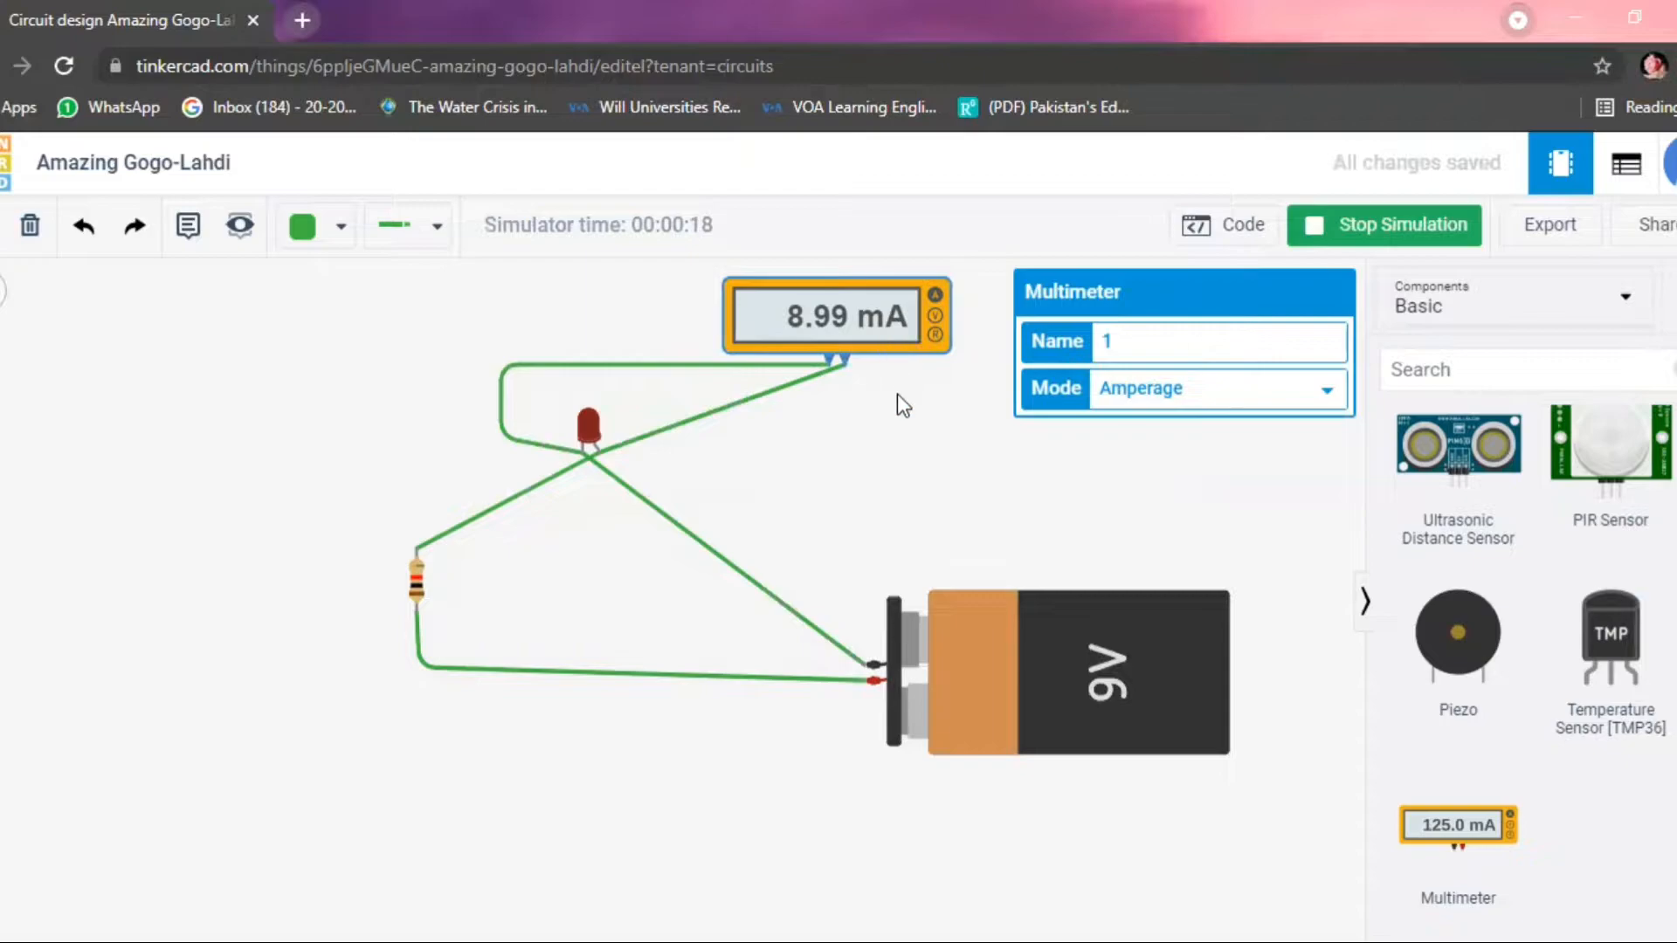
click(904, 457)
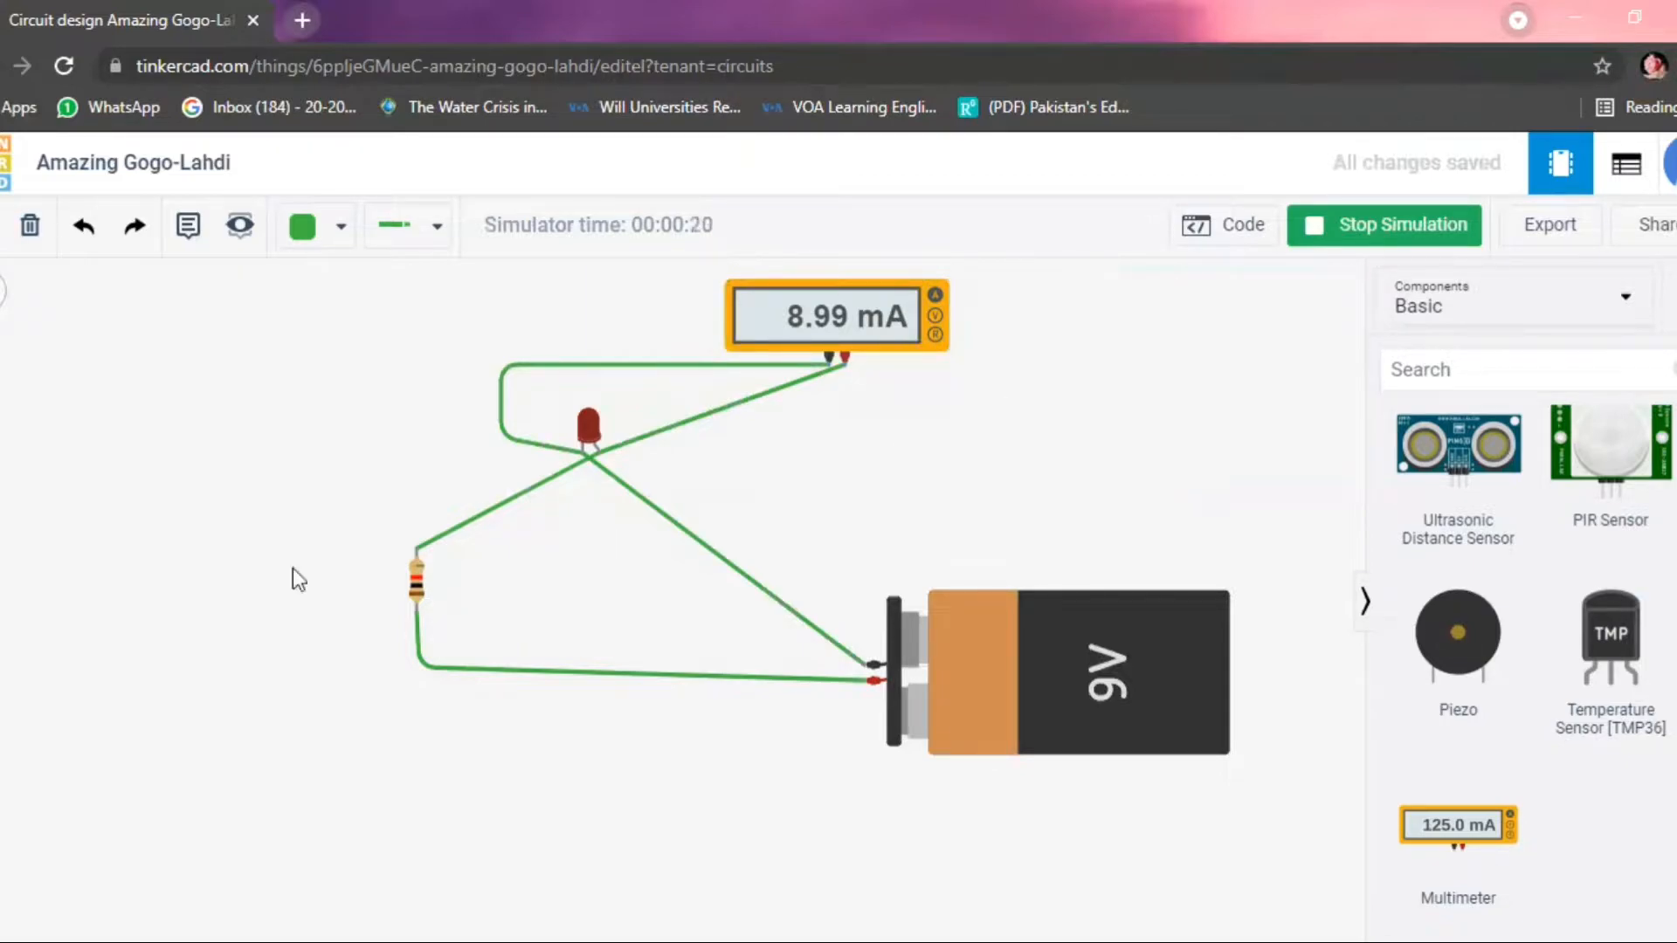
Set the resistor's resistance to 1000 kΩ while the simulation is running.
click(414, 581)
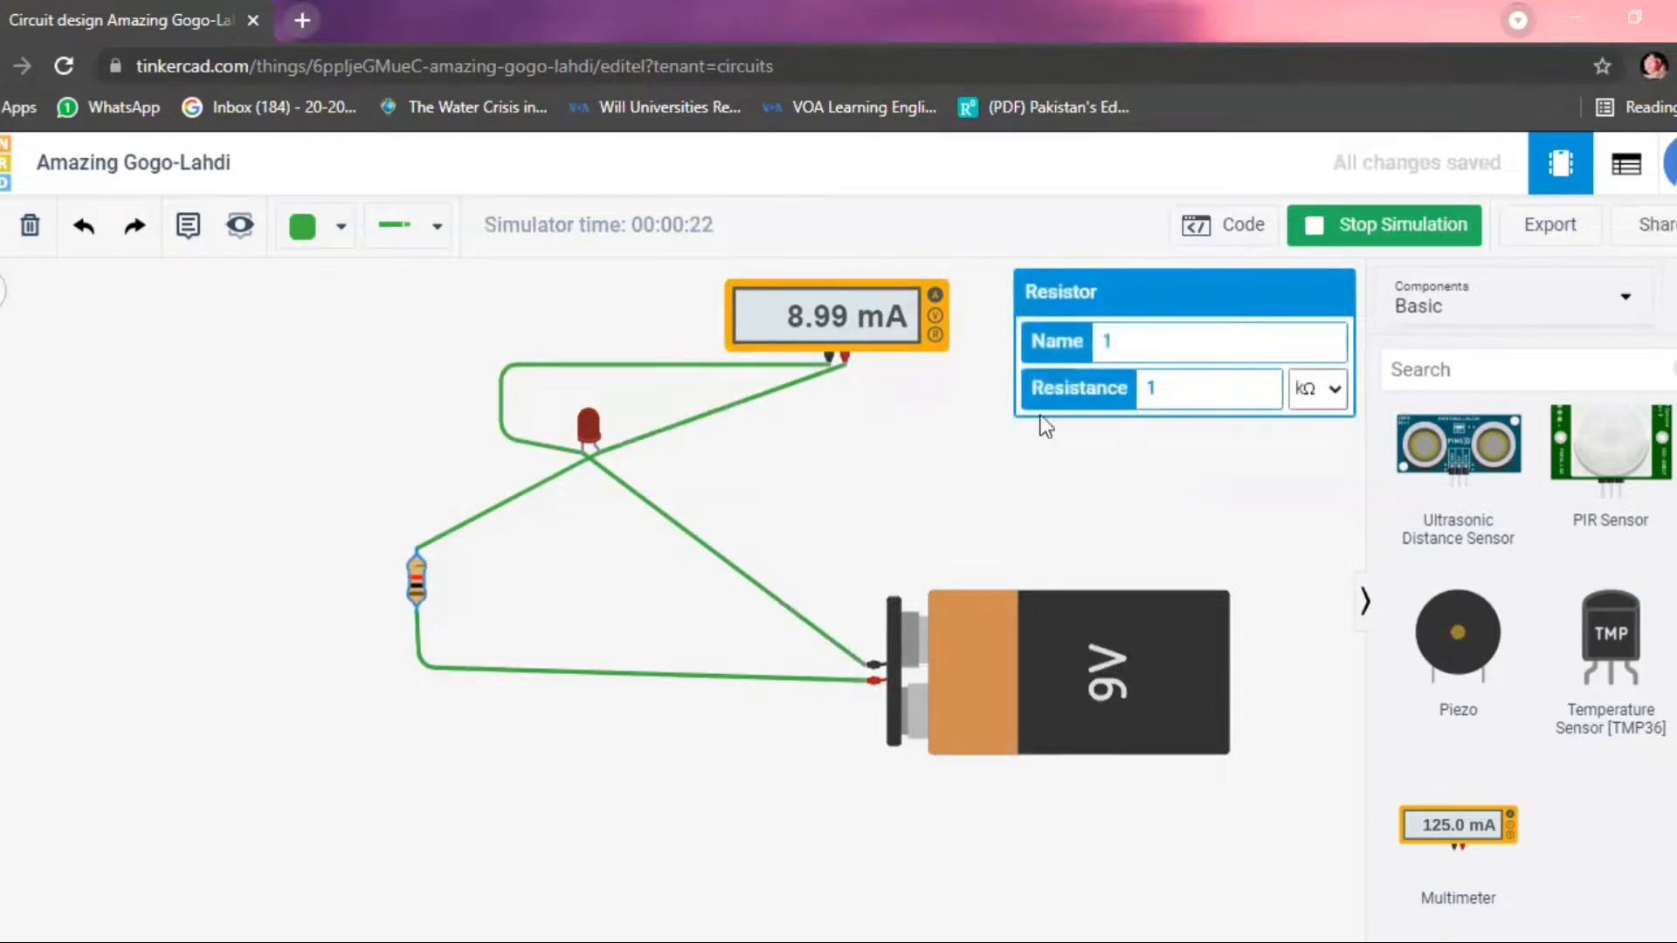
click(1221, 386)
text(000)
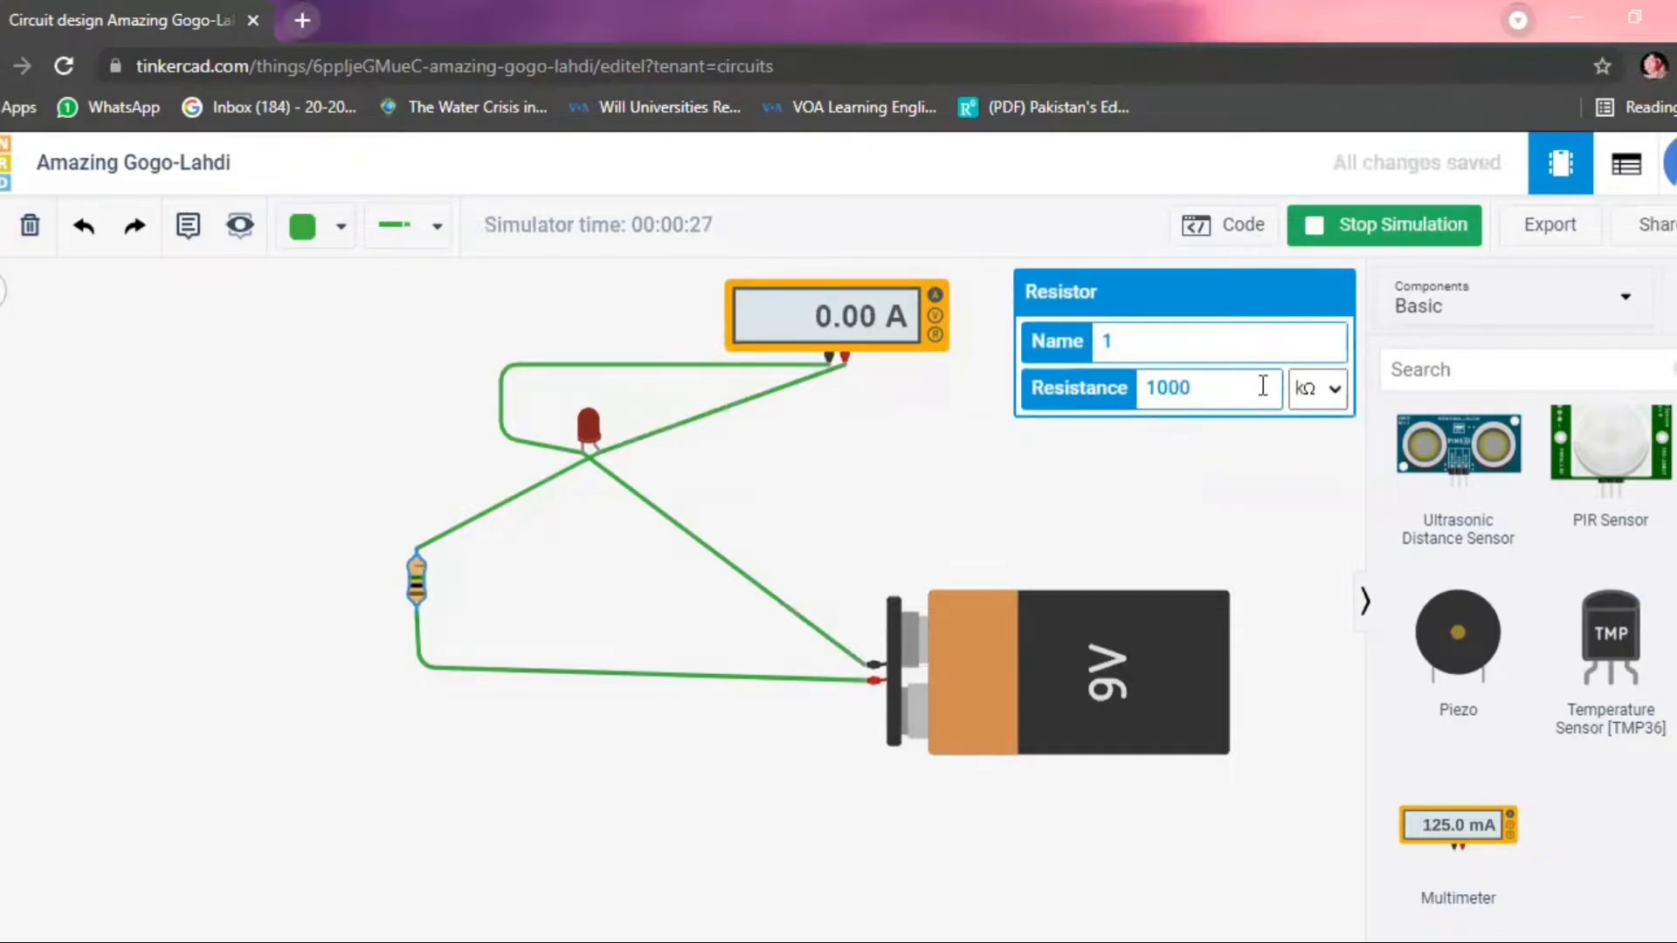
Set the resistor's resistance to 1 kΩ while the simulation is running.
click(872, 444)
click(417, 577)
click(1235, 388)
key(BackSpace)
key(BackSpace)
key(BackSpace)
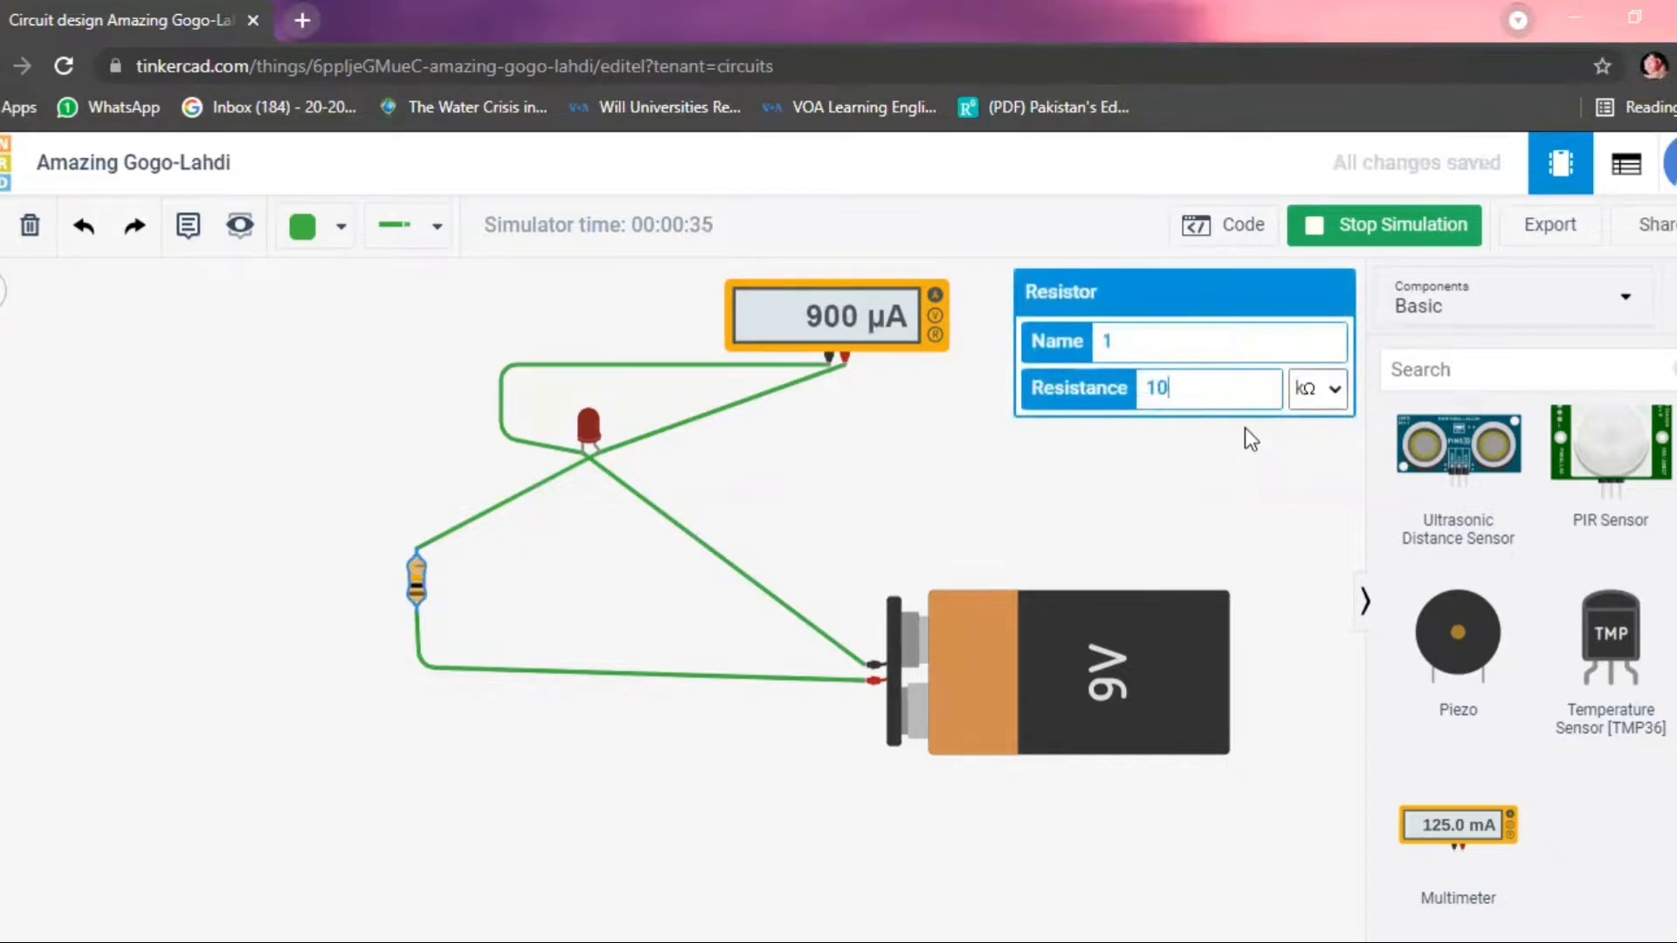
click(1149, 477)
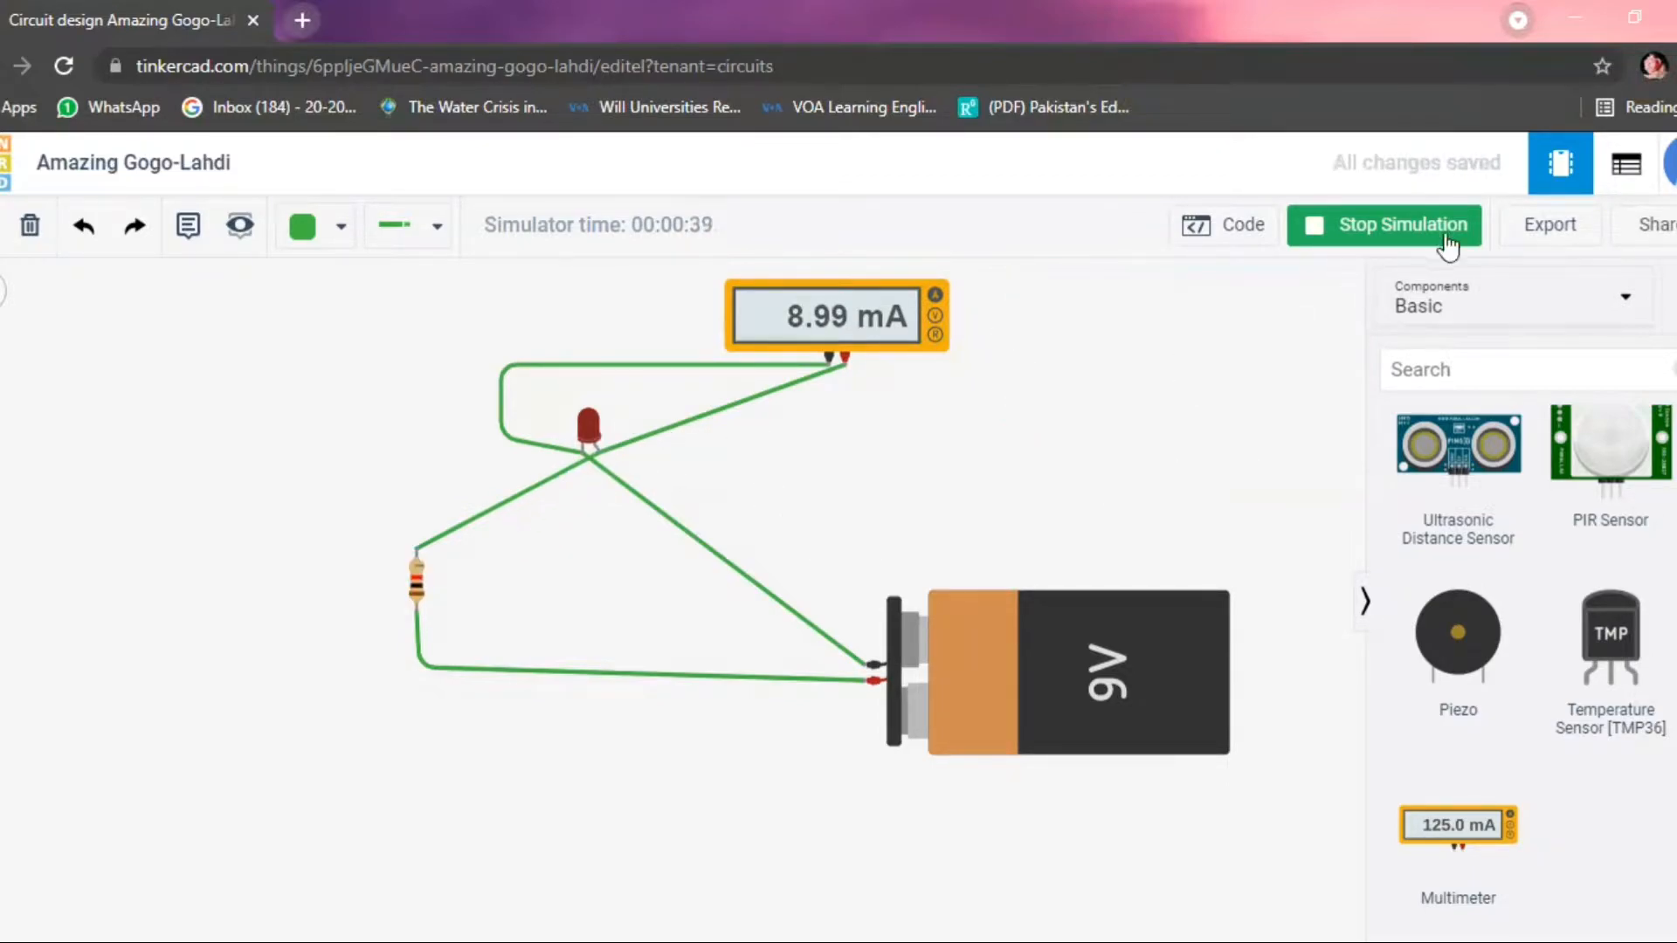
Restart the simulation to read the multimeter's current and check the resistor's resistance value.
click(1357, 229)
click(1357, 232)
click(416, 597)
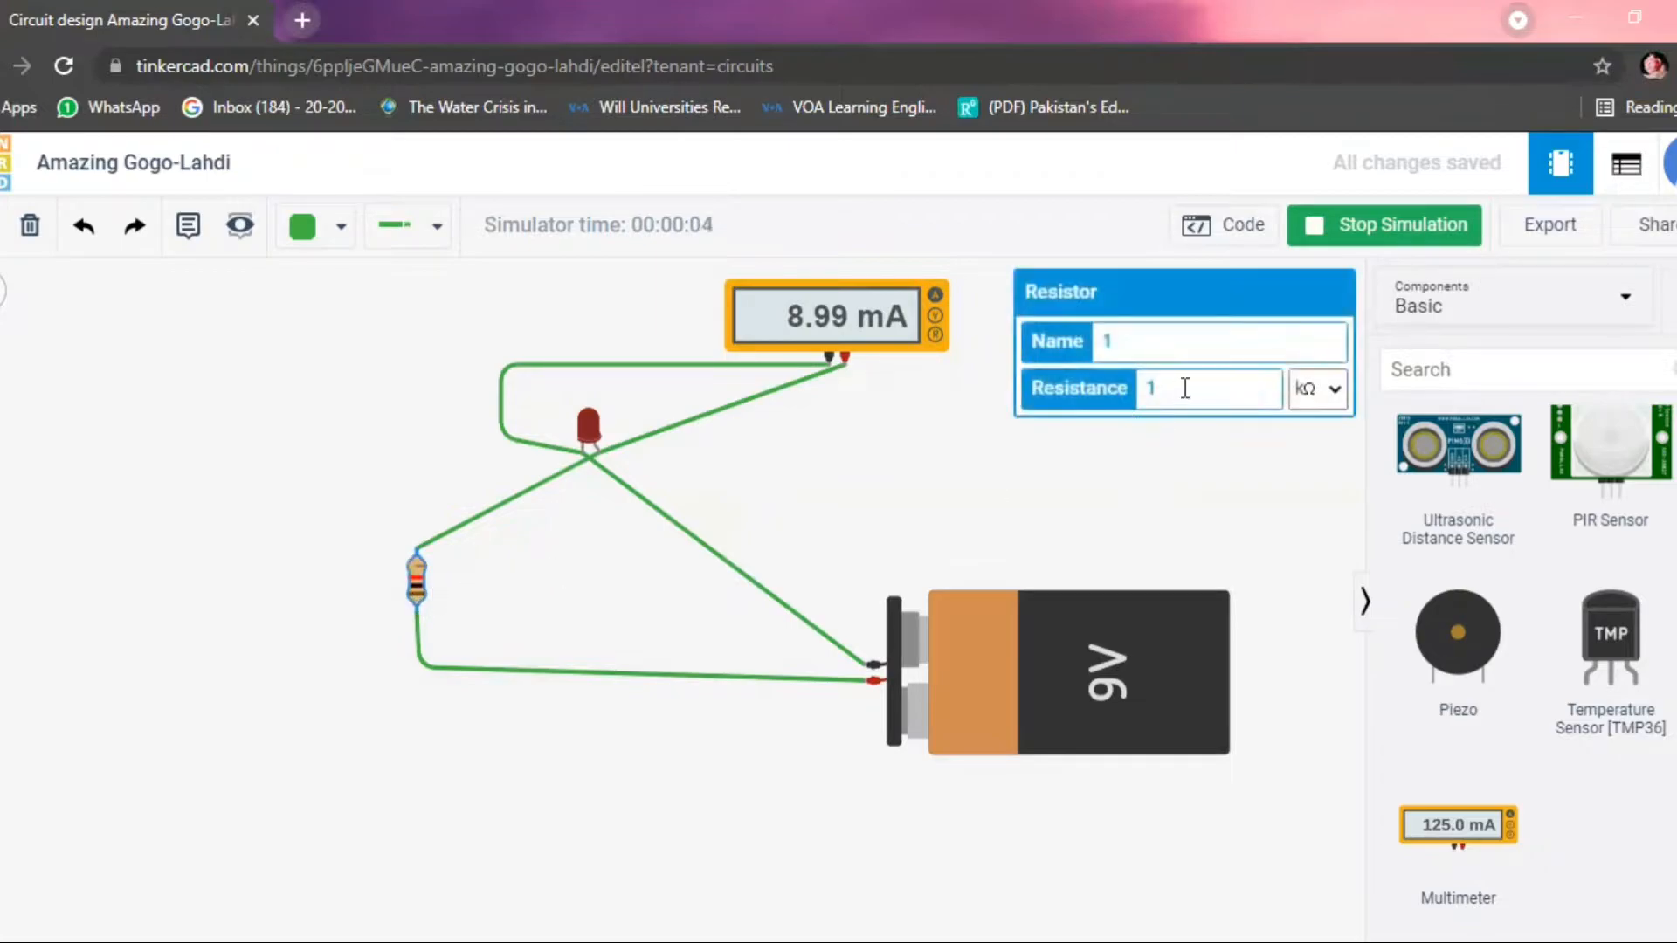
click(1171, 464)
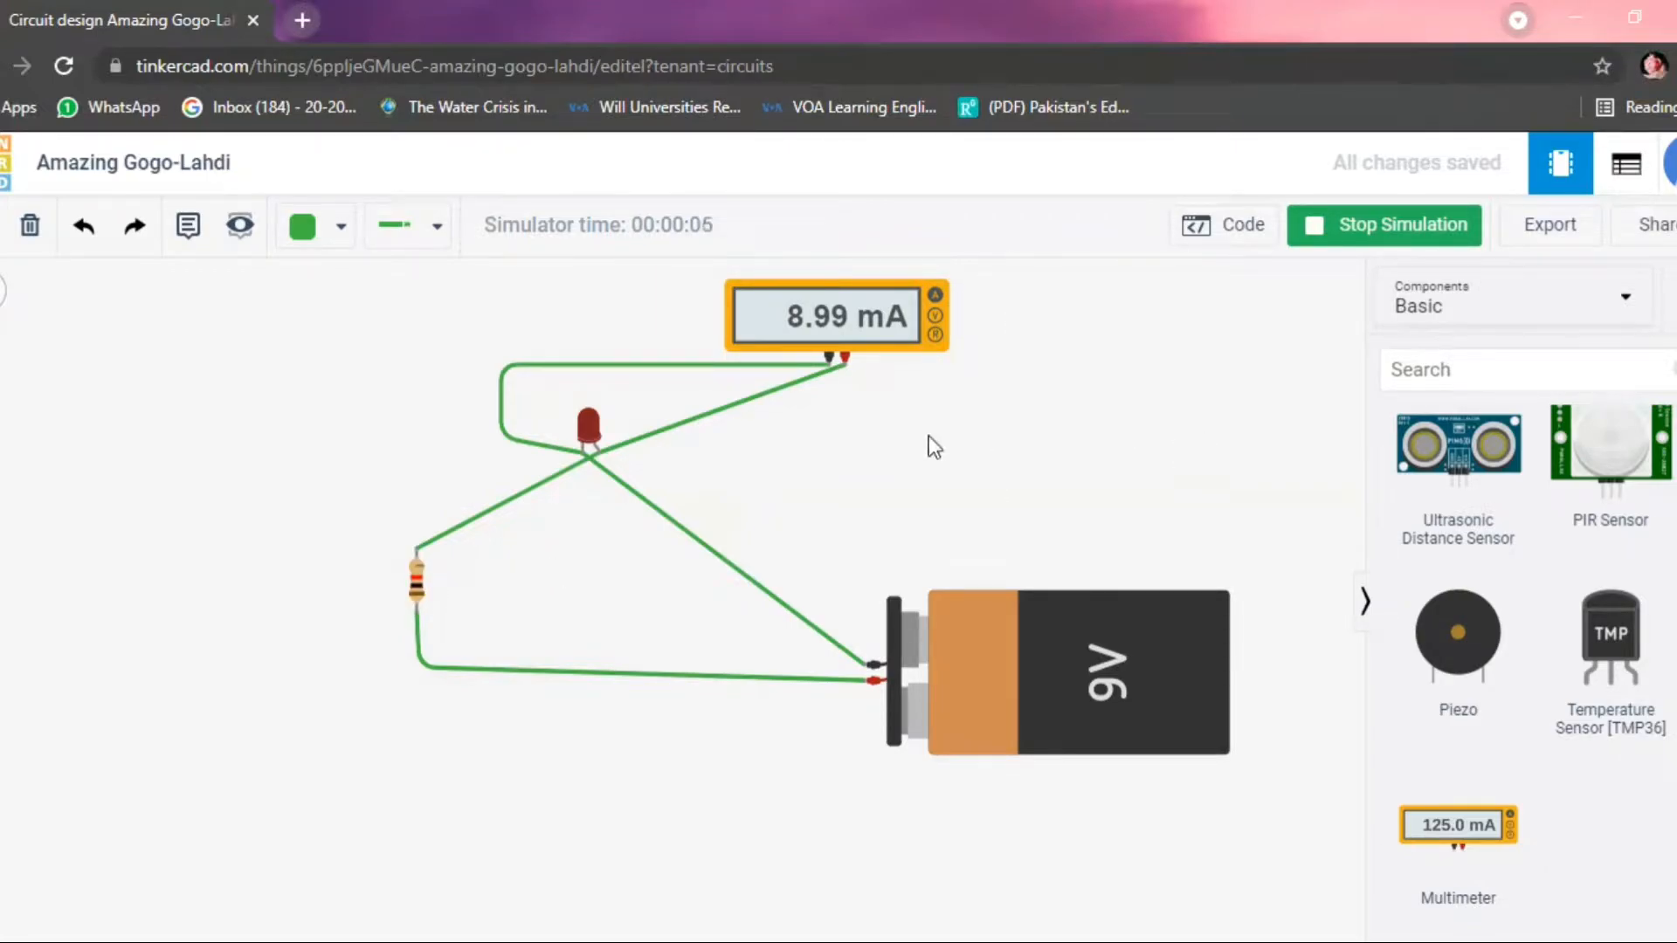
Add a Breadboard Small component to the workspace behind the 9V battery.
scroll(878, 453, down, 2)
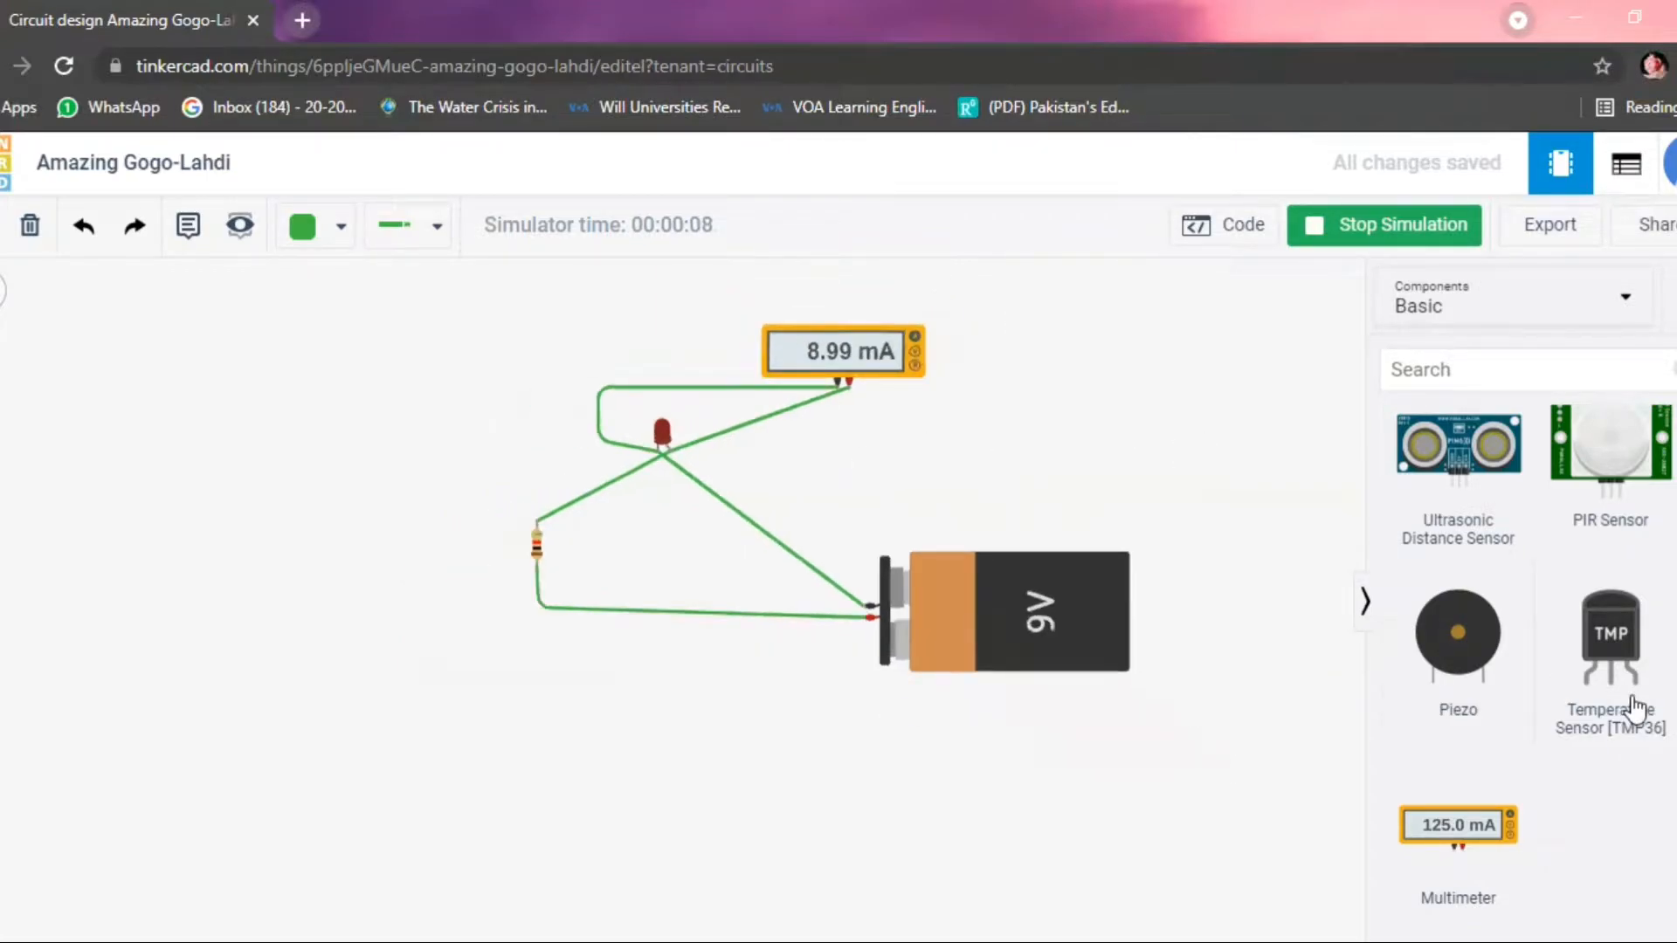
scroll(883, 567, up, 2)
scroll(1530, 603, down, 10)
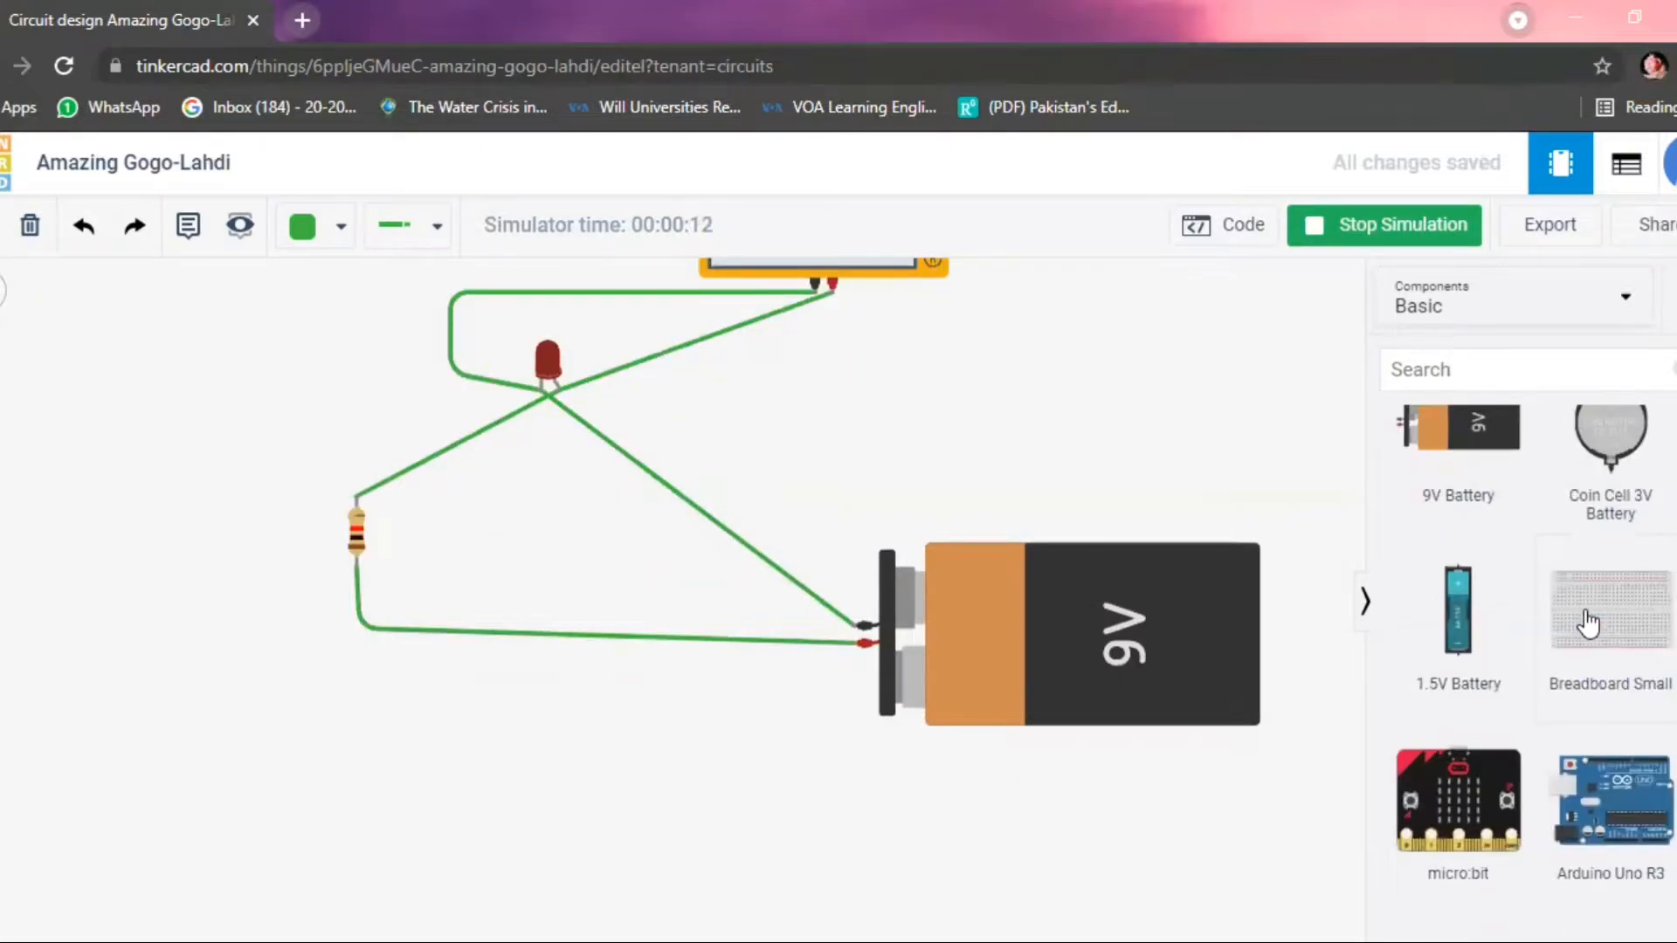
click(1530, 550)
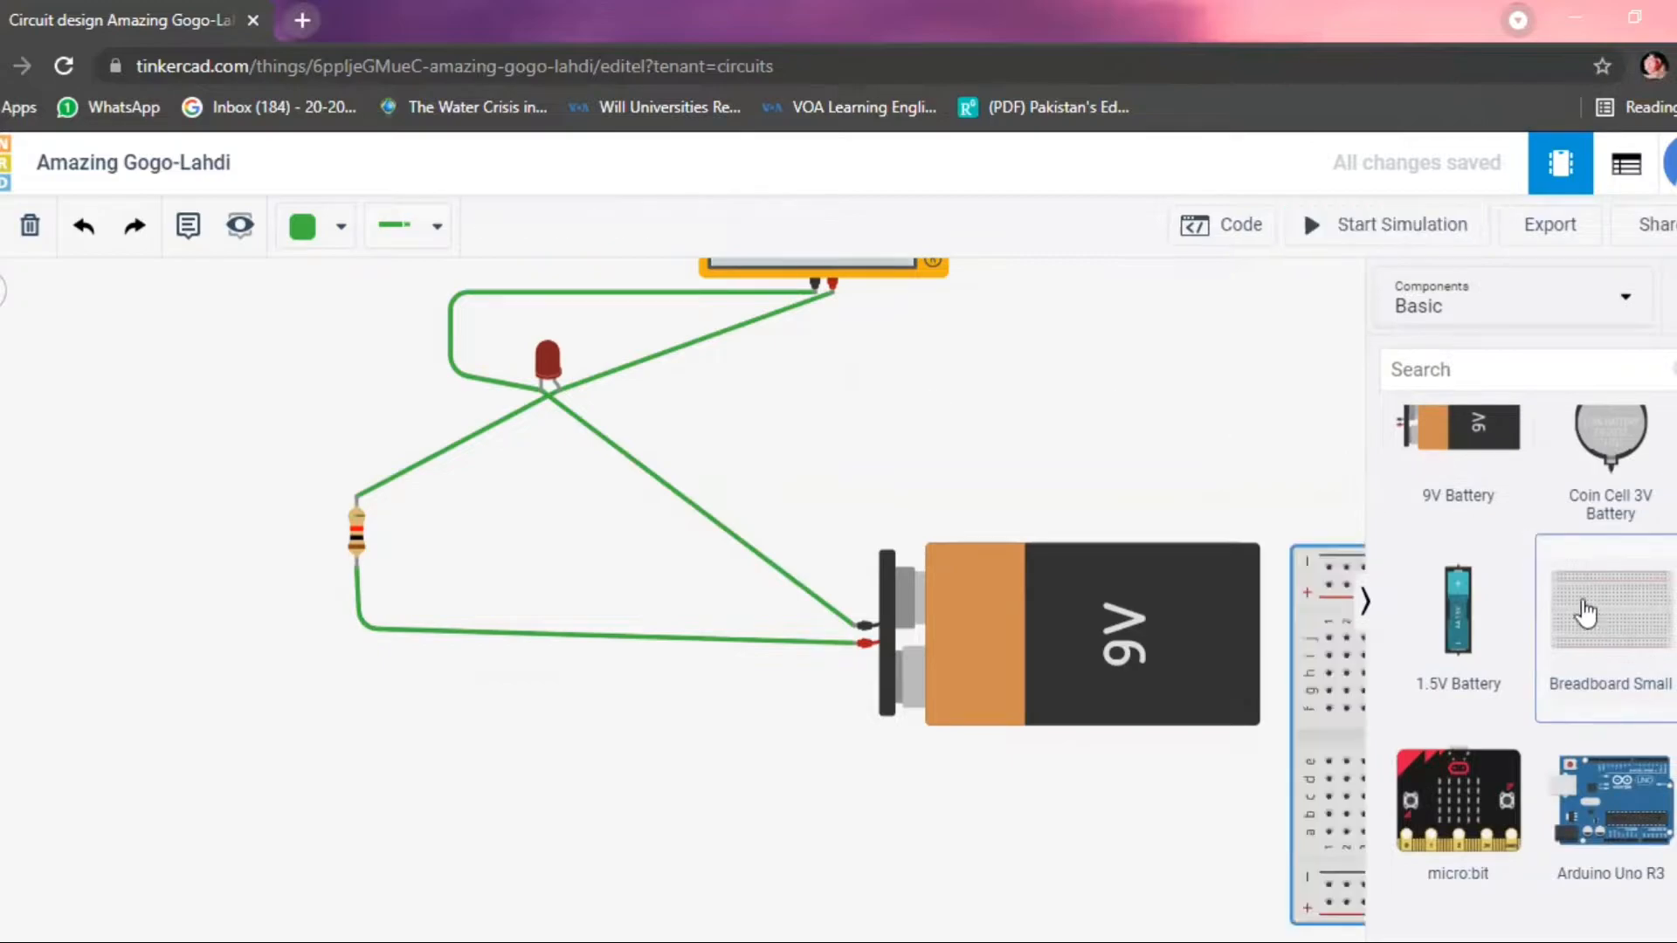
click(1144, 407)
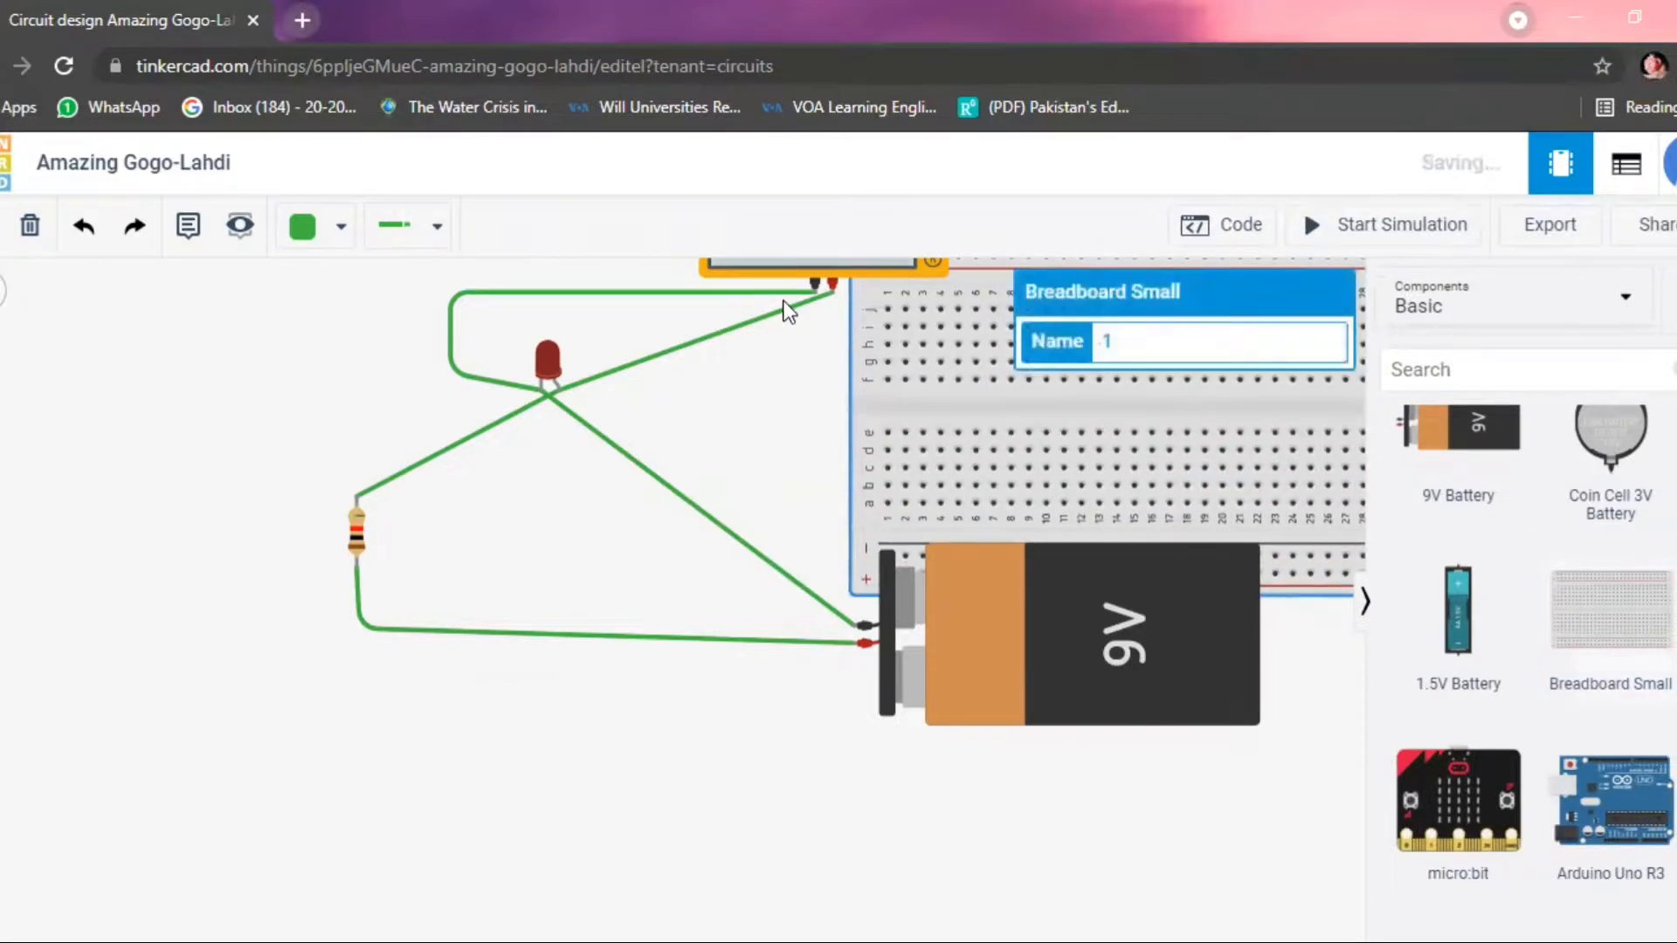
Delete all the wires connecting the multimeter, LED, resistor and battery, and delete the multimeter.
click(718, 291)
click(30, 225)
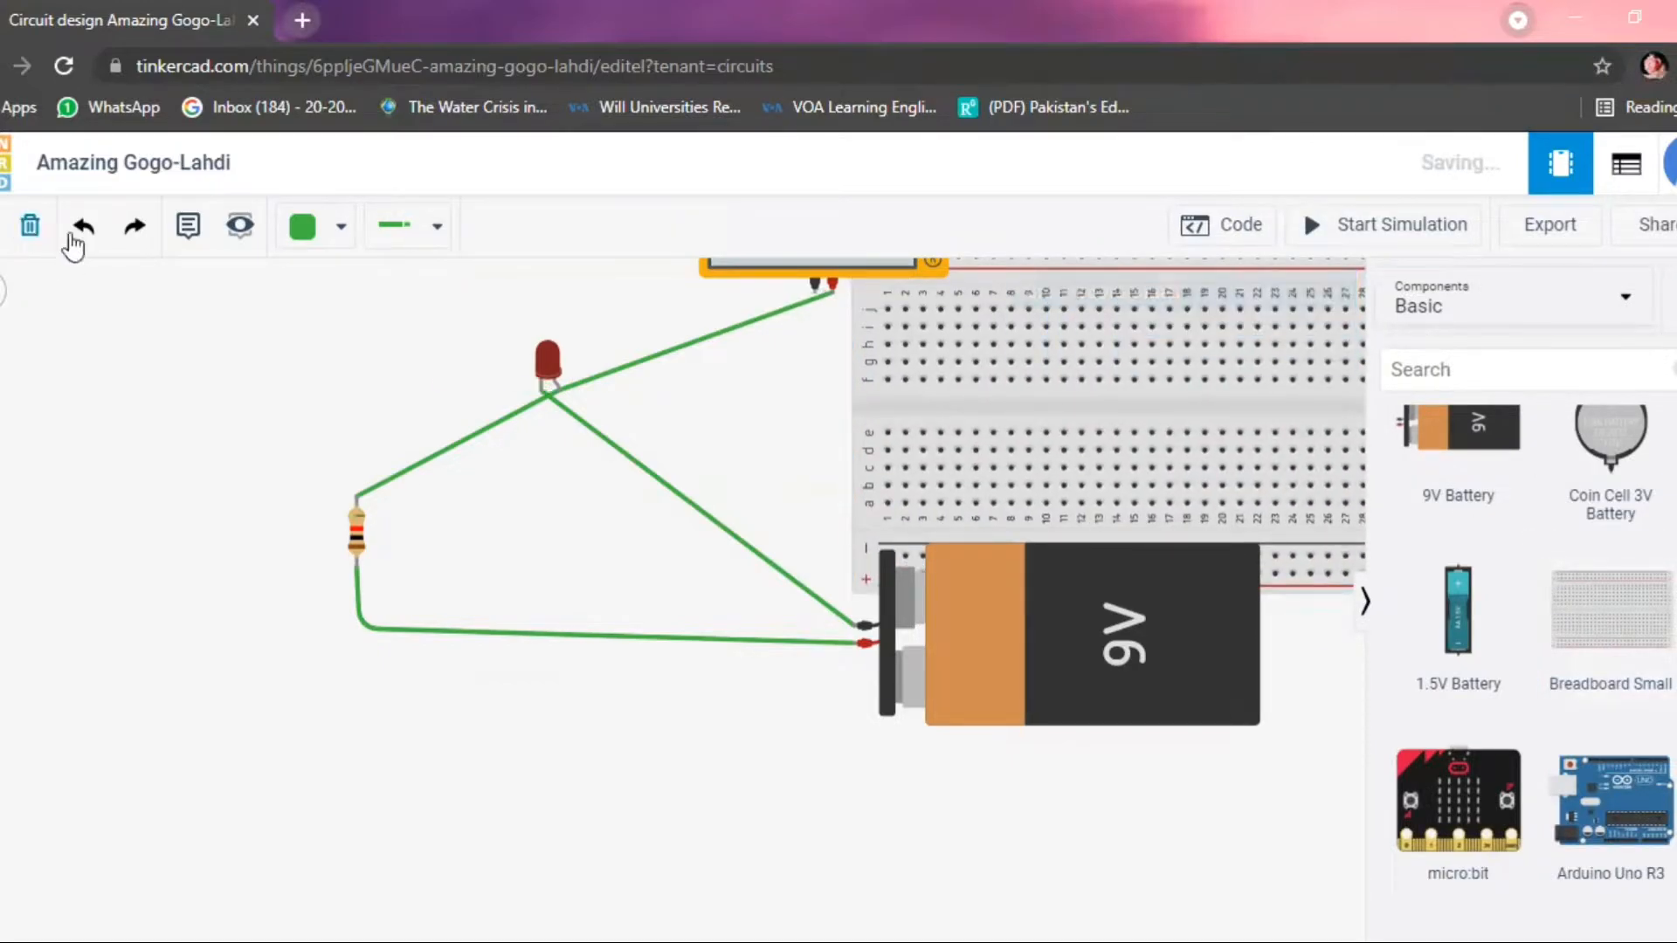
click(475, 417)
click(30, 226)
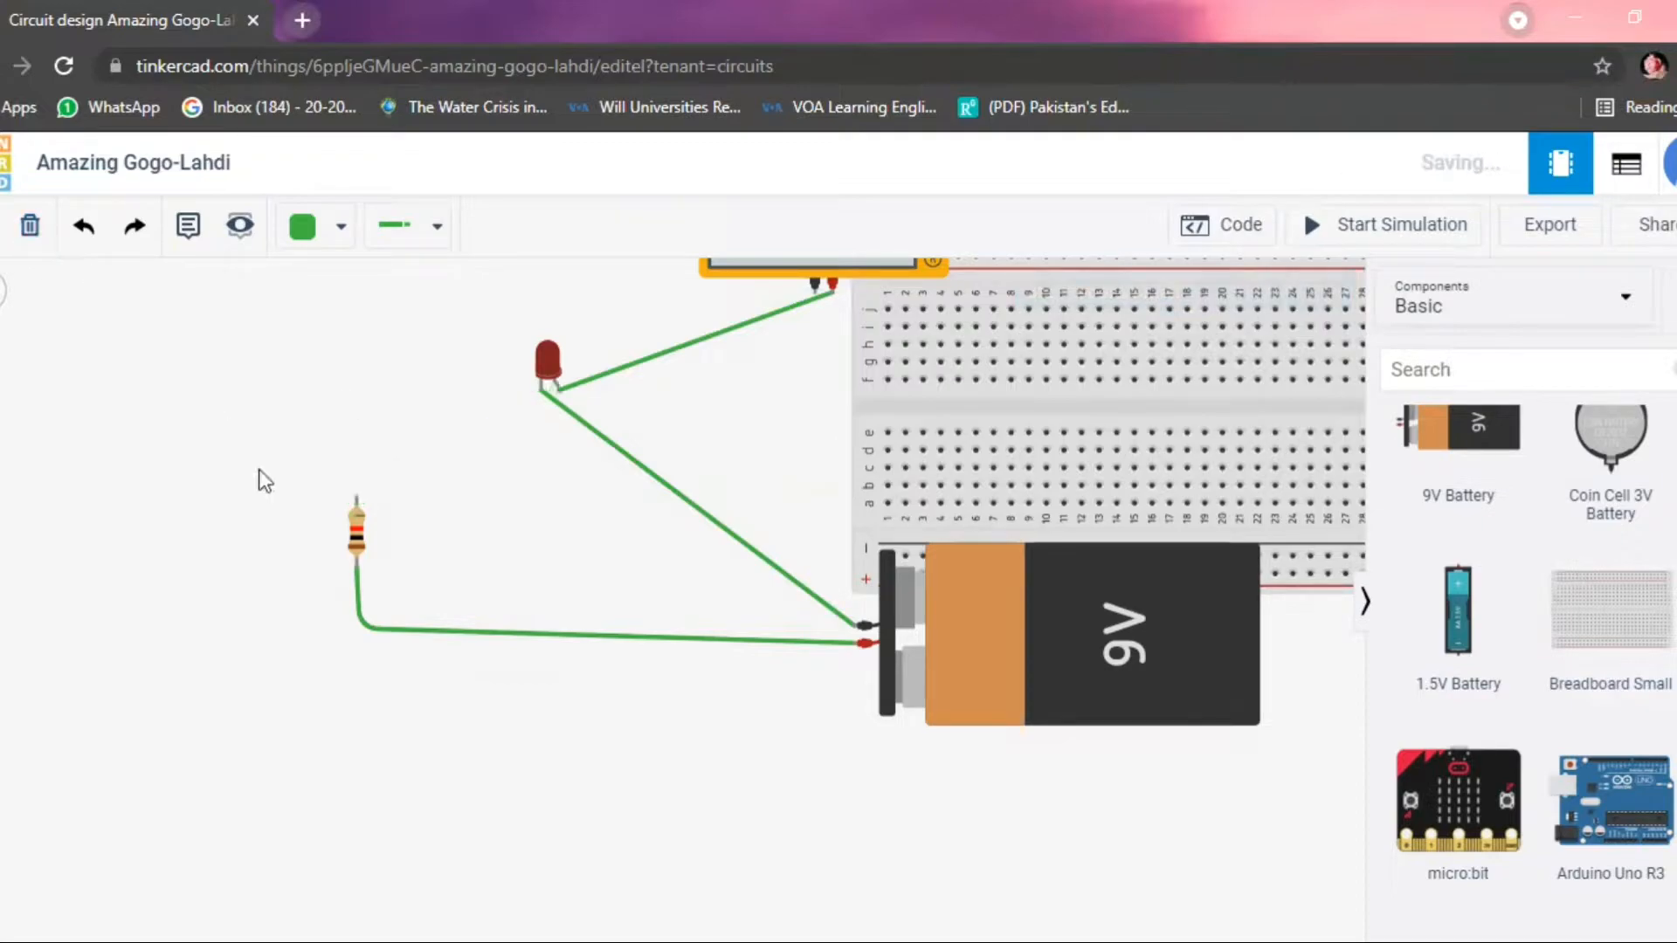
click(392, 627)
click(30, 225)
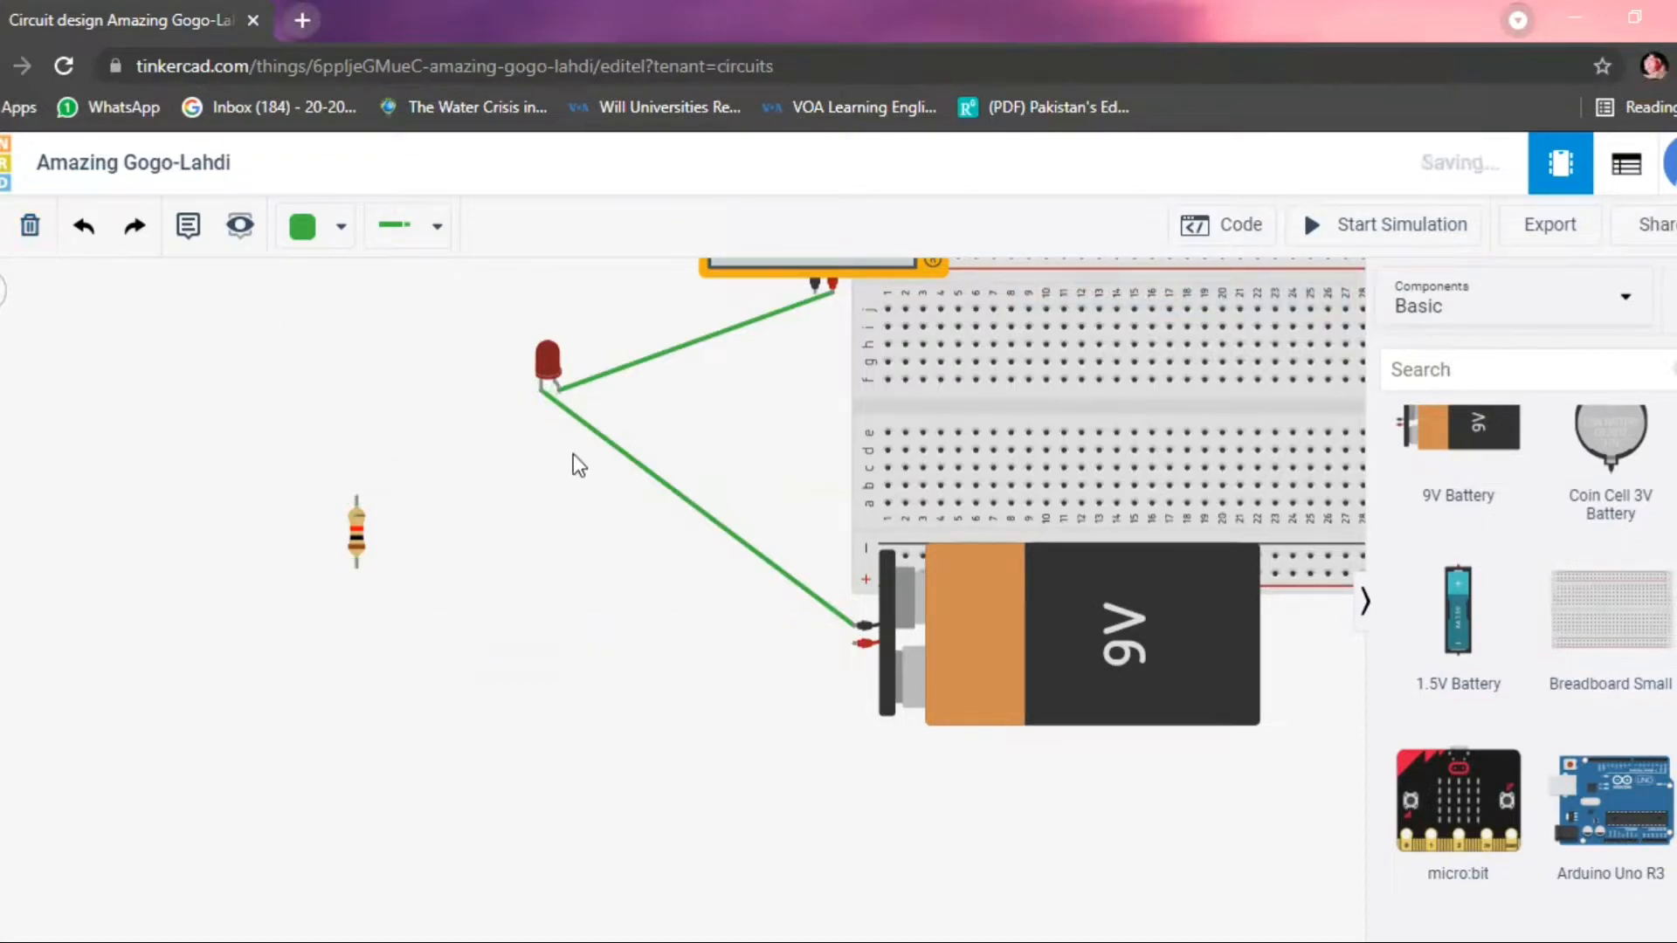
click(657, 483)
click(29, 225)
click(794, 309)
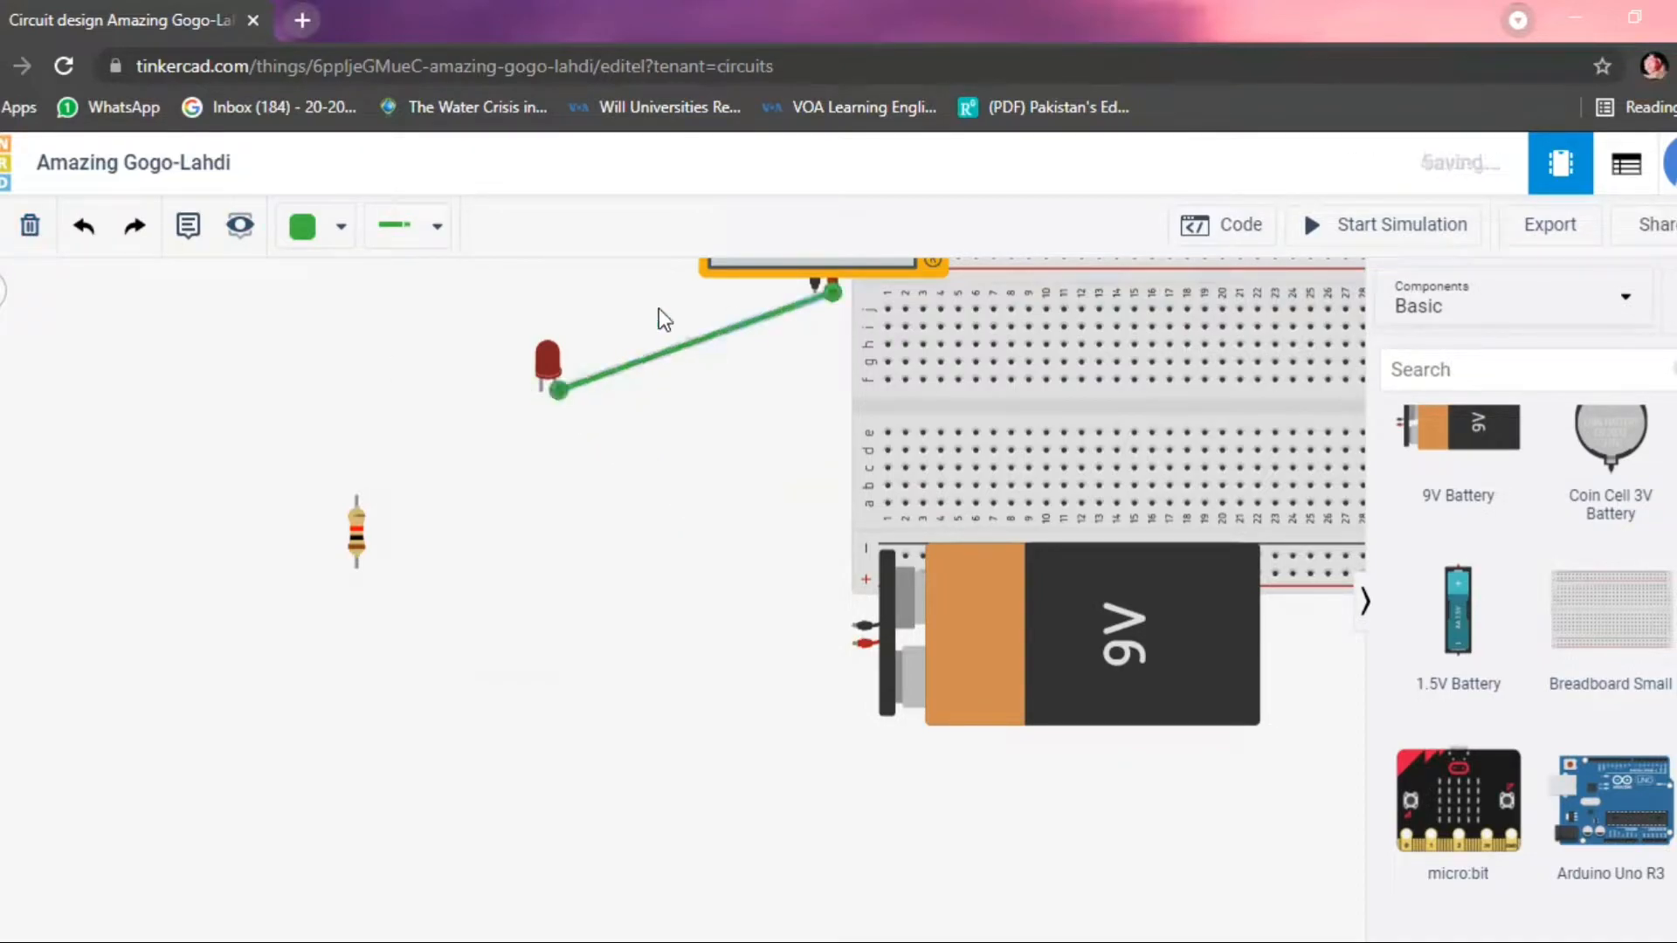
click(29, 225)
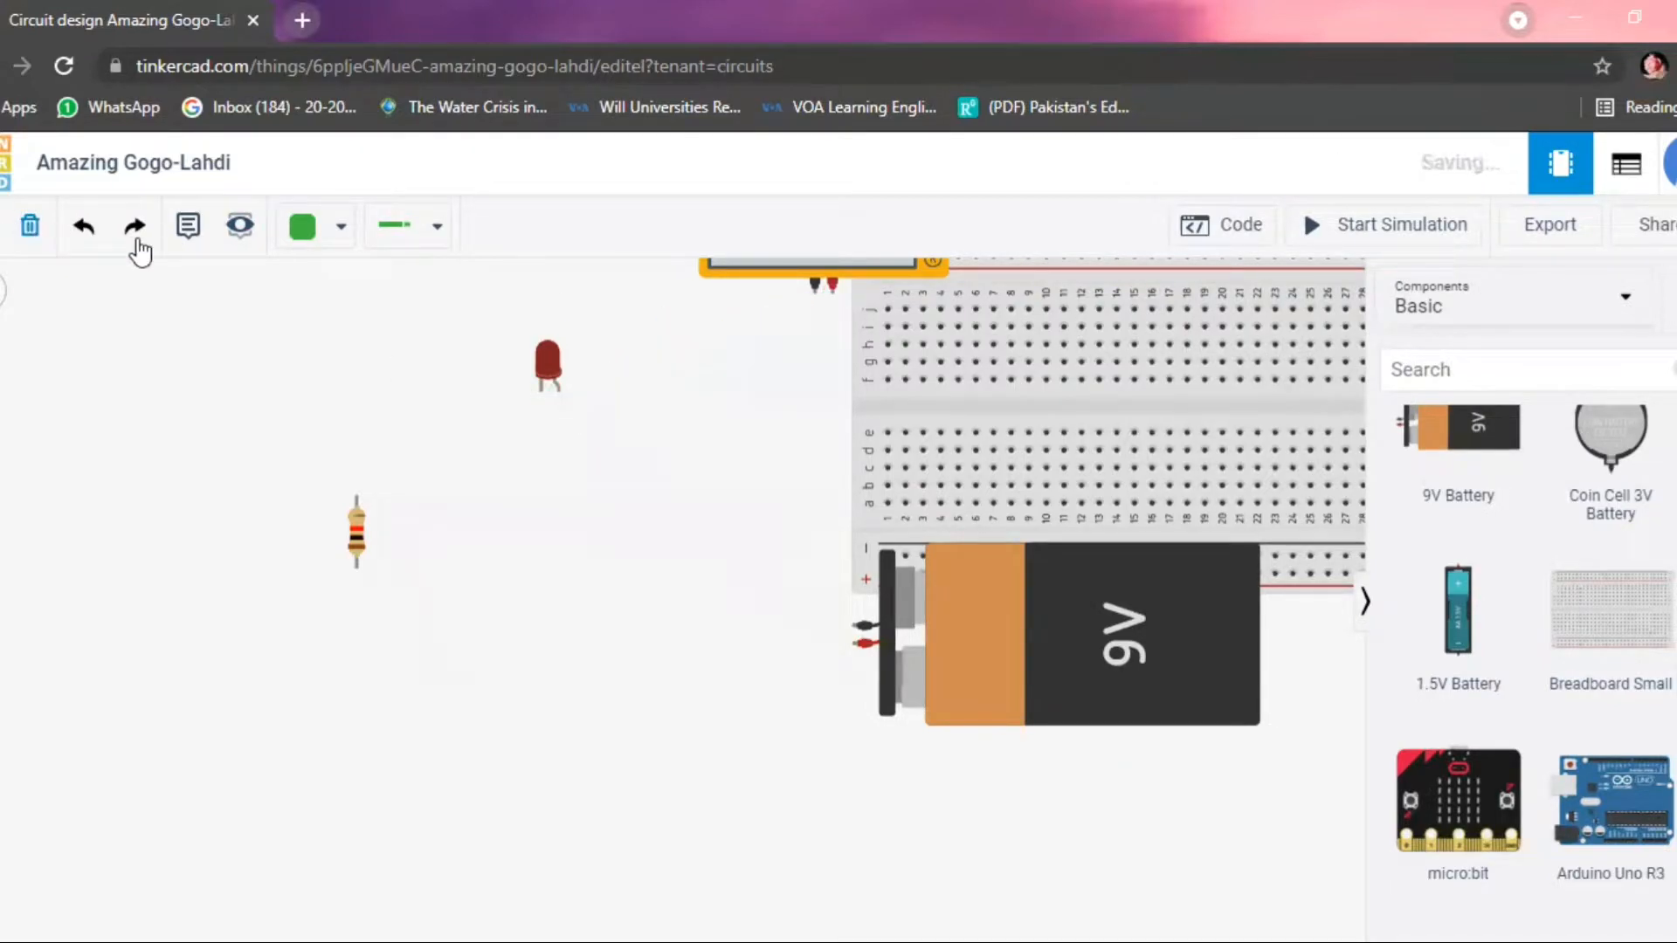
click(729, 266)
click(30, 225)
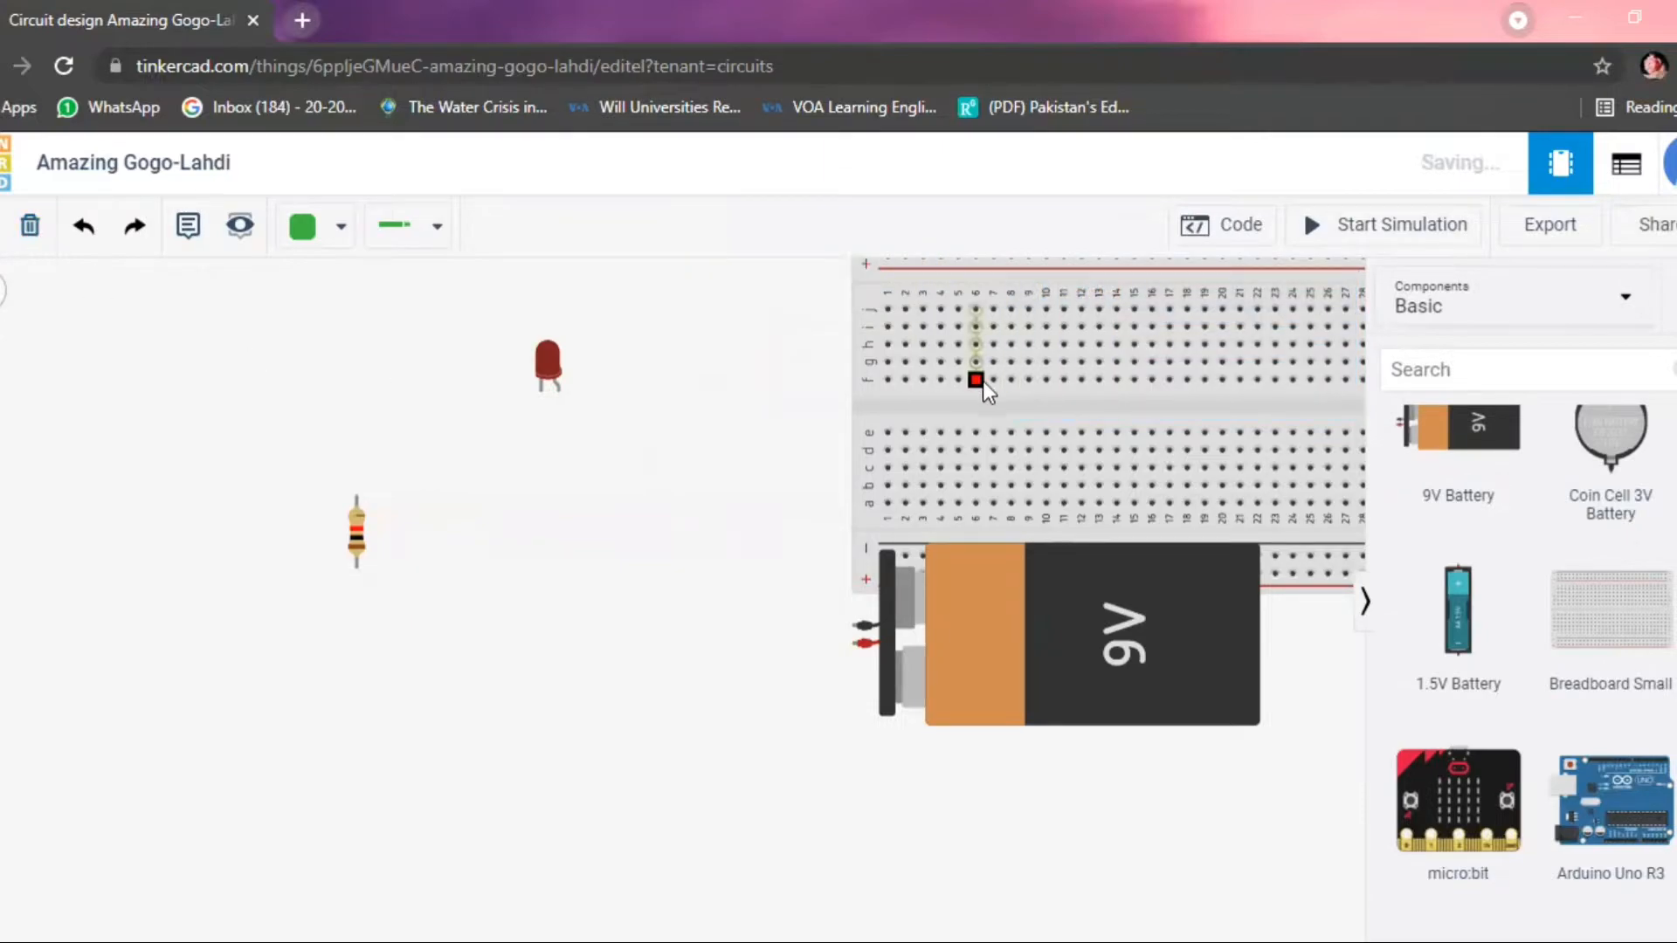
Position the breadboard in the open workspace and place the 9V battery beside the right end of its lower power rails.
drag(872, 409, 486, 455)
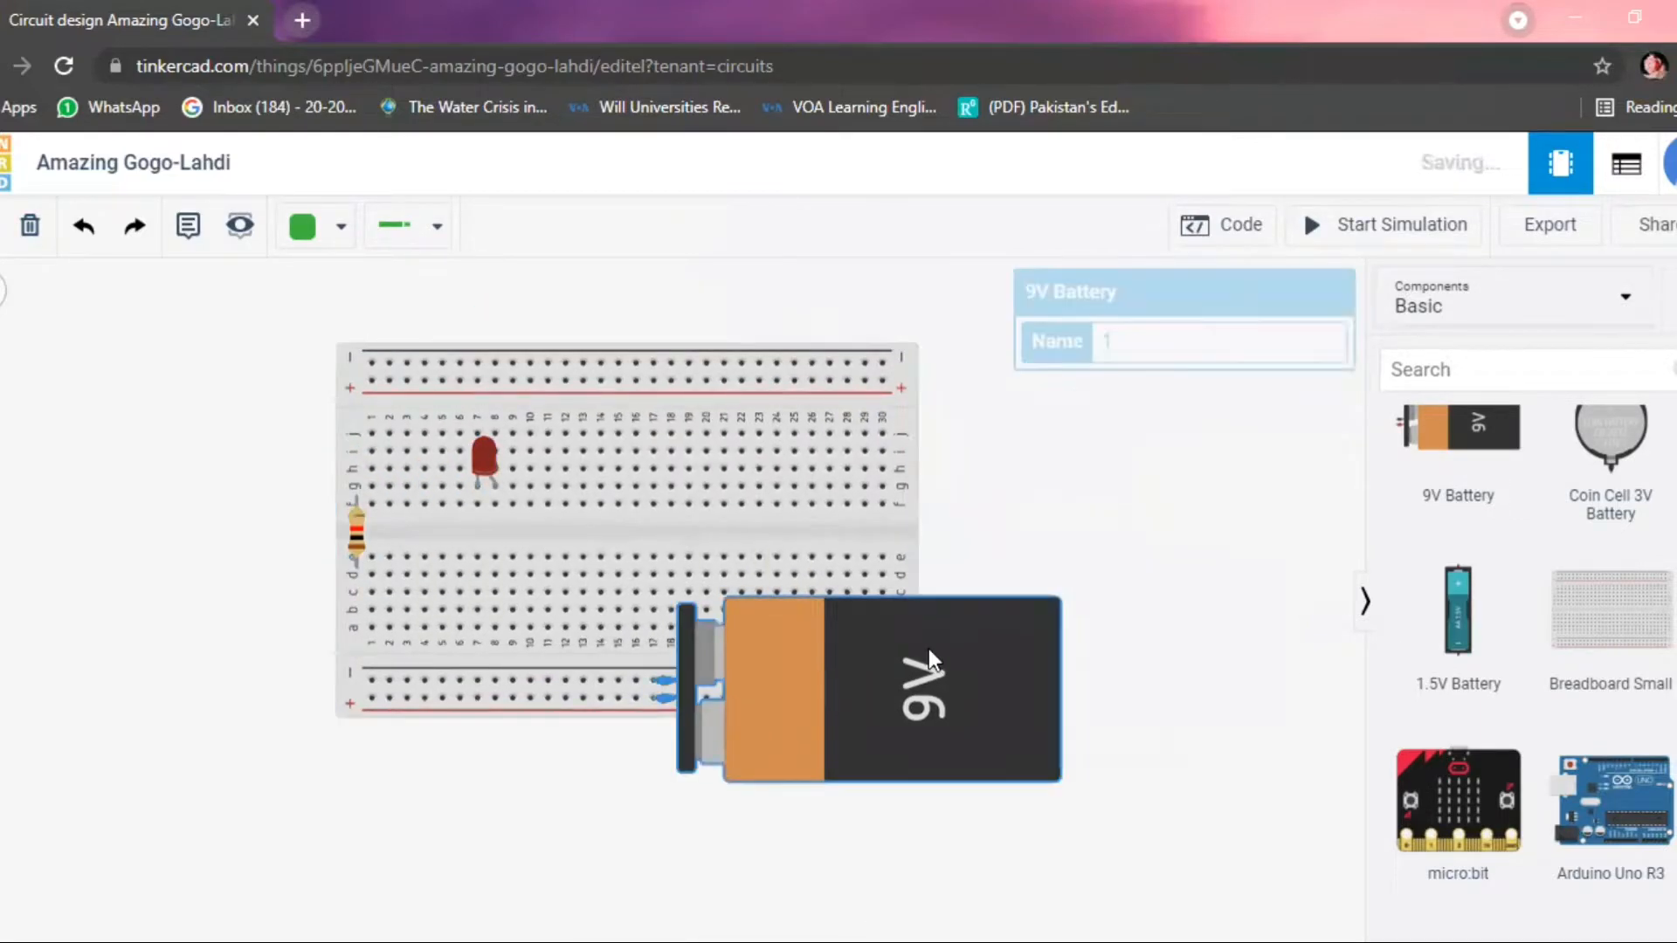
drag(930, 648, 1092, 631)
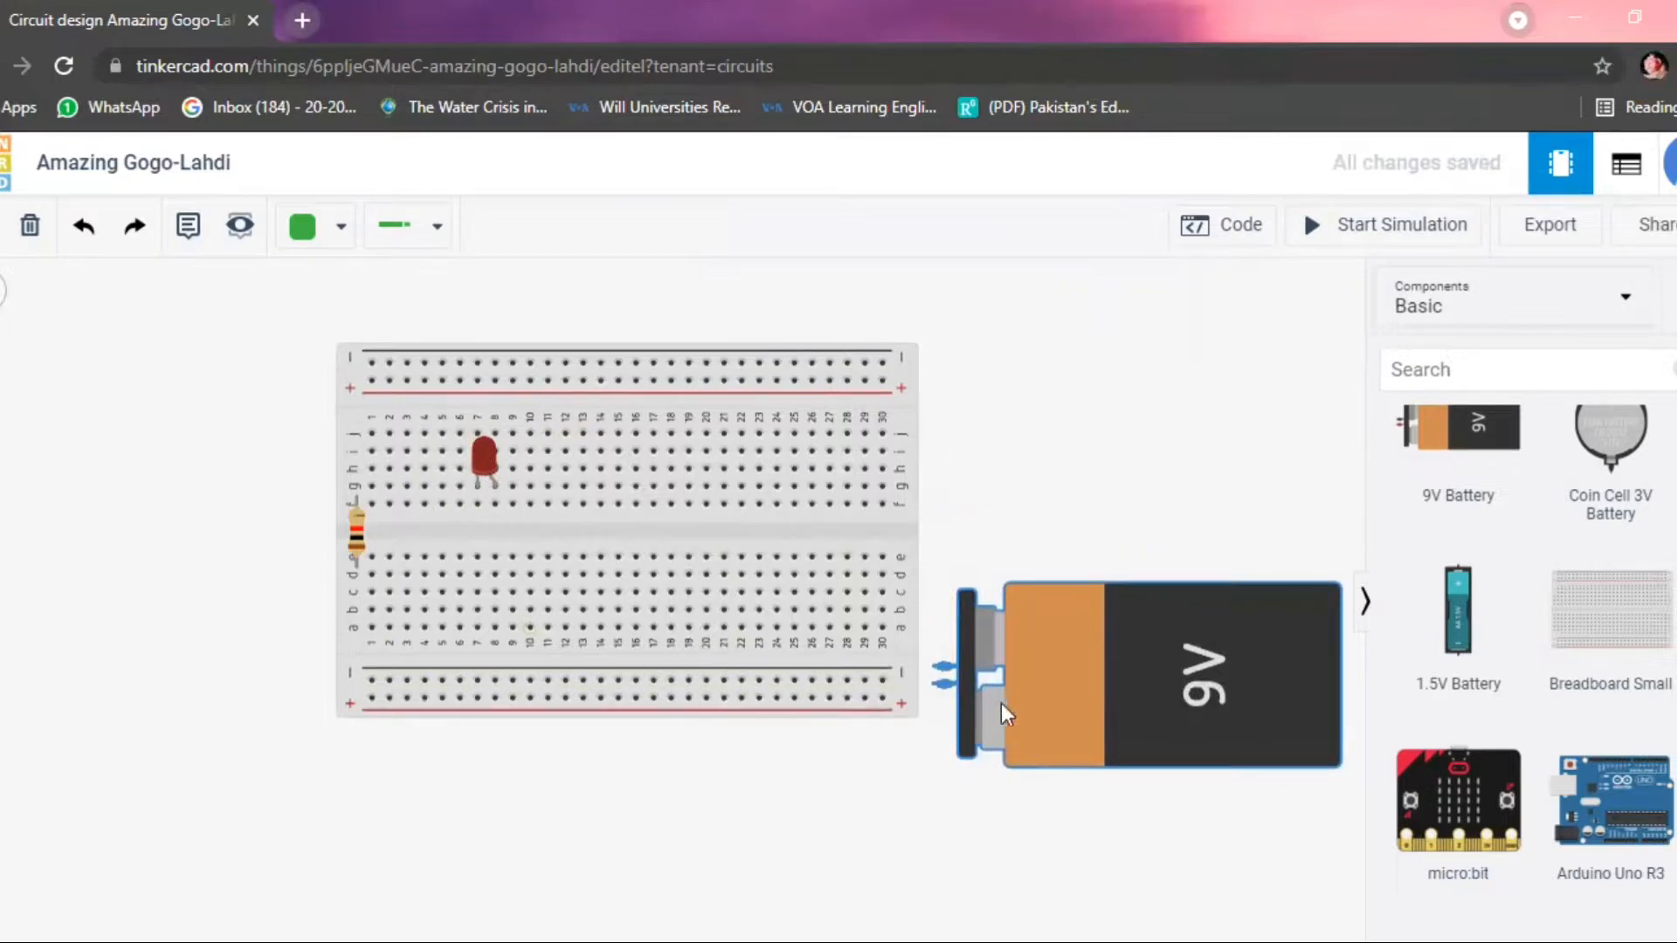
drag(999, 707, 1002, 725)
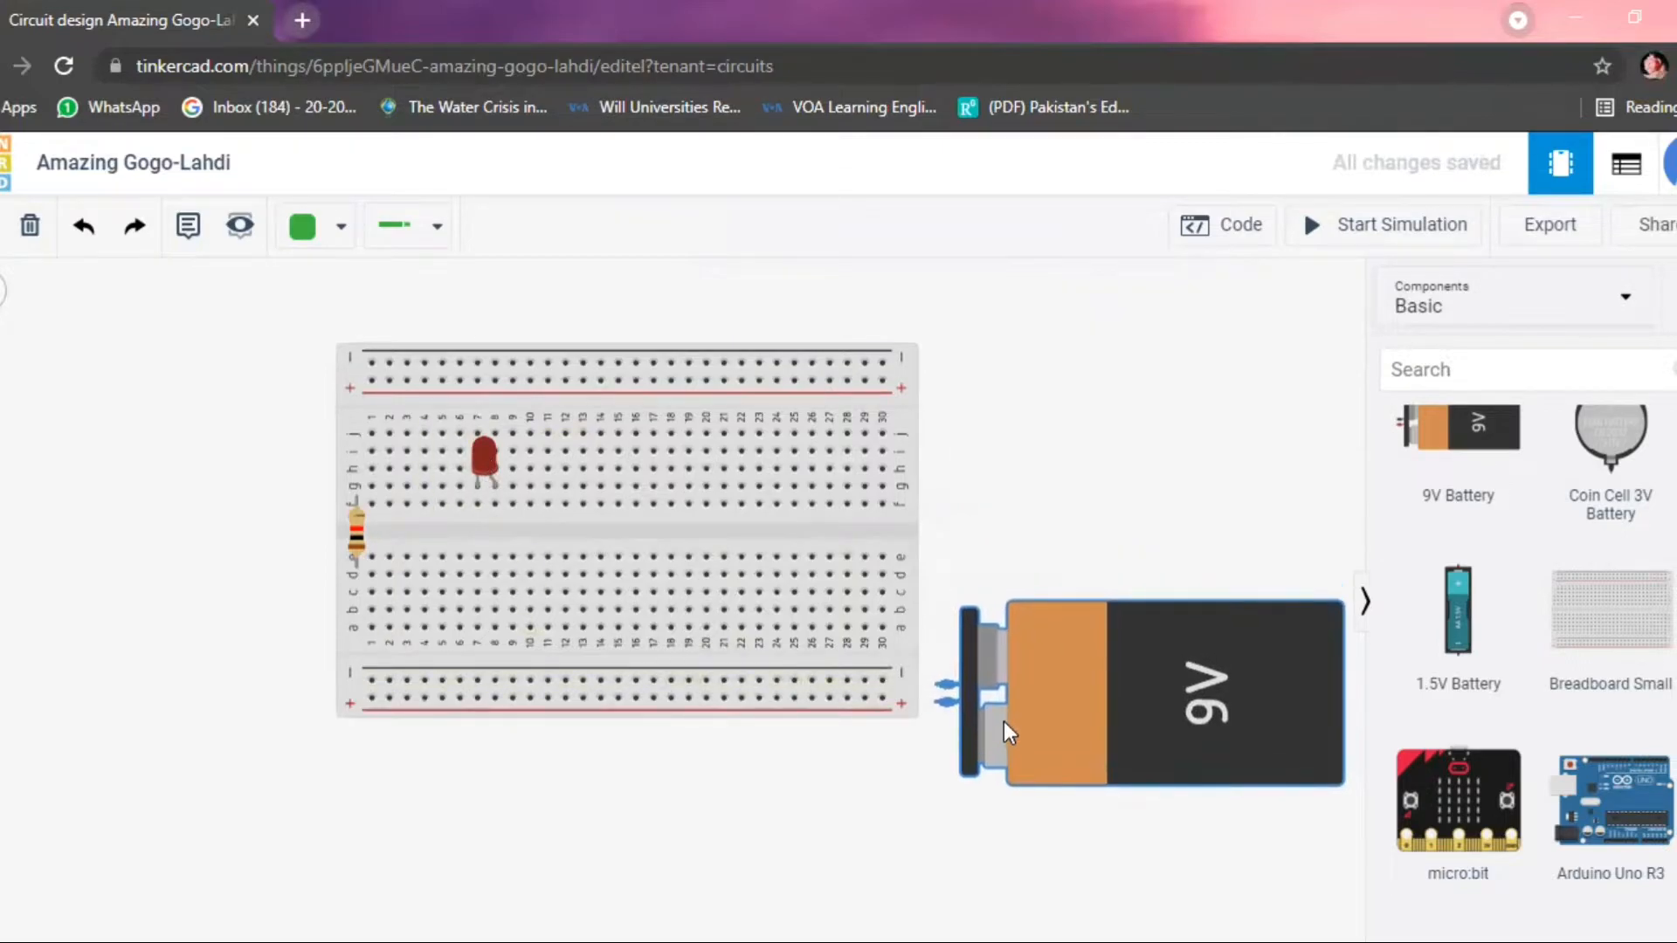
Wire the battery's positive and negative terminals to the last holes of the breadboard's lower positive and negative rails.
click(936, 706)
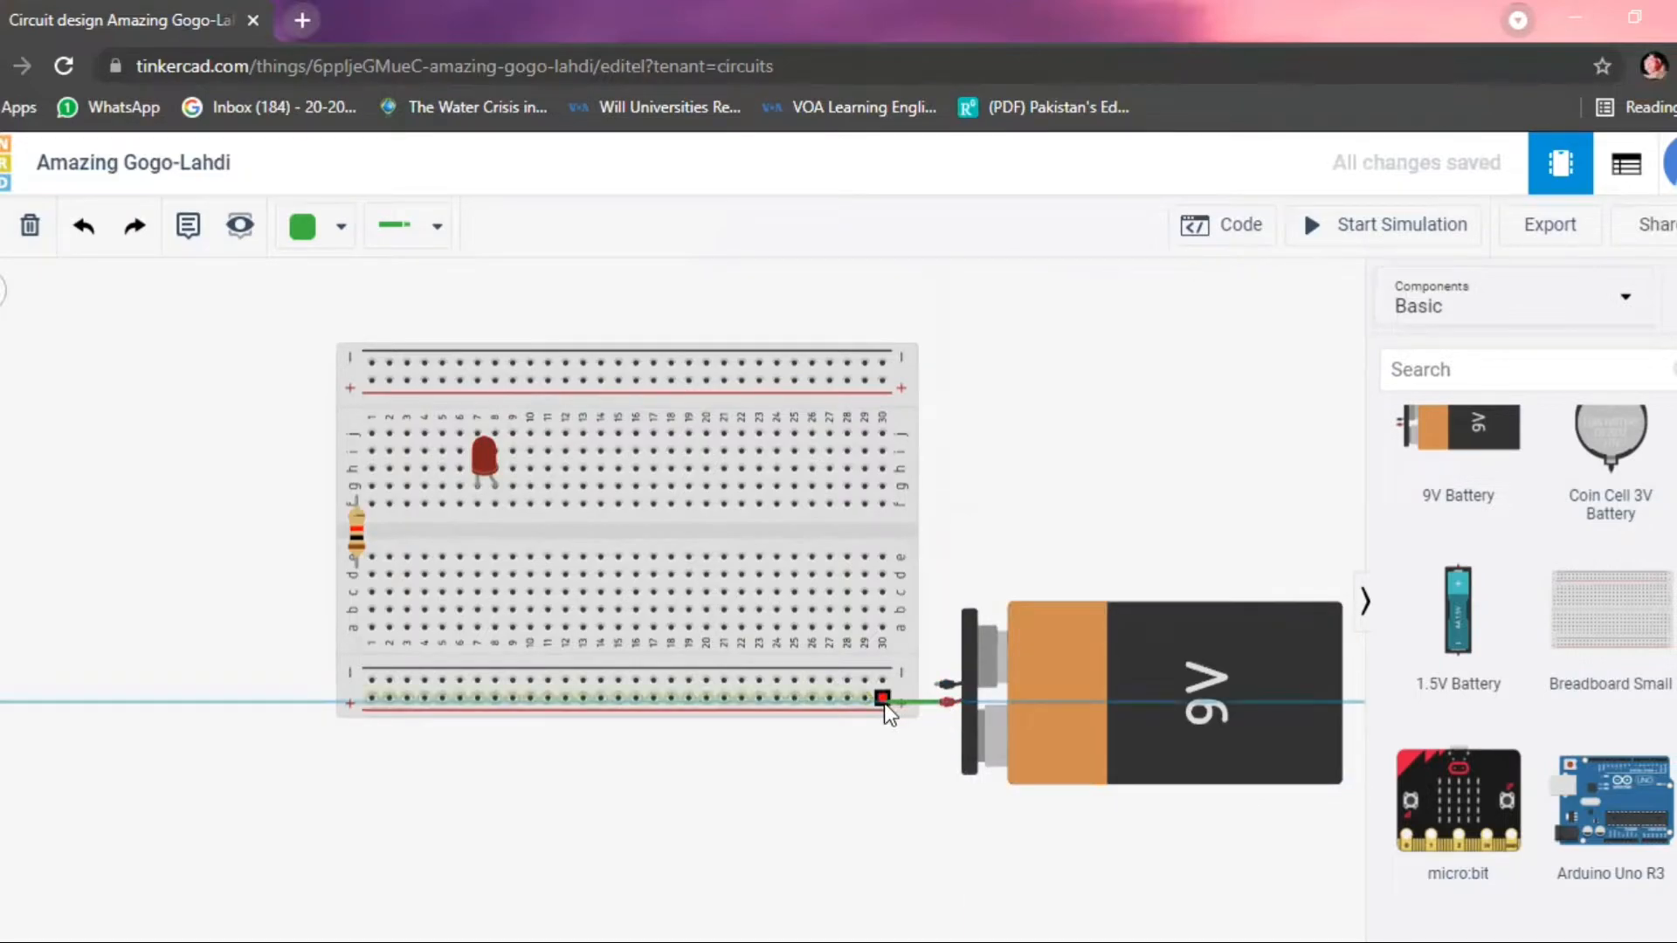
click(884, 702)
mouse_move(945, 683)
mouse_down()
mouse_move(905, 680)
mouse_move(956, 680)
mouse_up()
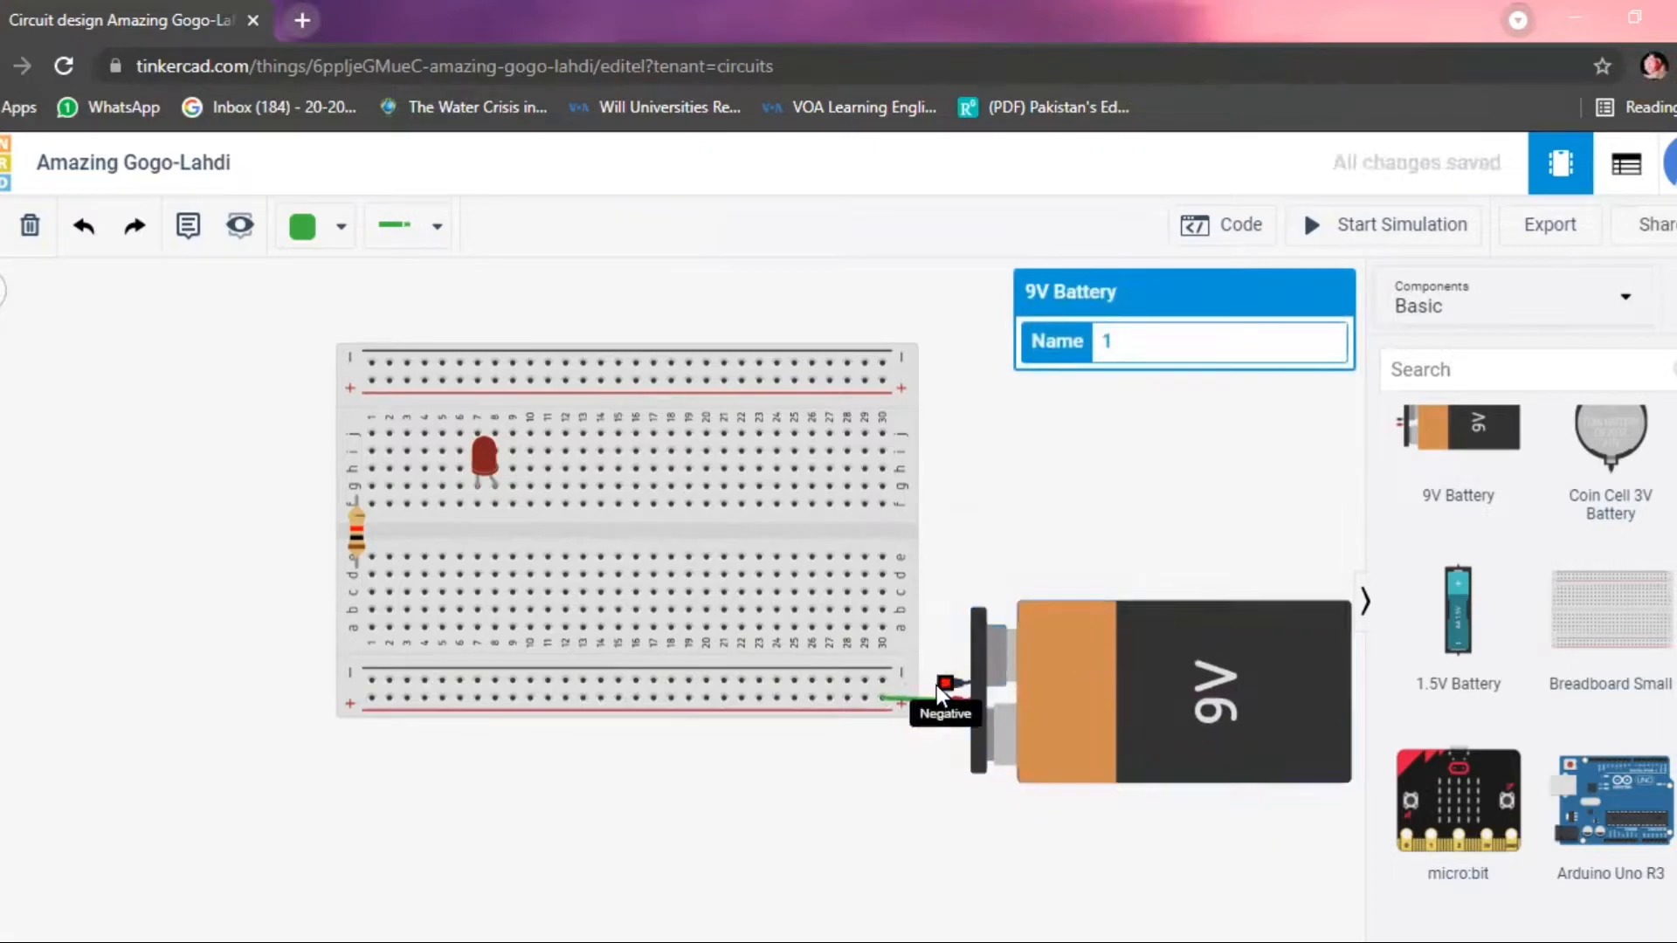
click(946, 685)
click(884, 683)
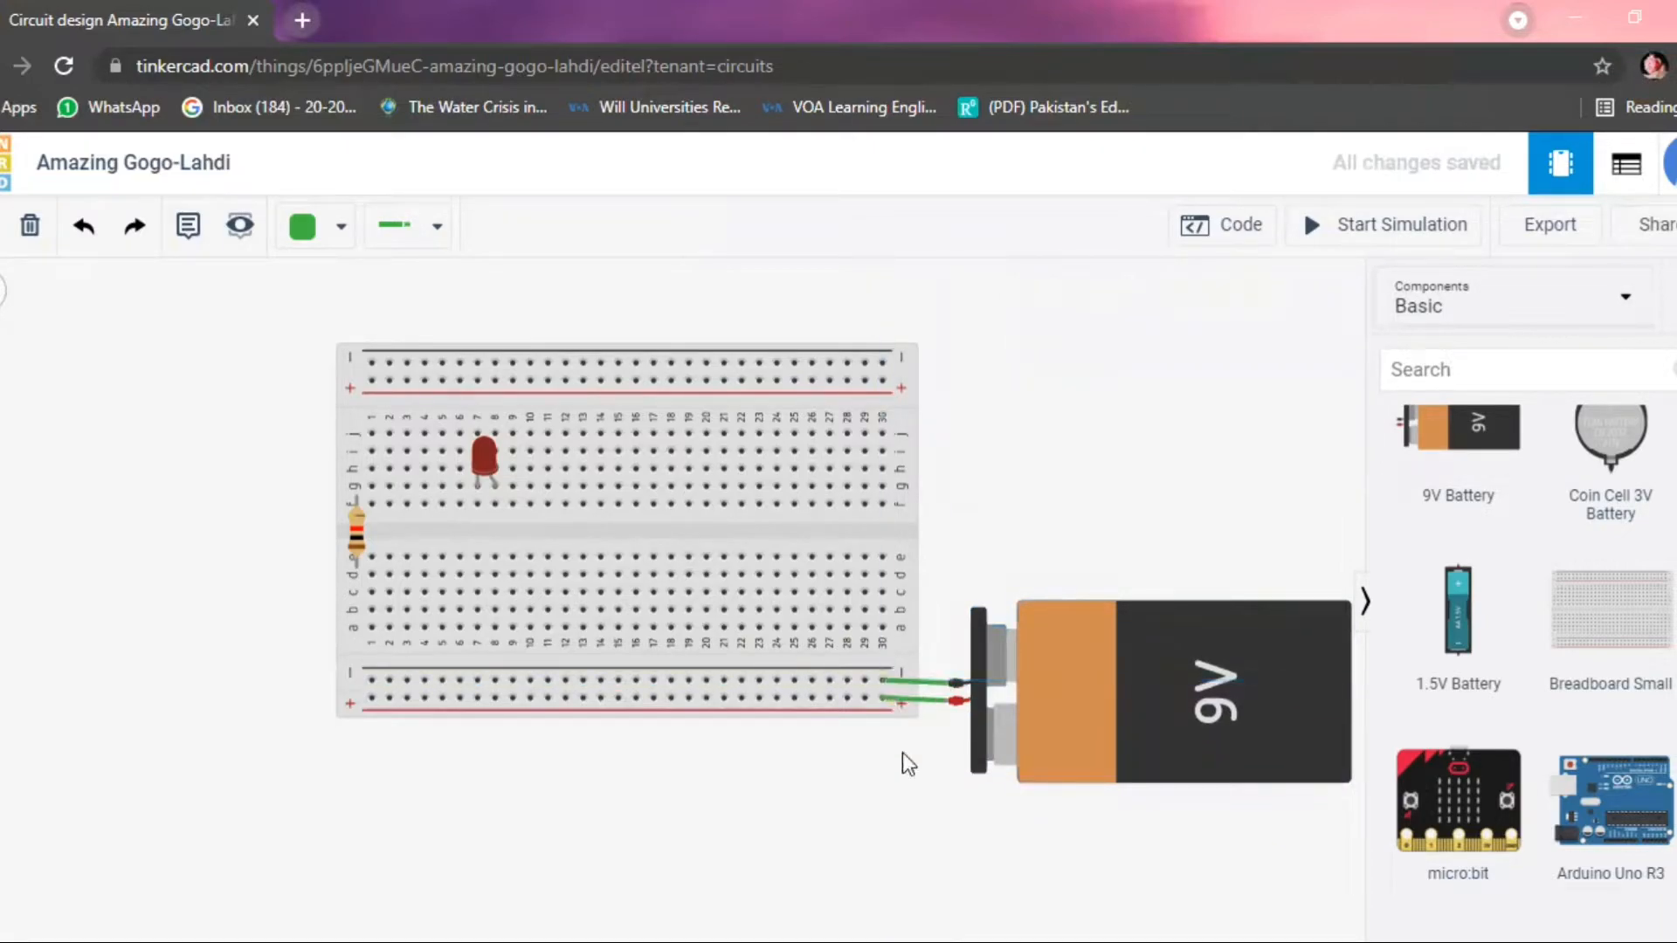
Place the LED on the breadboard with its legs in row c, columns 22 and 23.
drag(483, 461, 737, 526)
click(694, 550)
drag(757, 563, 757, 559)
Rotate the resistor to horizontal and seat it in breadboard row b from column 23 to column 27, without the stray wire.
drag(363, 531, 618, 606)
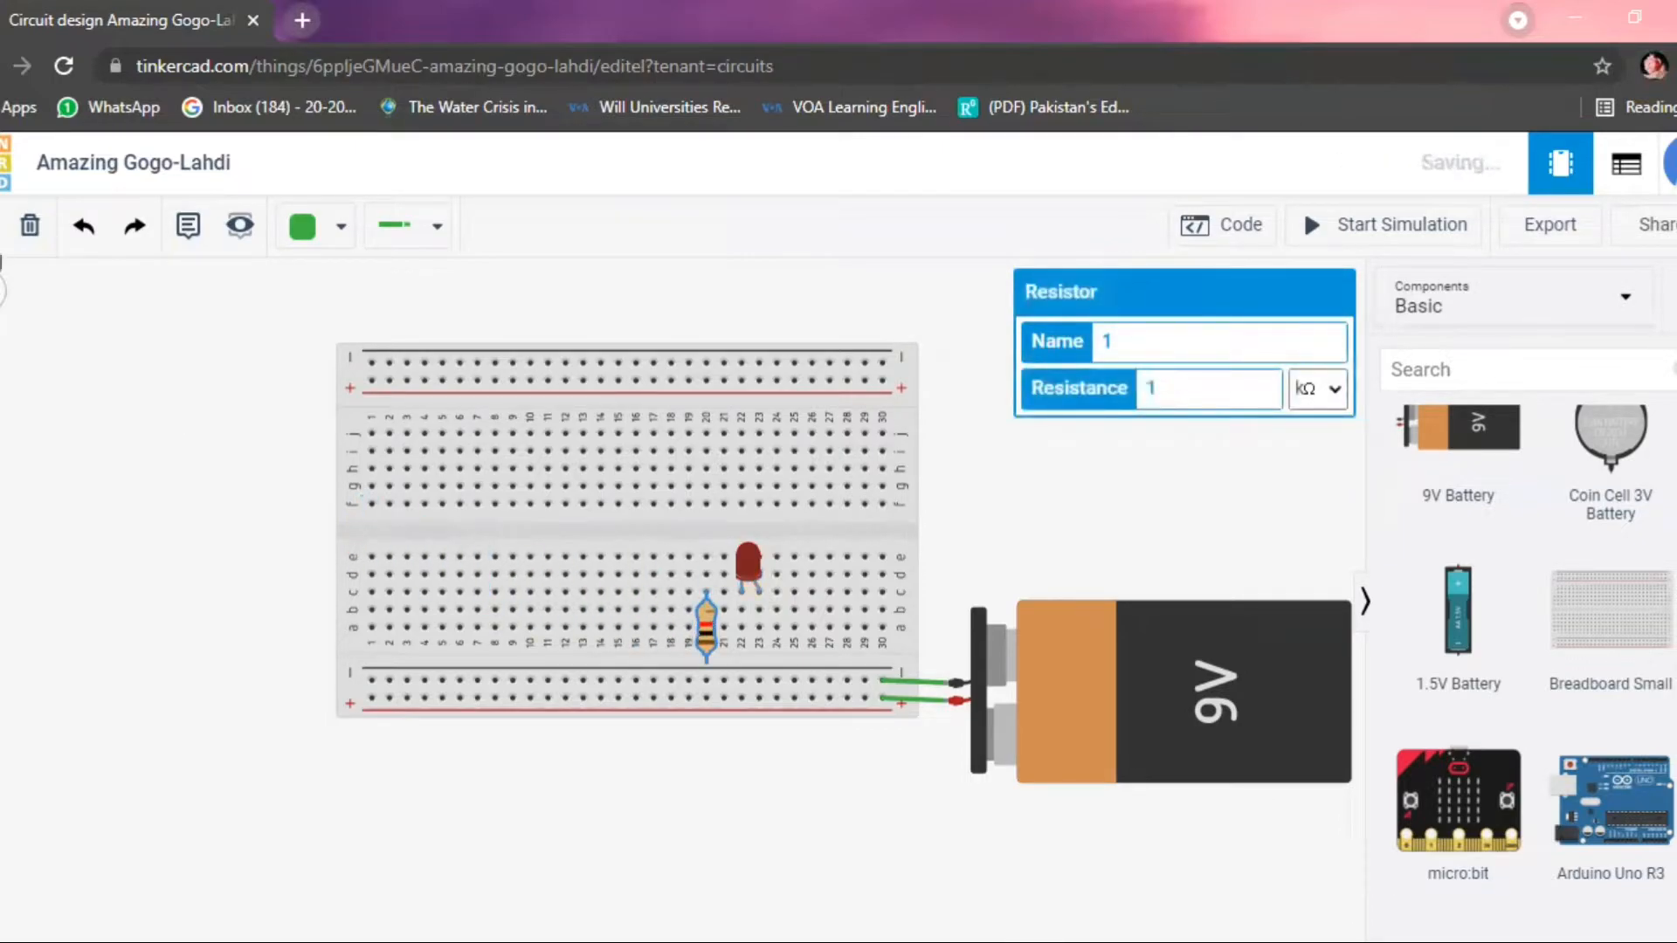
key(r)
key(r)
key(r)
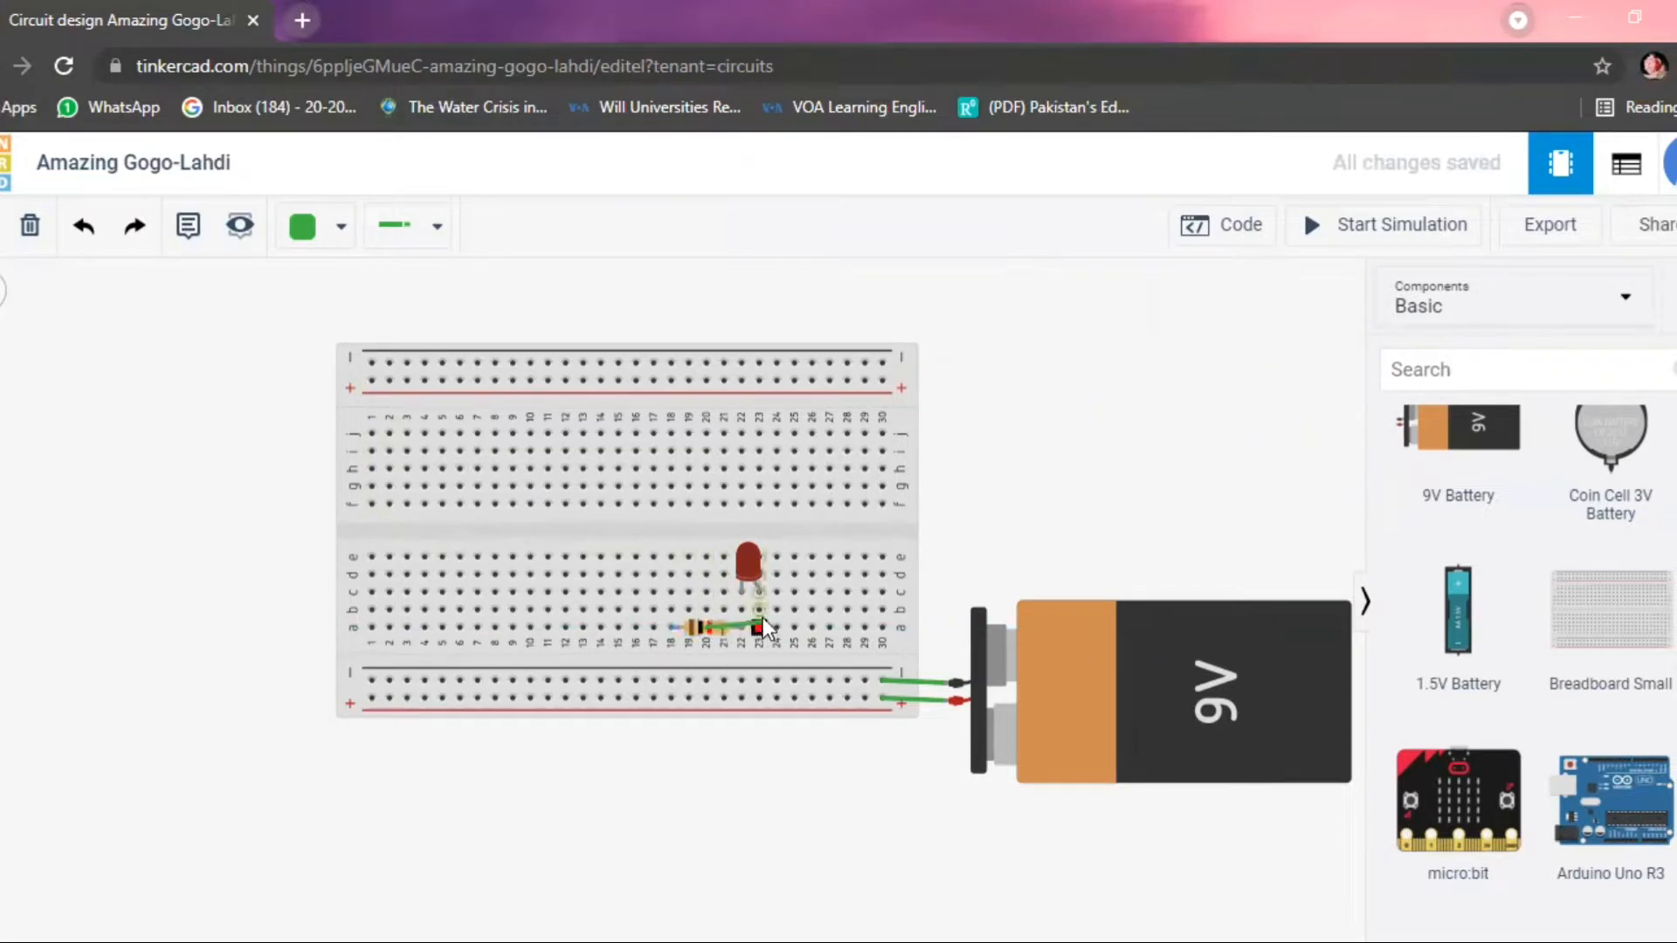
click(699, 626)
click(29, 225)
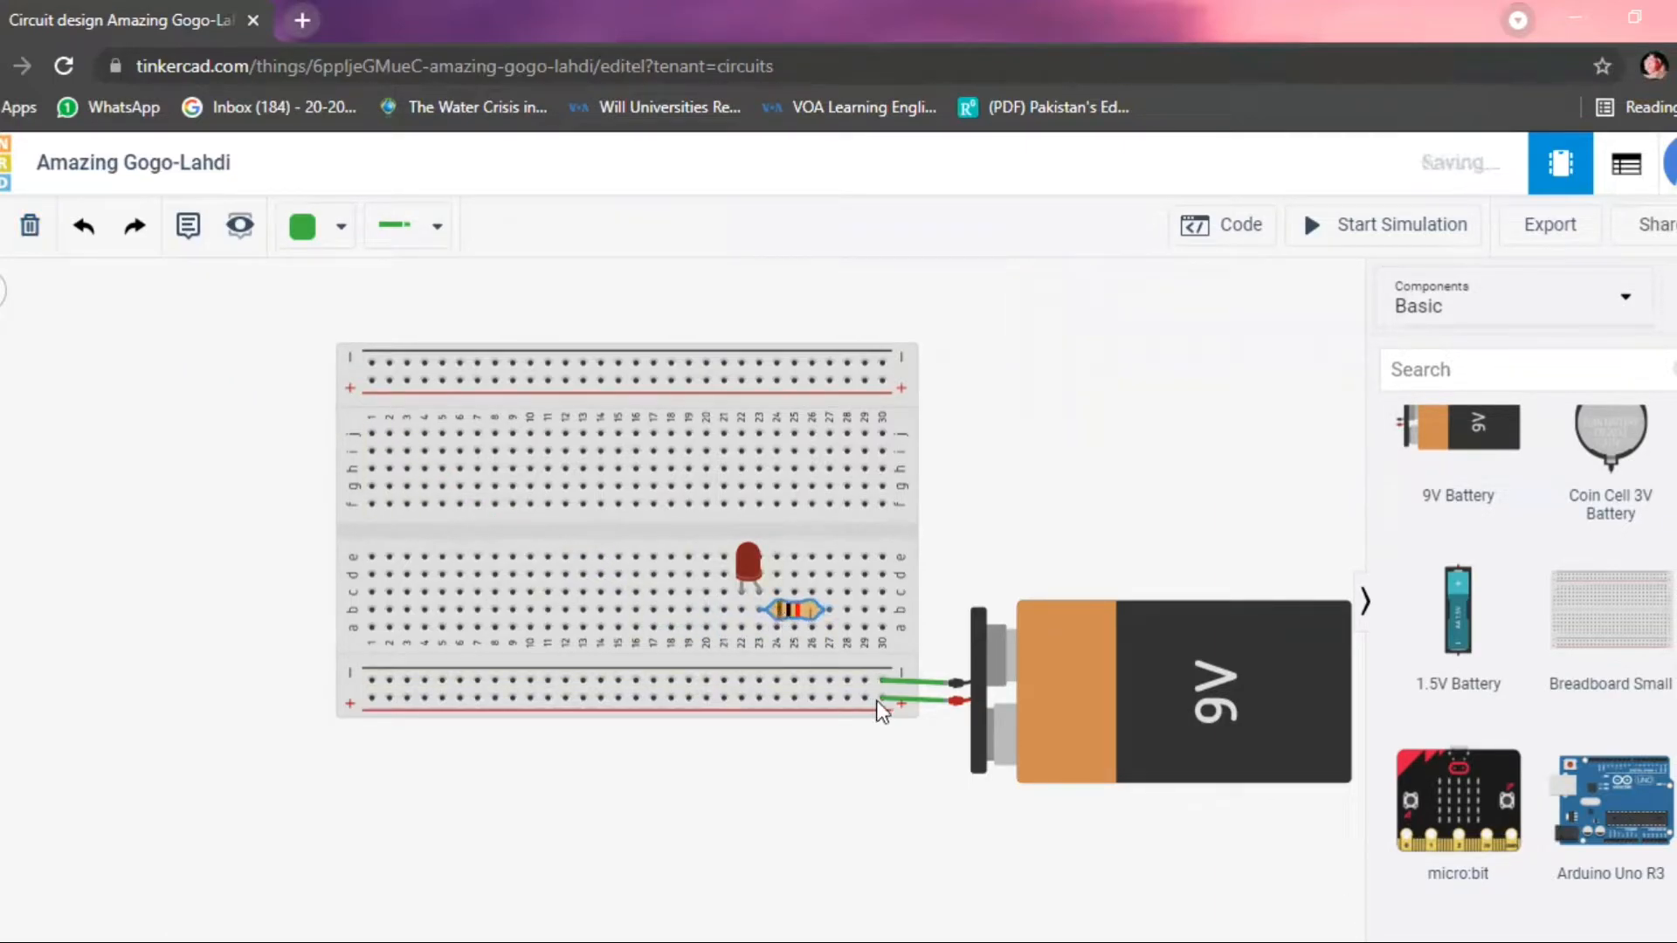
Extend the battery's positive wire to column 27 of the lower positive rail and wire that point to the resistor's right terminal.
click(947, 702)
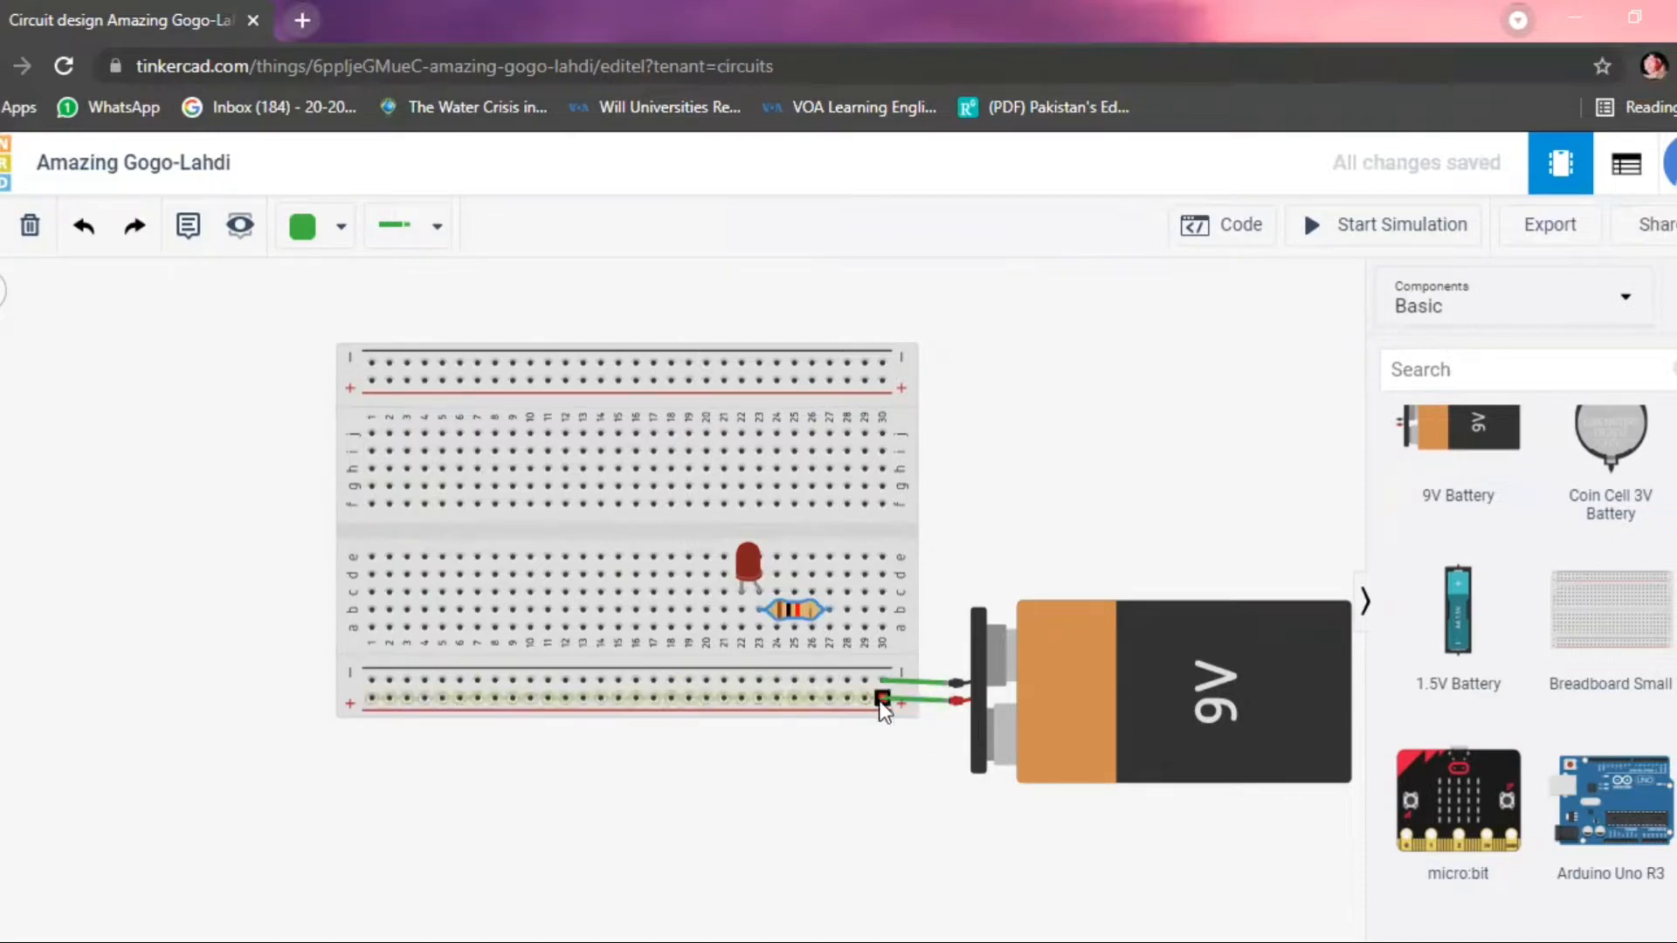
click(828, 699)
mouse_move(829, 698)
mouse_down()
mouse_move(819, 665)
mouse_move(833, 694)
mouse_up()
click(827, 614)
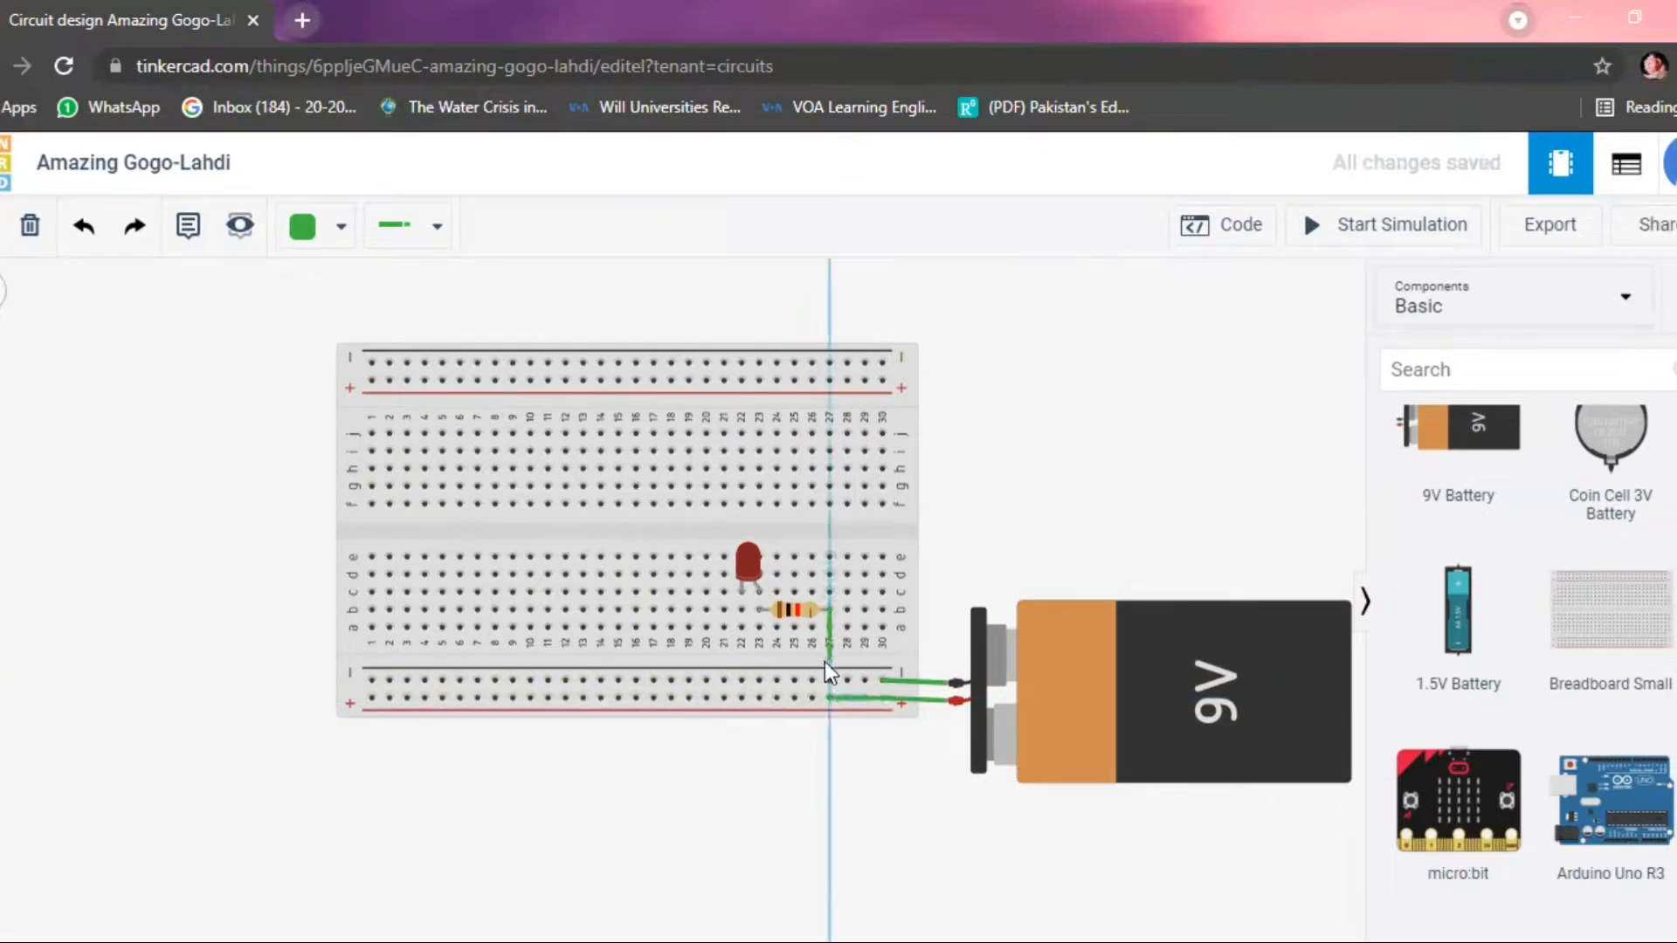
click(831, 696)
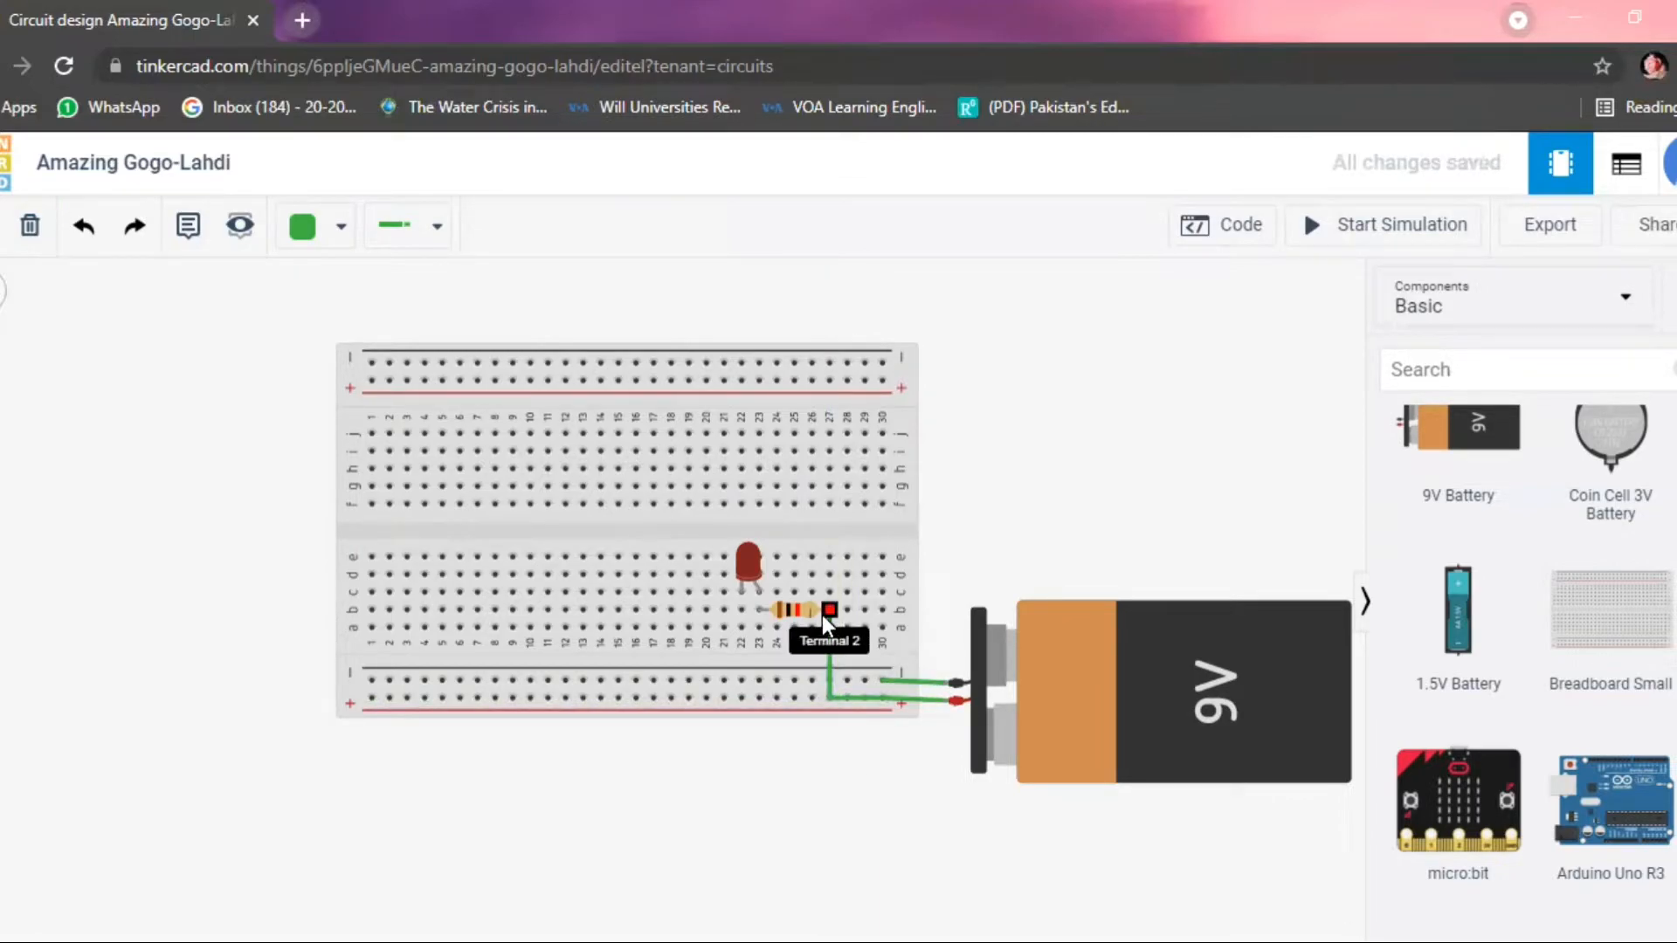
Wire the LED's left leg straight down to the lower negative rail and start the simulation.
click(742, 591)
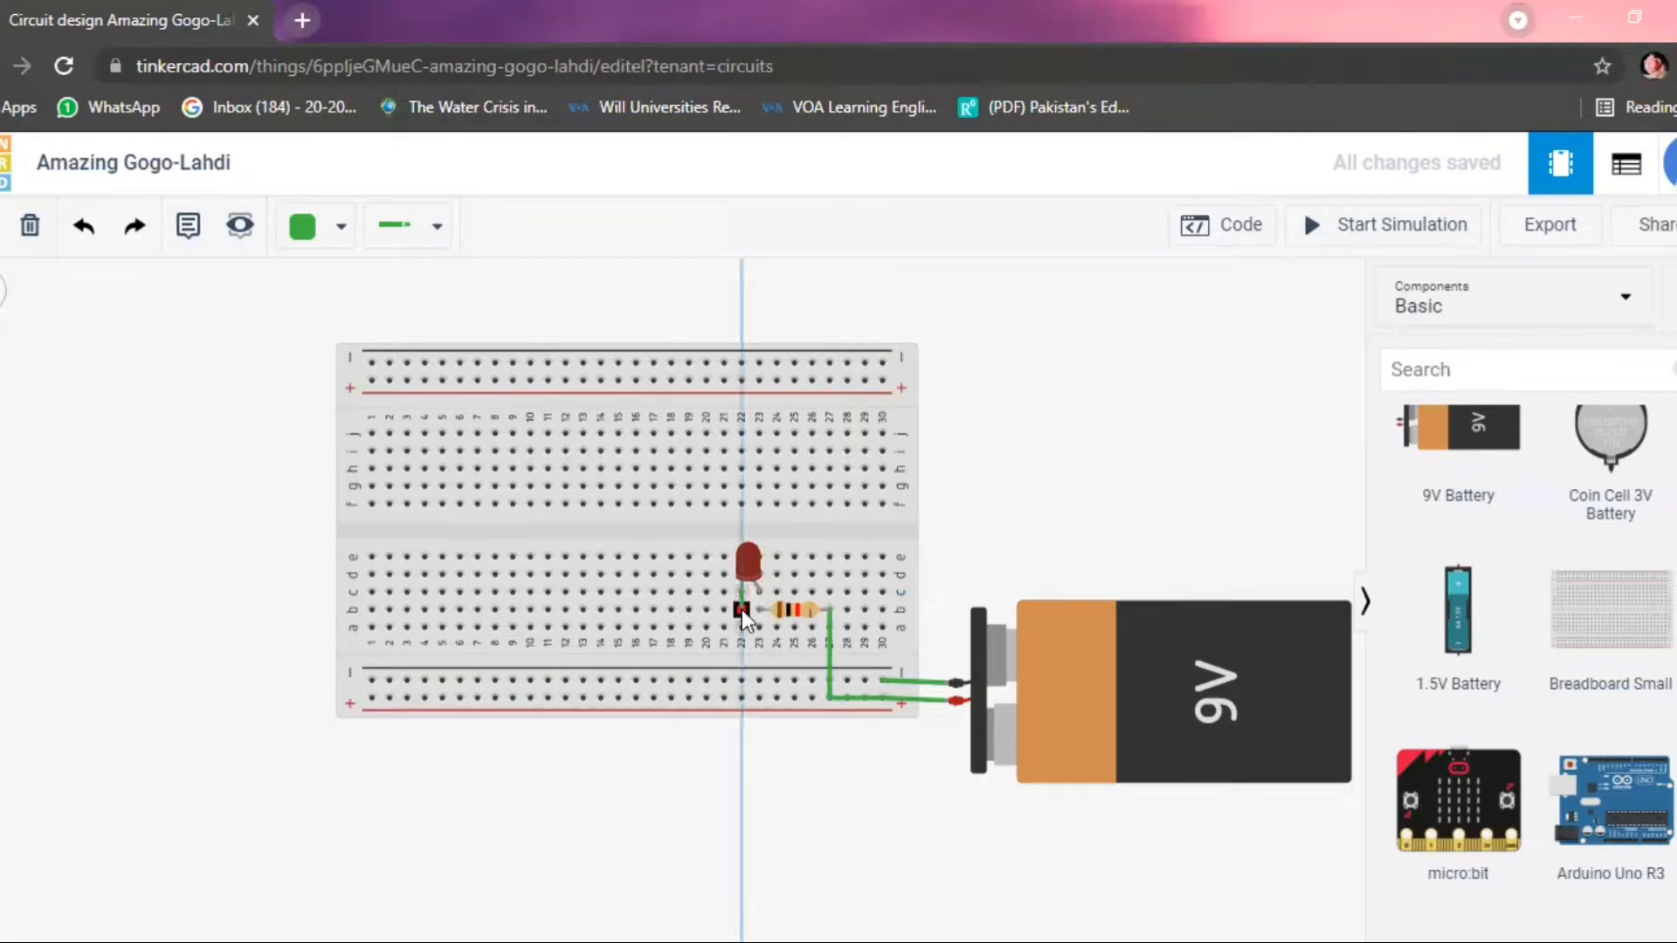
click(742, 677)
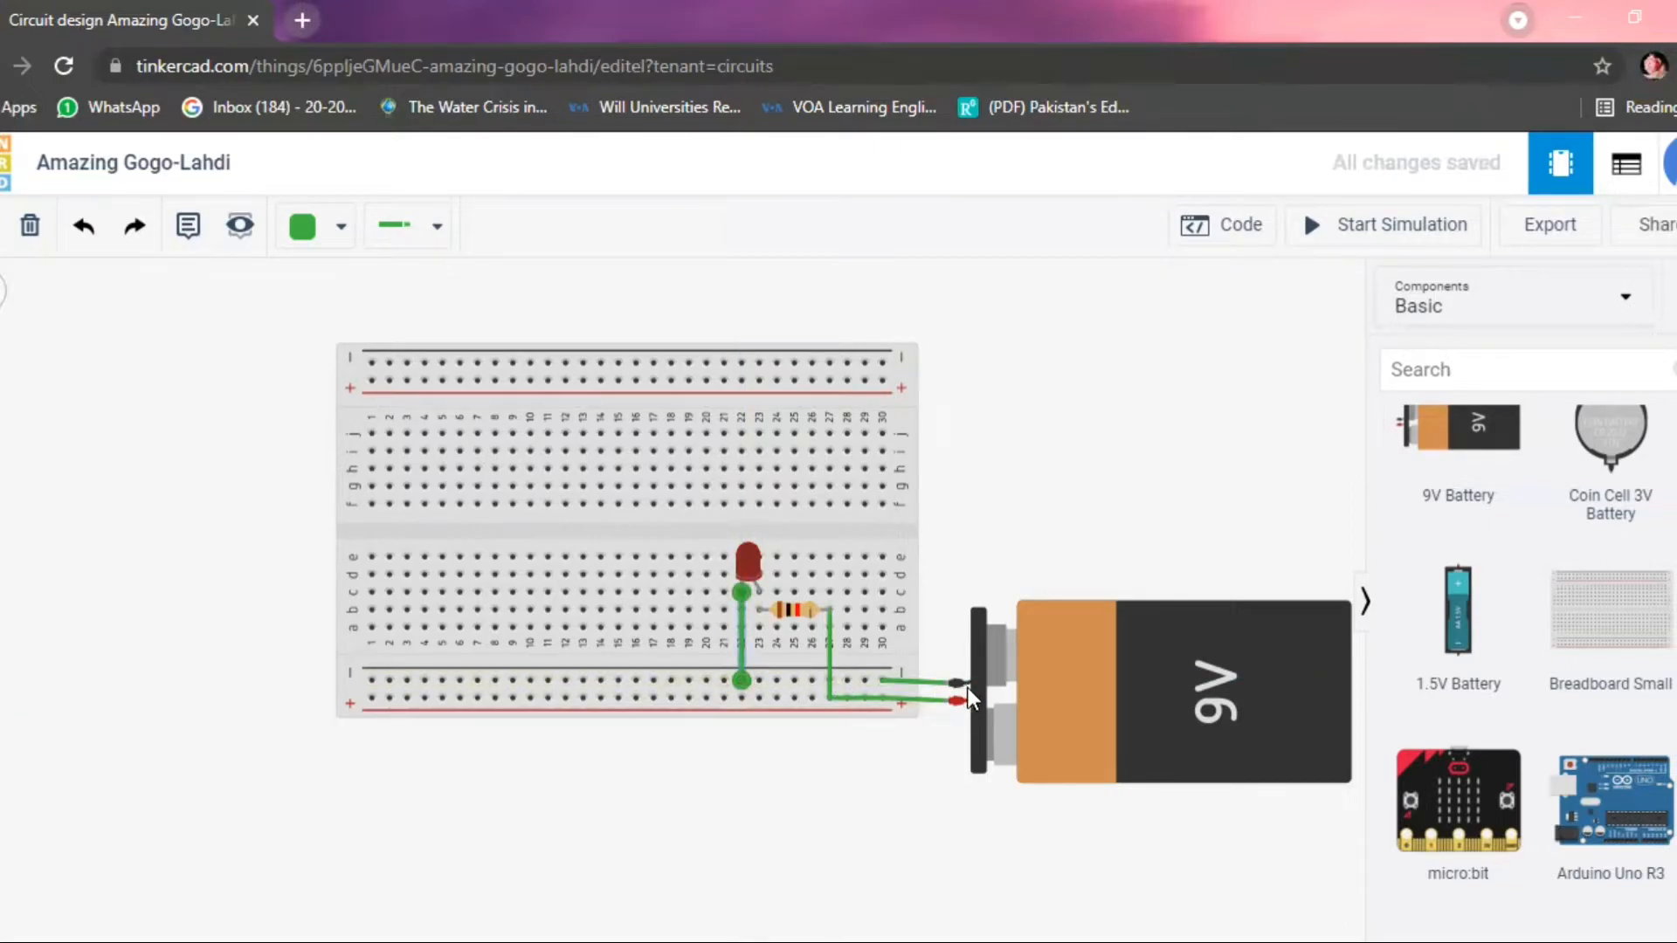
click(1131, 413)
click(1404, 224)
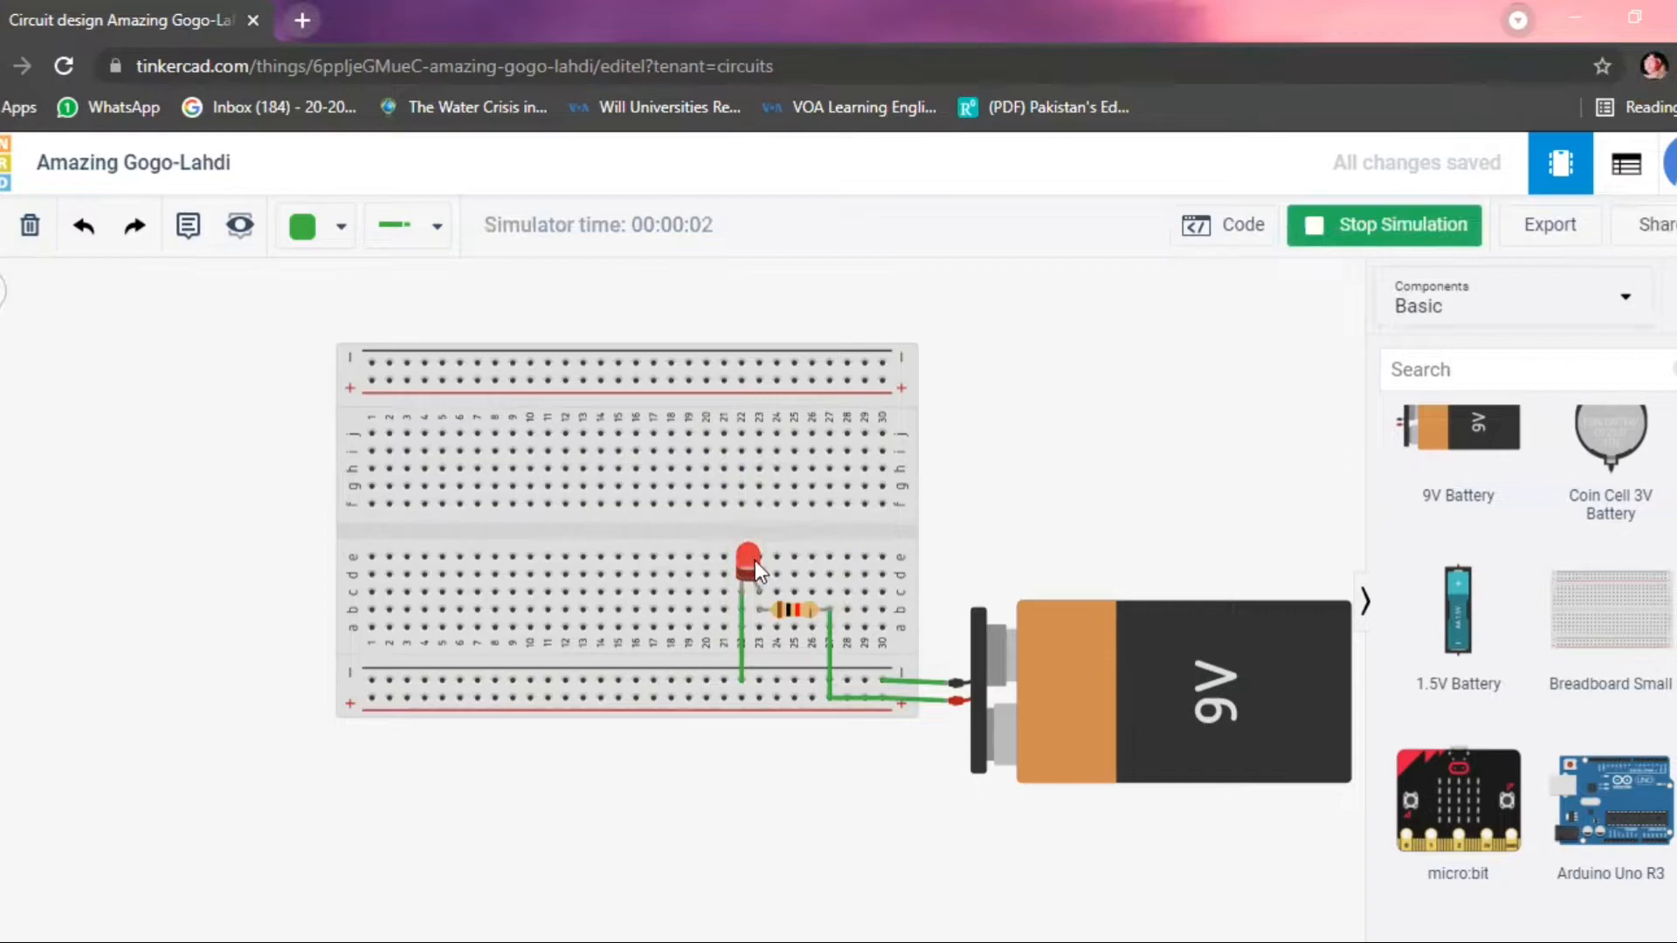
Set the resistor's resistance to 1000 kΩ during the simulation, and restart the simulation.
click(789, 616)
click(1175, 390)
text(0000)
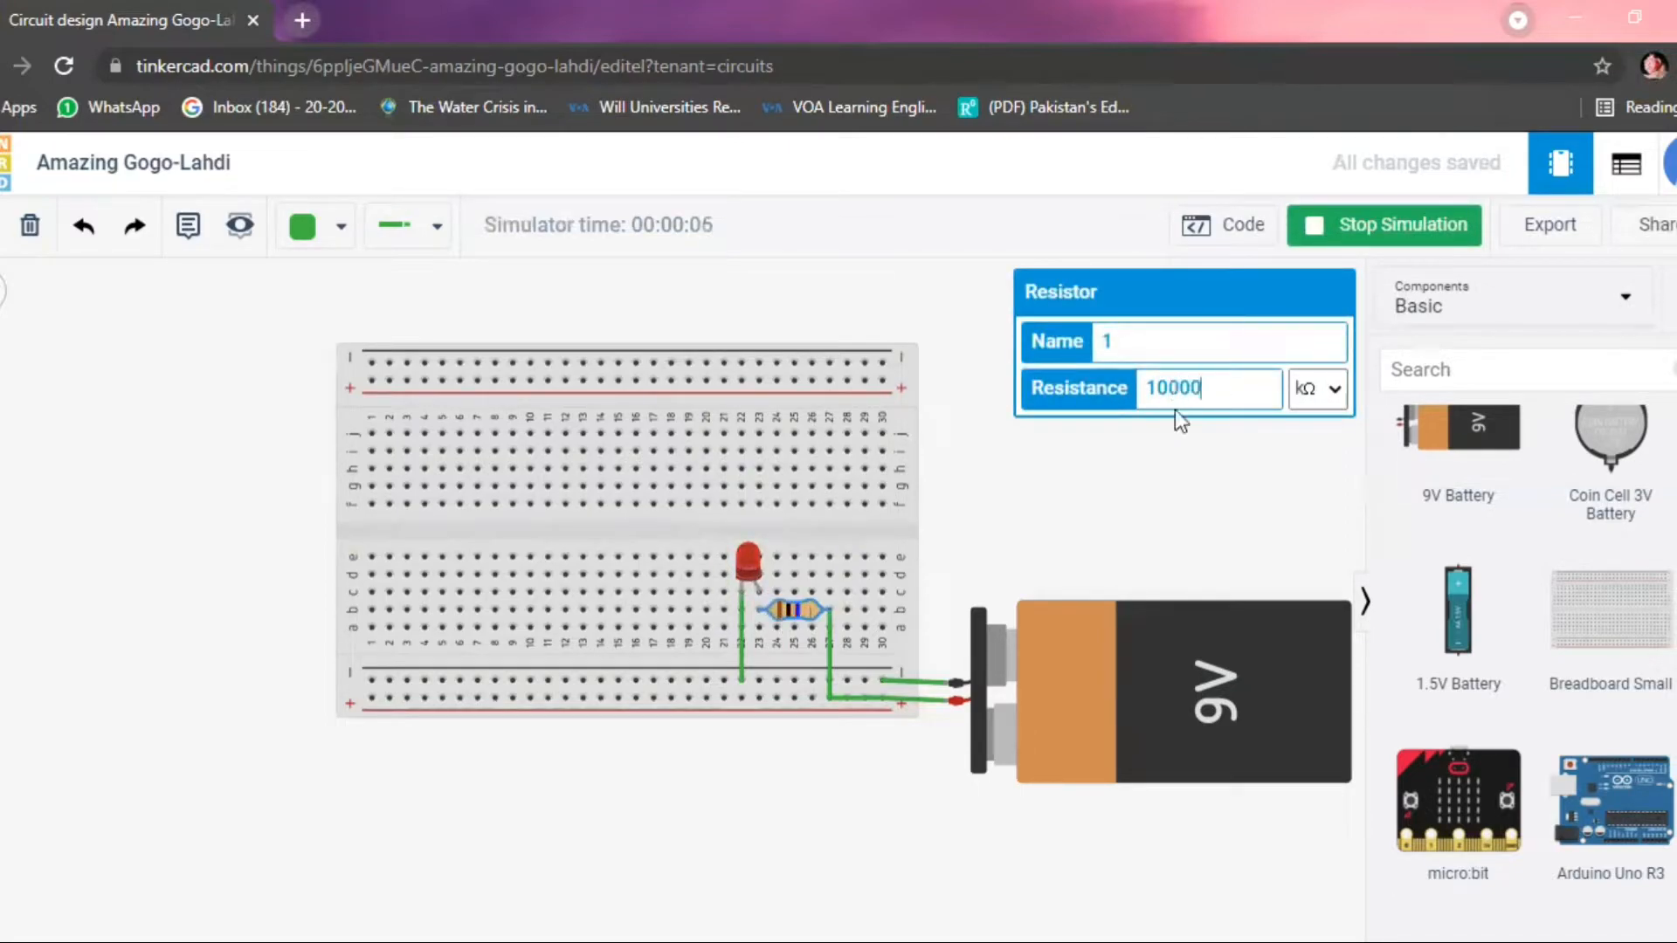
key(BackSpace)
click(1248, 464)
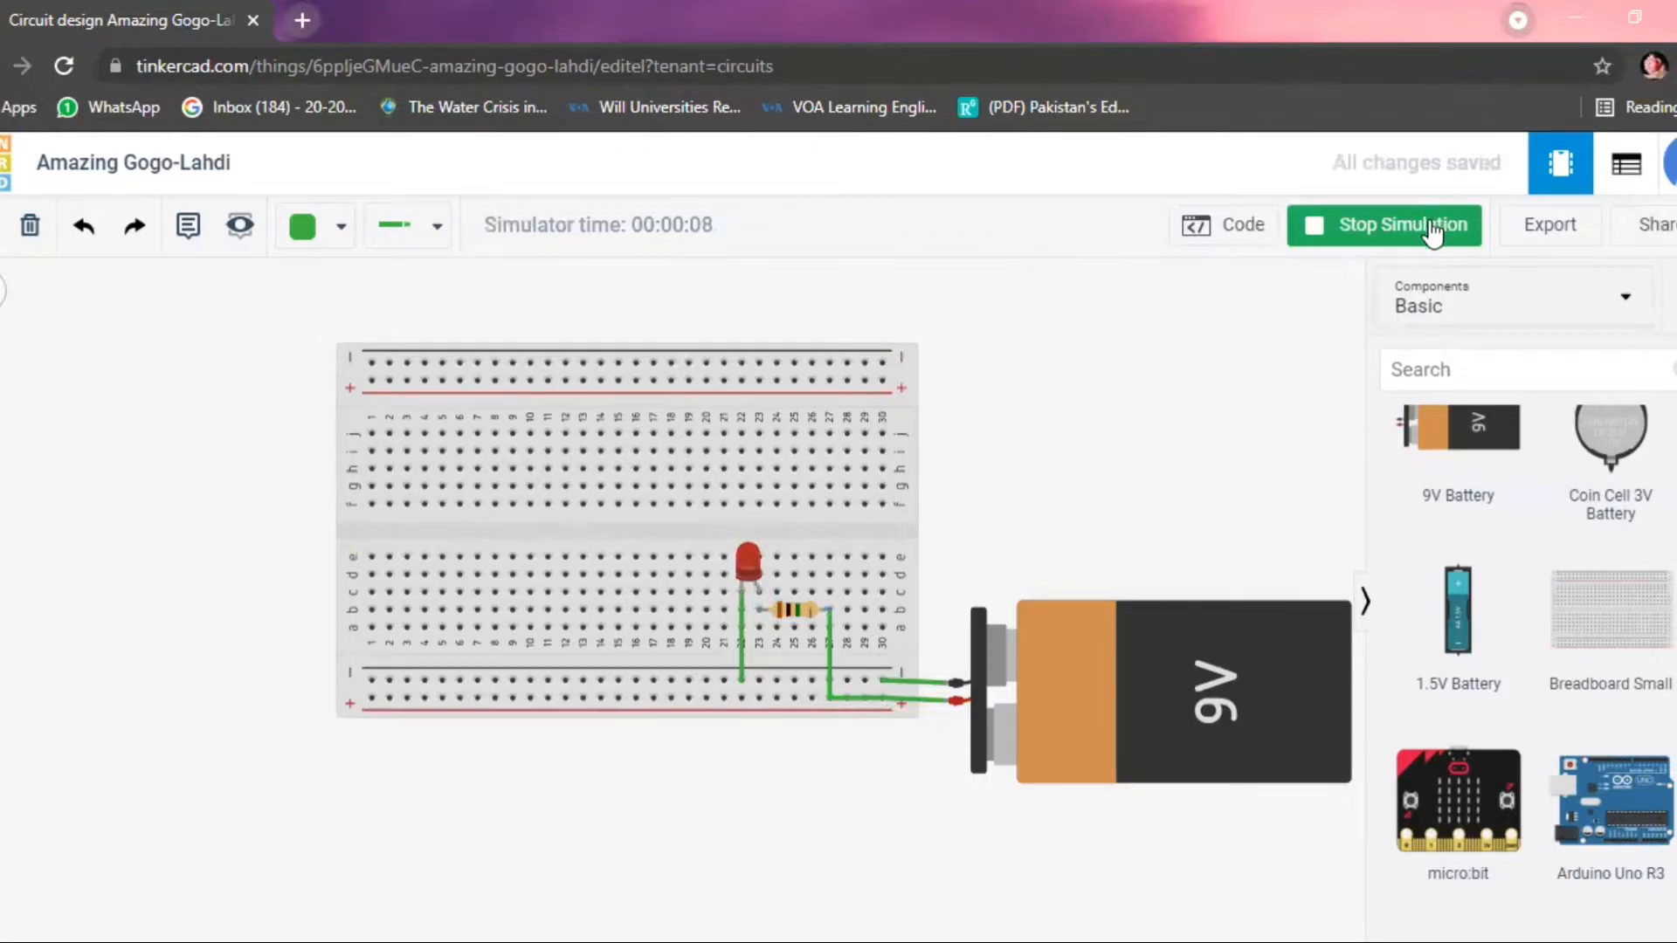
click(1323, 229)
click(1337, 232)
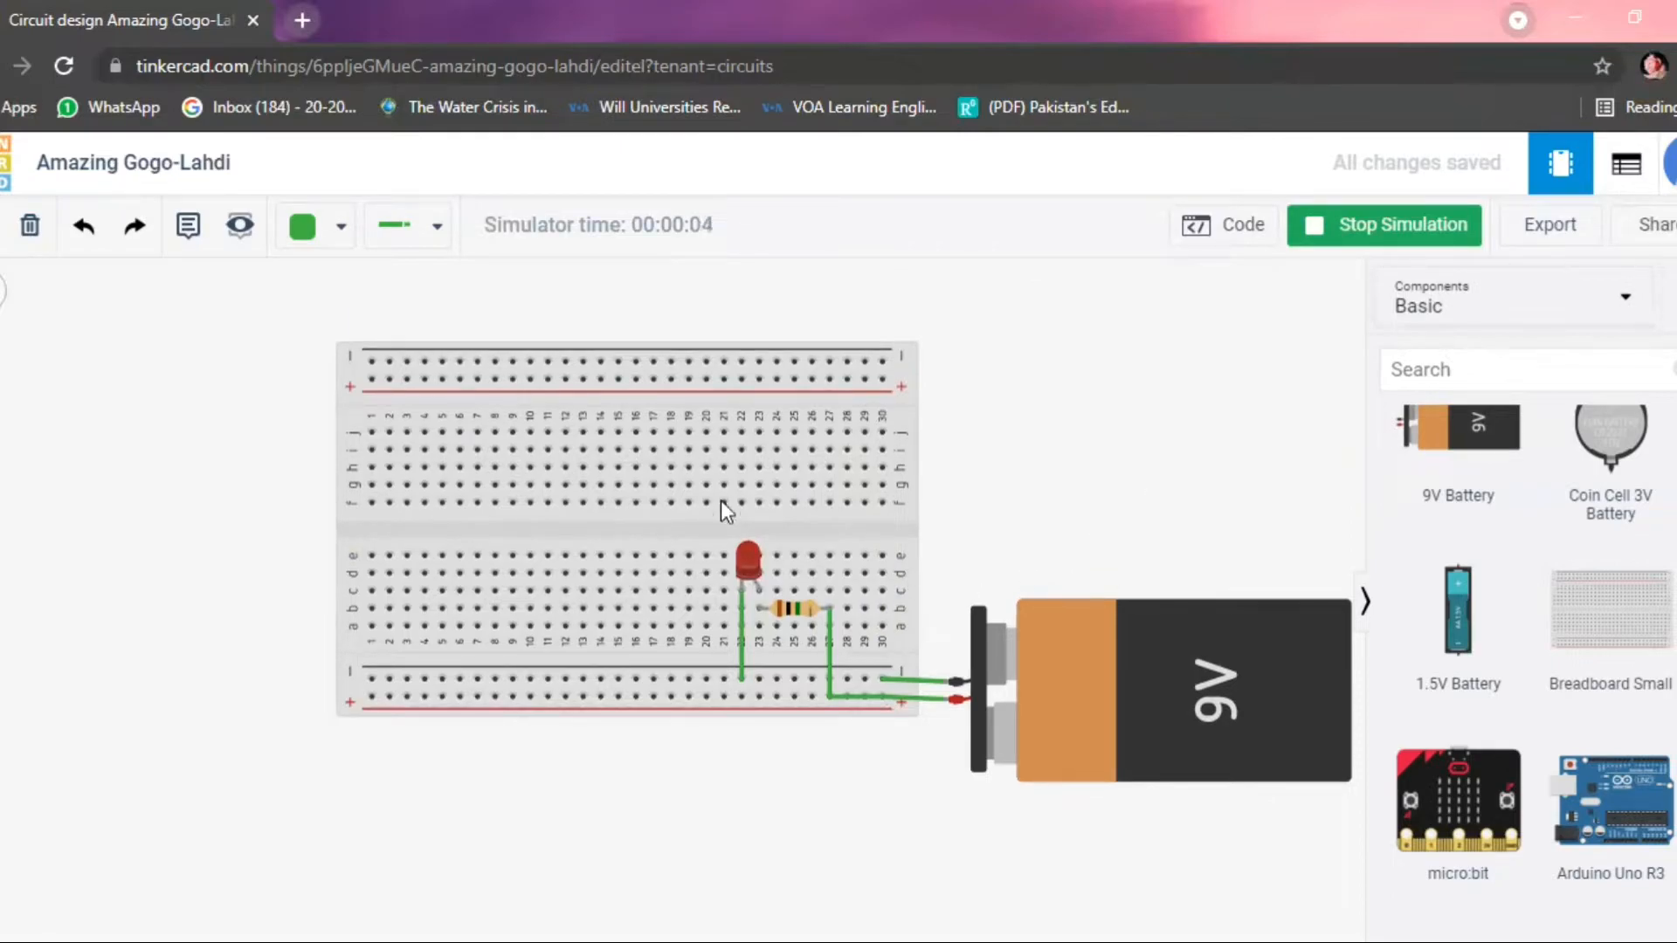
Rename the small breadboard as 1000.
click(798, 599)
click(1119, 344)
text(000)
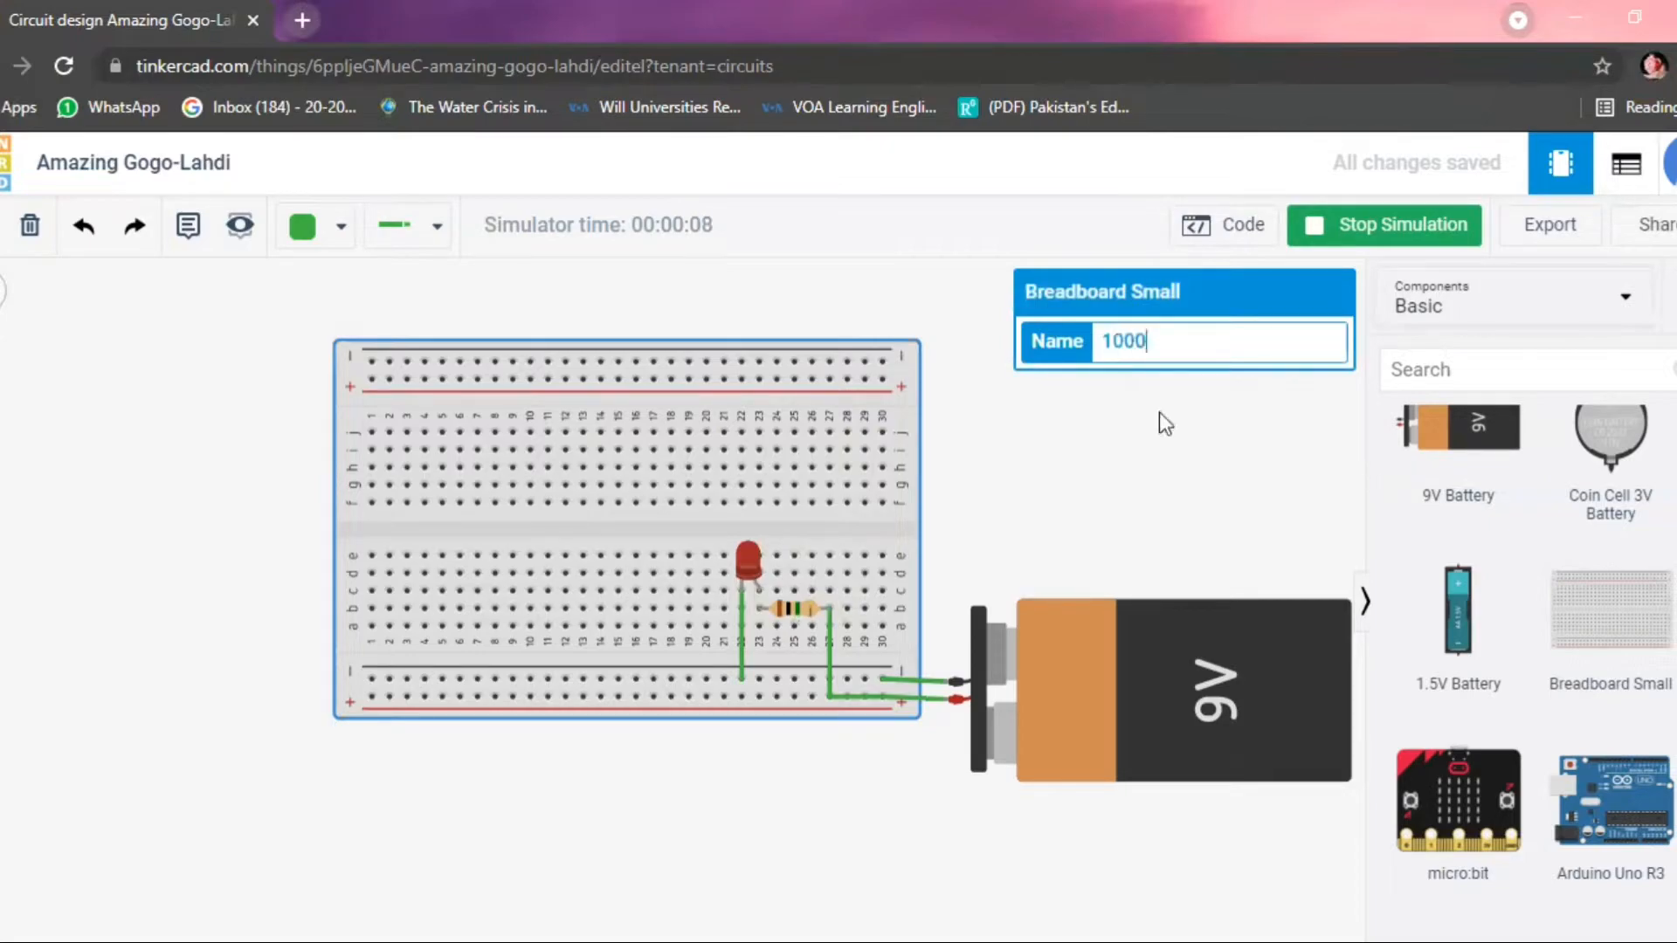
key(Return)
Stop and rerun the simulation to check whether the LED lights on the breadboard.
click(1360, 229)
click(1346, 229)
click(1362, 229)
click(1355, 229)
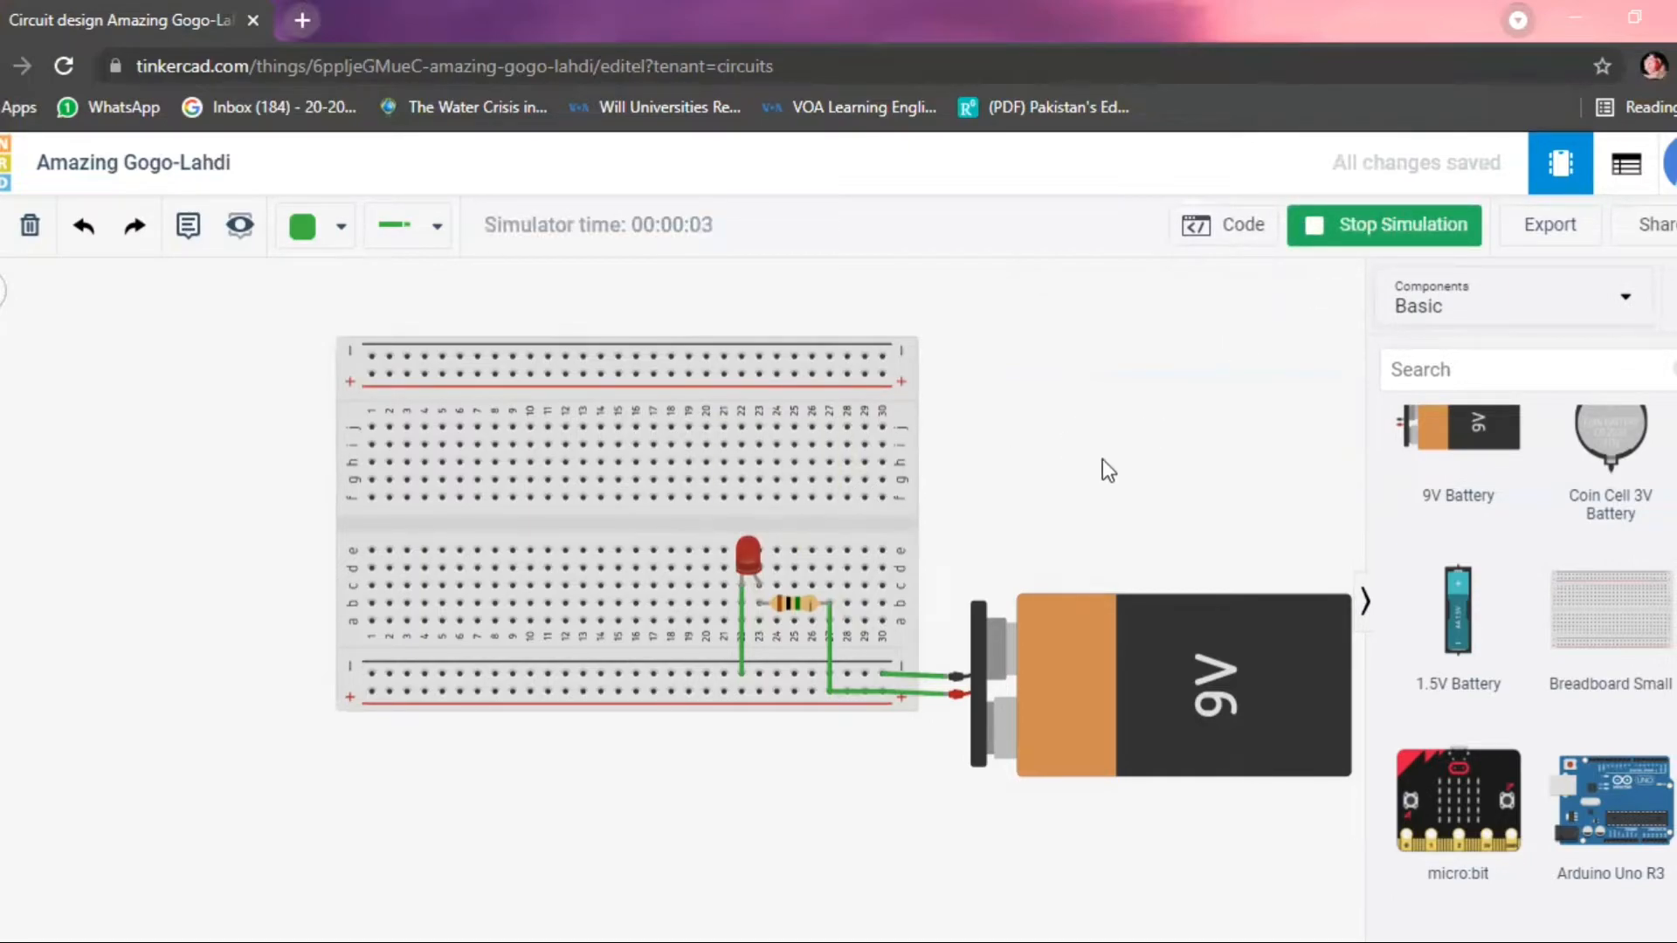
scroll(1091, 470, up, 4)
scroll(1092, 469, down, 3)
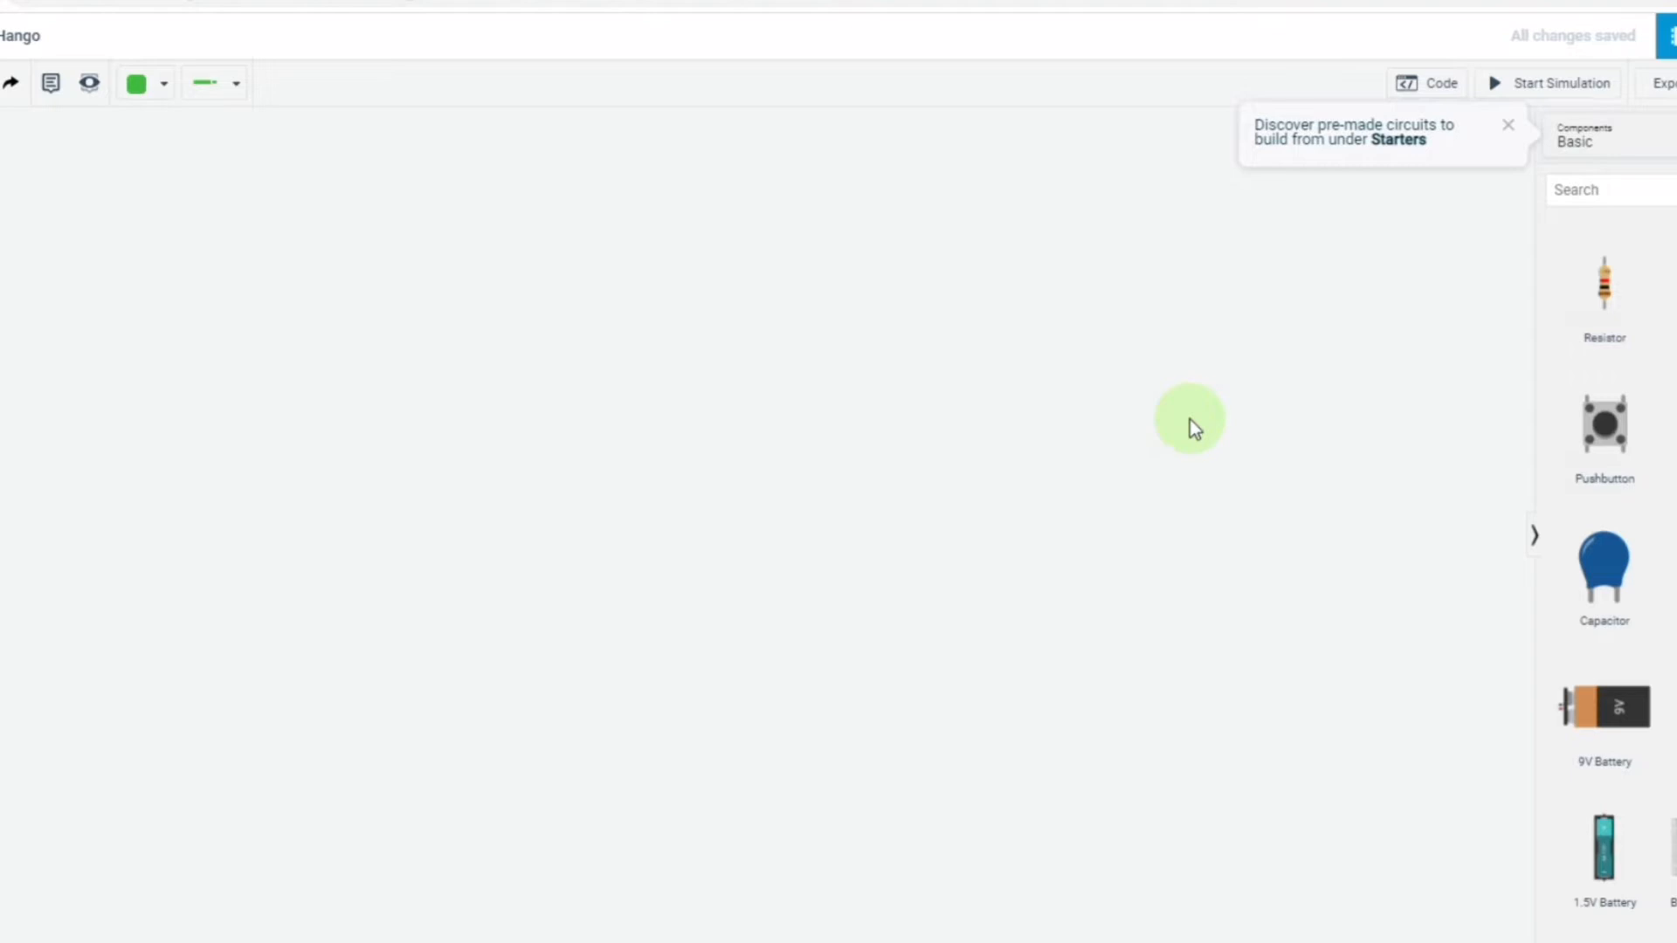
Search the components for arduino and place the Breadboard starter with the Arduino Uno on the workplane.
click(1605, 193)
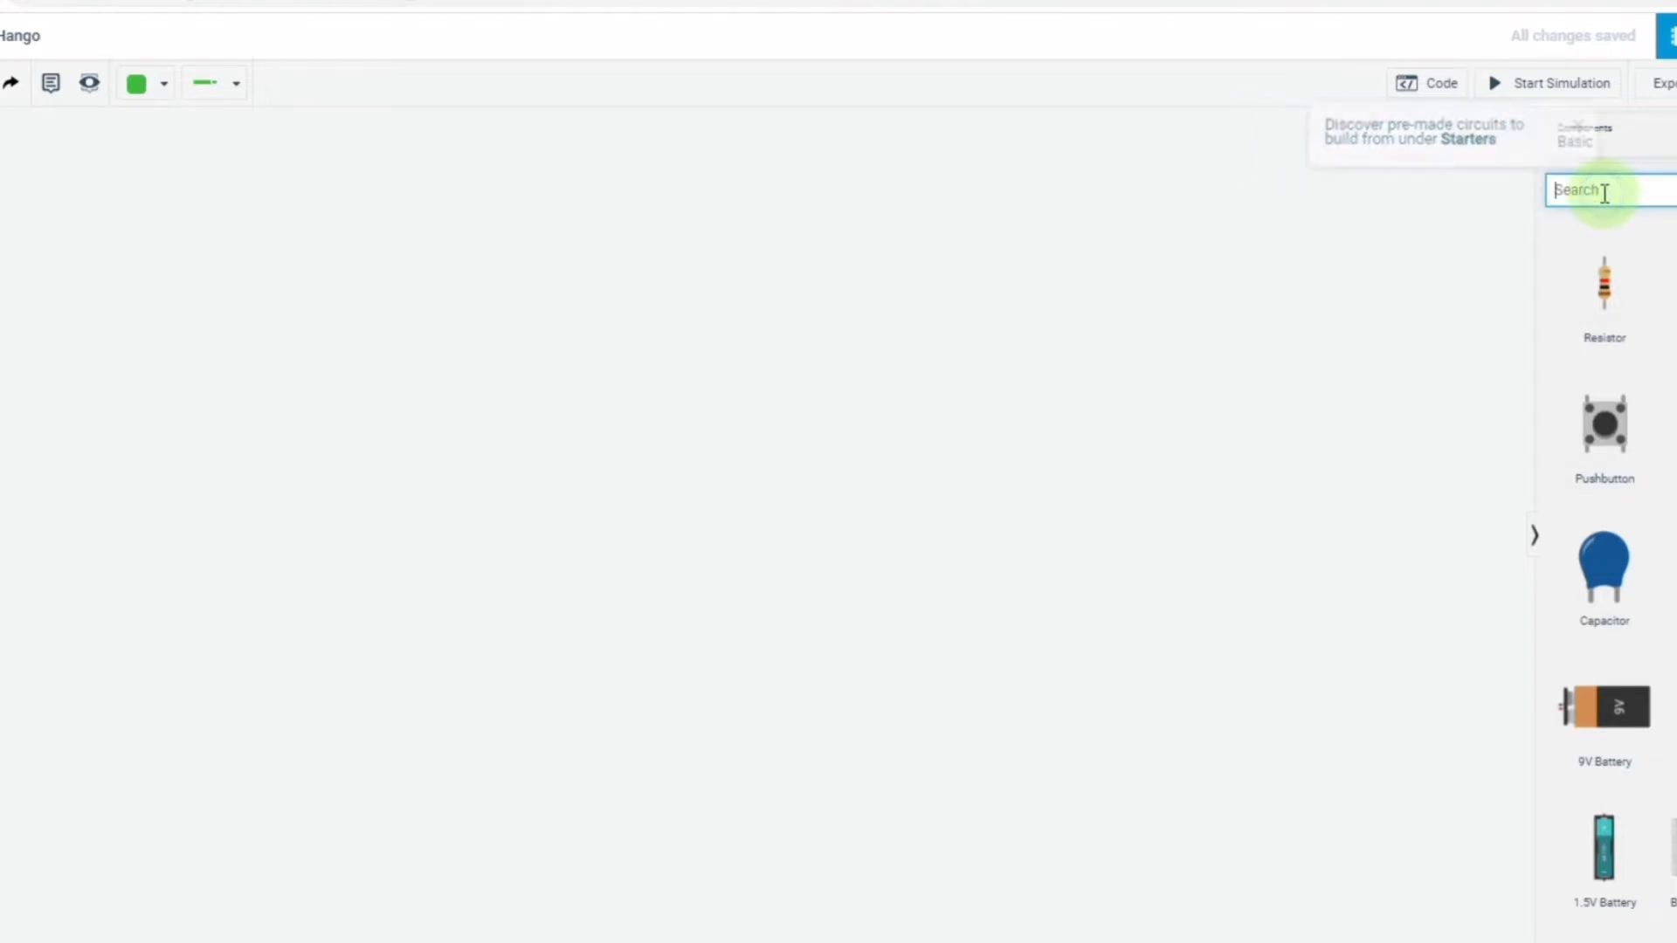
text(ard)
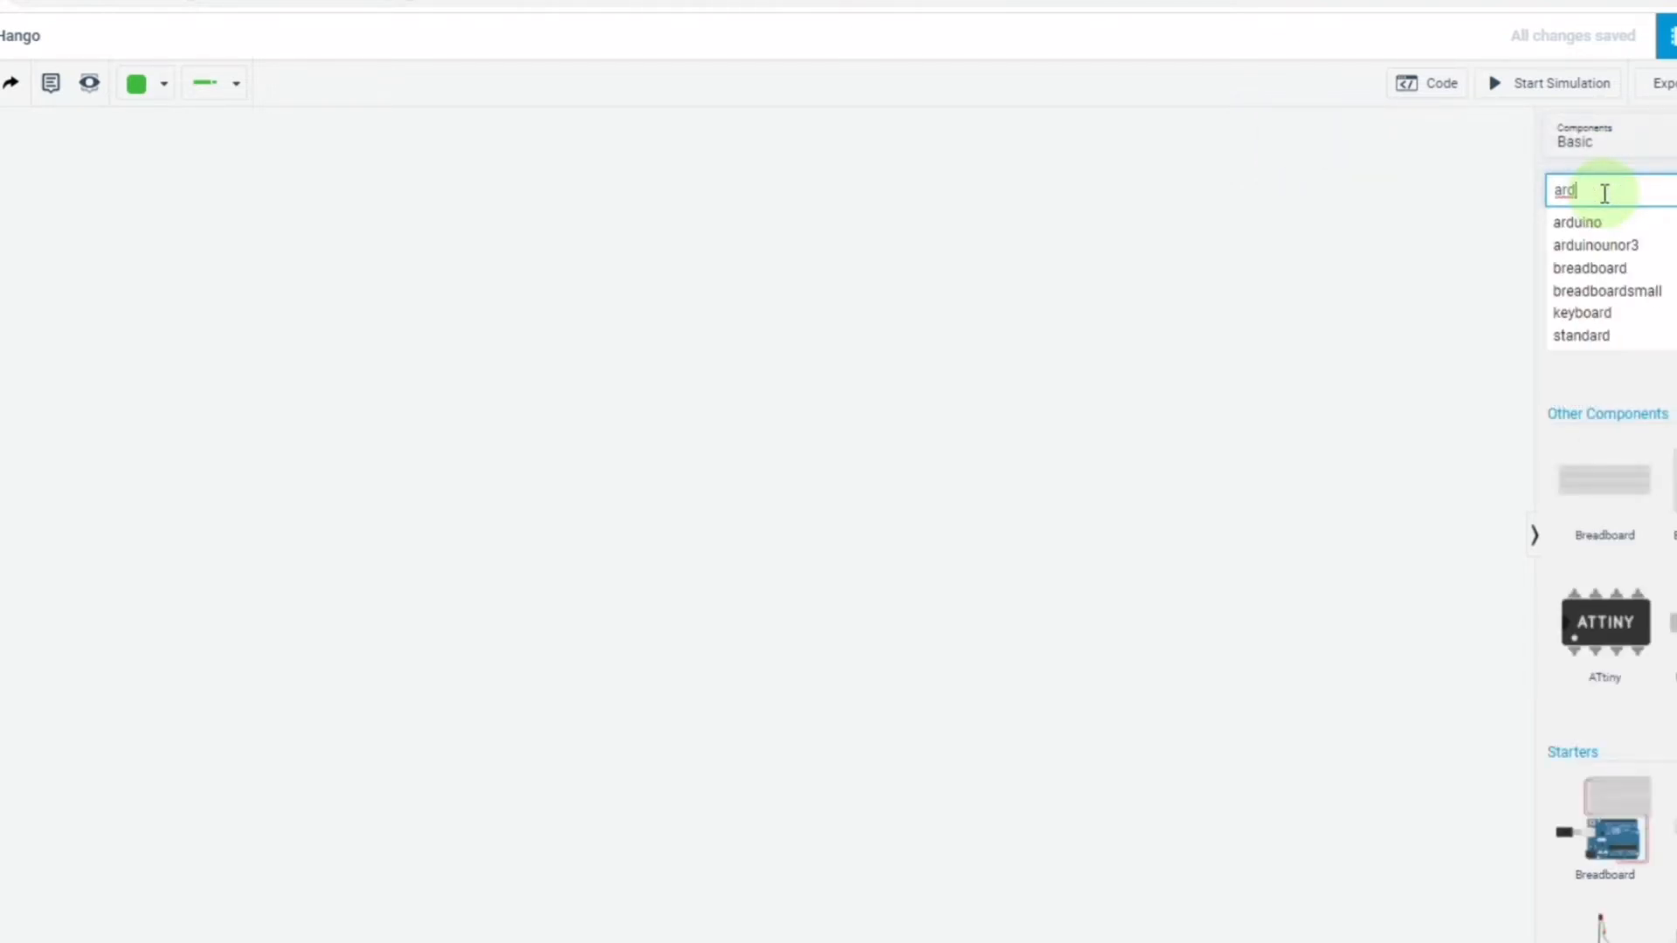
click(1611, 224)
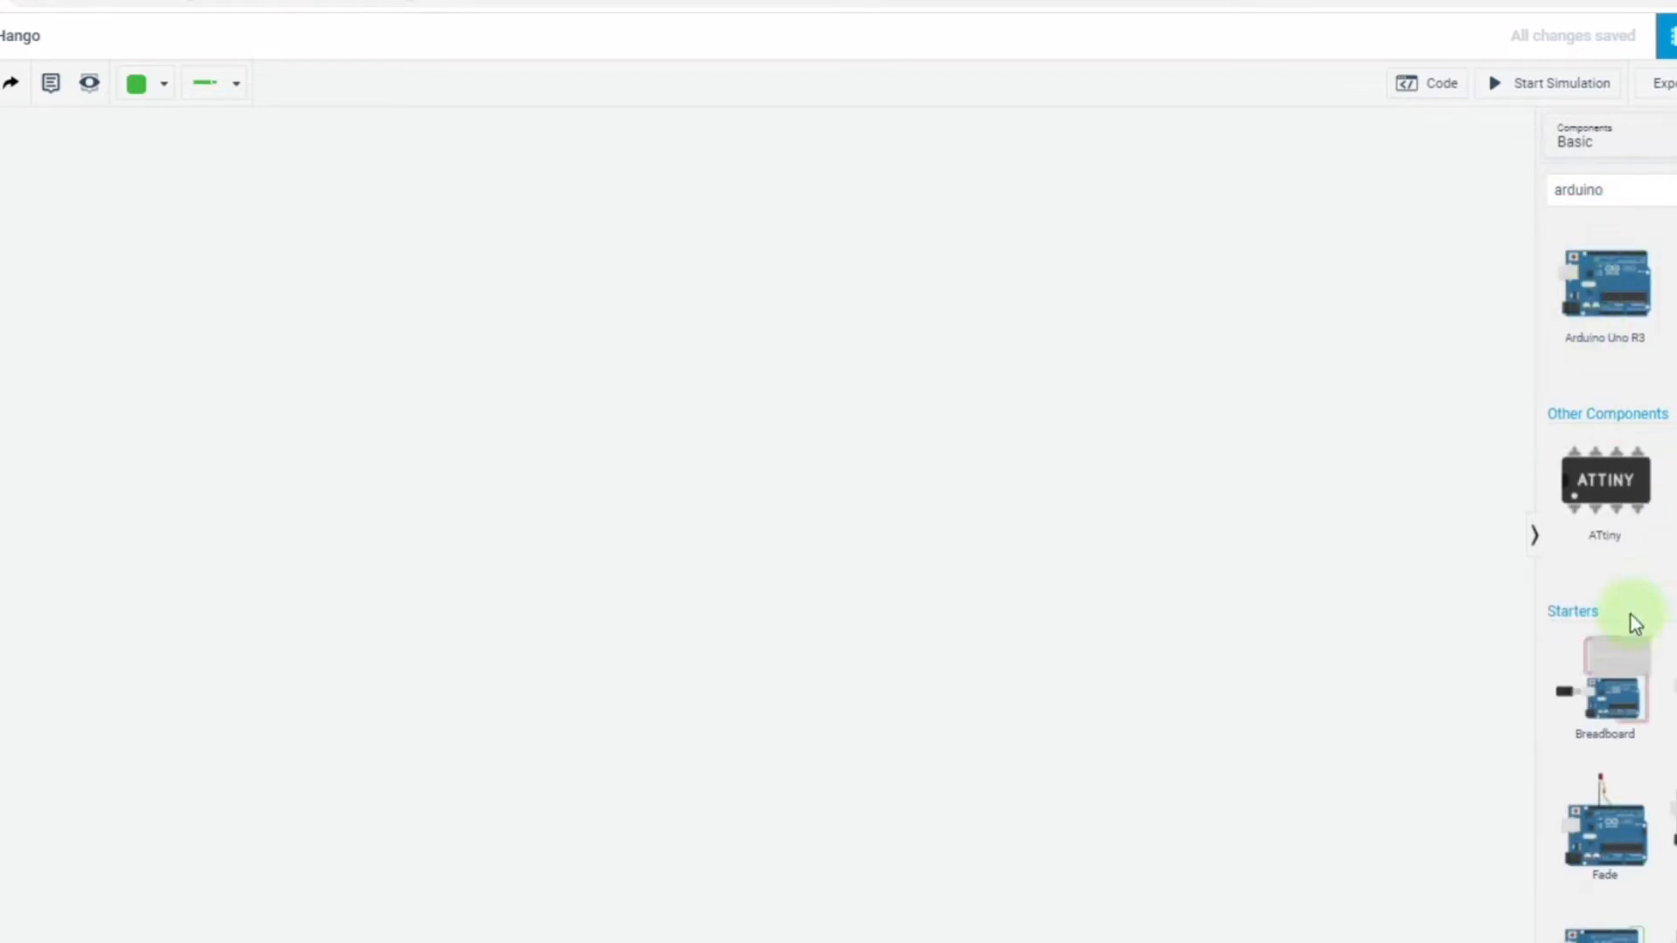
click(766, 531)
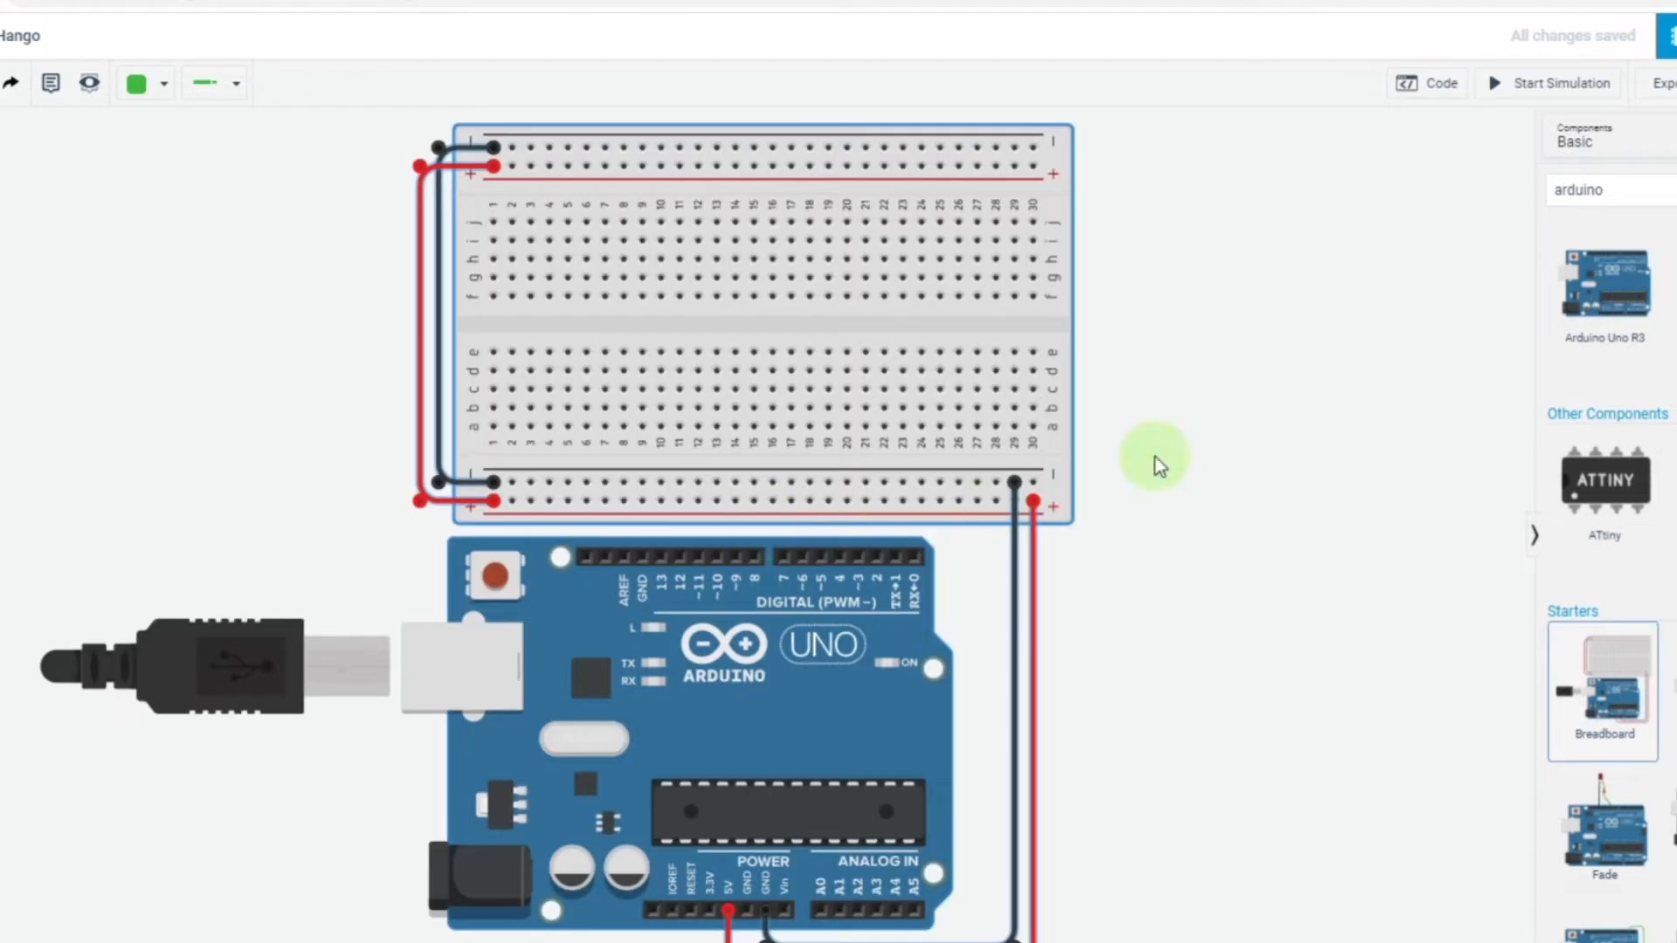
Search the components for temp and place the TMP36 temperature sensor on the breadboard, legs in row e, columns 17 to 19.
click(1660, 190)
key(BackSpace)
key(BackSpace)
key(BackSpace)
key(BackSpace)
key(BackSpace)
key(BackSpace)
key(BackSpace)
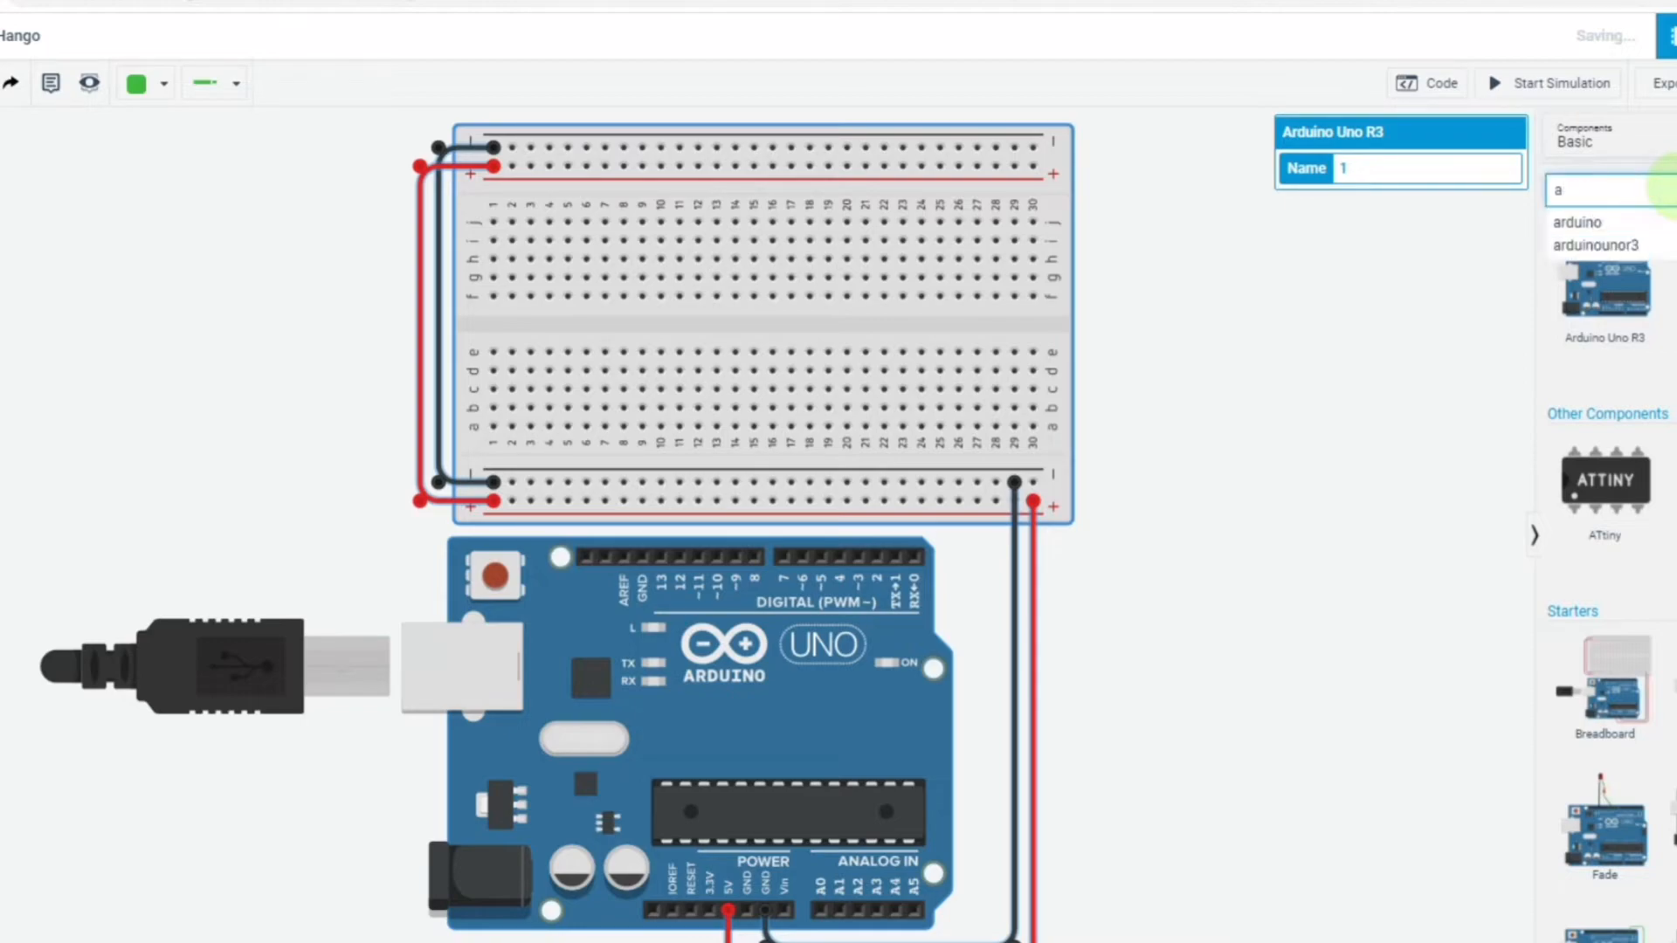
text(tee)
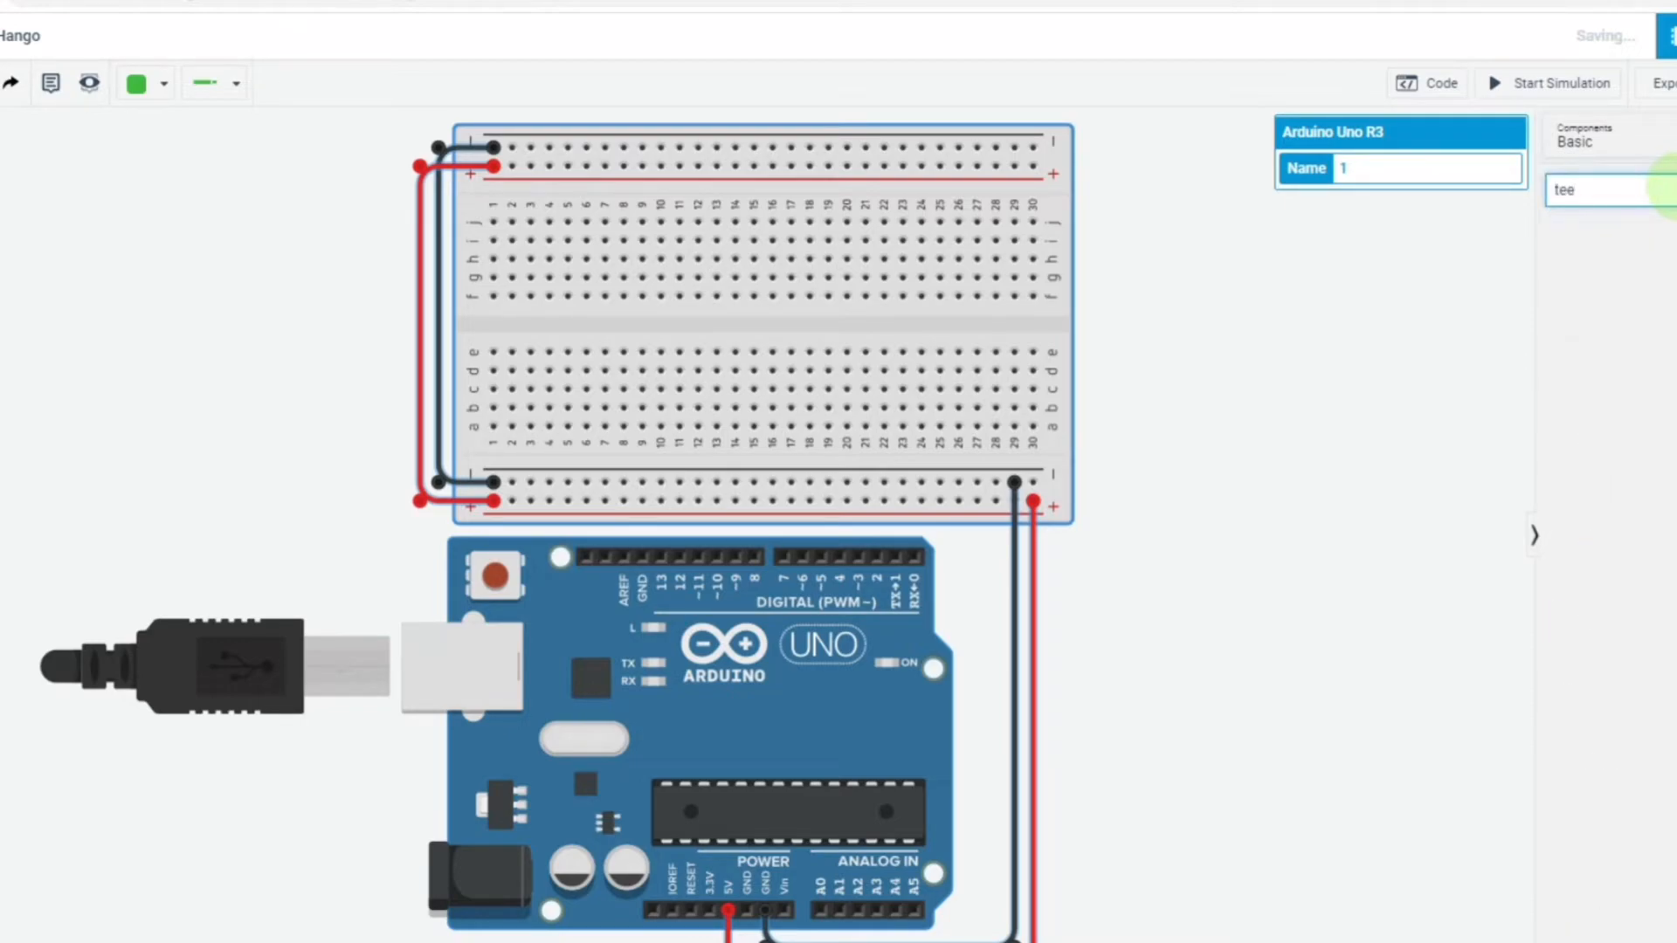
text(mp)
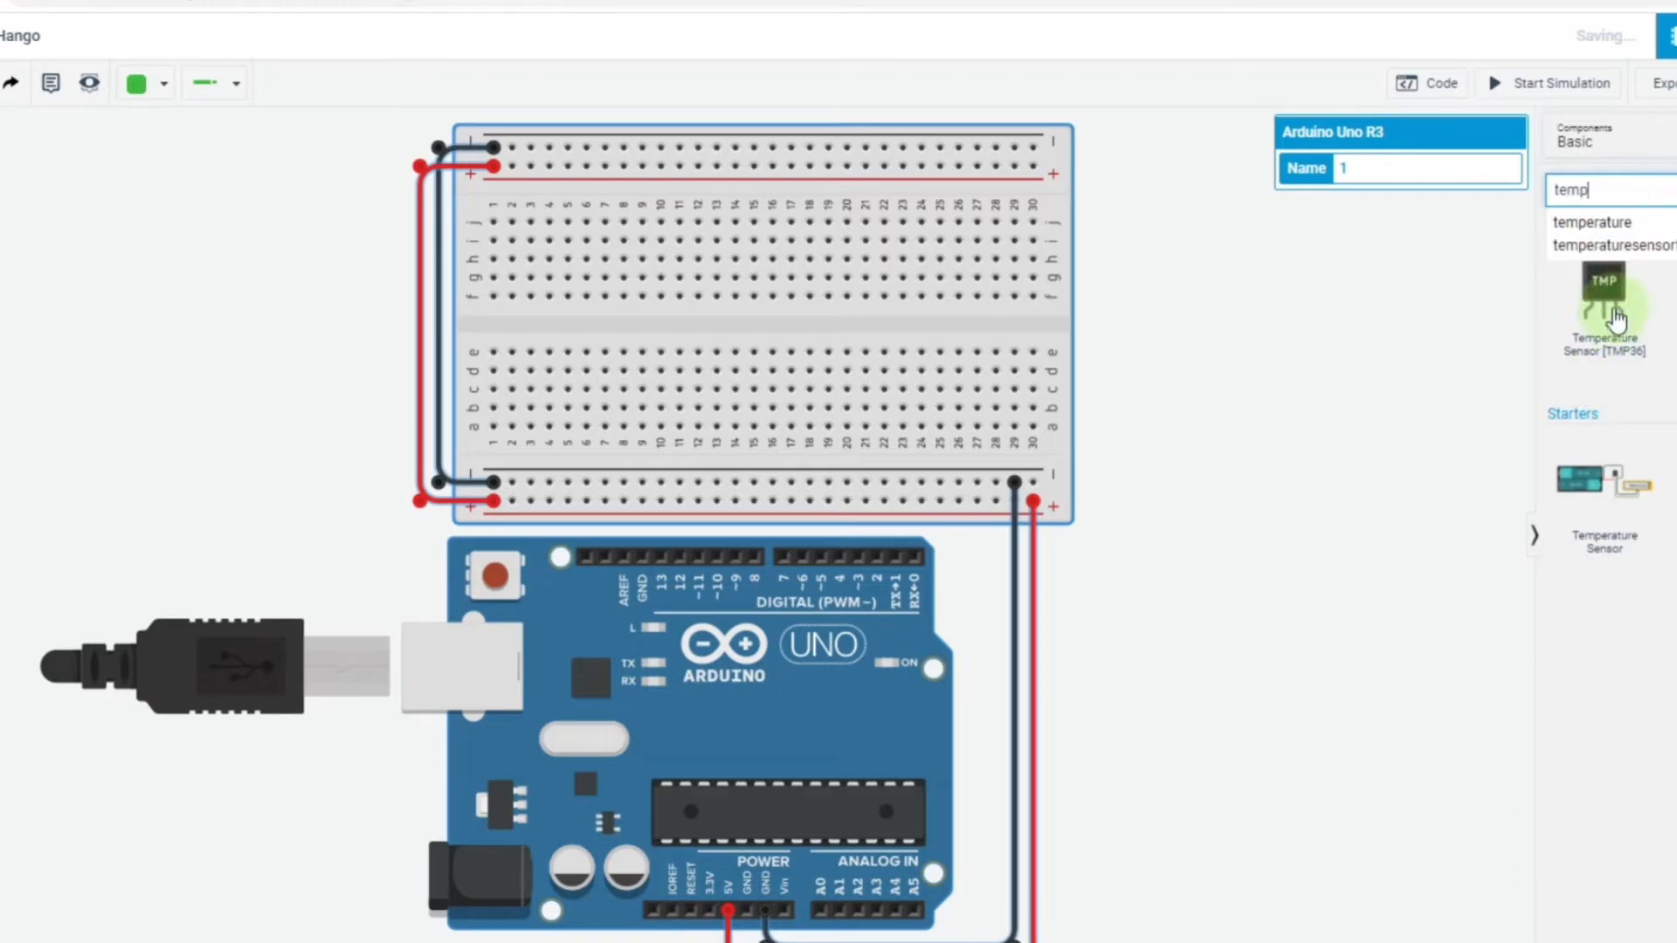
click(1618, 302)
drag(1618, 301, 813, 361)
click(849, 354)
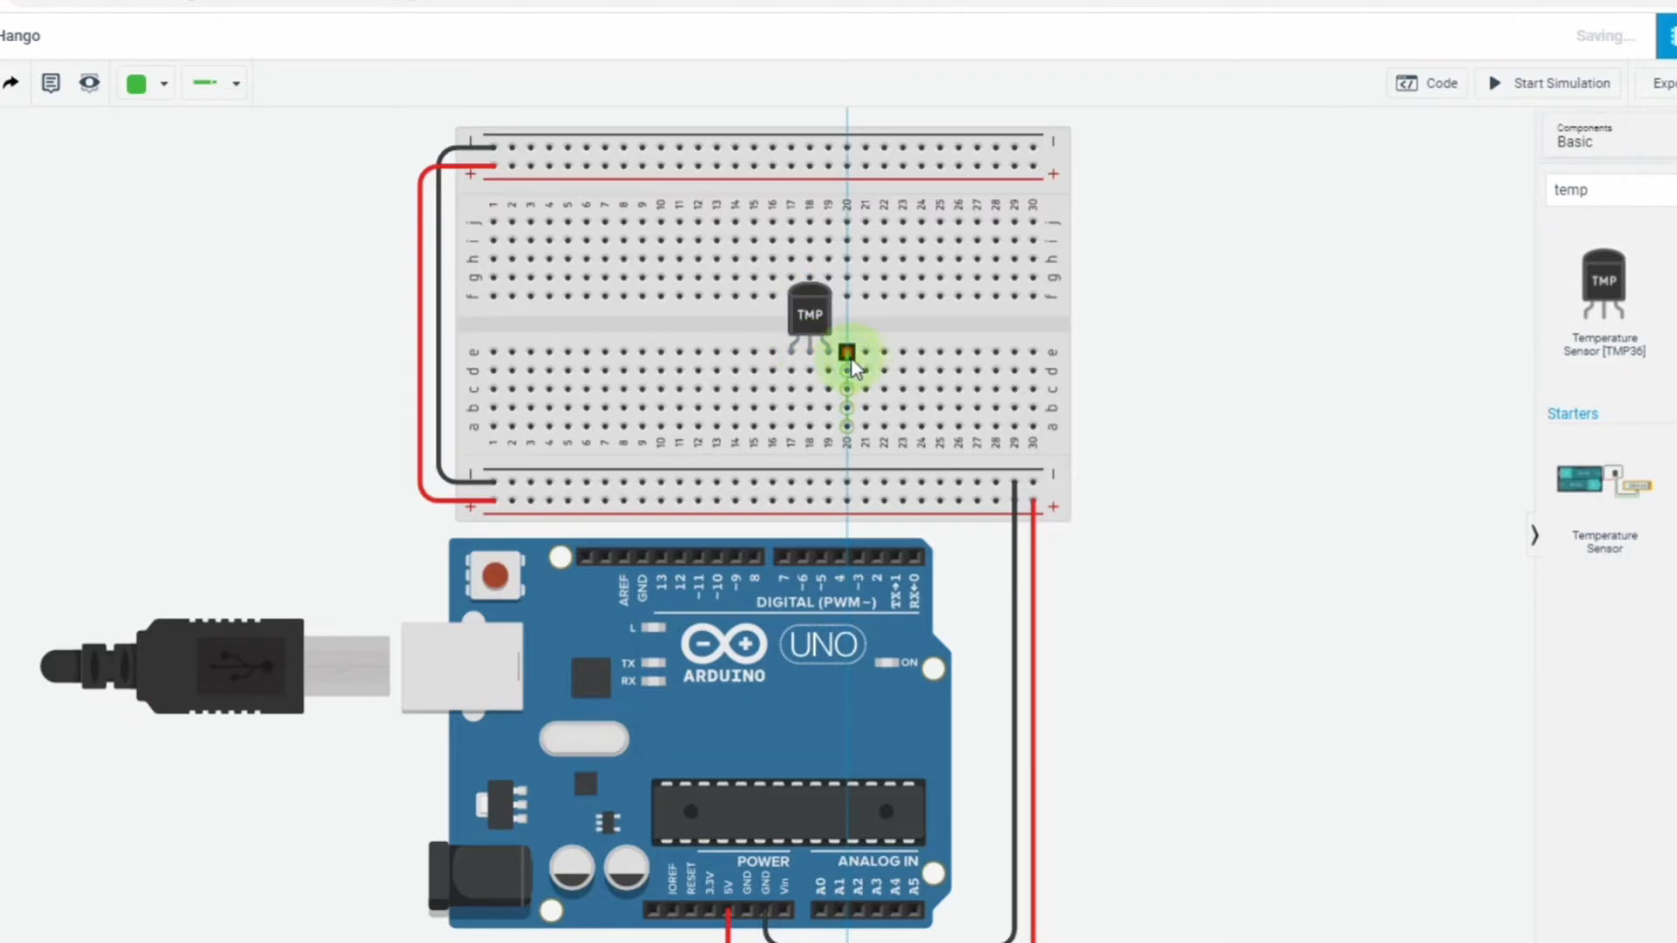
key(Escape)
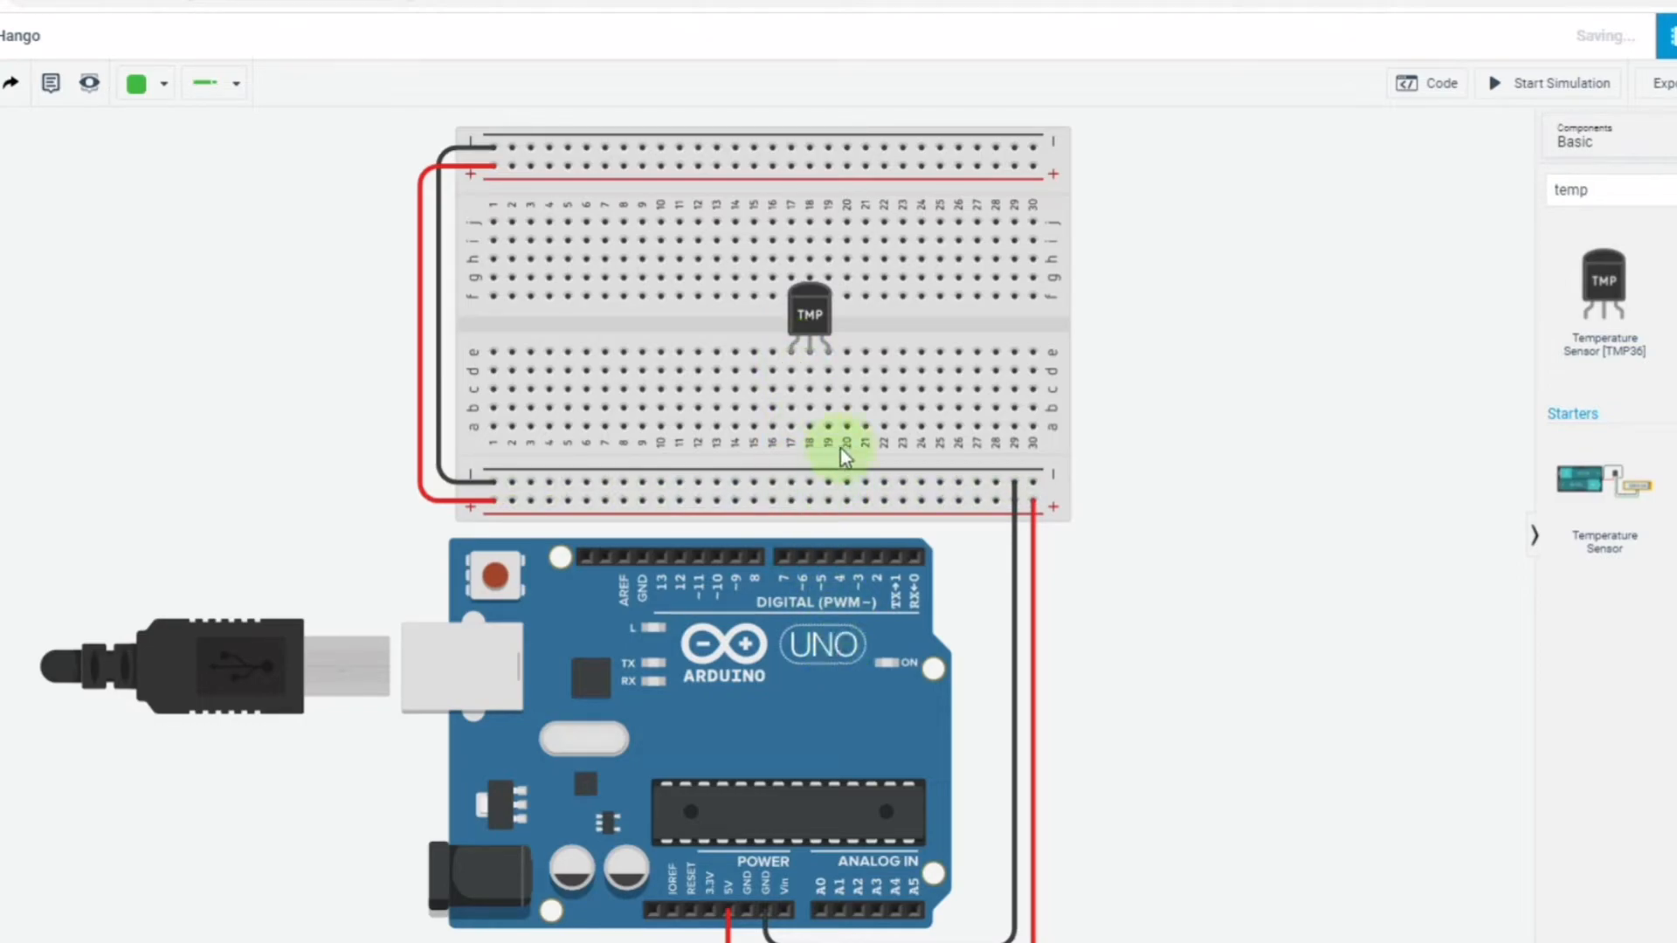
Wire the temperature sensor's left leg from column 17 to the lower positive rail and colour the wire red.
scroll(1272, 459, down, 1)
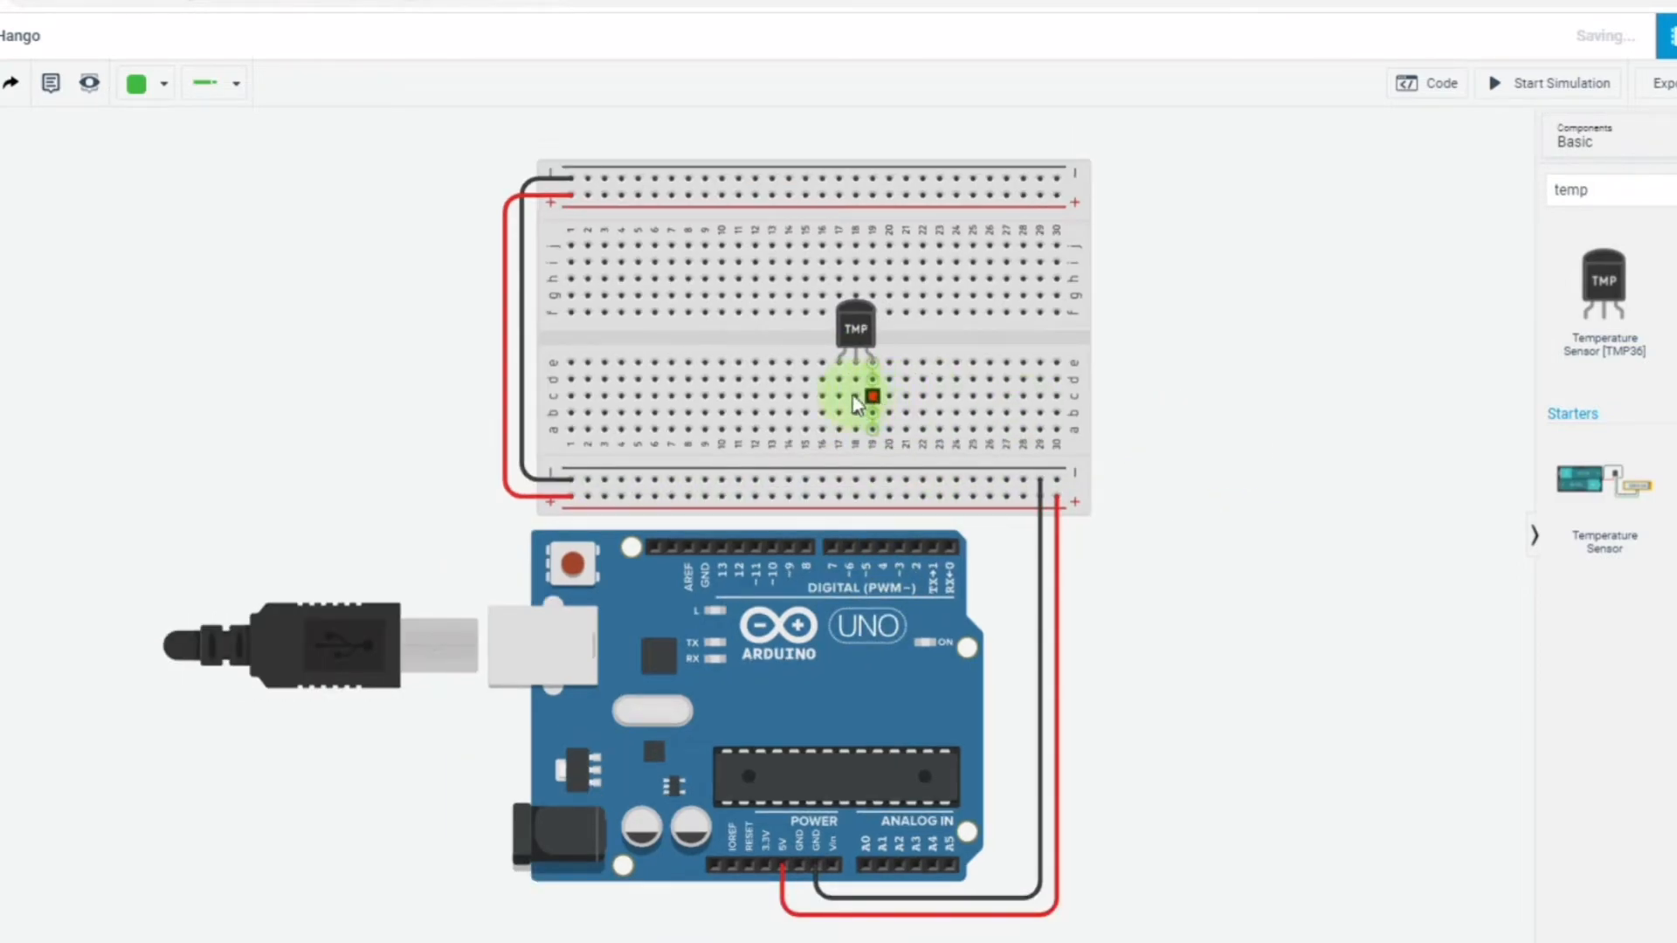
drag(835, 364, 839, 496)
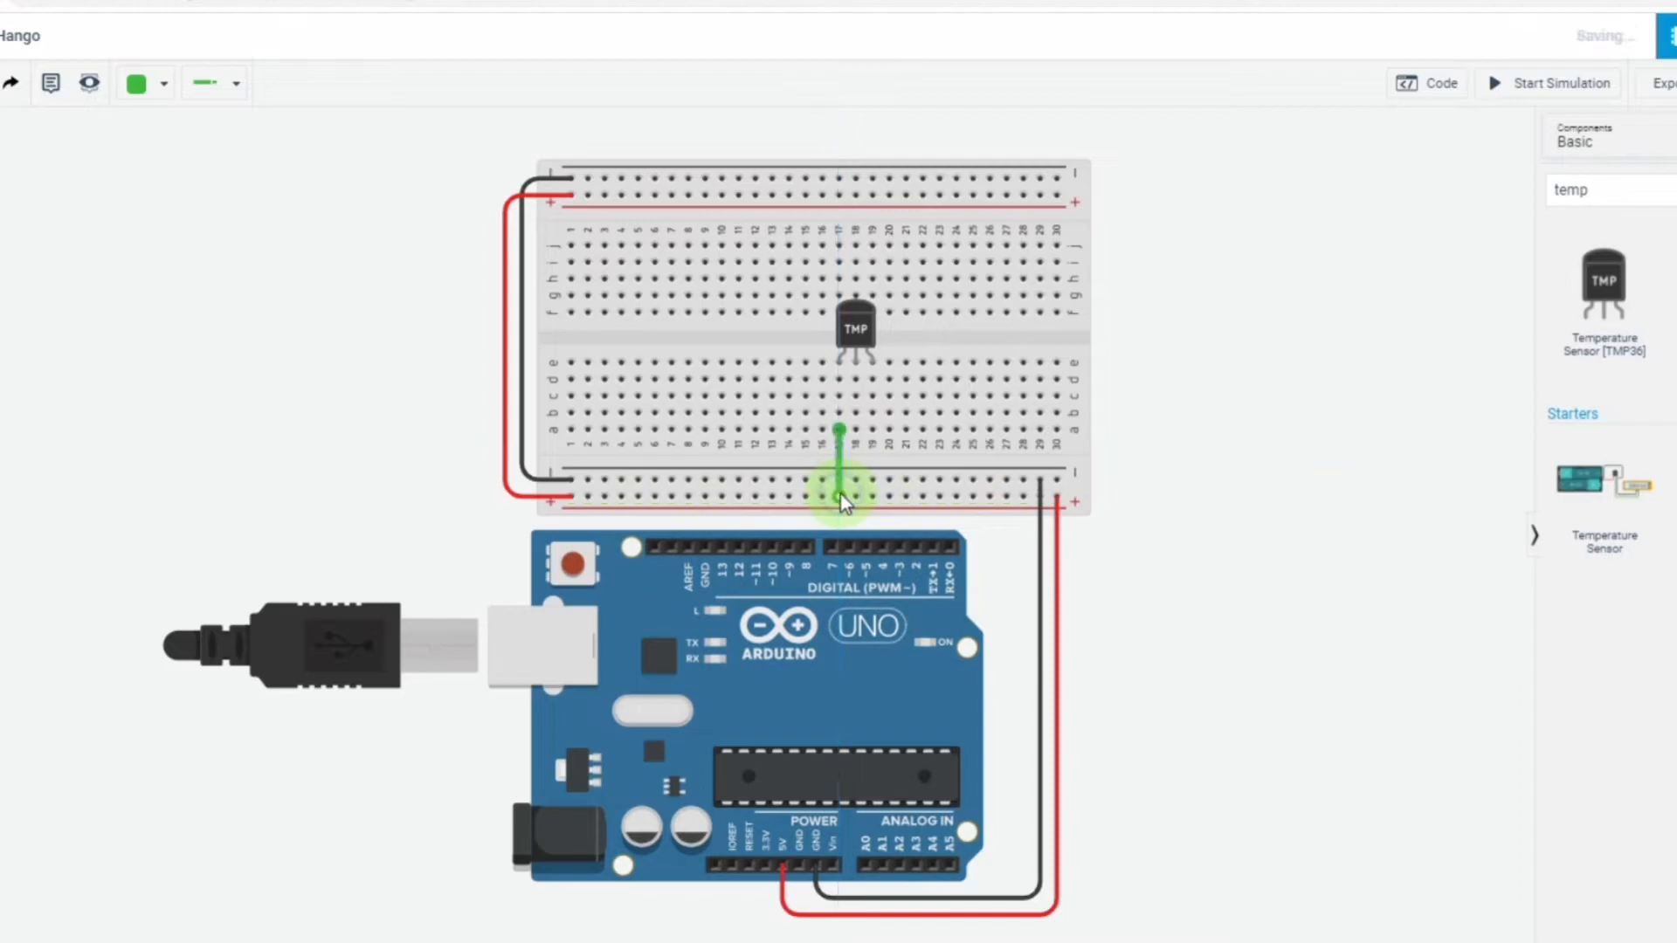
click(150, 87)
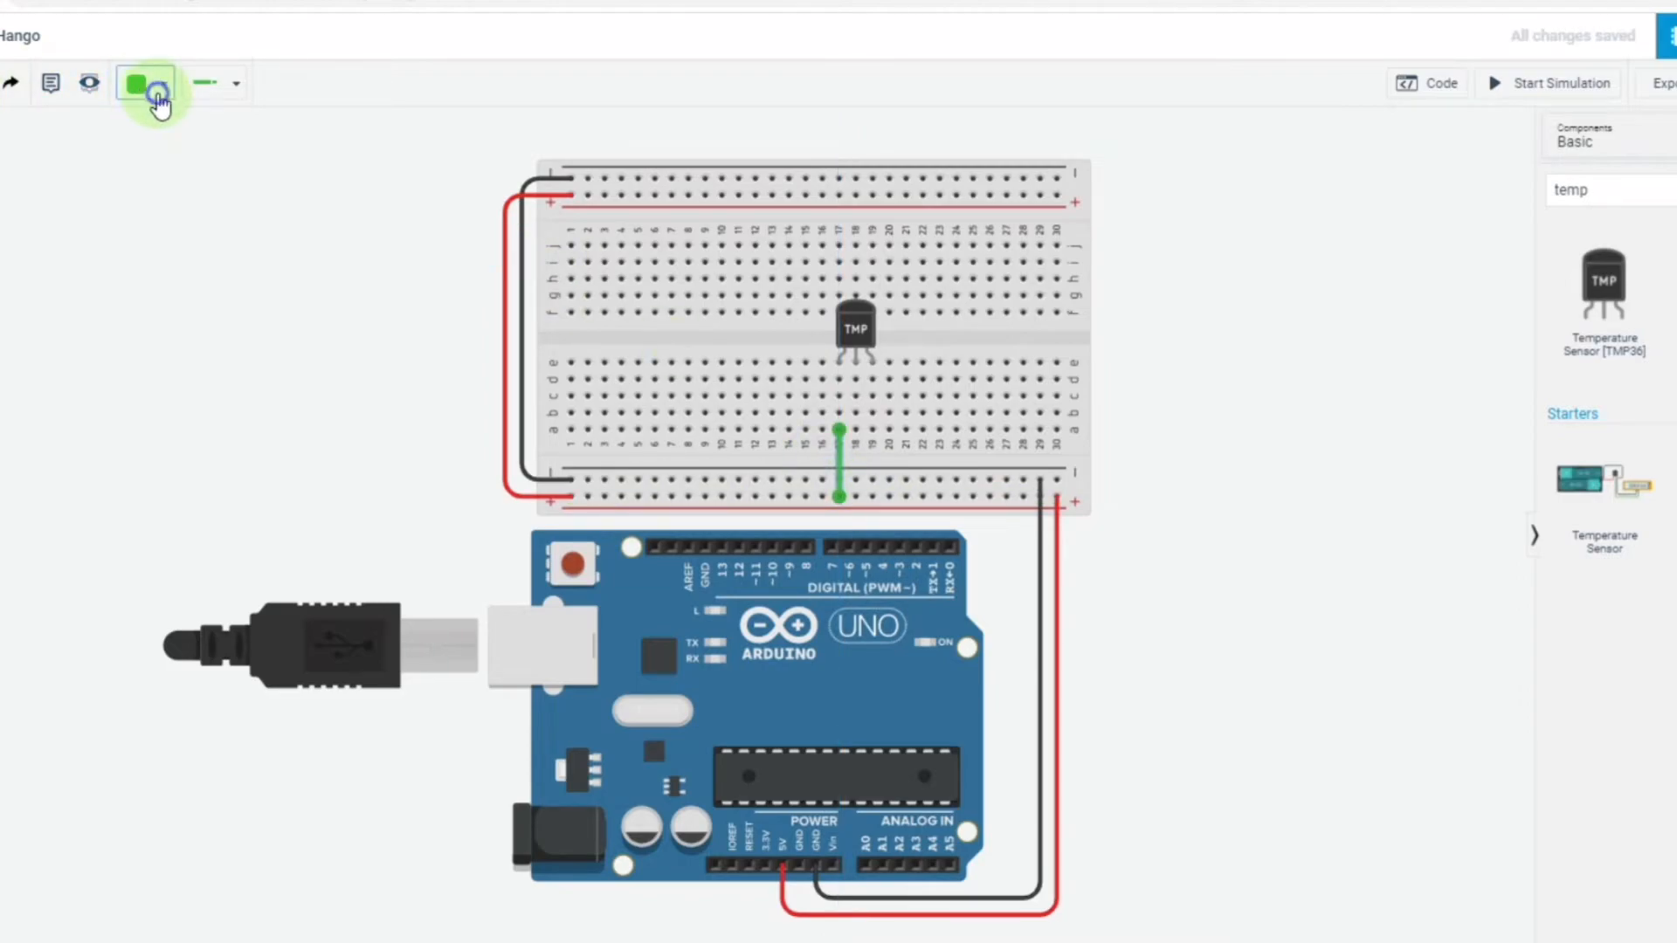
click(174, 185)
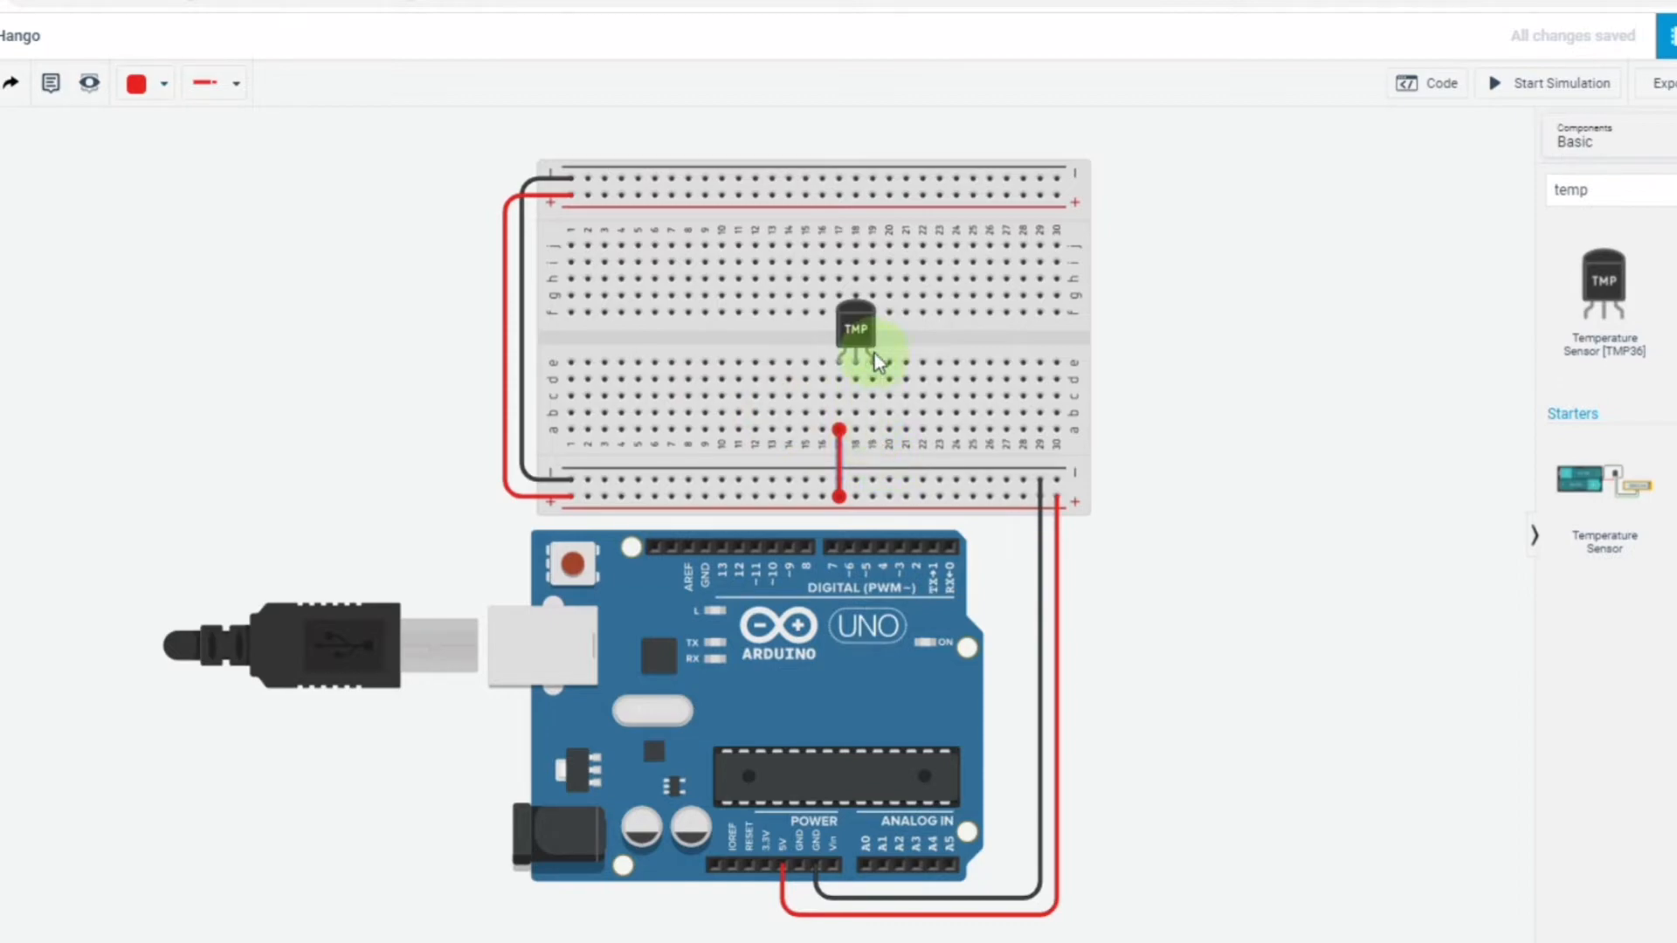
Wire the temperature sensor's right leg from column 19 to the lower negative rail and colour the wire black.
click(872, 429)
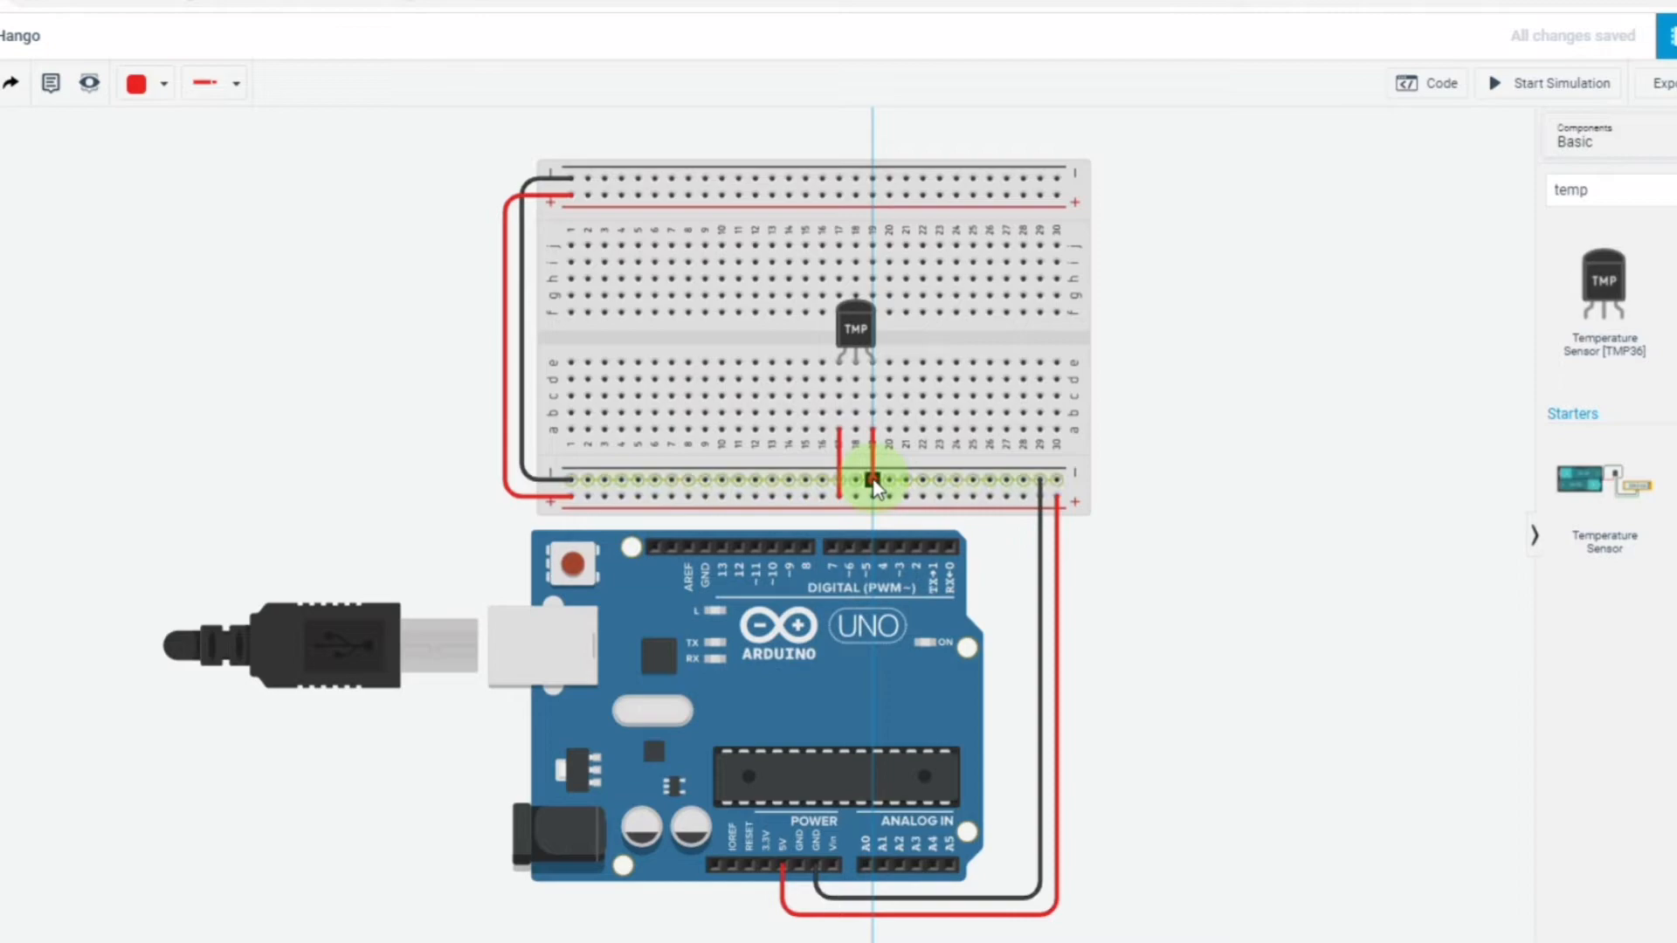
click(873, 479)
click(164, 87)
click(160, 144)
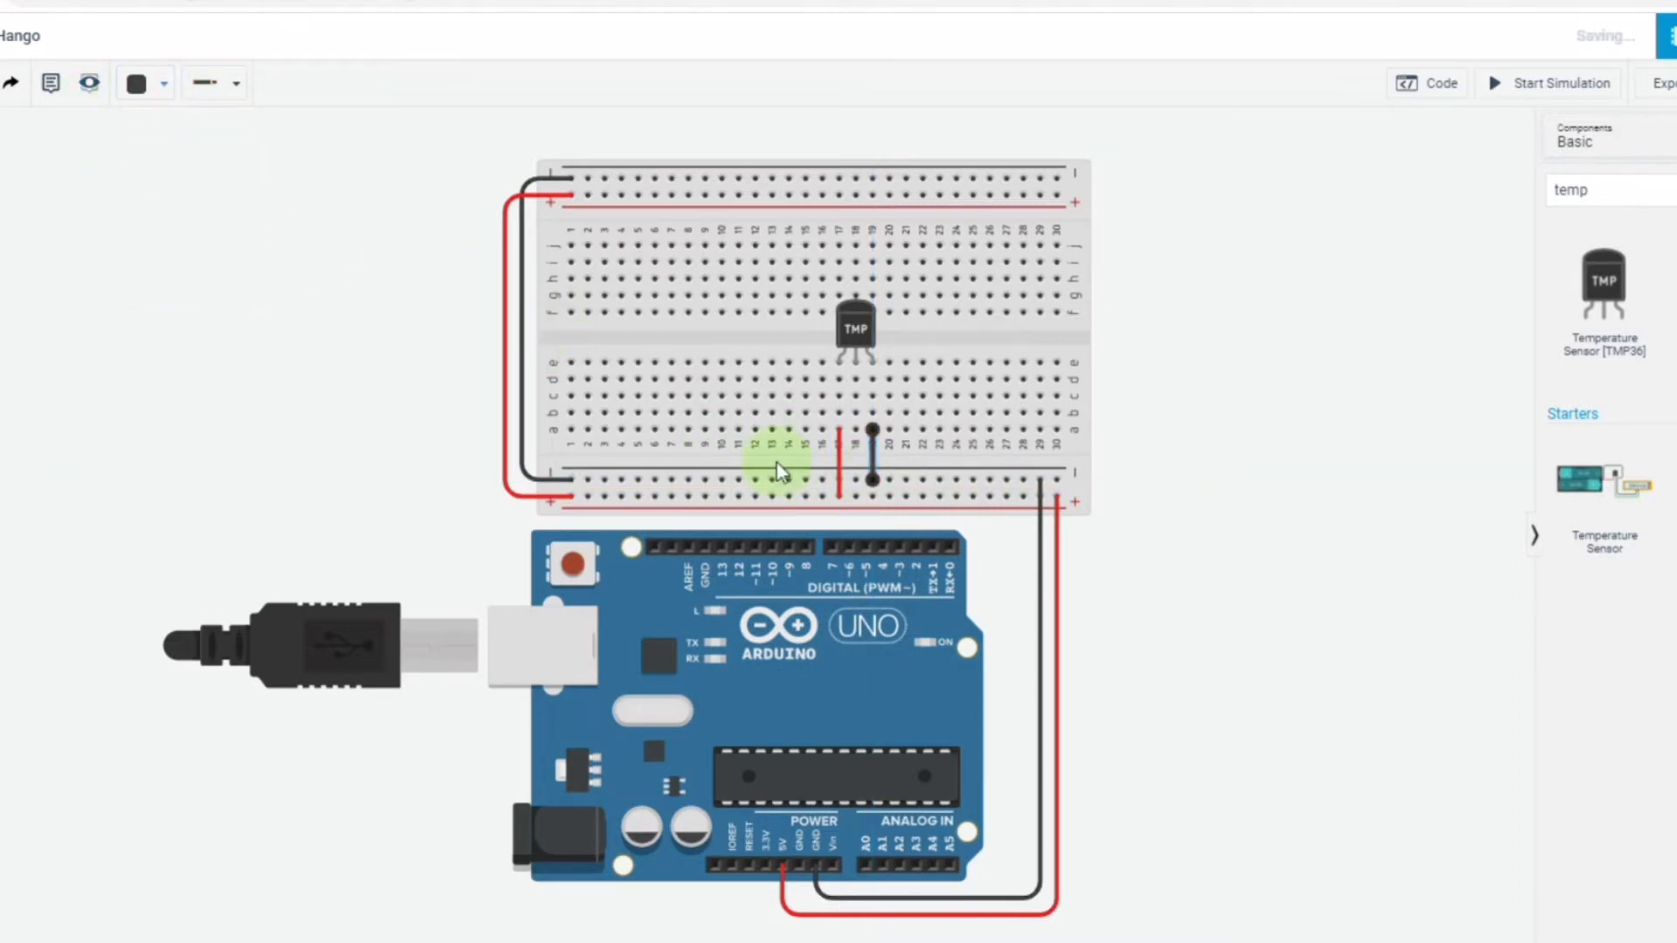
Wire the temperature sensor's middle leg from column 18 around the board's right side to Arduino analog pin A0.
click(856, 431)
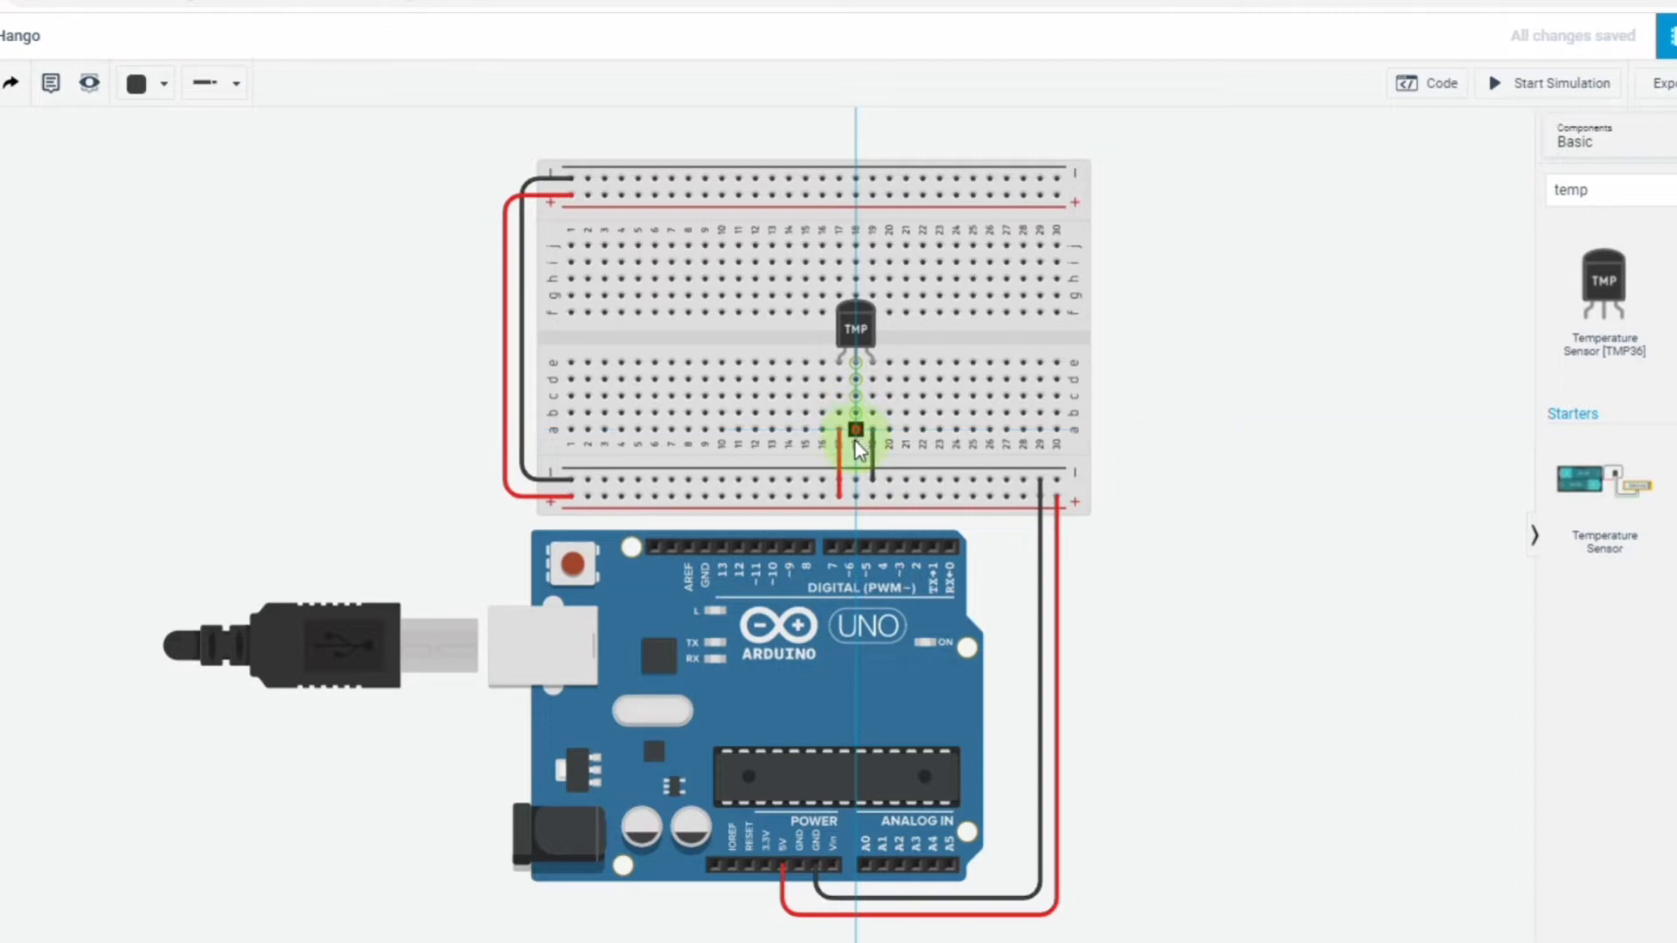
click(856, 462)
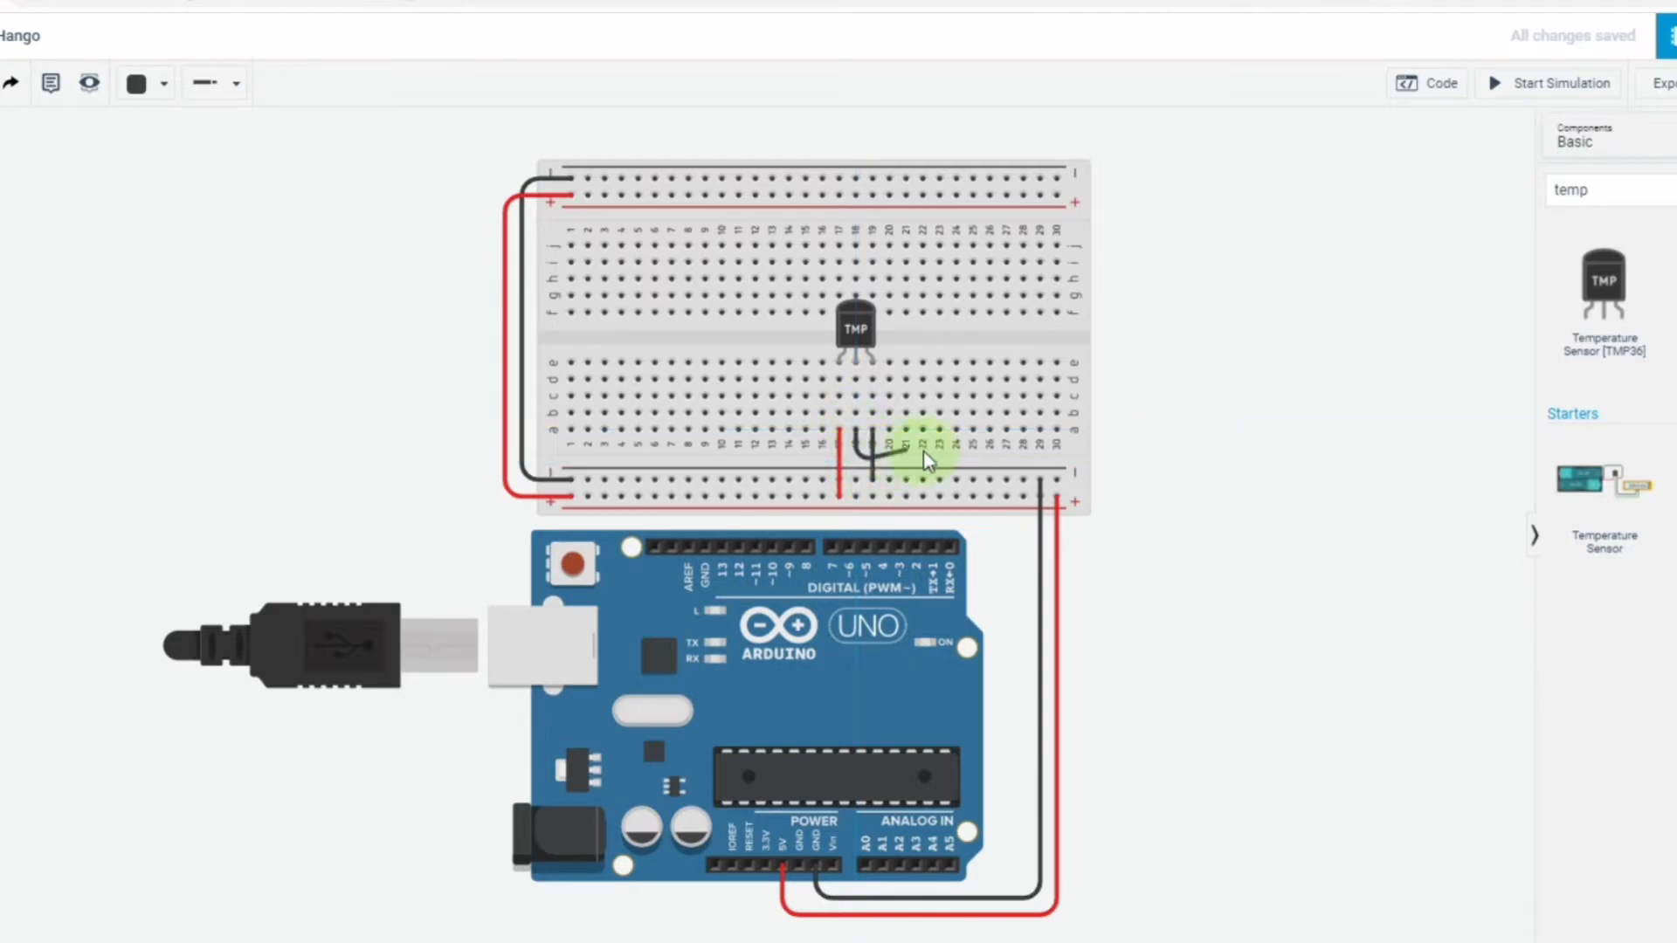
click(1159, 455)
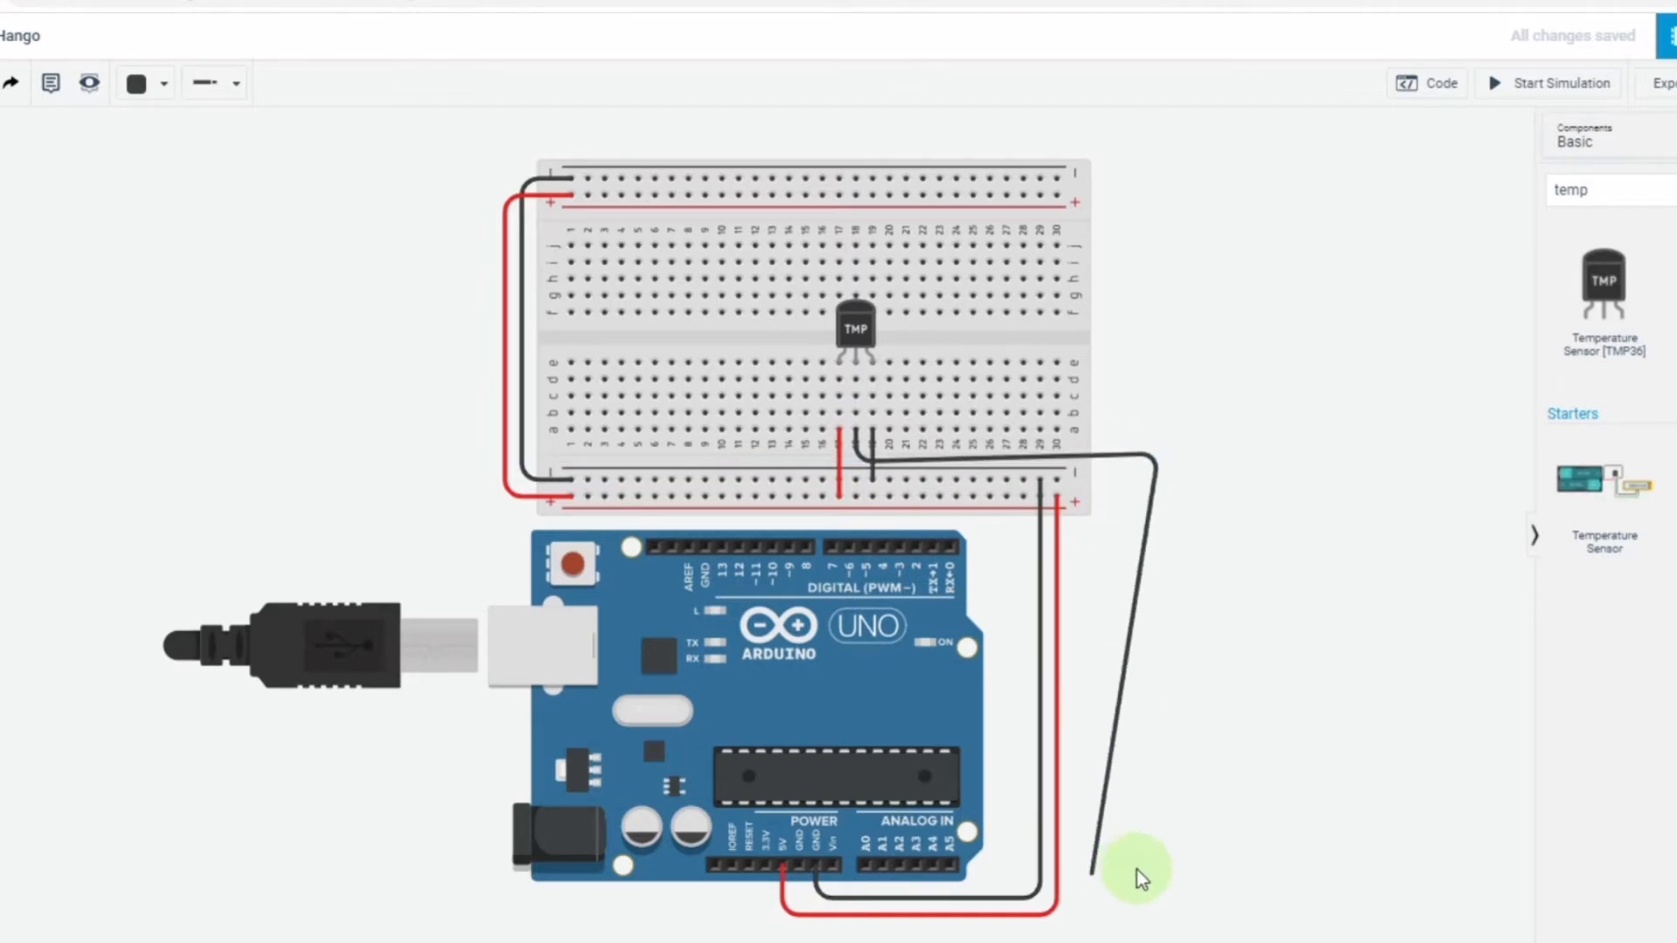
click(1145, 911)
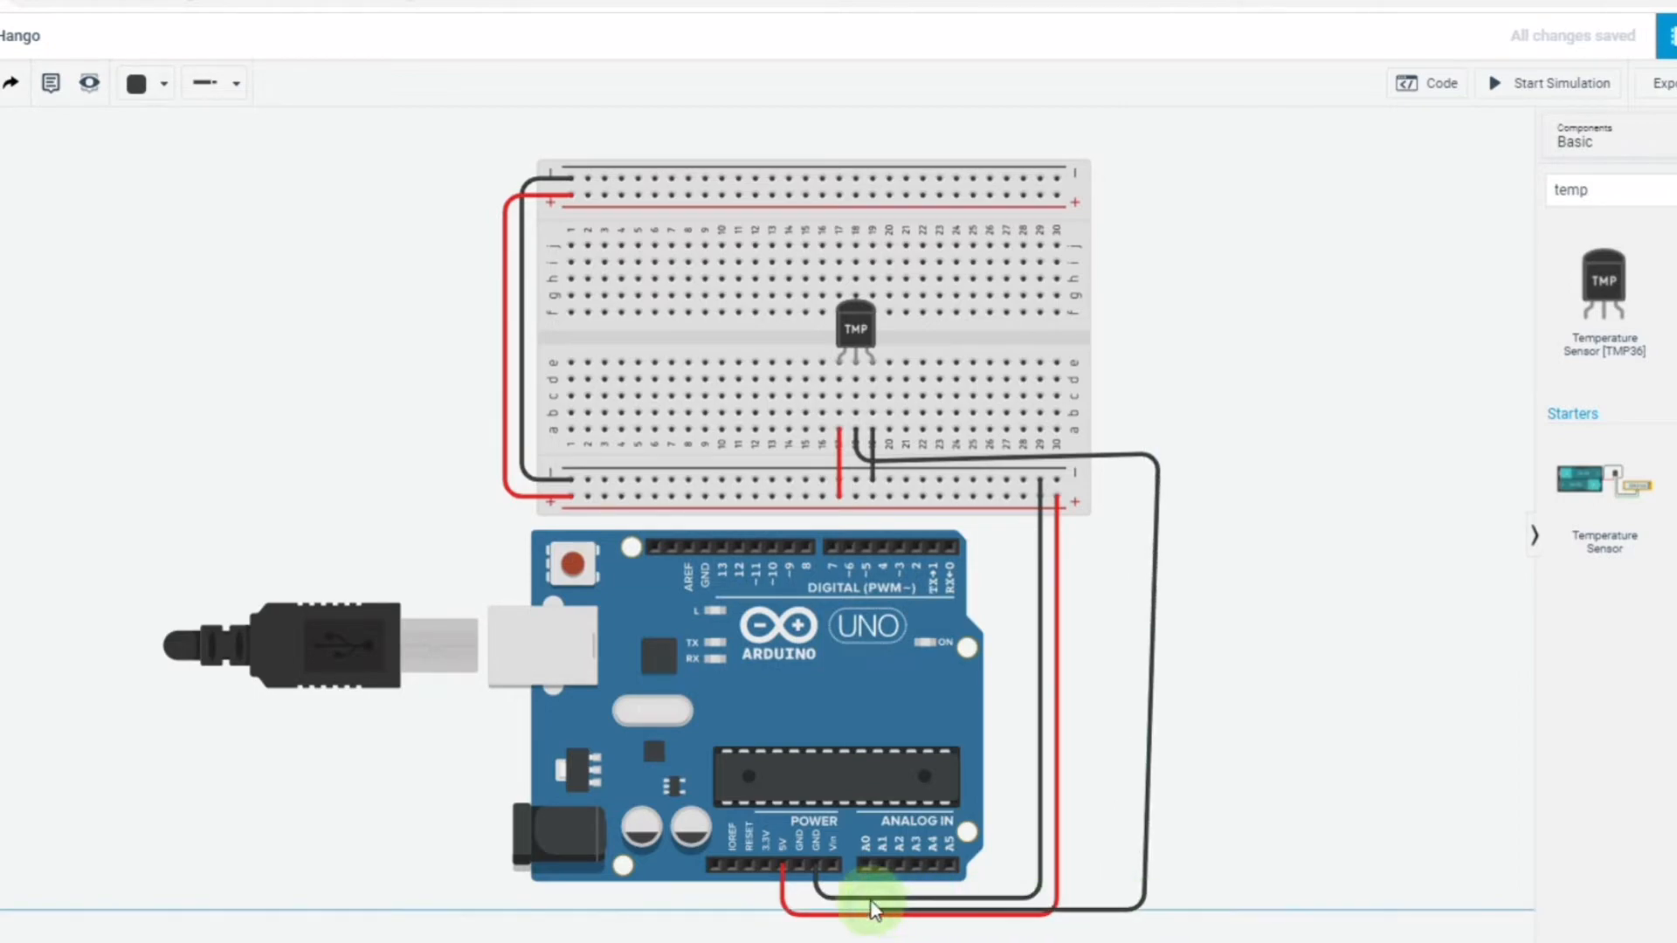
click(867, 866)
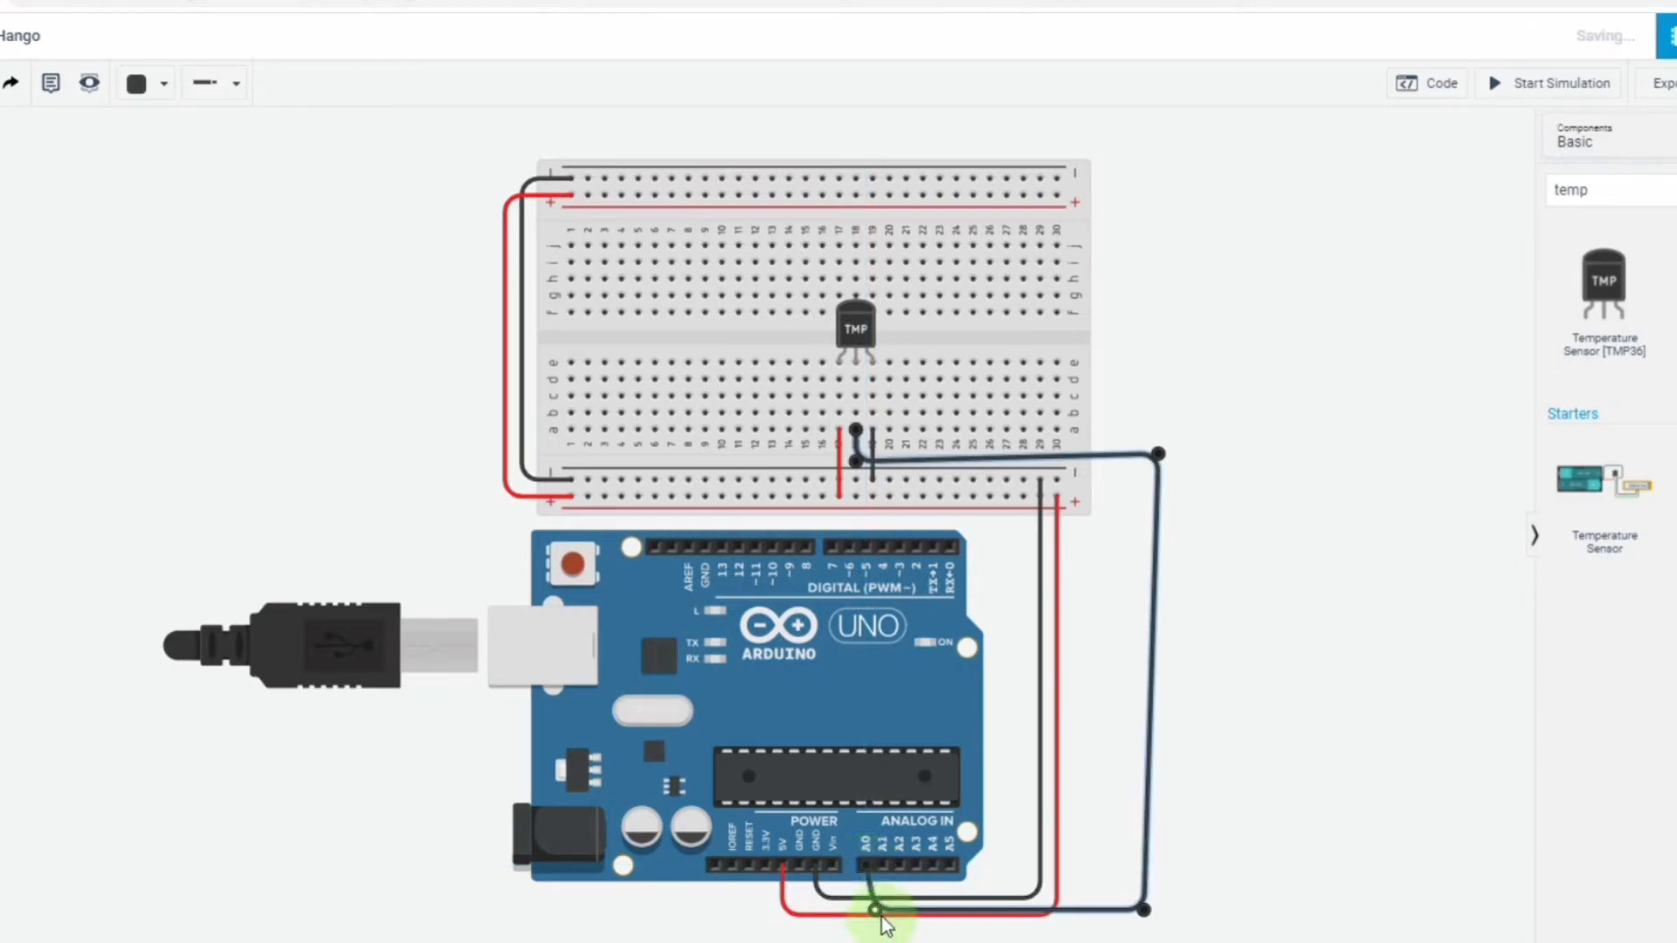
Straighten the bends of the A0 wire and colour it green.
drag(868, 914, 865, 932)
drag(1146, 911, 1159, 931)
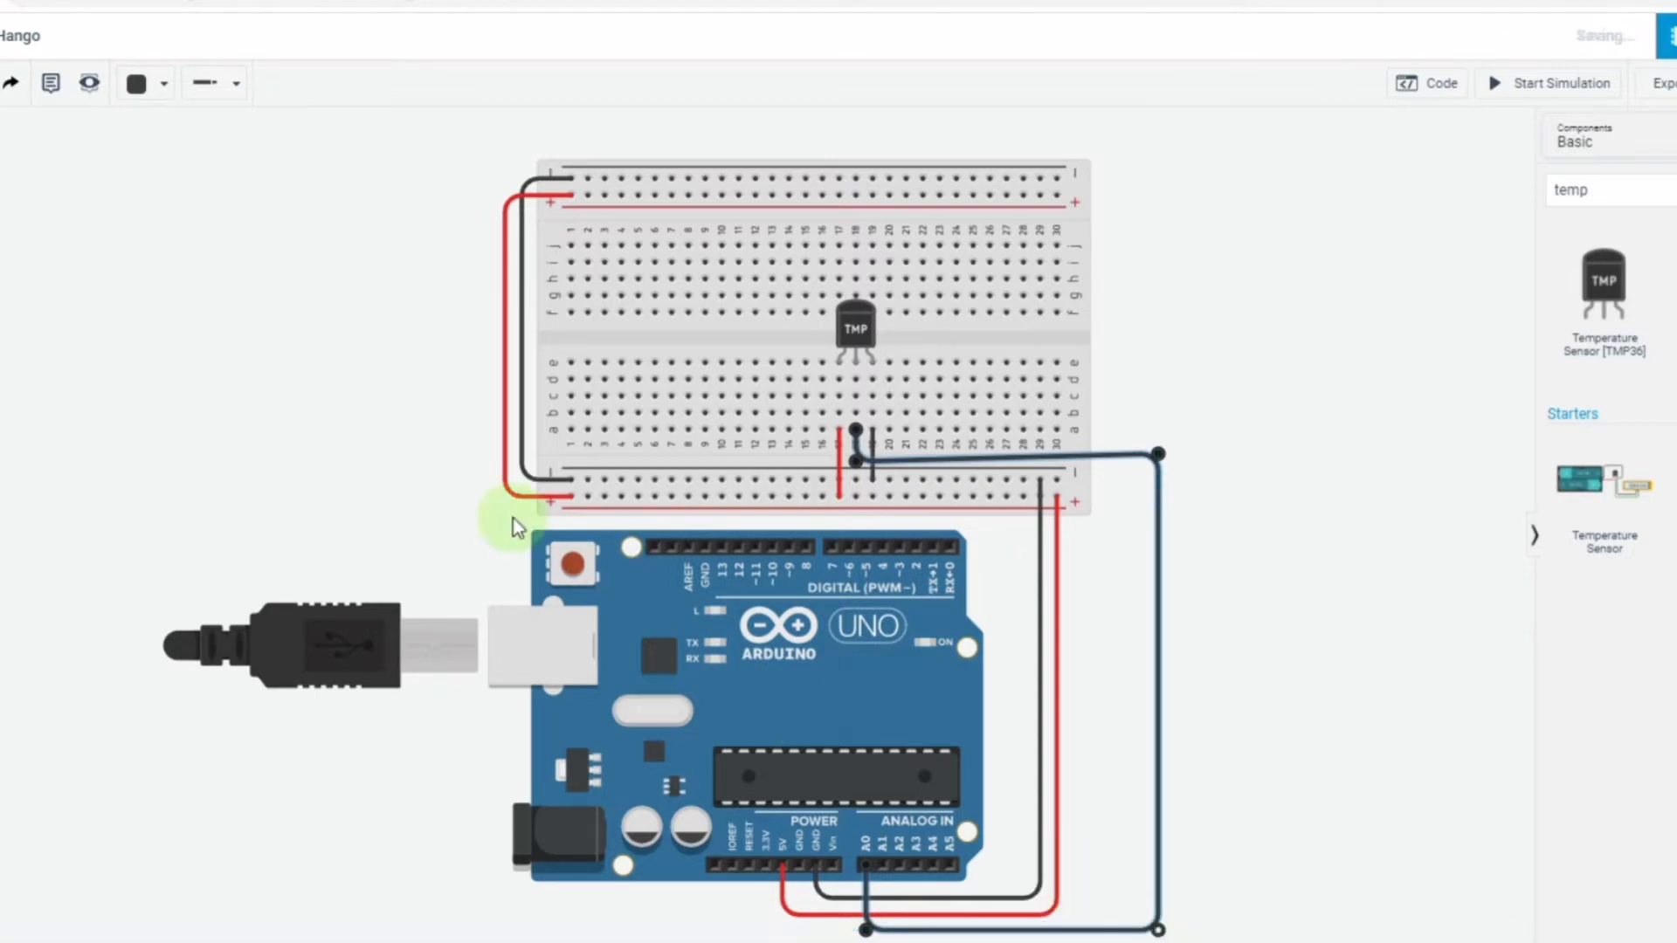
click(165, 87)
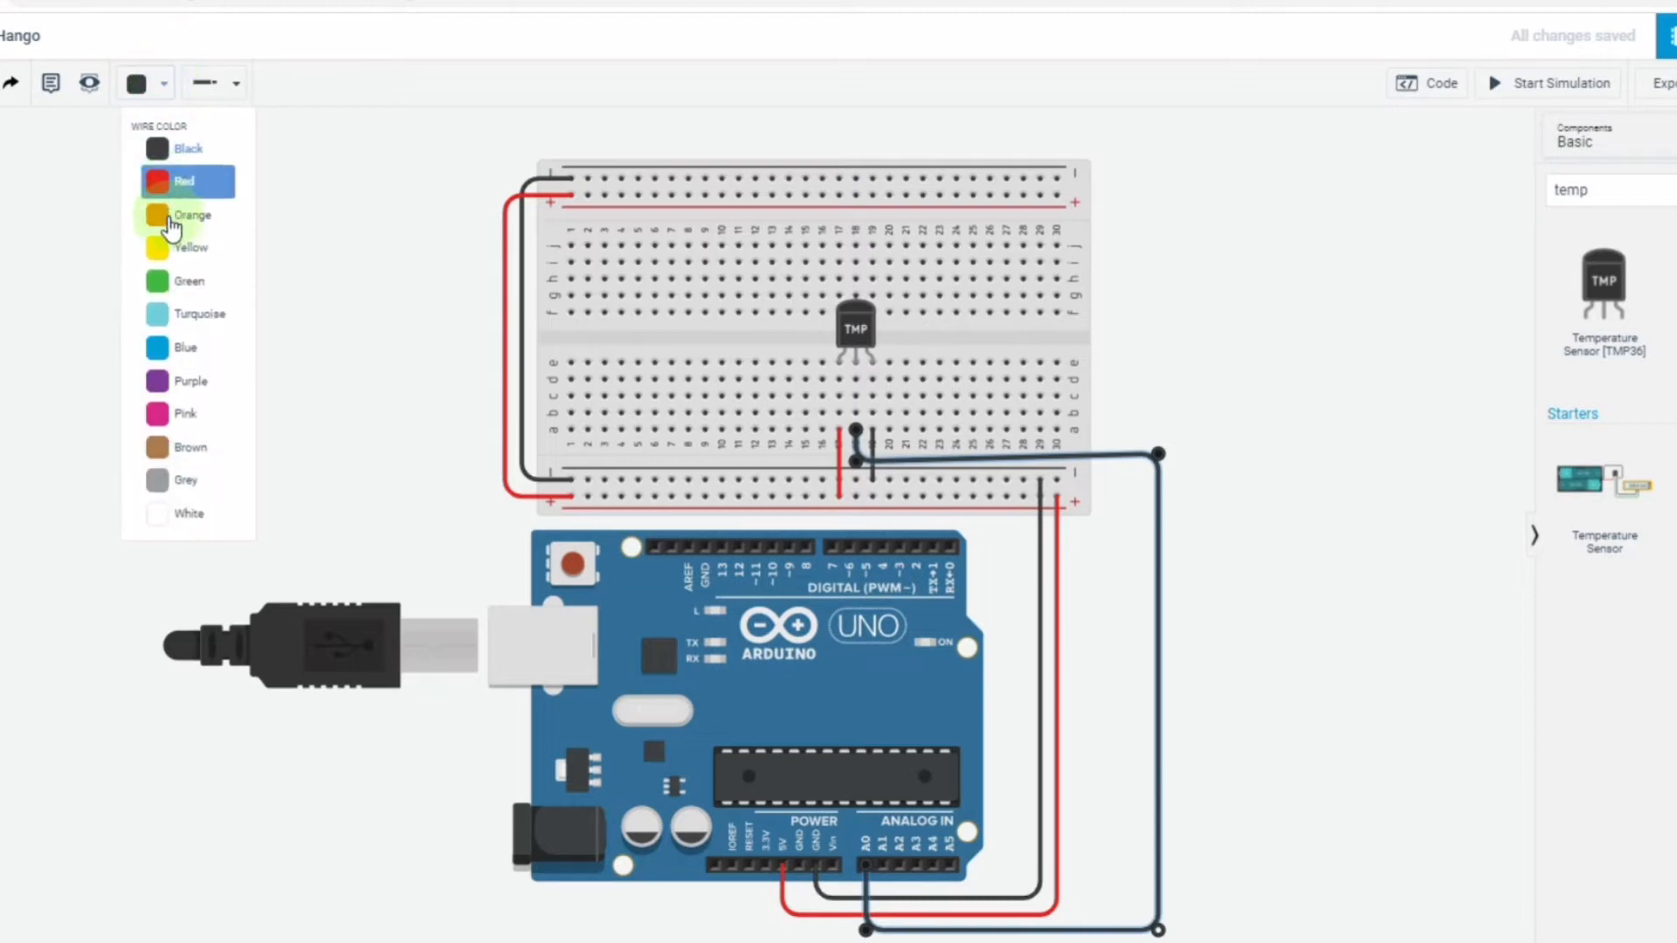
click(166, 286)
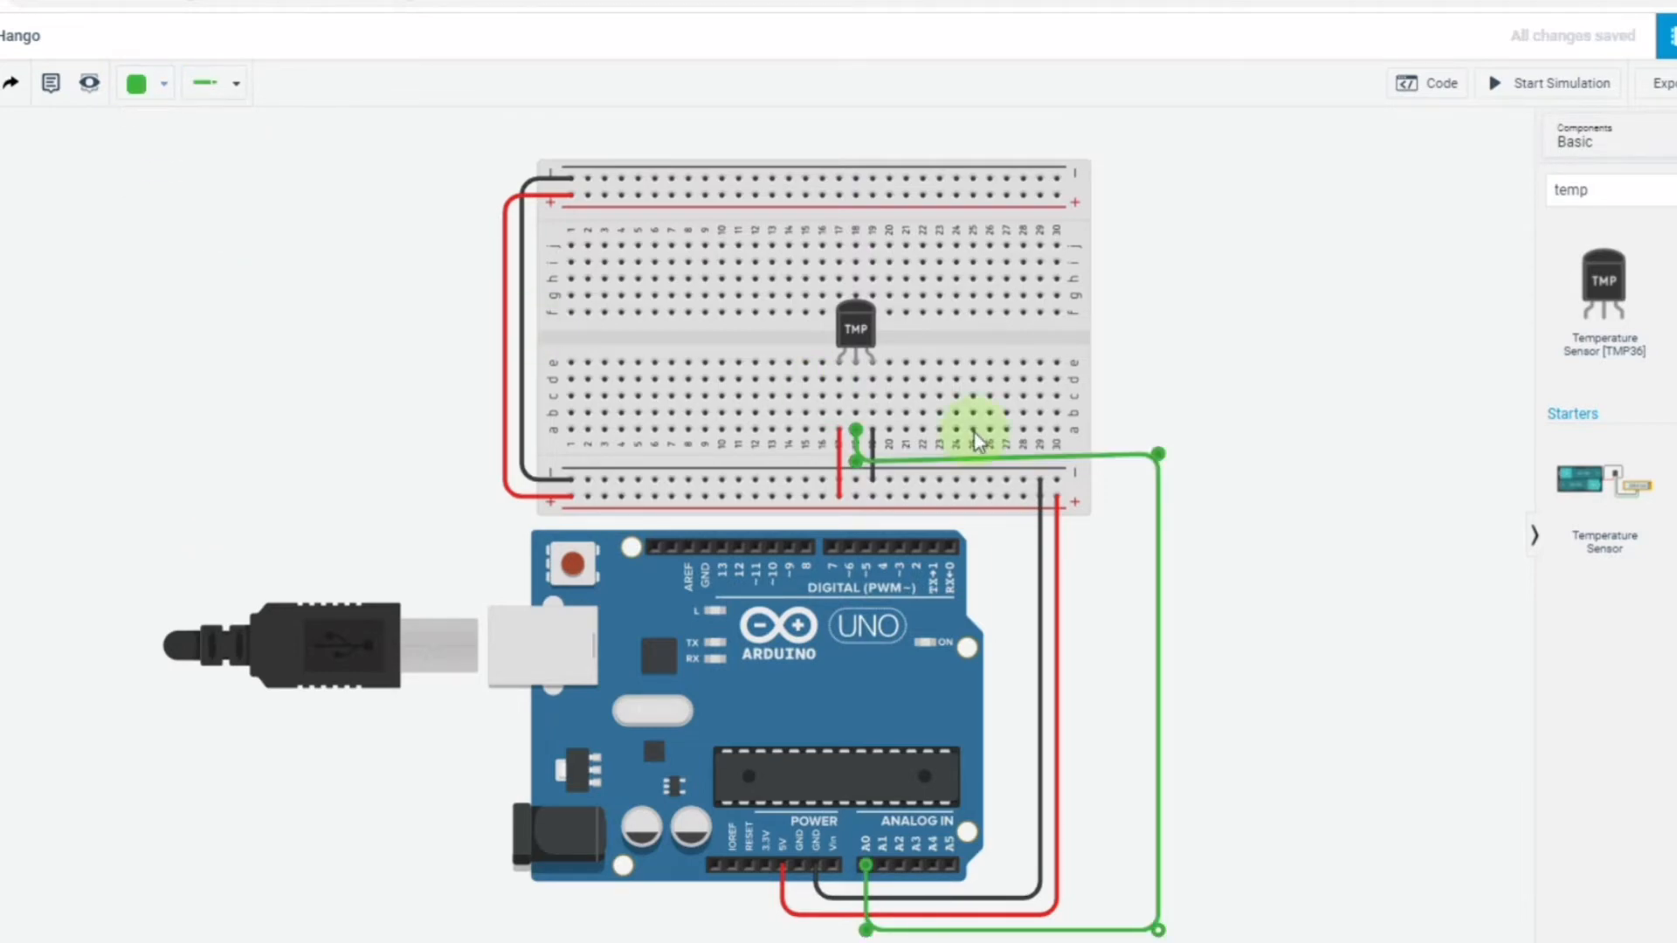
drag(1159, 456, 1160, 460)
click(1251, 385)
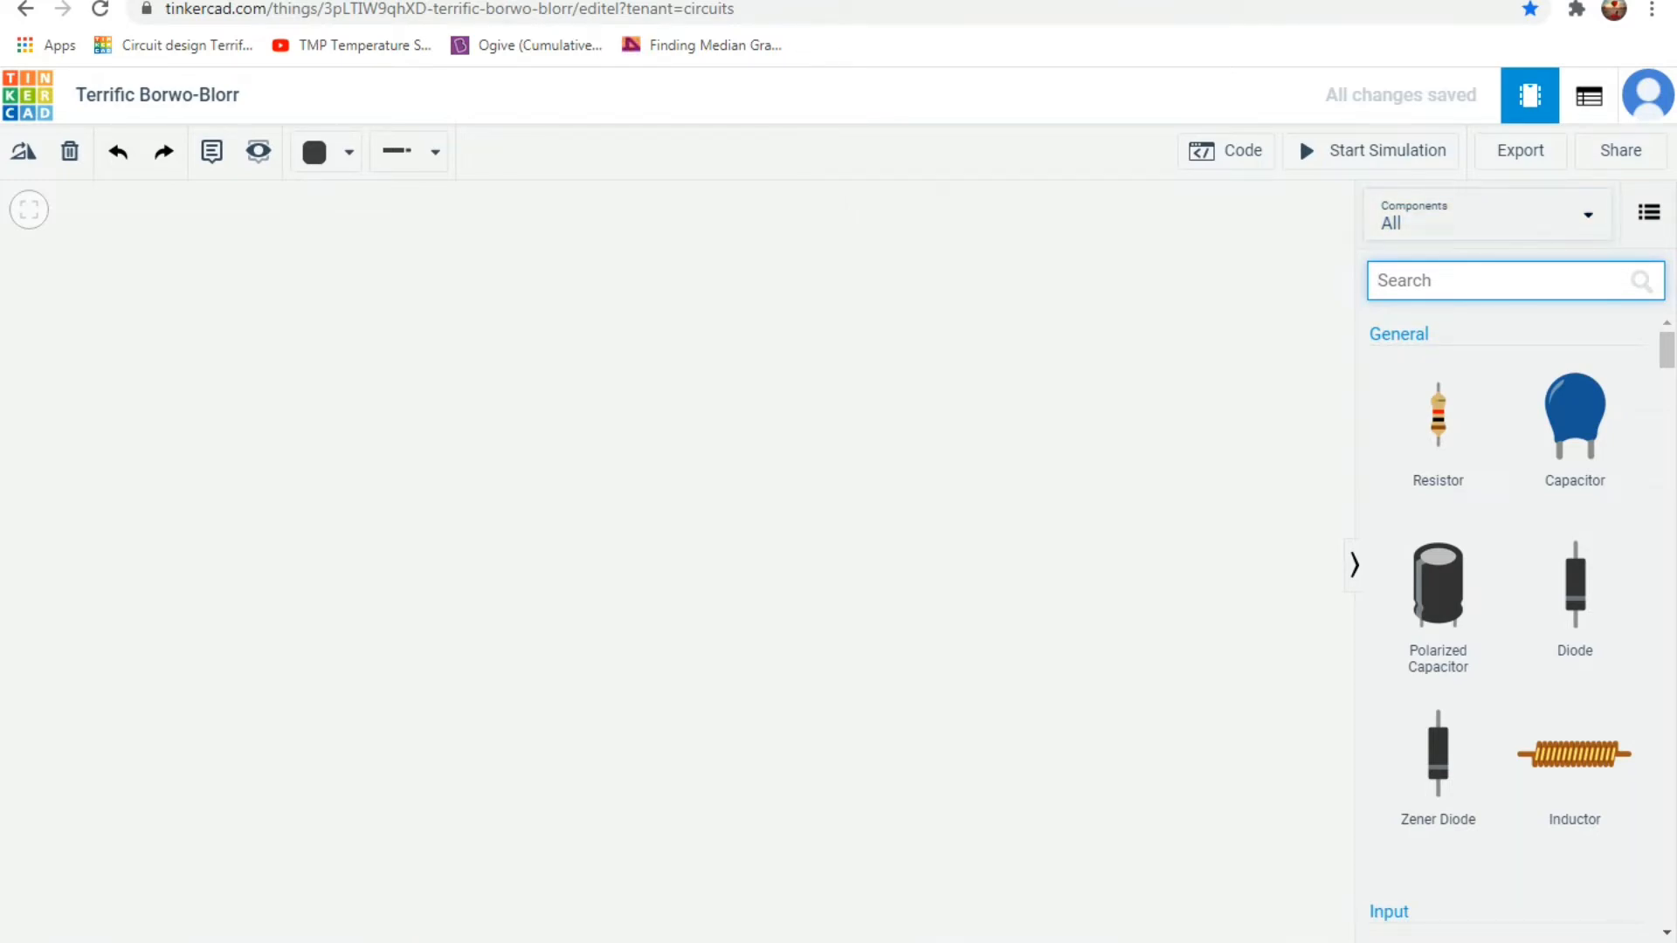
Search the components for arduino and place the Breadboard starter in the empty Terrific Borwo-Blorr circuit.
text(ard)
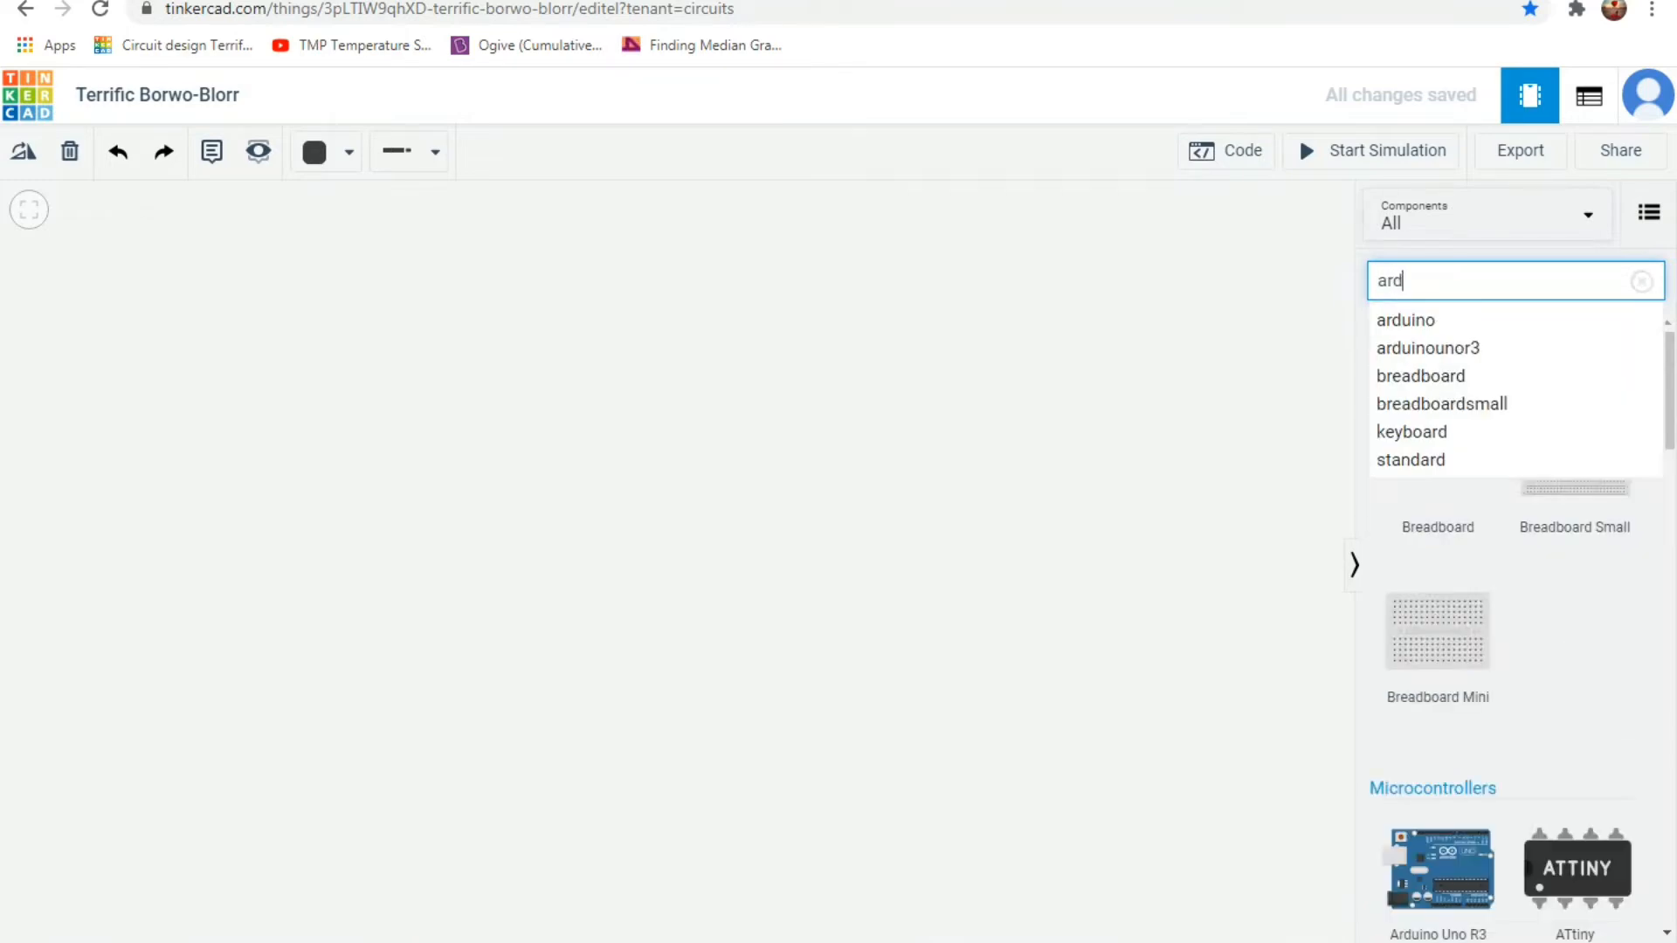
key(Down)
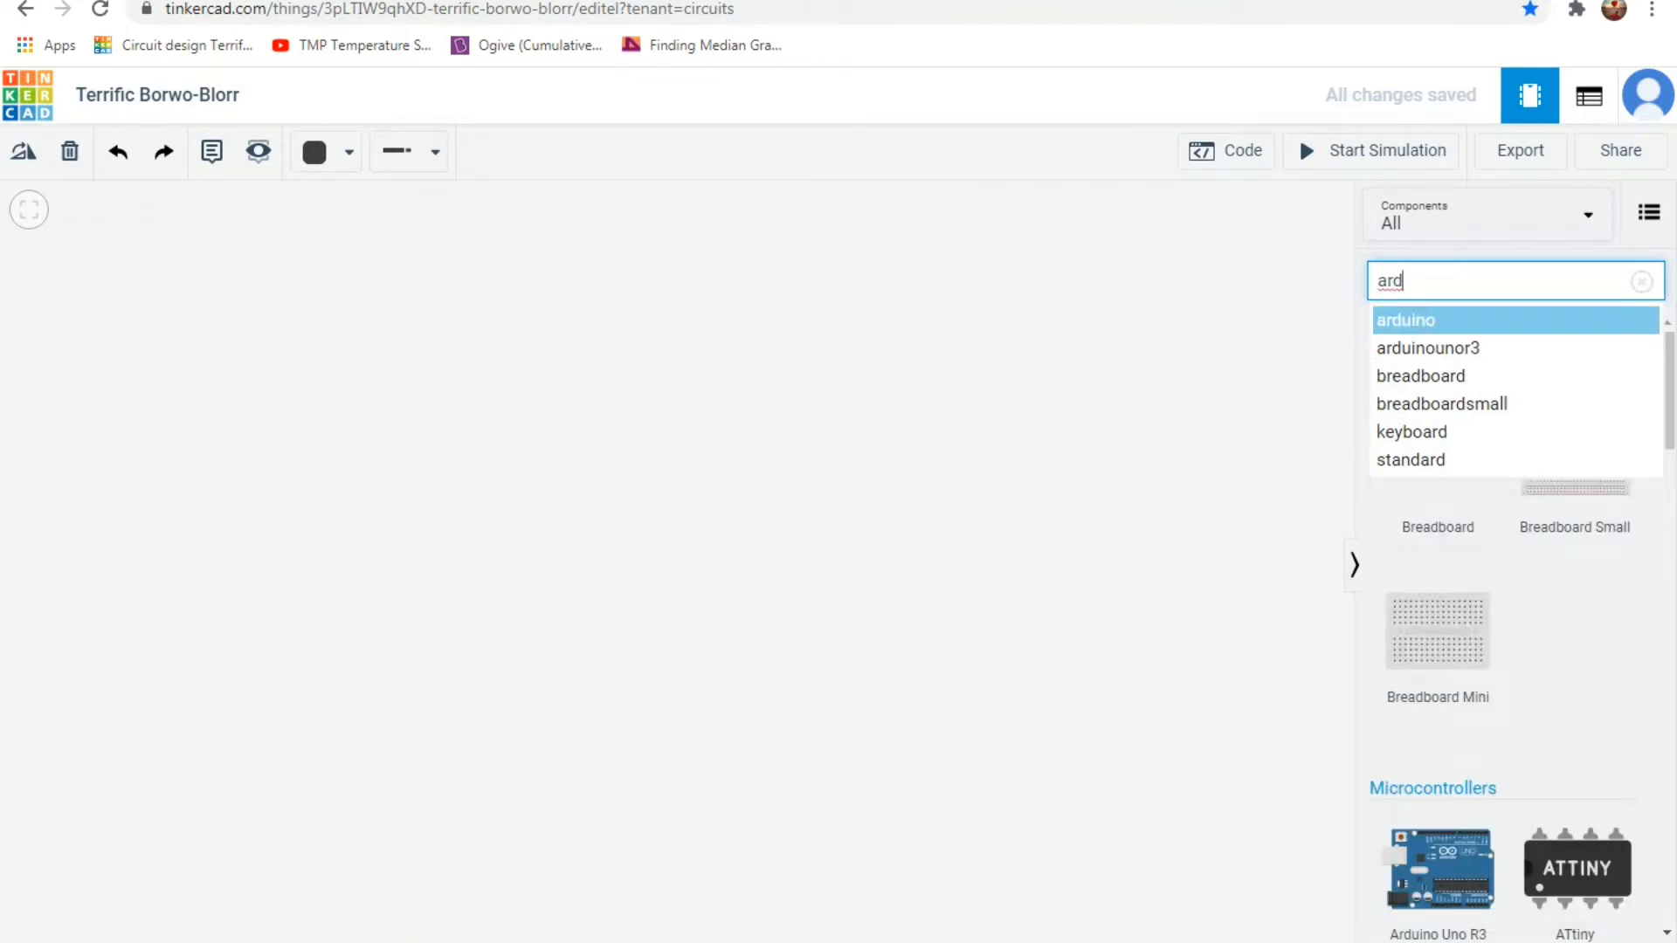
key(Return)
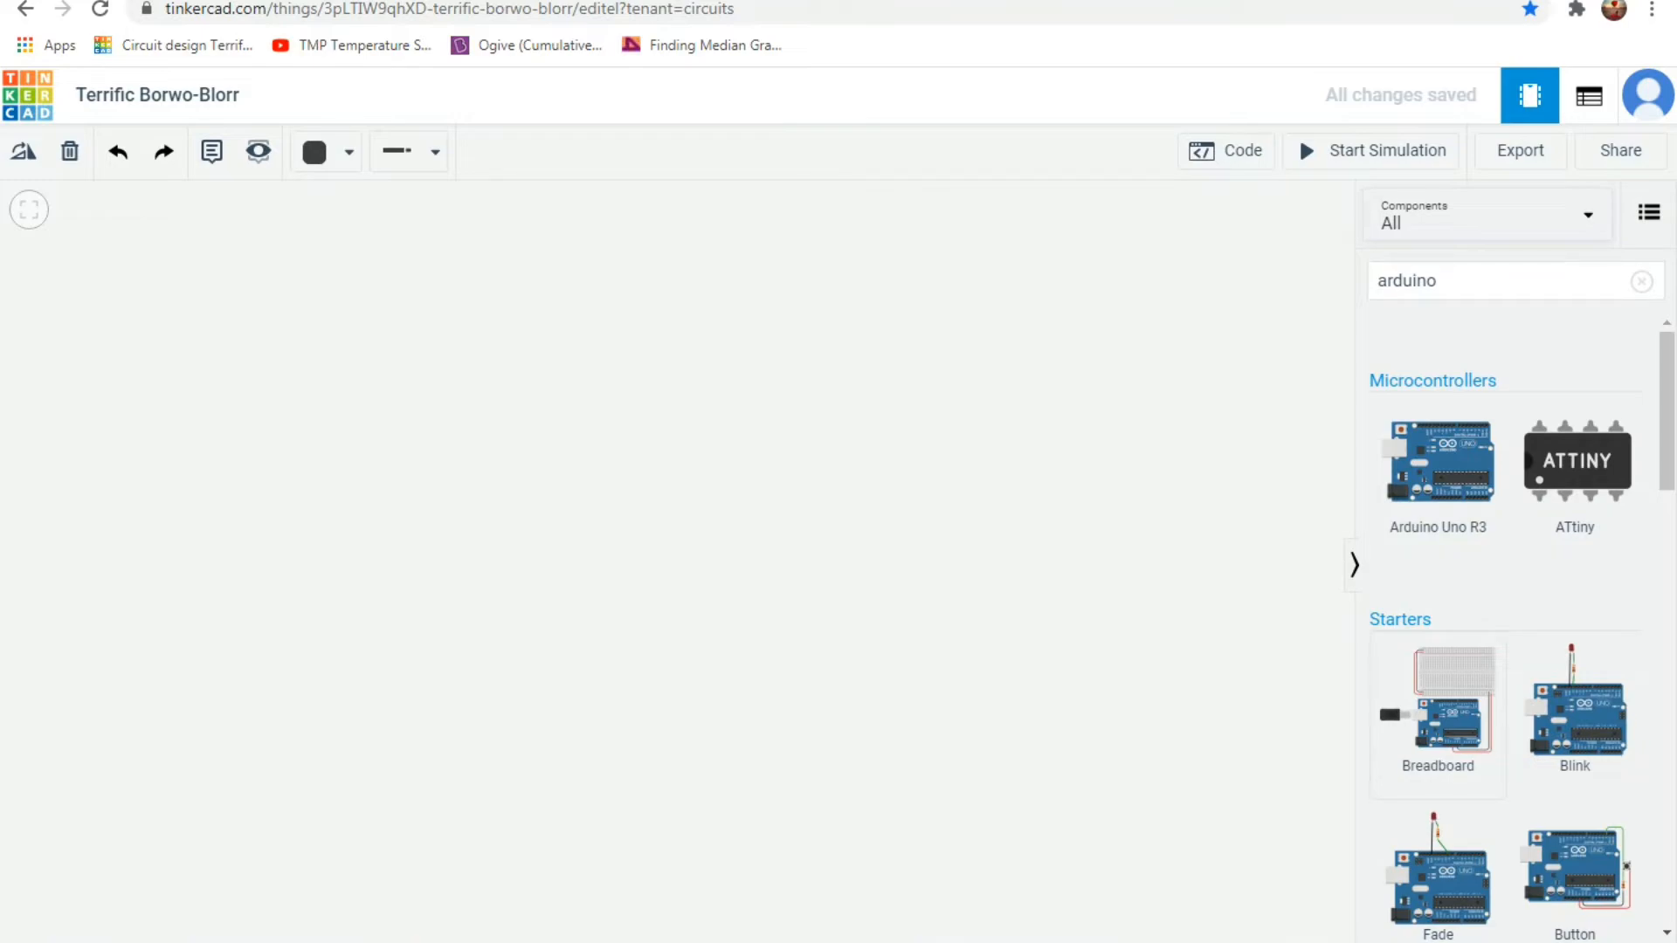
click(1438, 717)
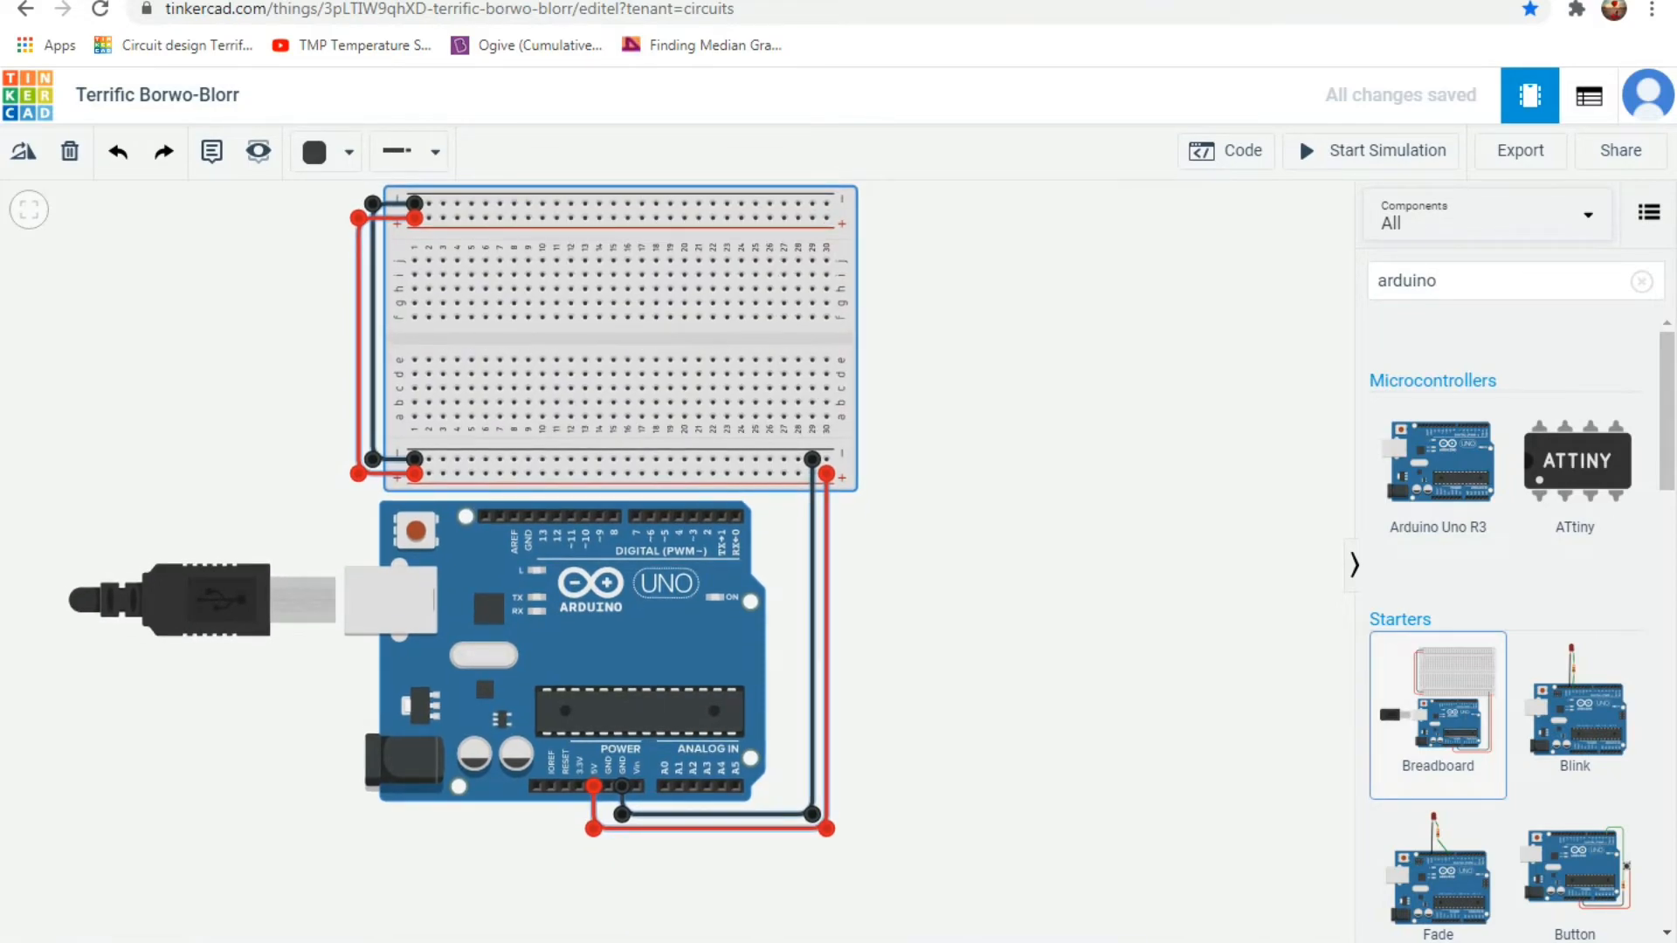
click(464, 512)
Search the components for tmp and place the TMP36 temperature sensor on the breadboard, legs in row e, columns 16 to 18.
click(1441, 281)
key(BackSpace)
key(BackSpace)
key(BackSpace)
key(BackSpace)
key(BackSpace)
key(BackSpace)
key(BackSpace)
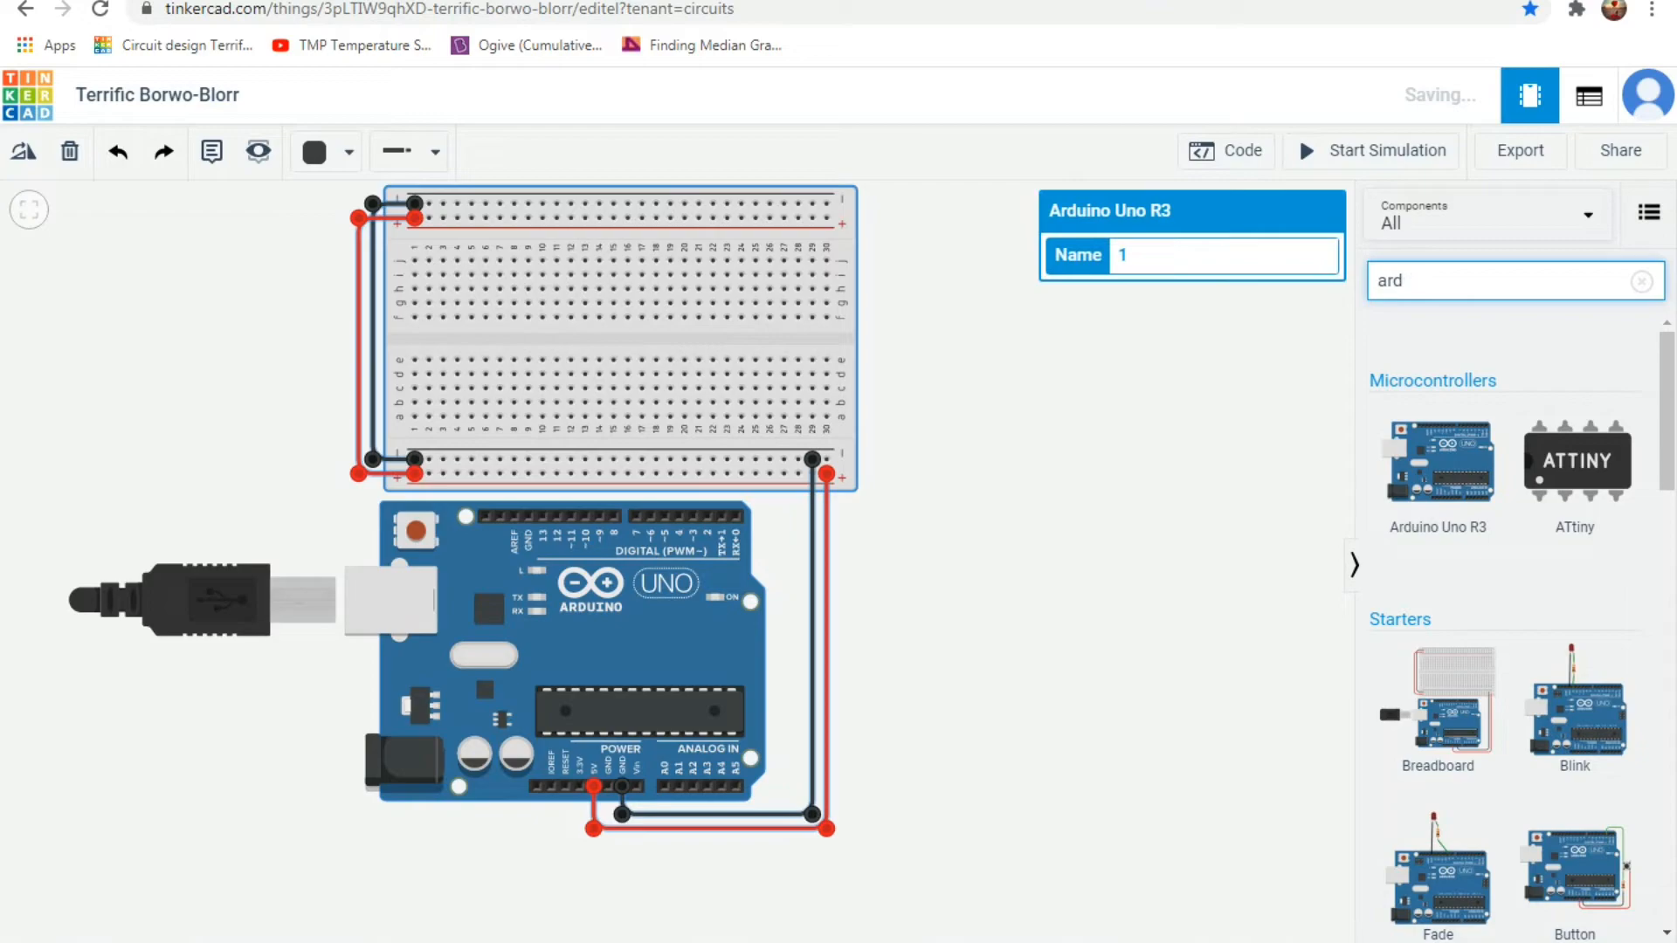
text(t)
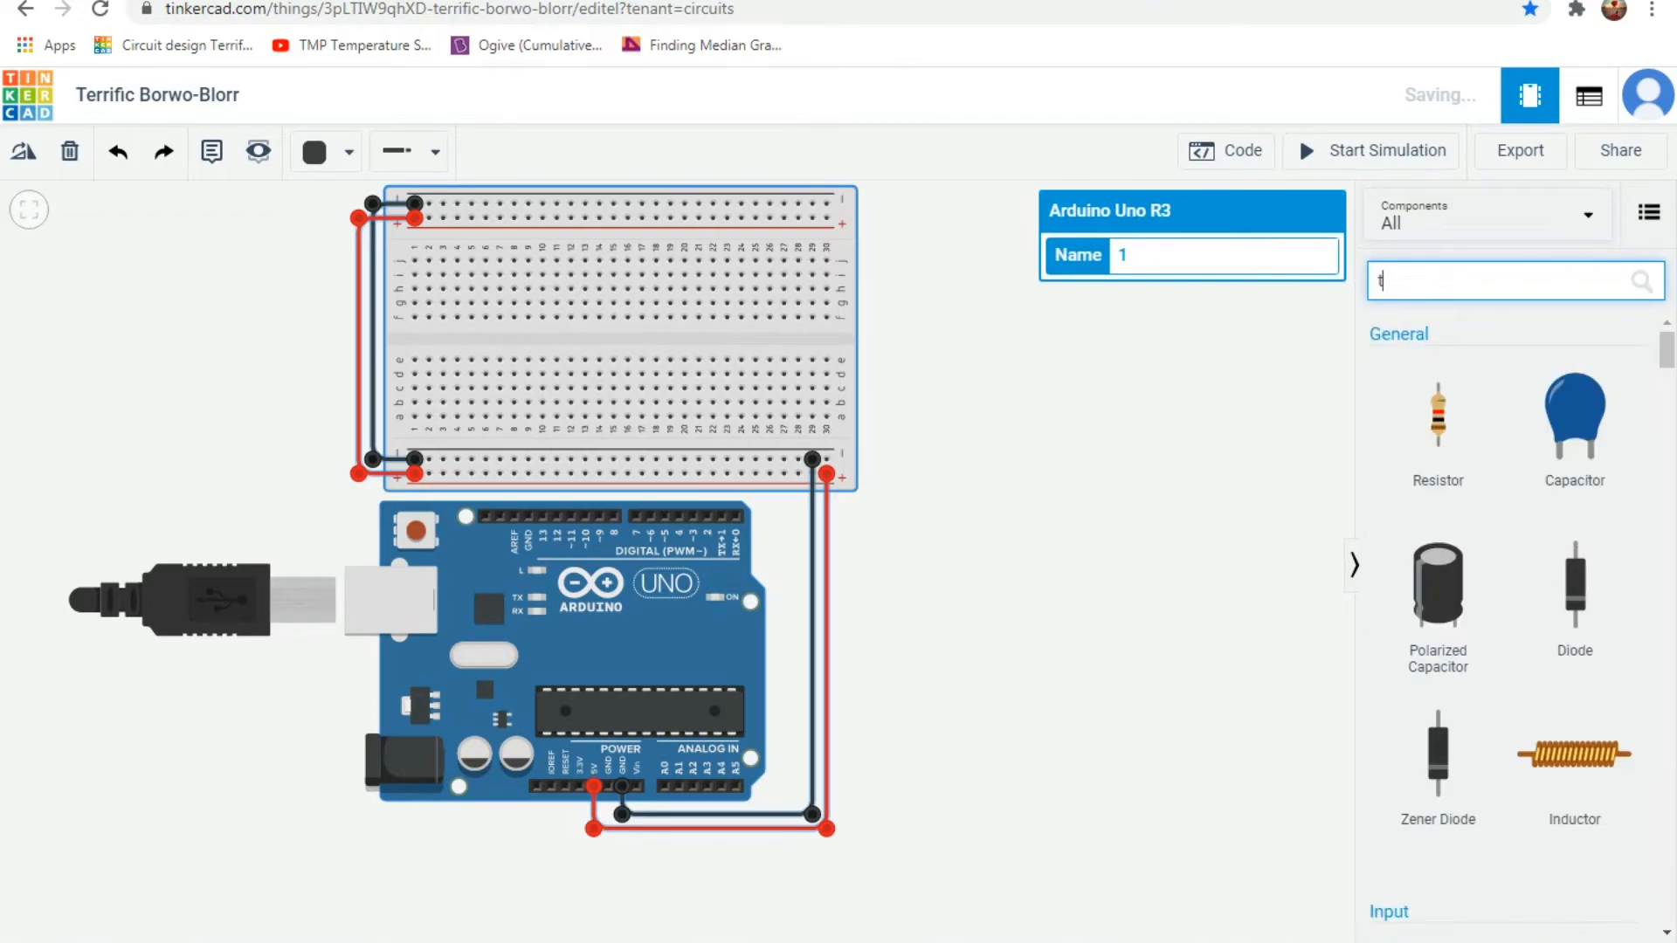
text(mp)
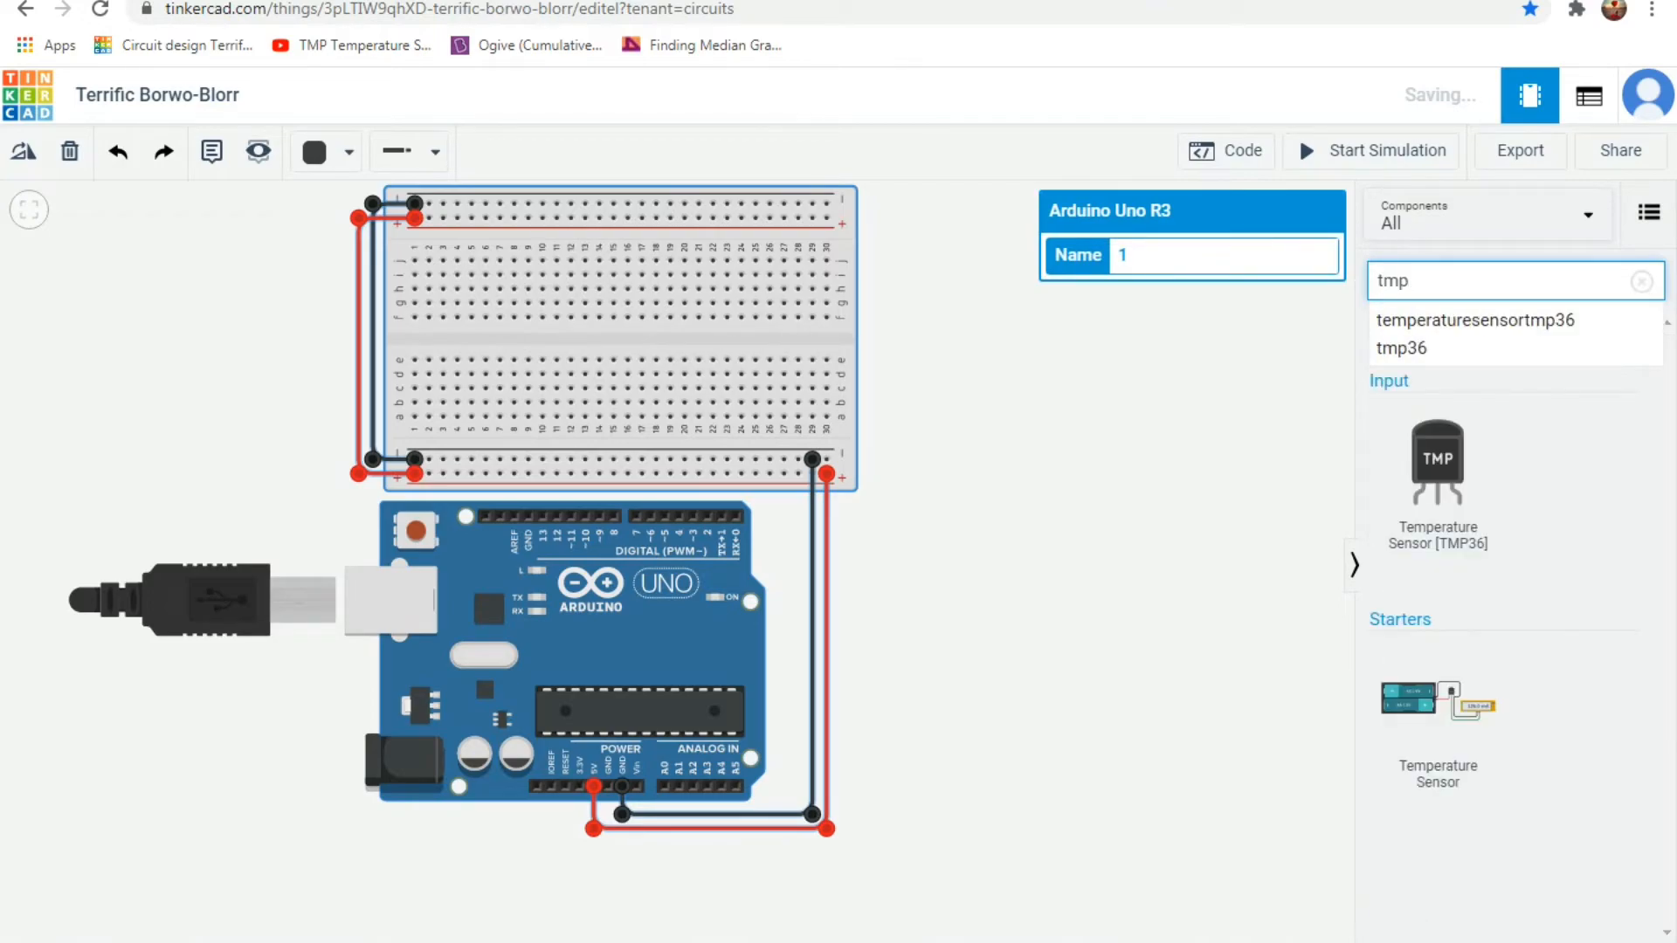
key(Down)
key(Down)
drag(1438, 472, 642, 336)
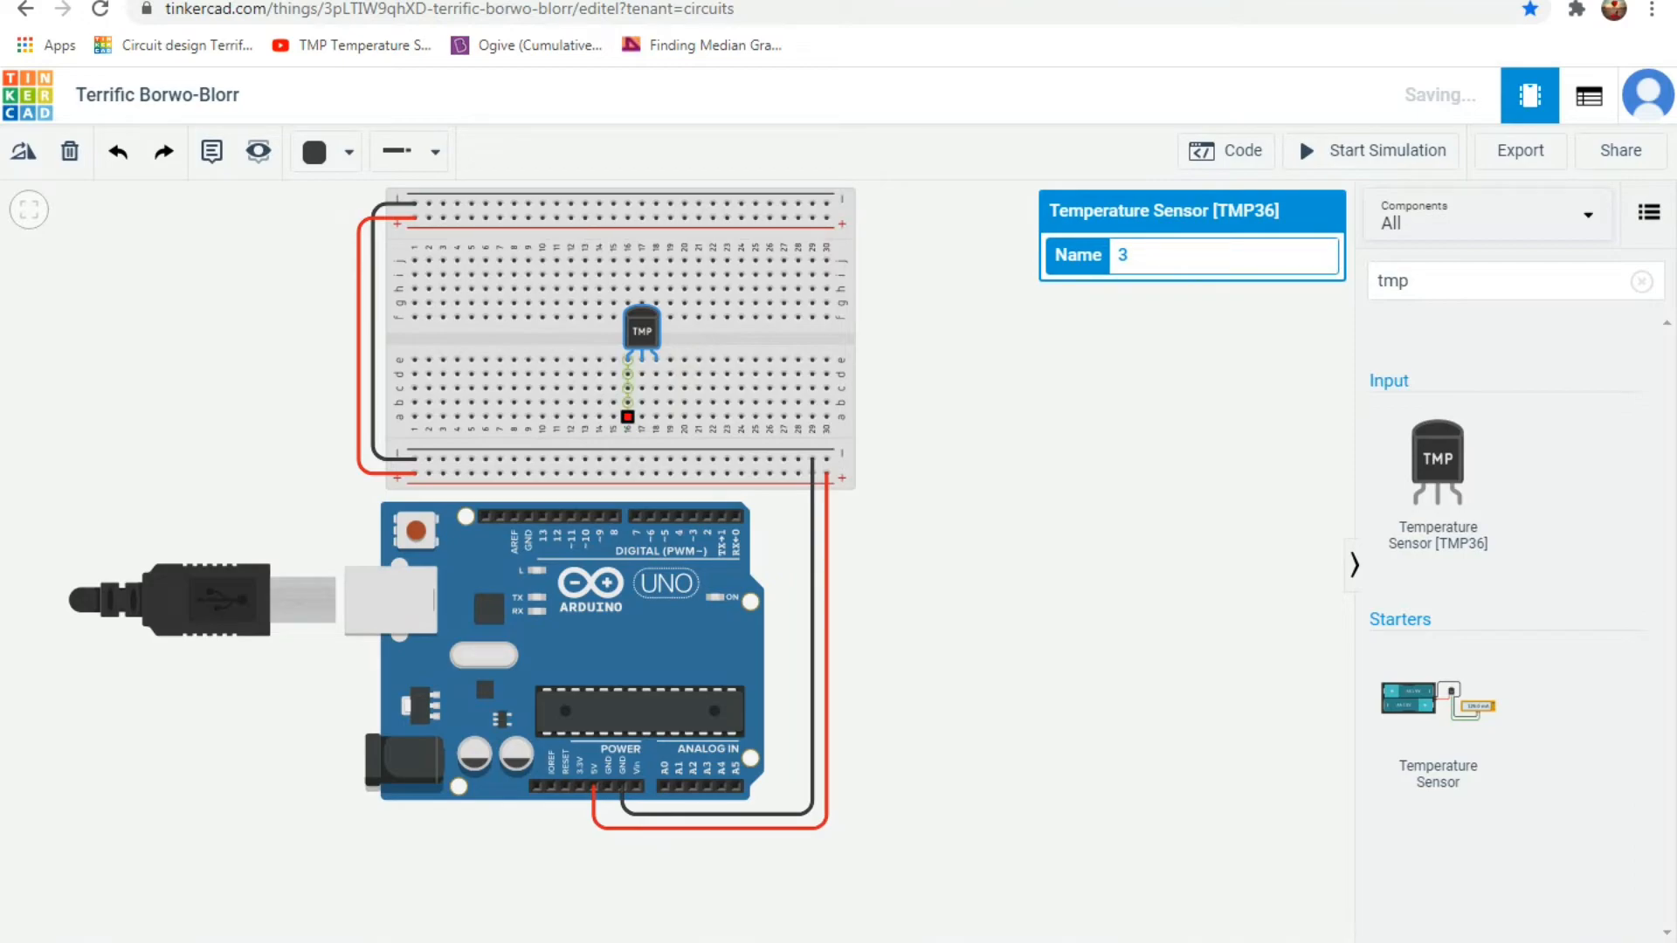
Wire the temperature sensor's left leg from row a, column 16 to the lower positive rail and colour the wire red.
click(627, 417)
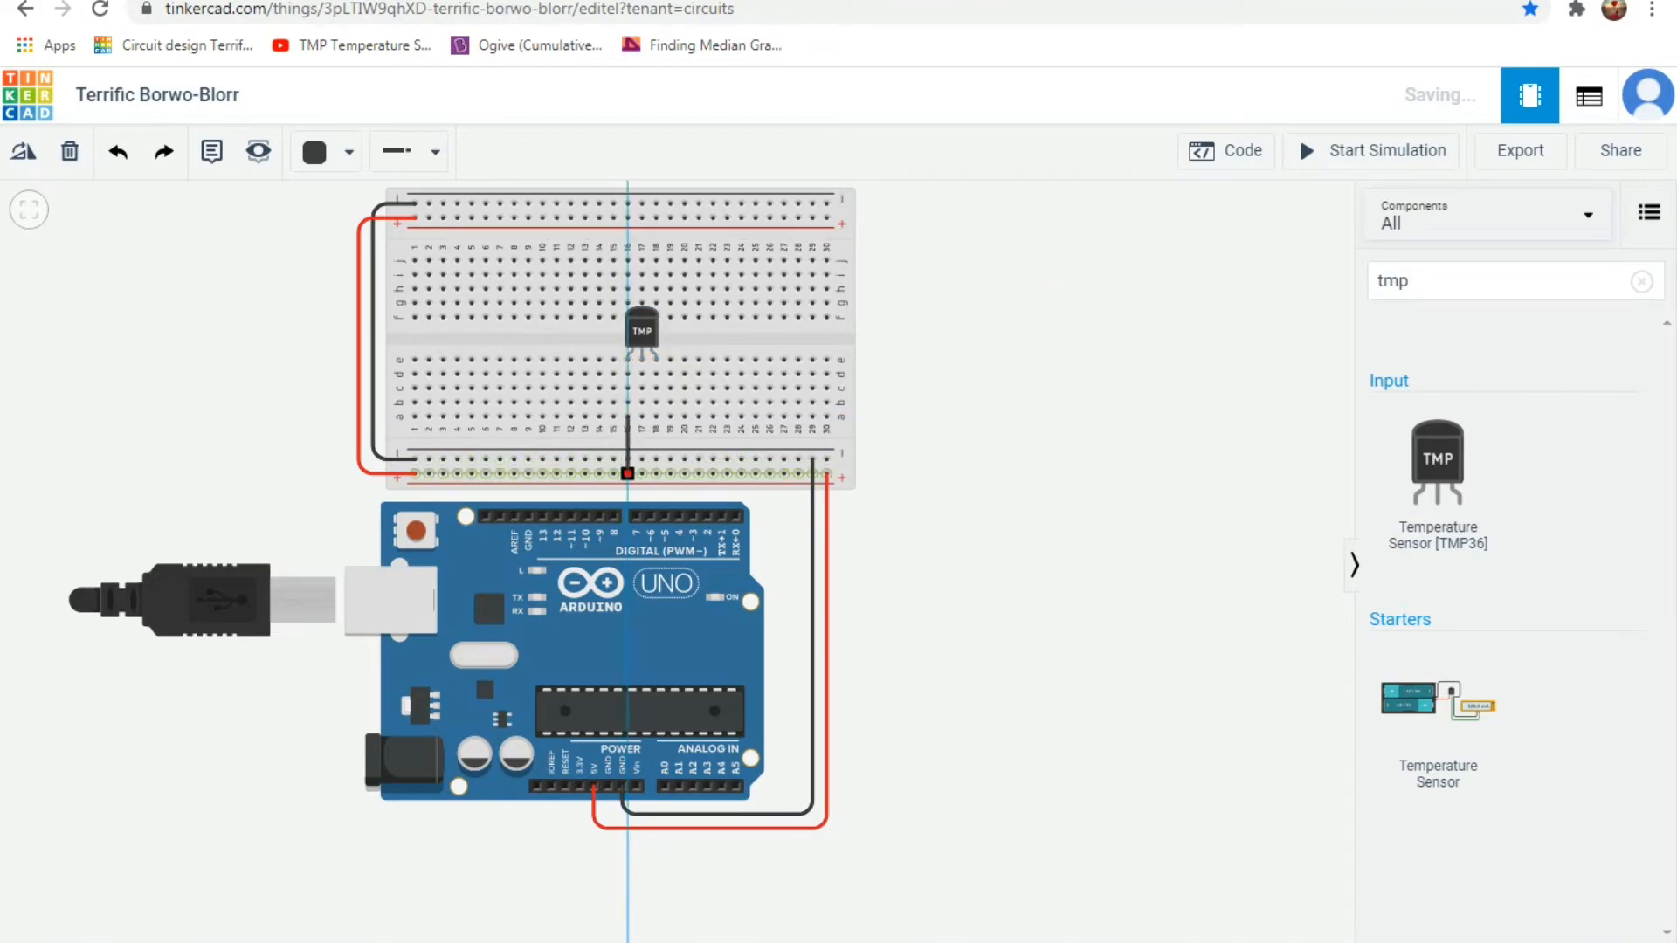
click(628, 473)
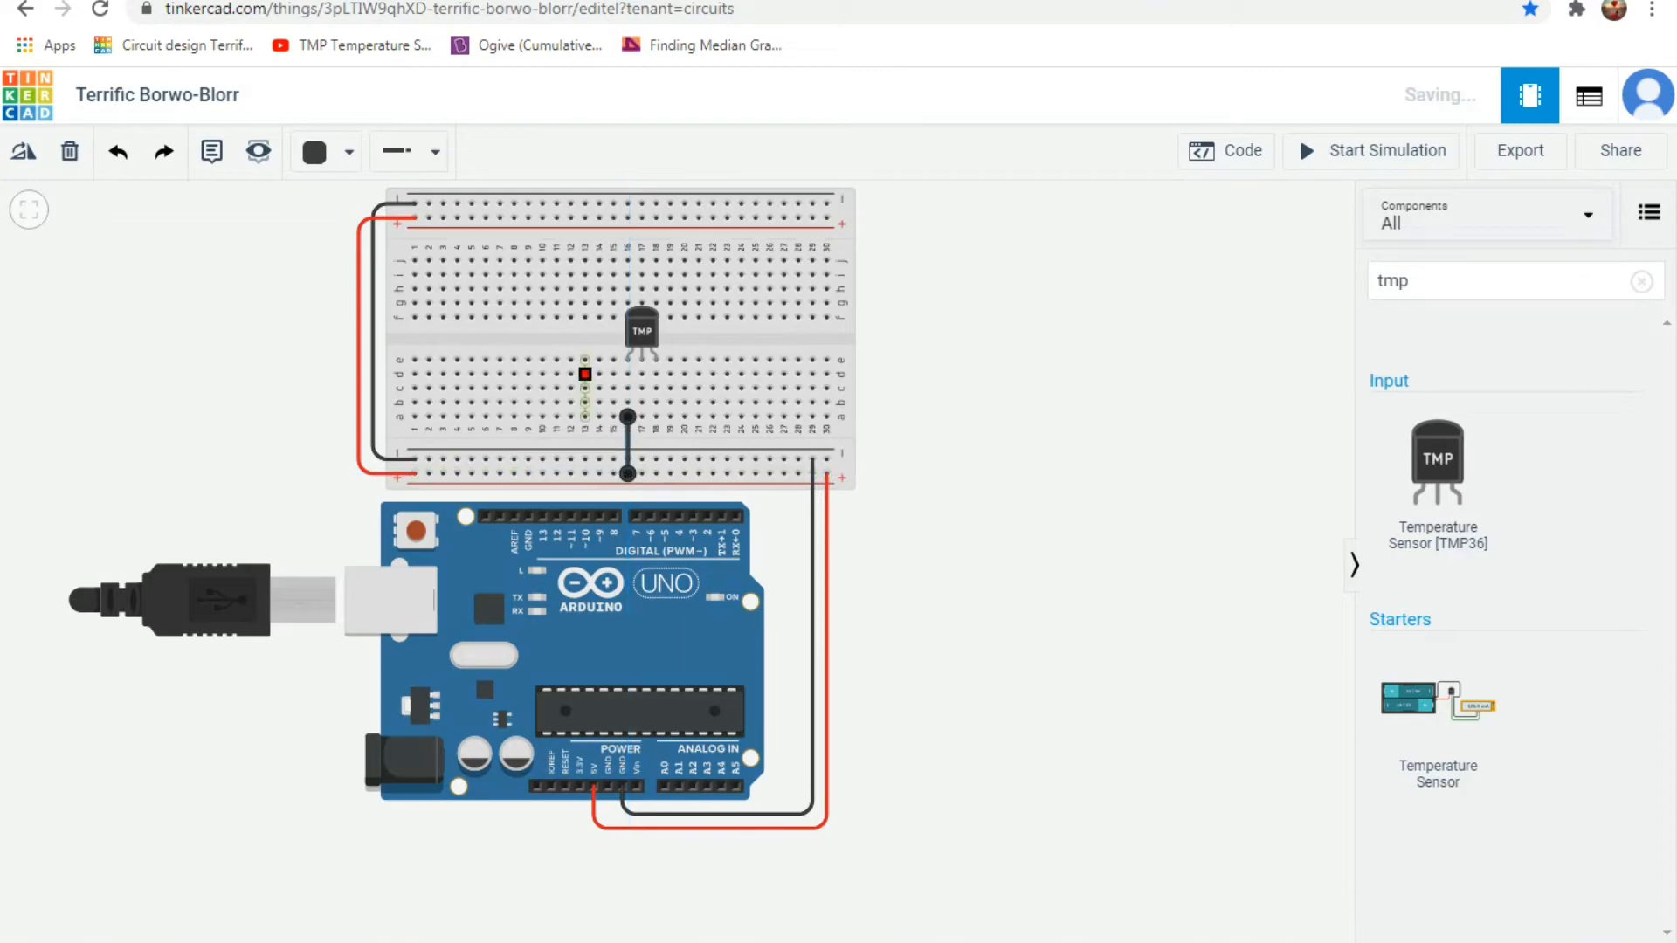
click(326, 151)
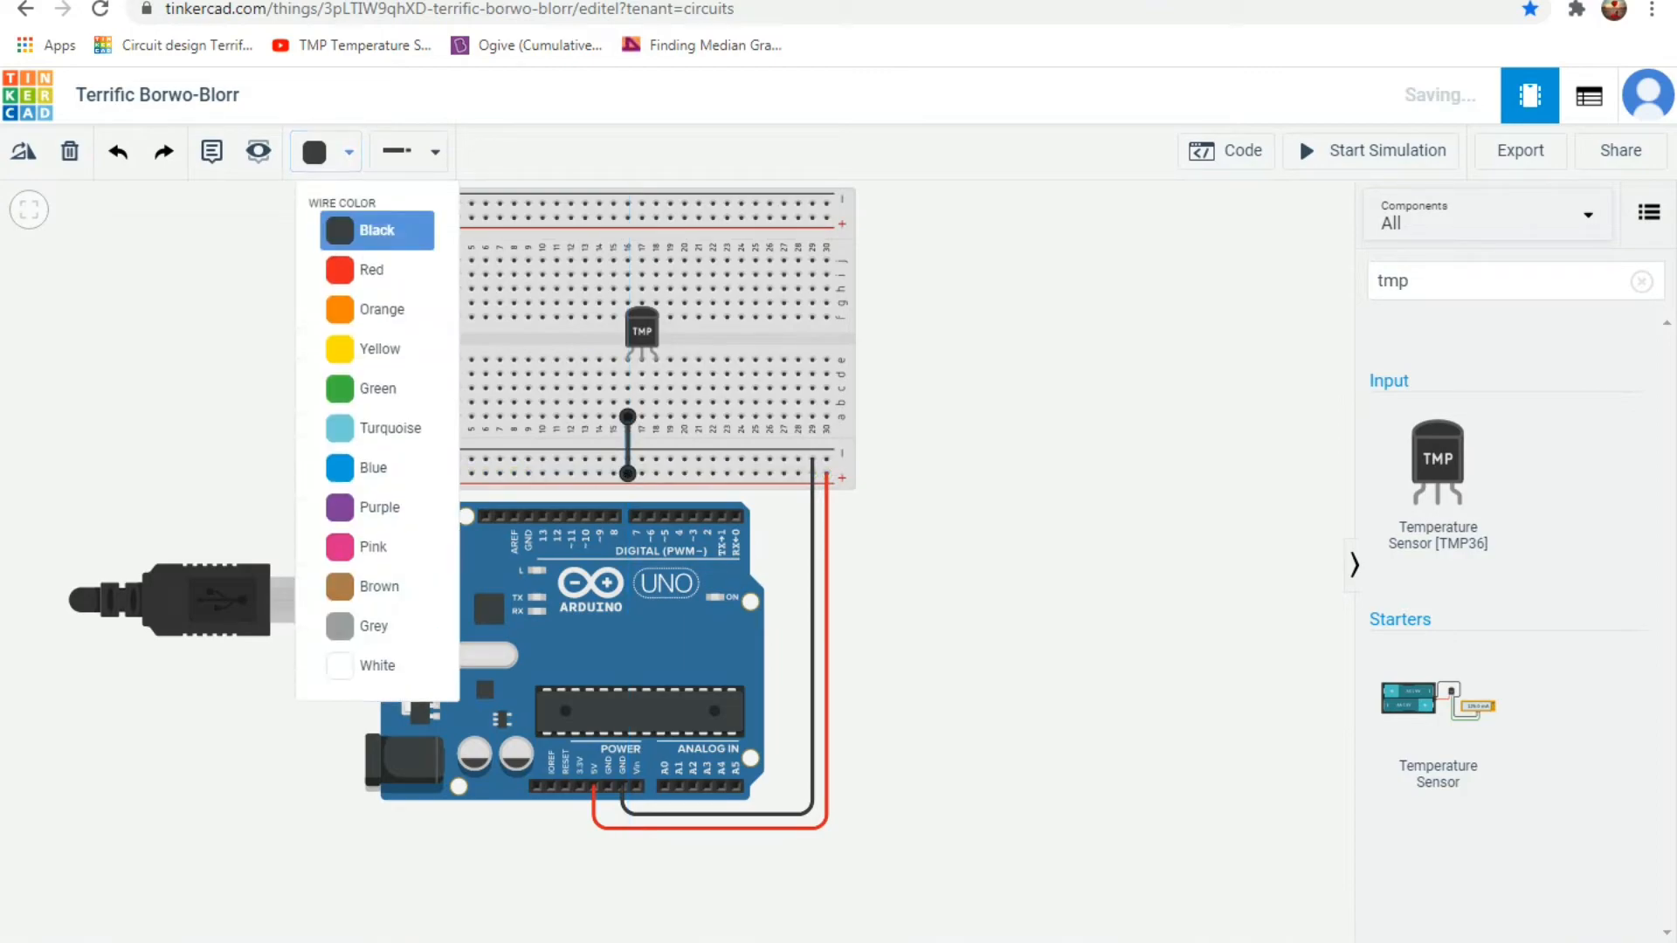
click(376, 269)
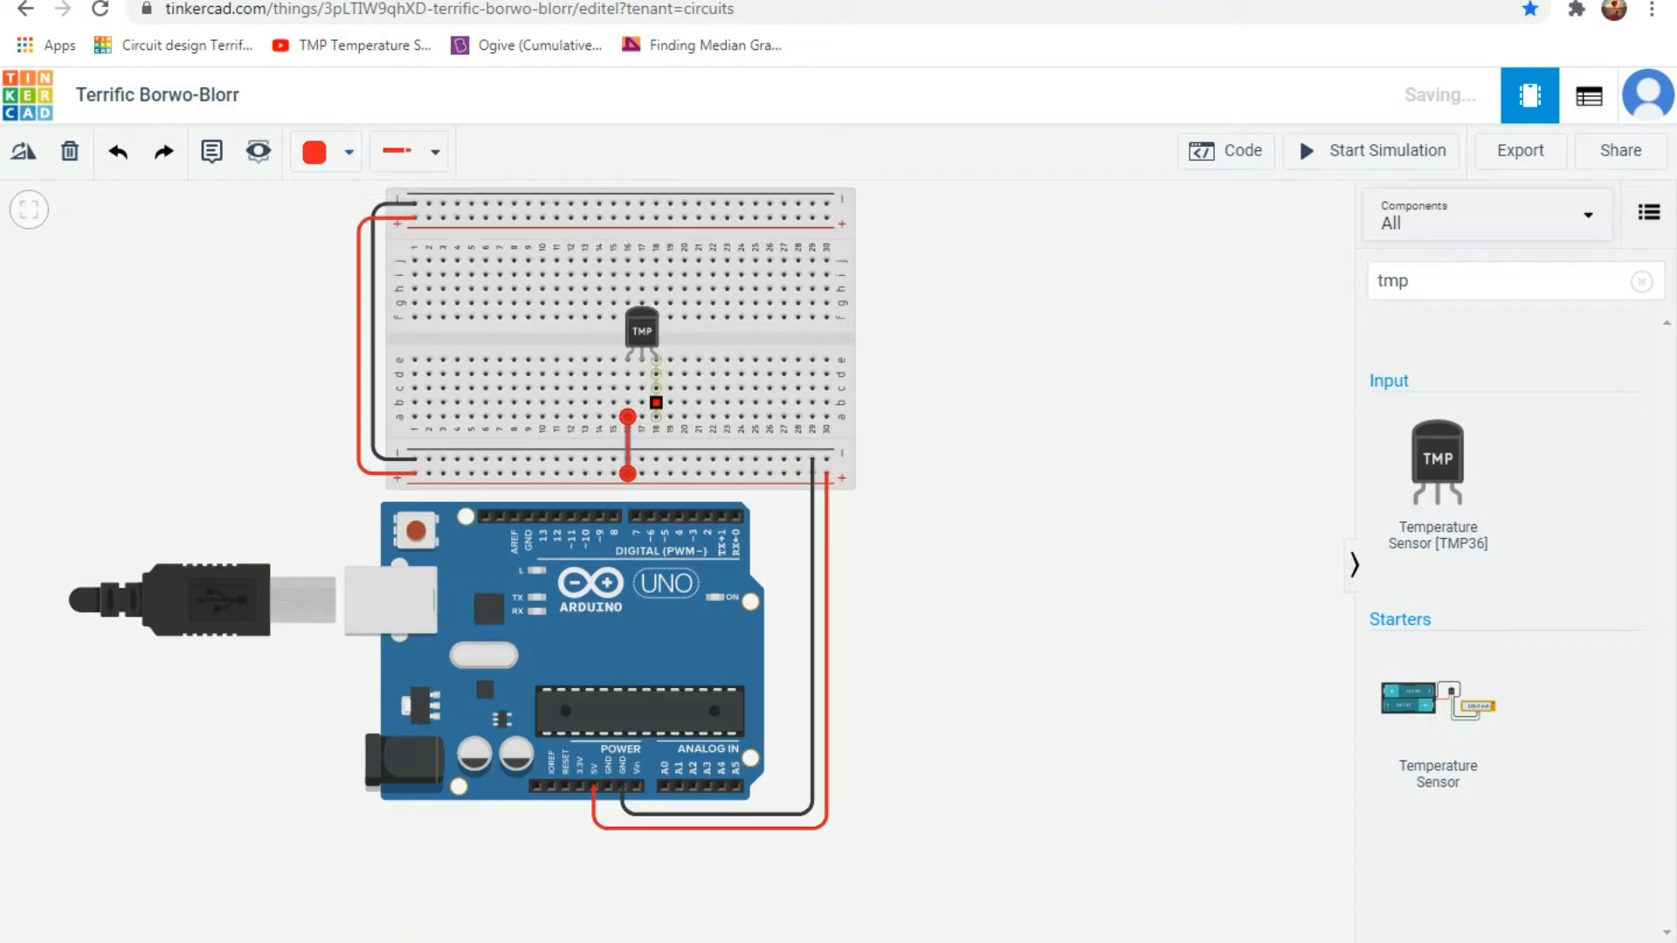
Wire the temperature sensor's right leg from row b, column 18 to the lower negative rail and colour the wire black.
click(656, 403)
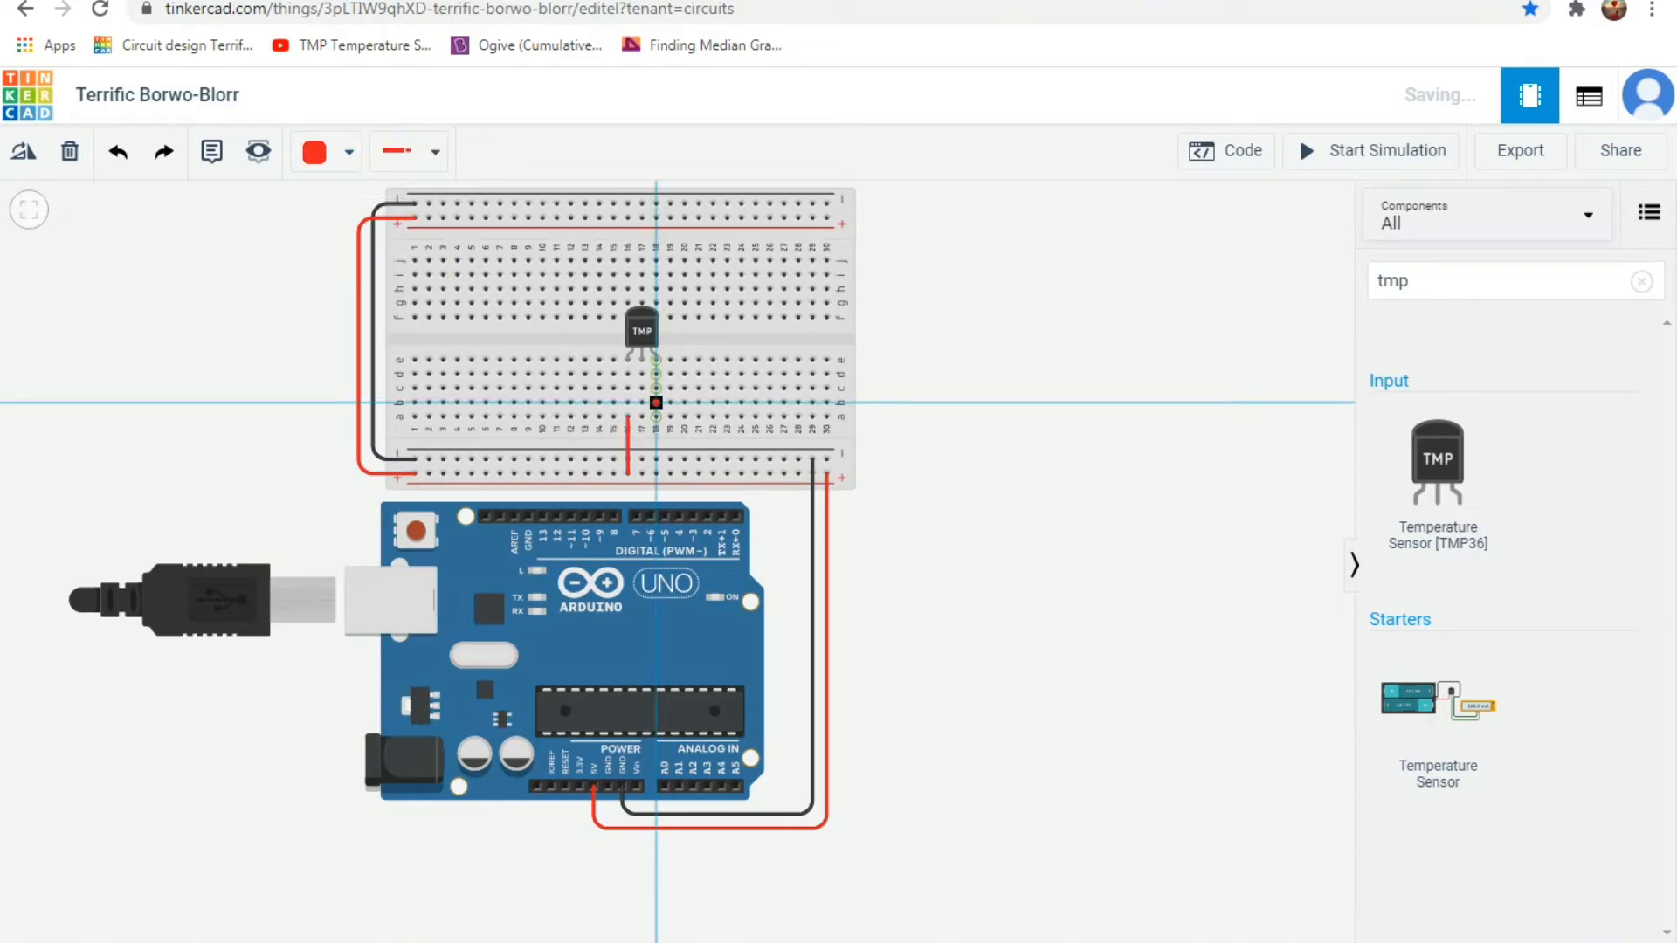
click(656, 459)
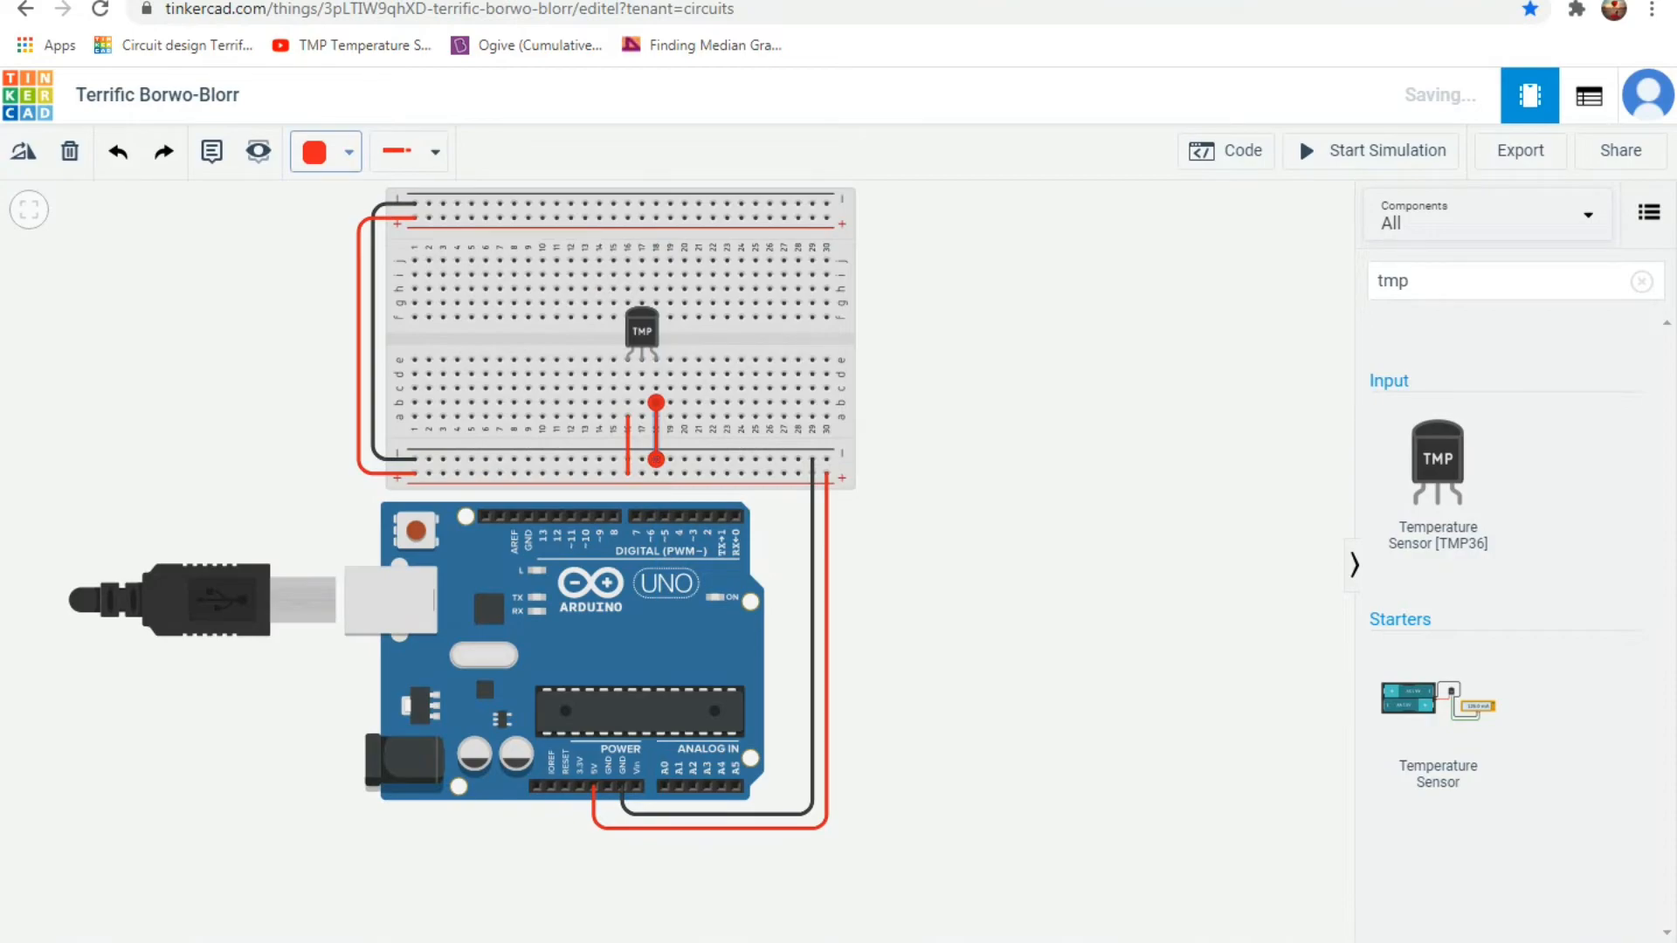
click(326, 151)
click(376, 230)
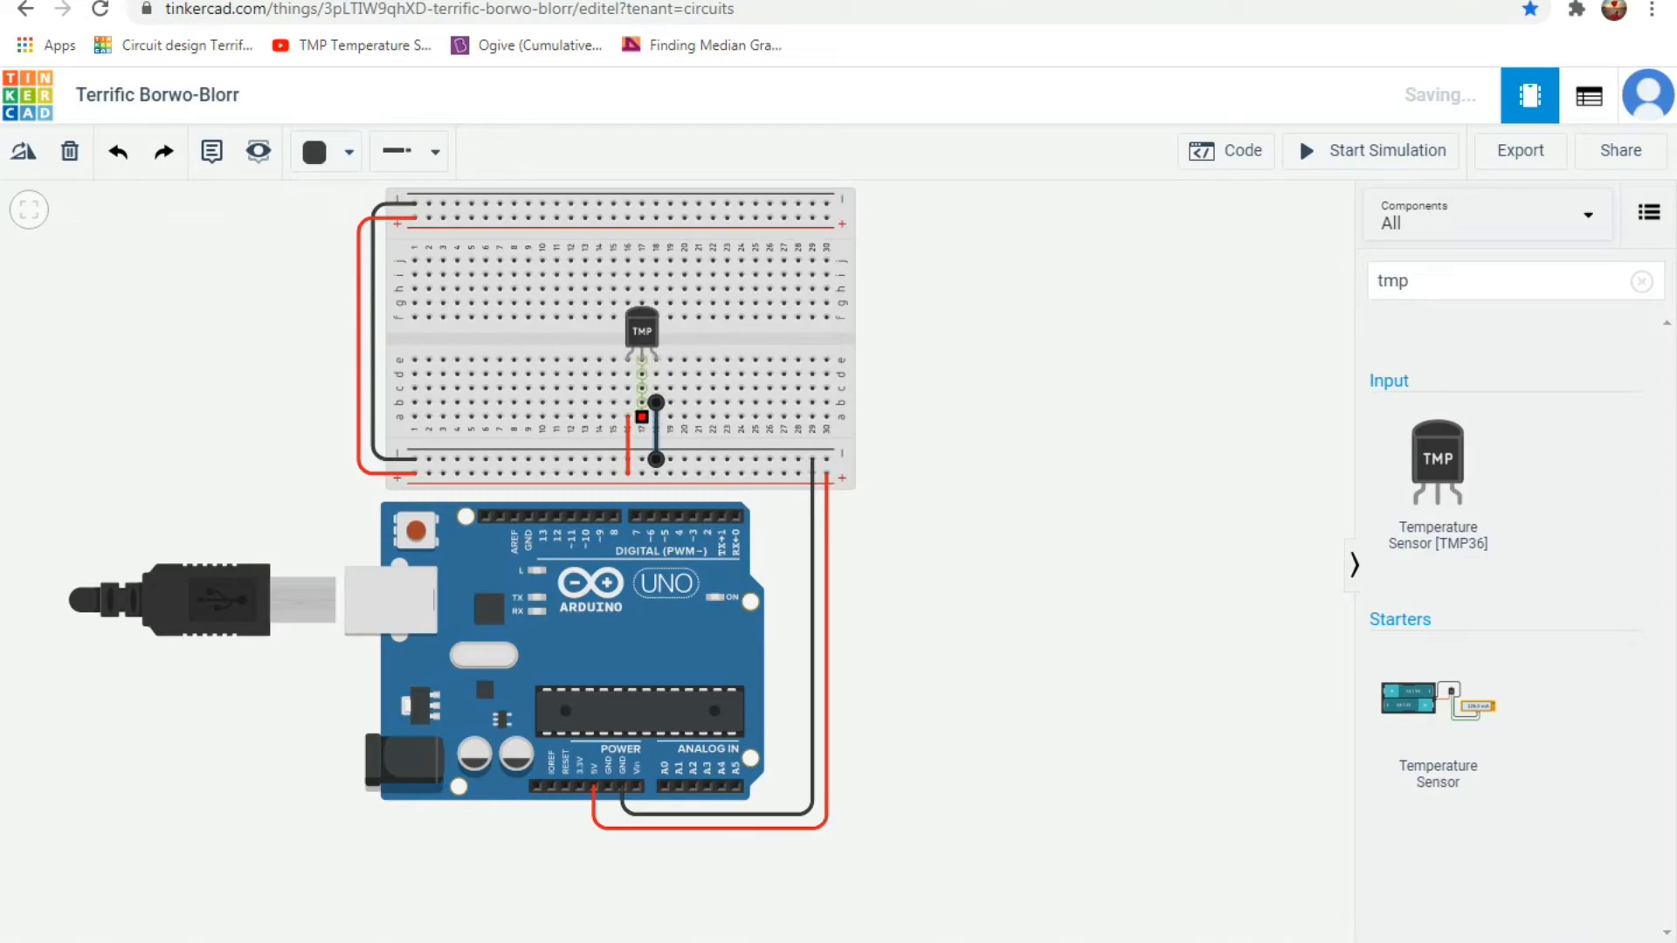
Wire the sensor's middle leg from row a, column 17 around the right side of the boards to Arduino analog pin A0.
click(641, 417)
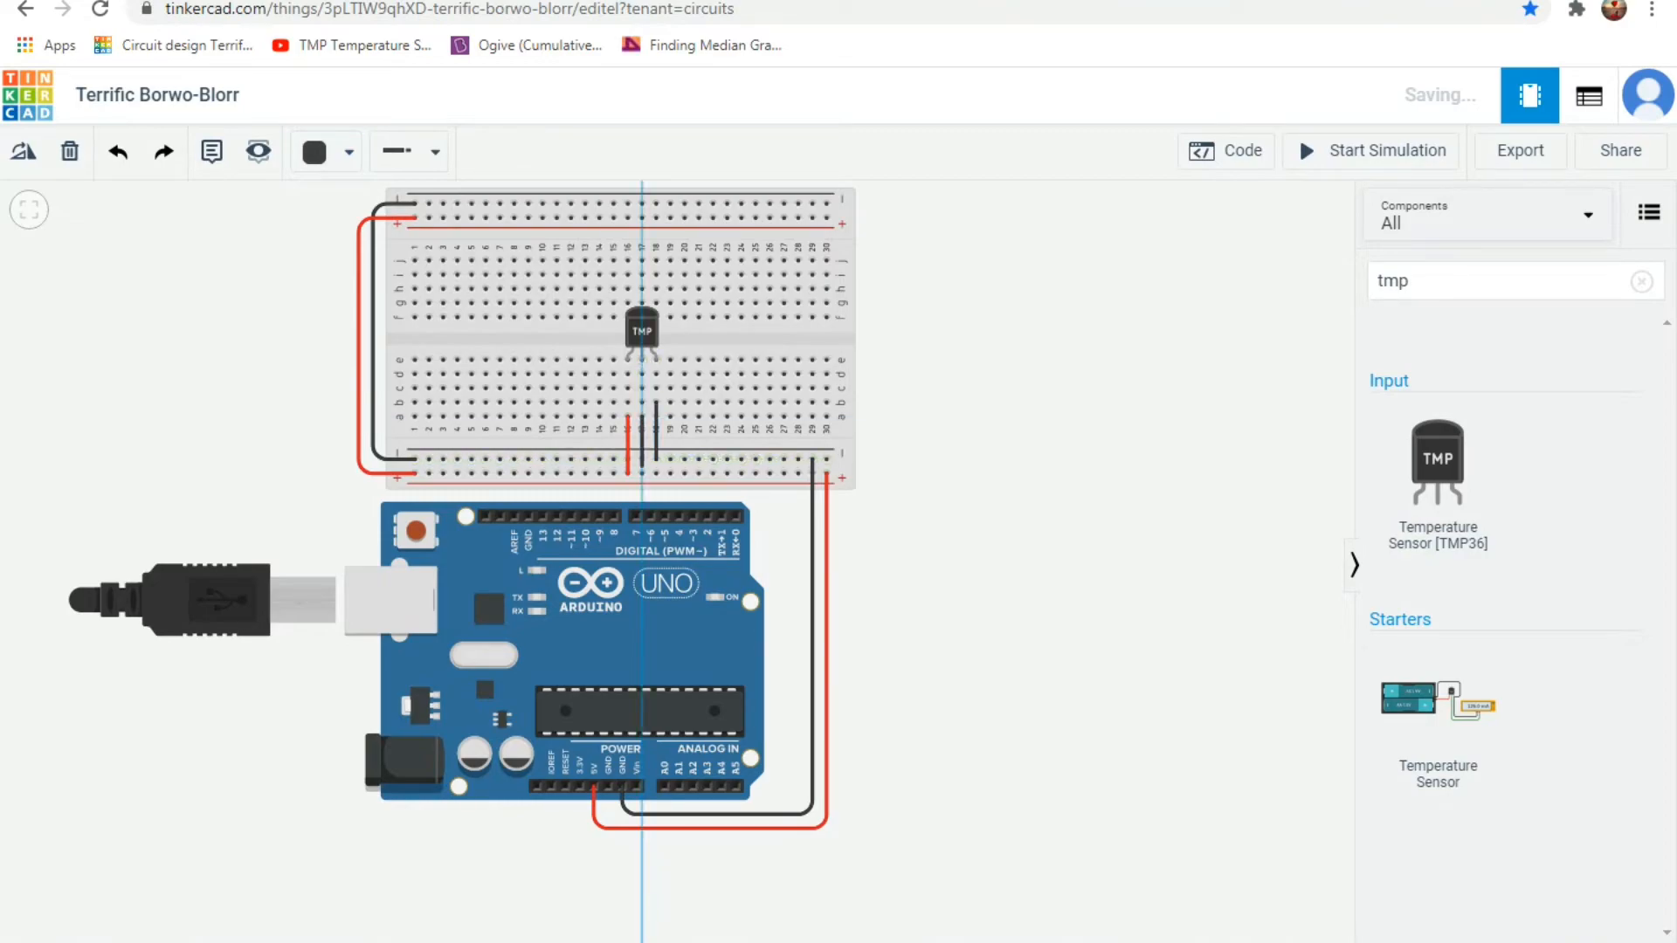
click(642, 465)
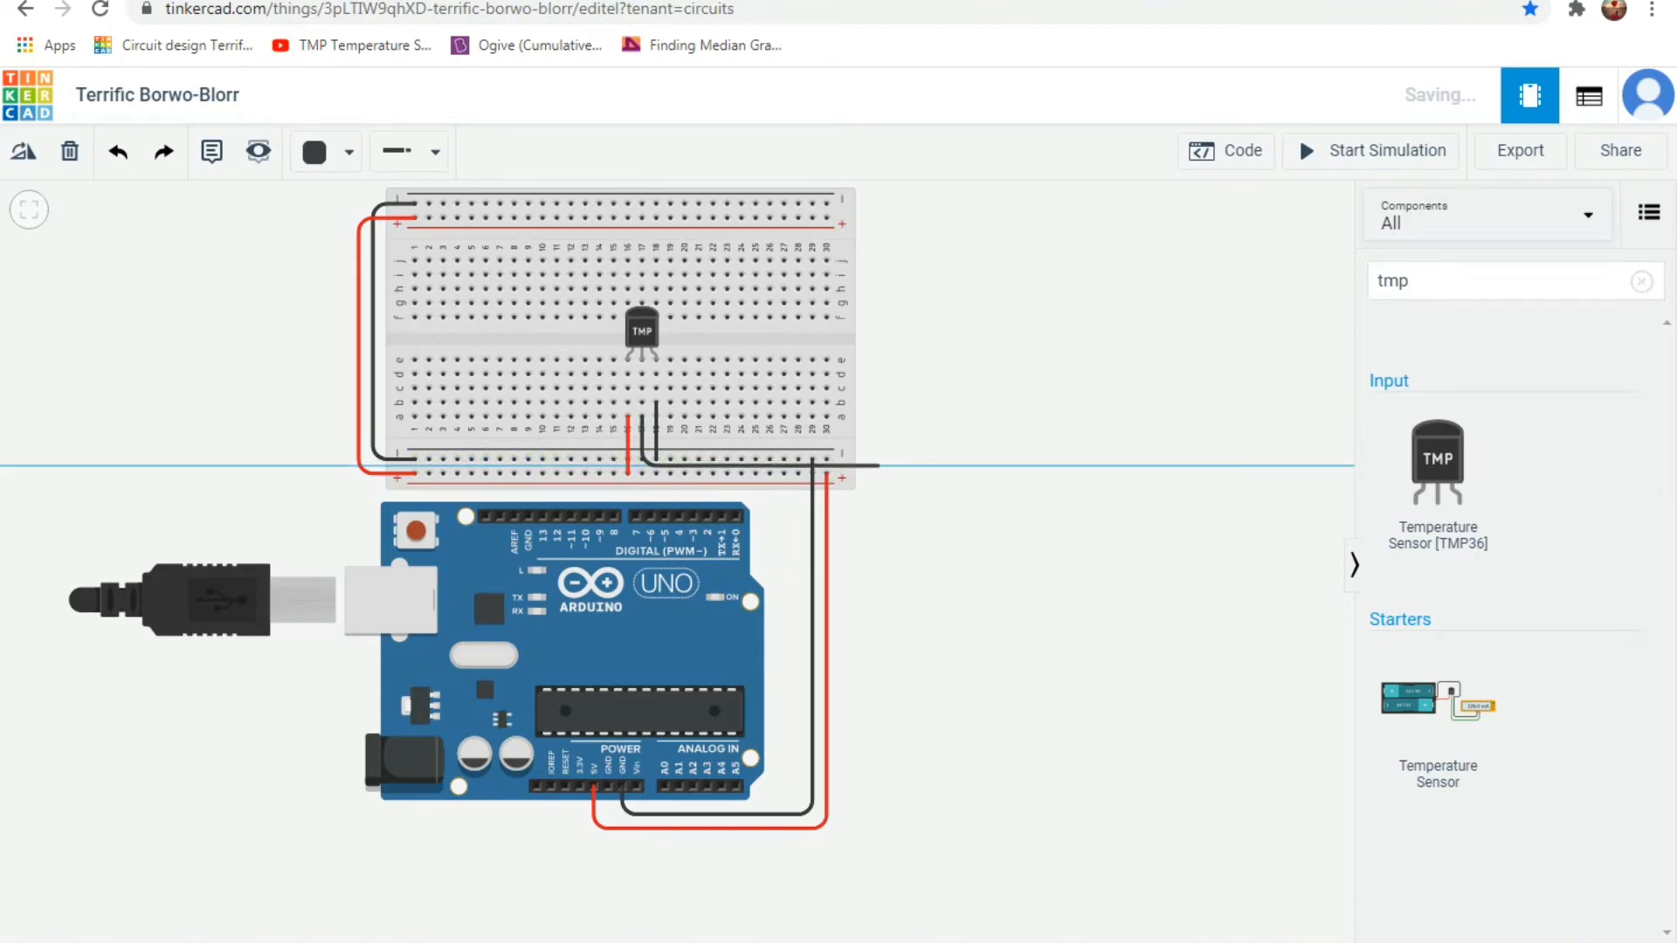
click(877, 466)
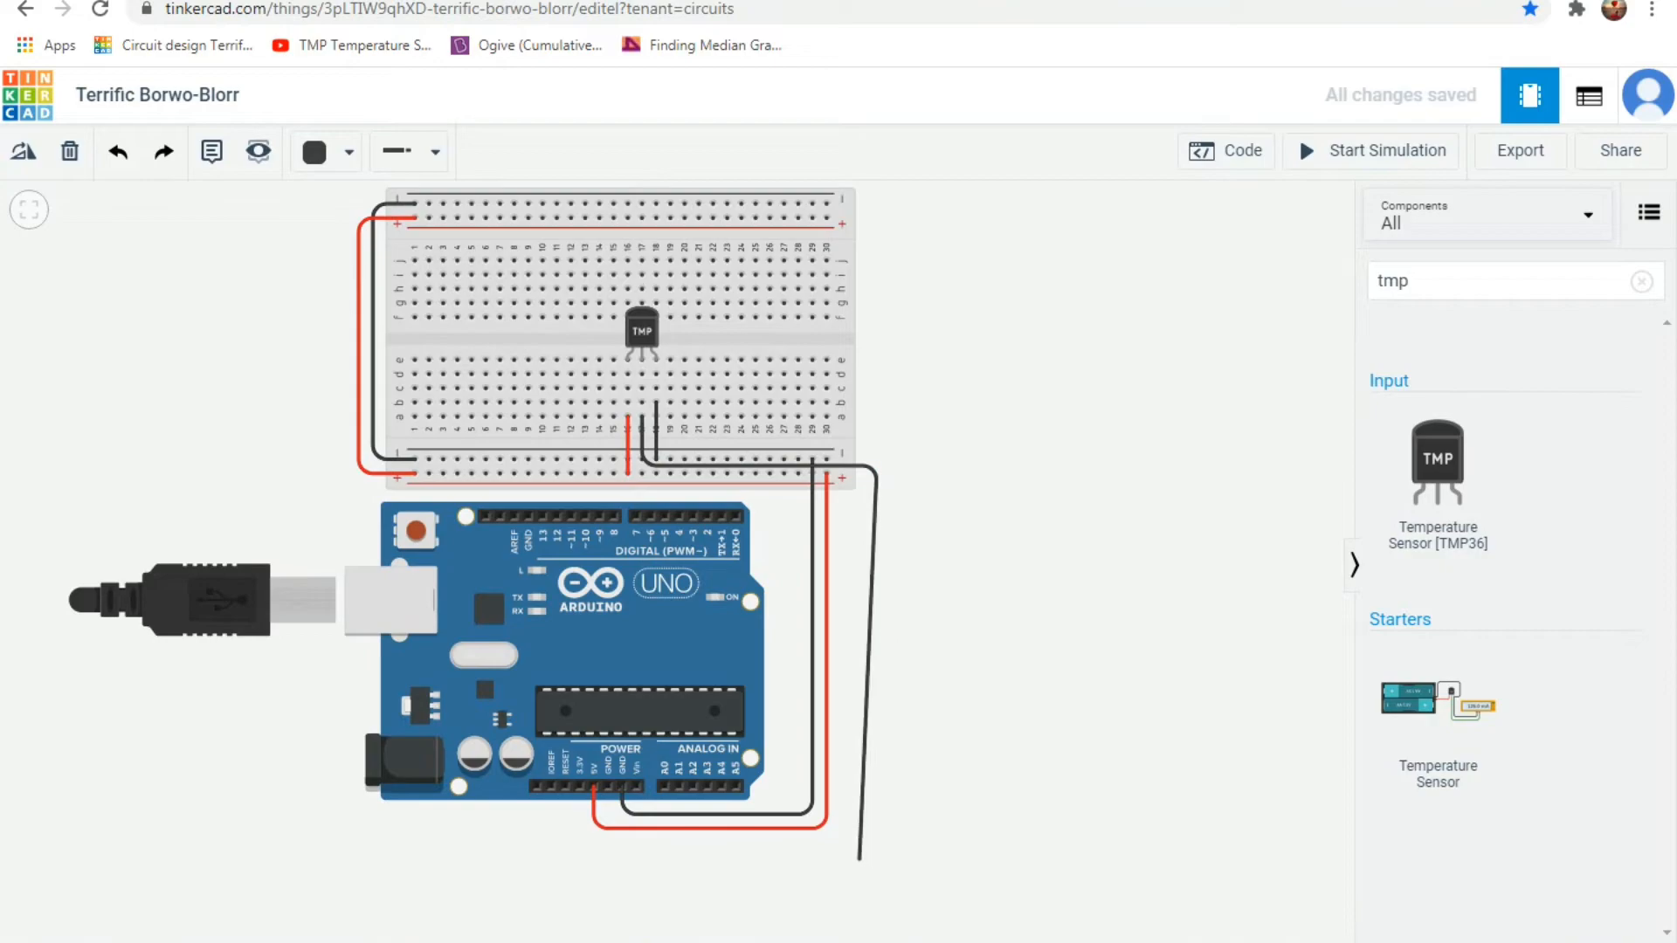
click(861, 859)
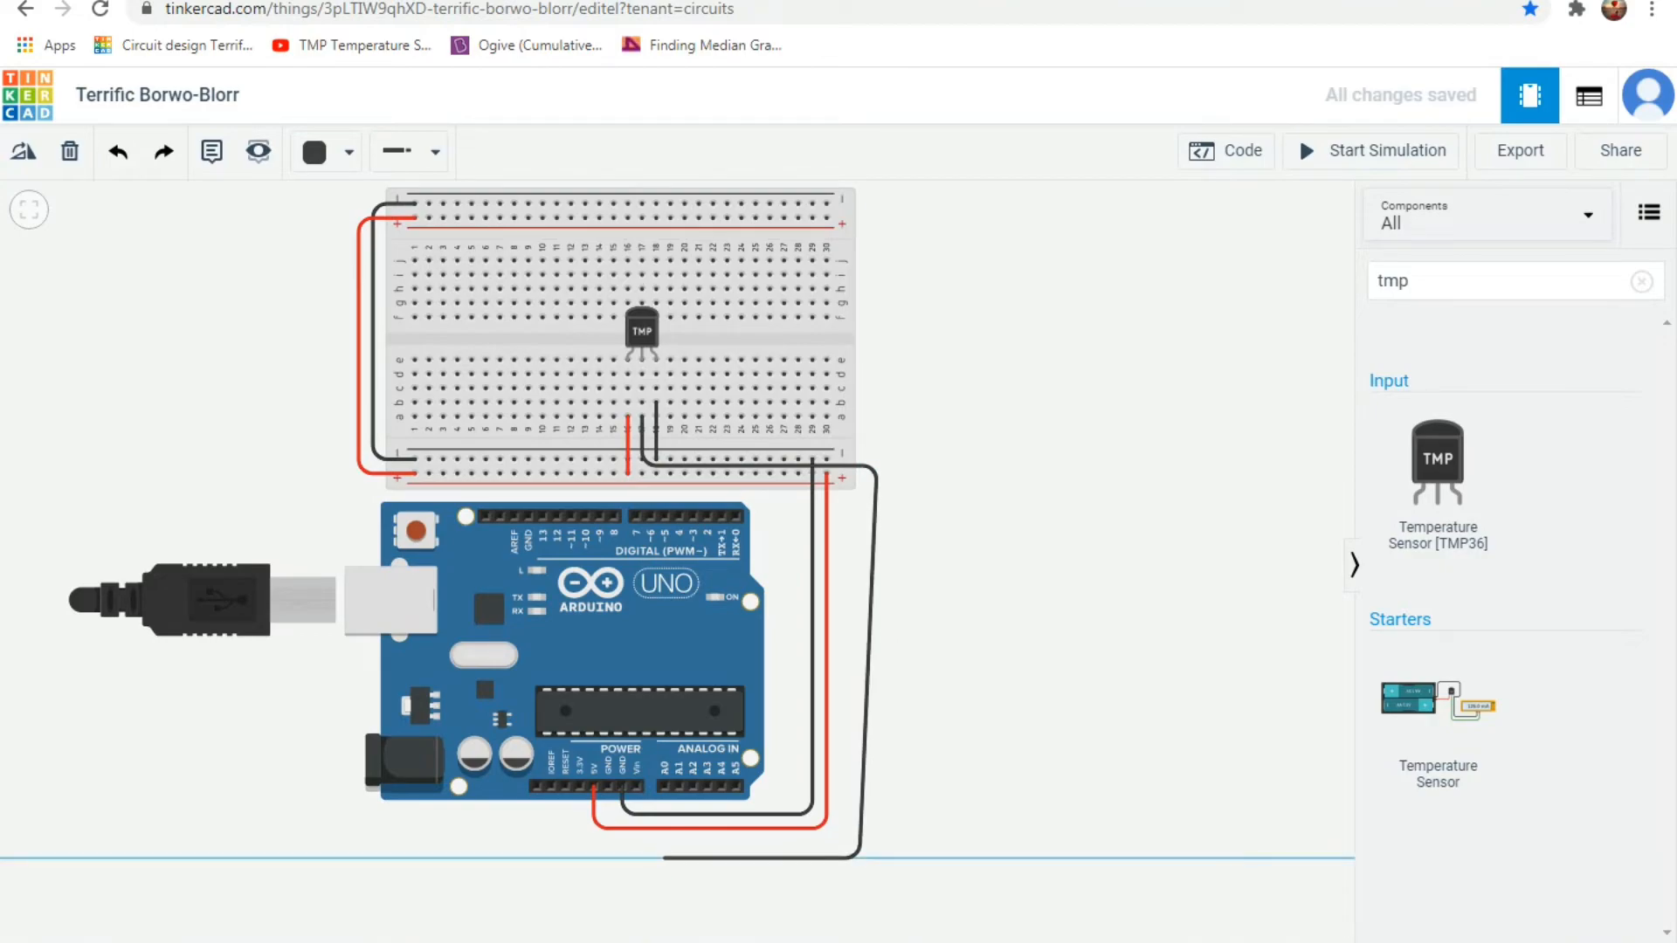
click(664, 858)
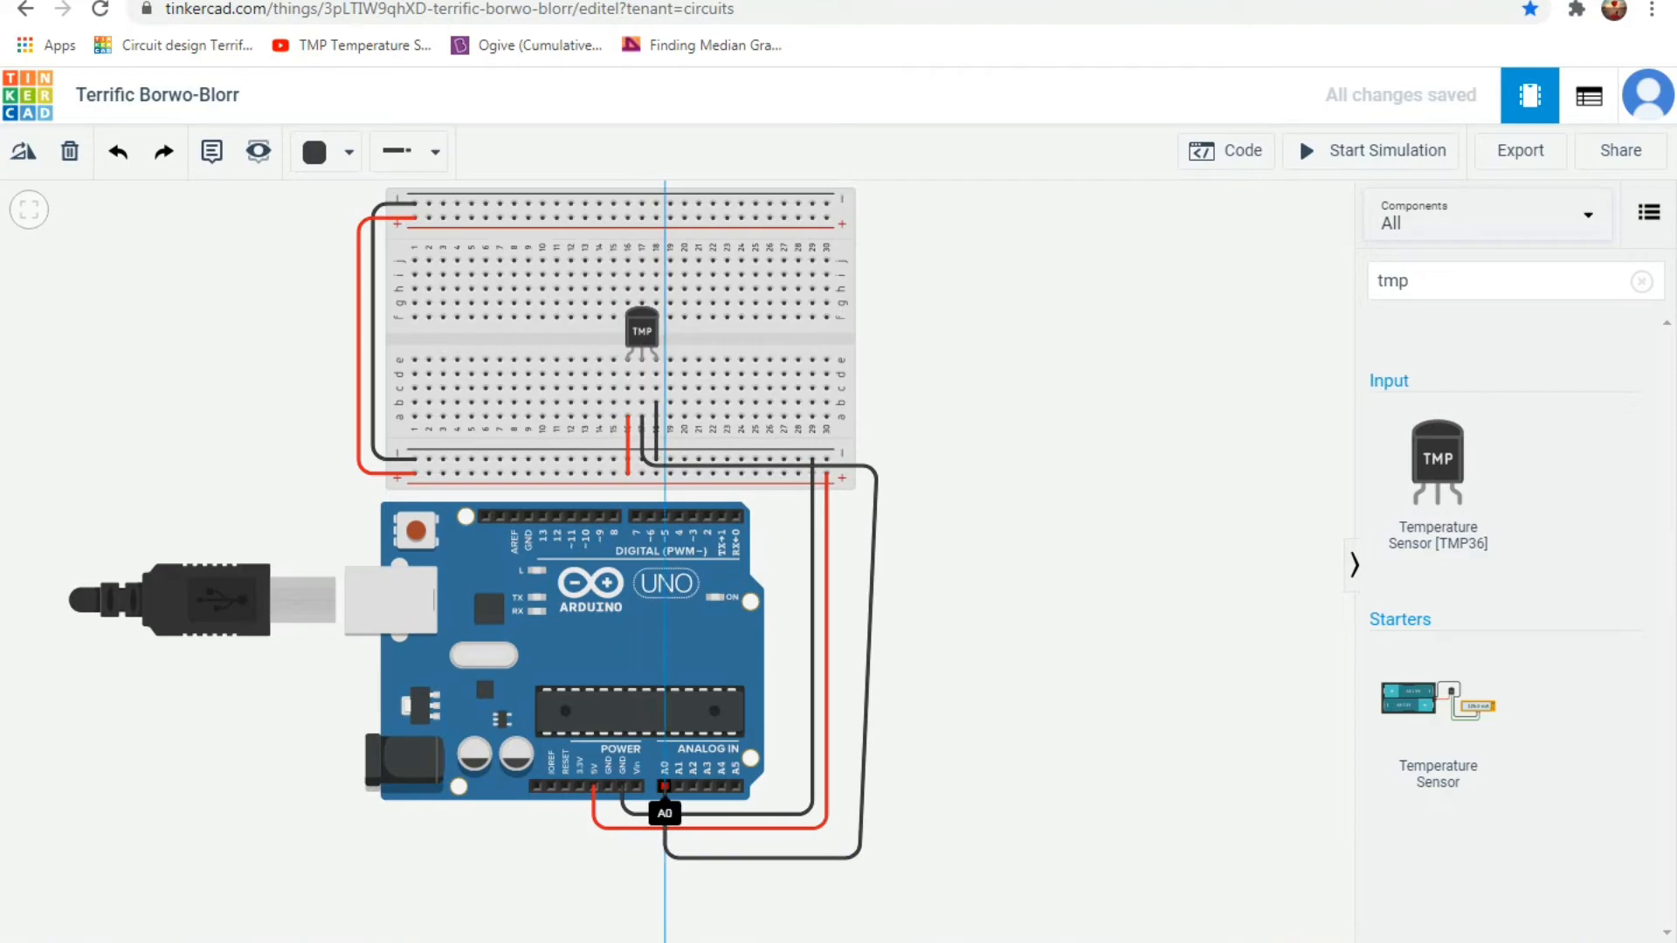
click(664, 787)
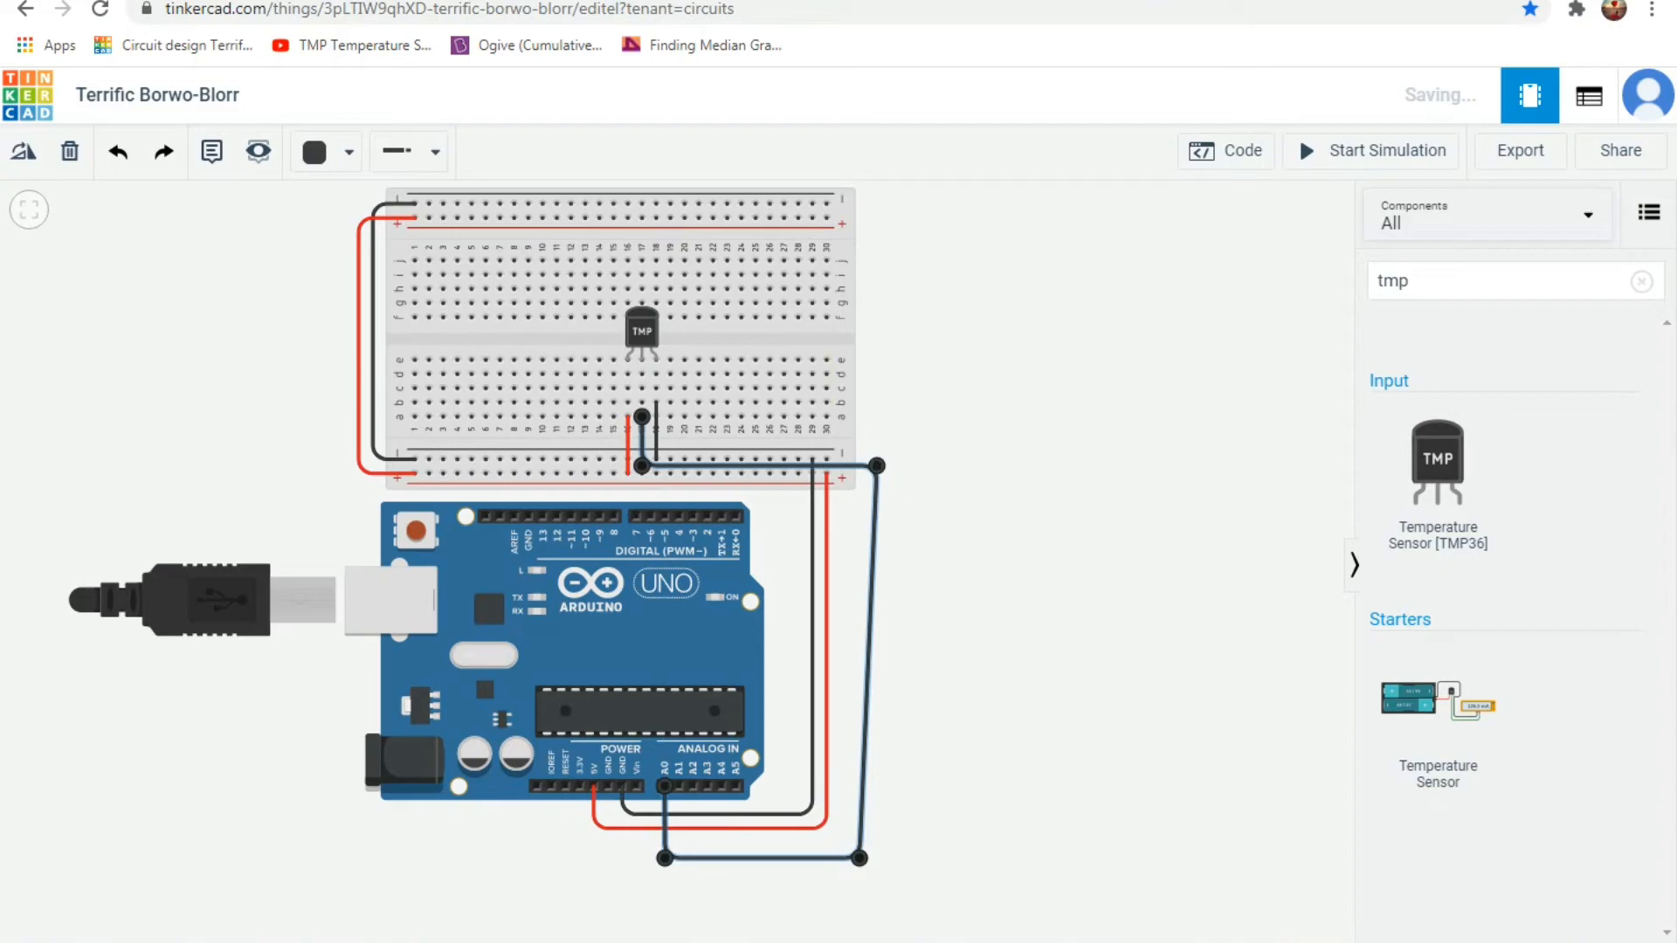
Colour the A0 wire green and deselect it.
click(326, 152)
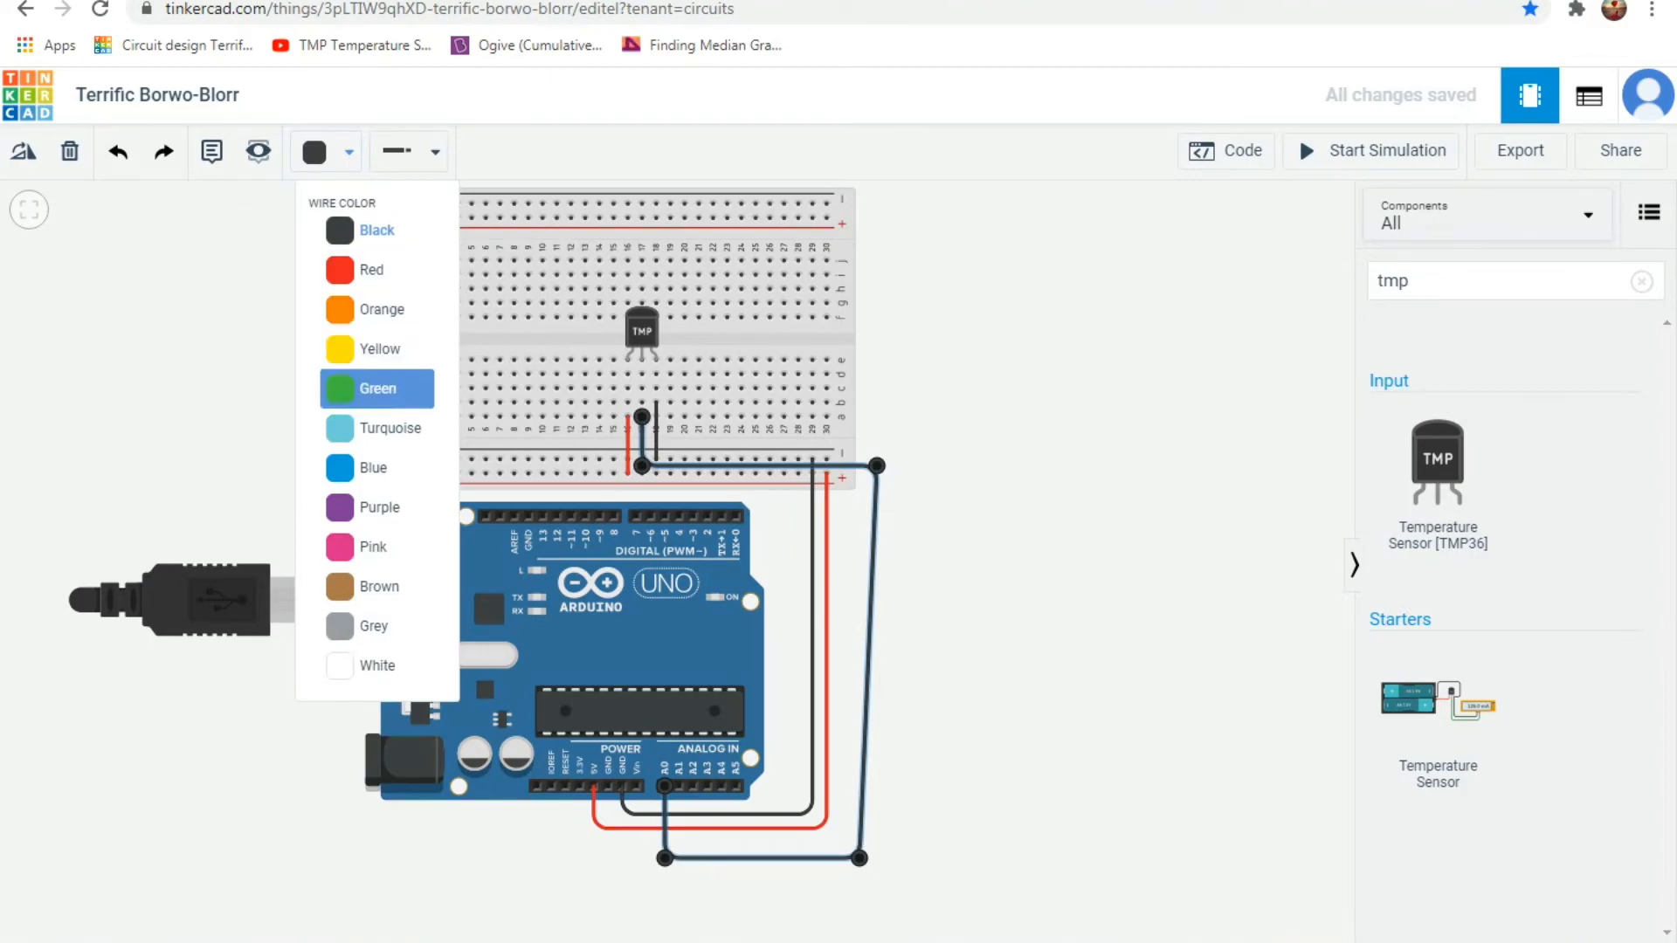
click(377, 388)
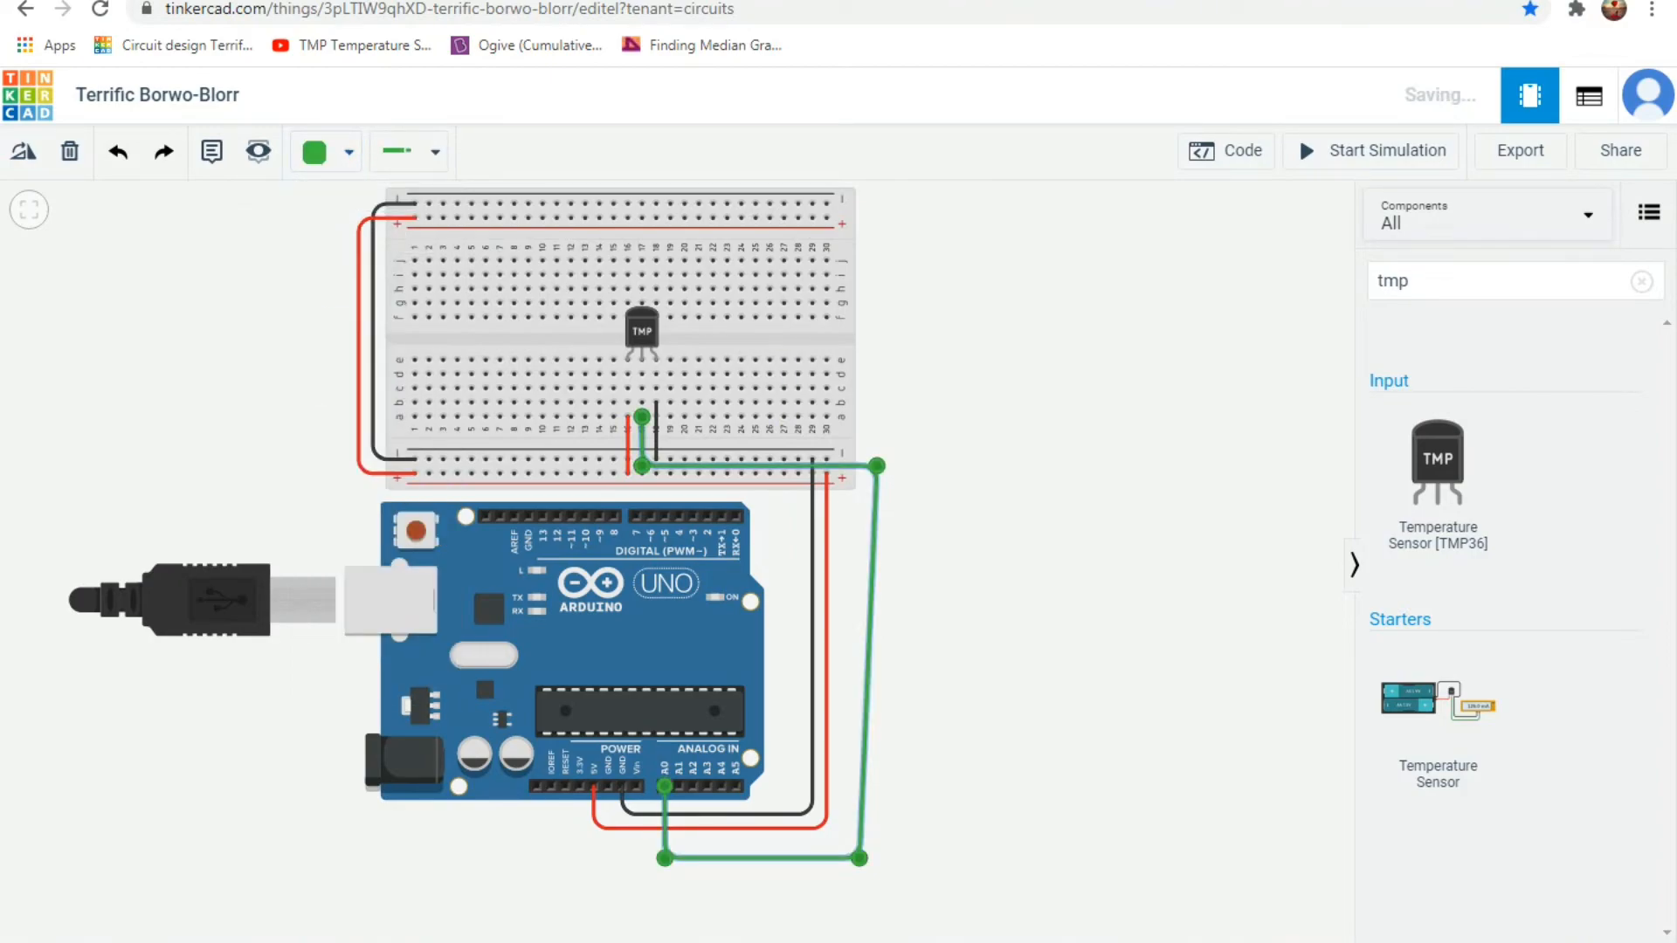
click(1013, 437)
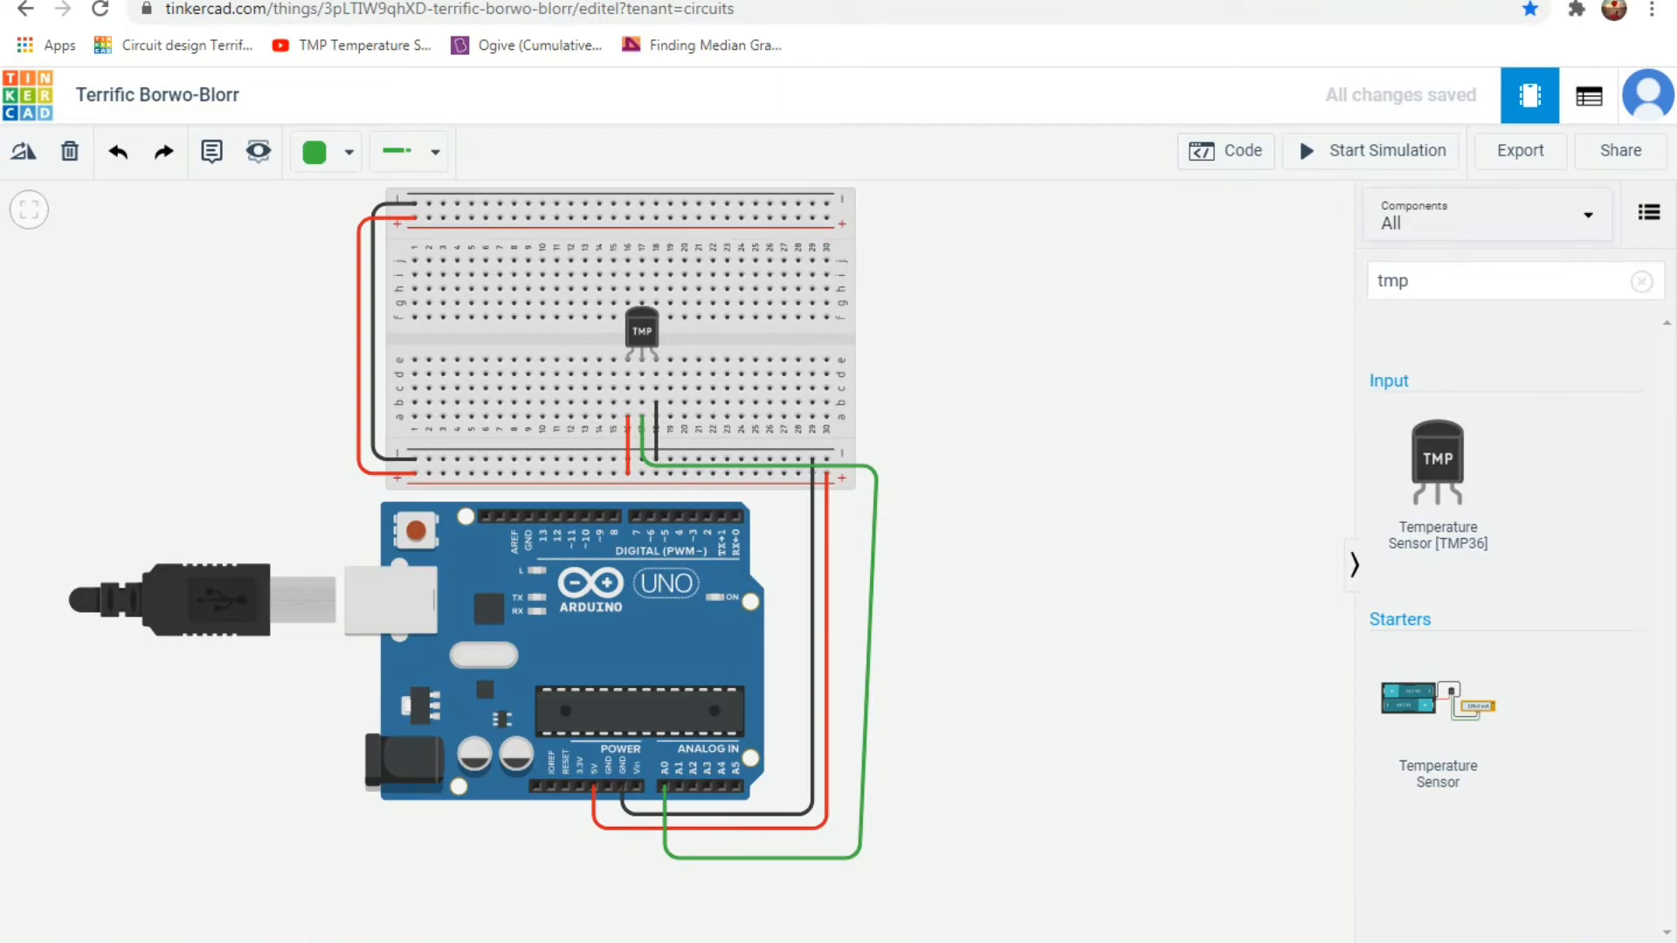
Search Google for "tmp temperature arduino code" in a new browser tab.
key(ctrl+t)
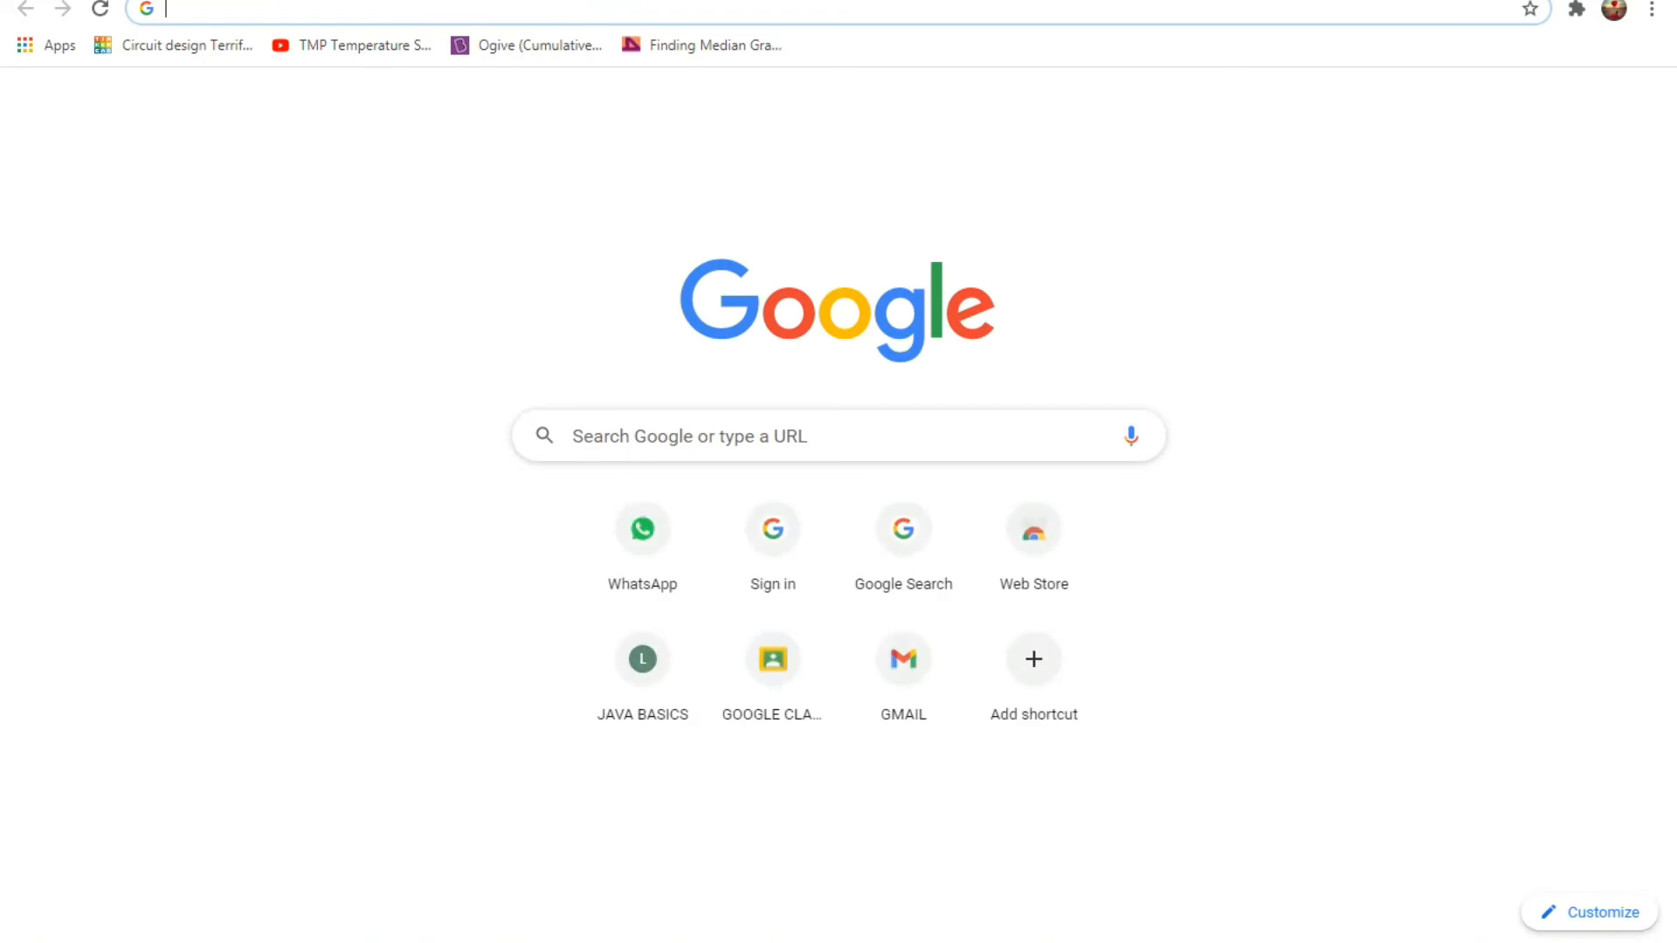
text(tmp temperature arduino code)
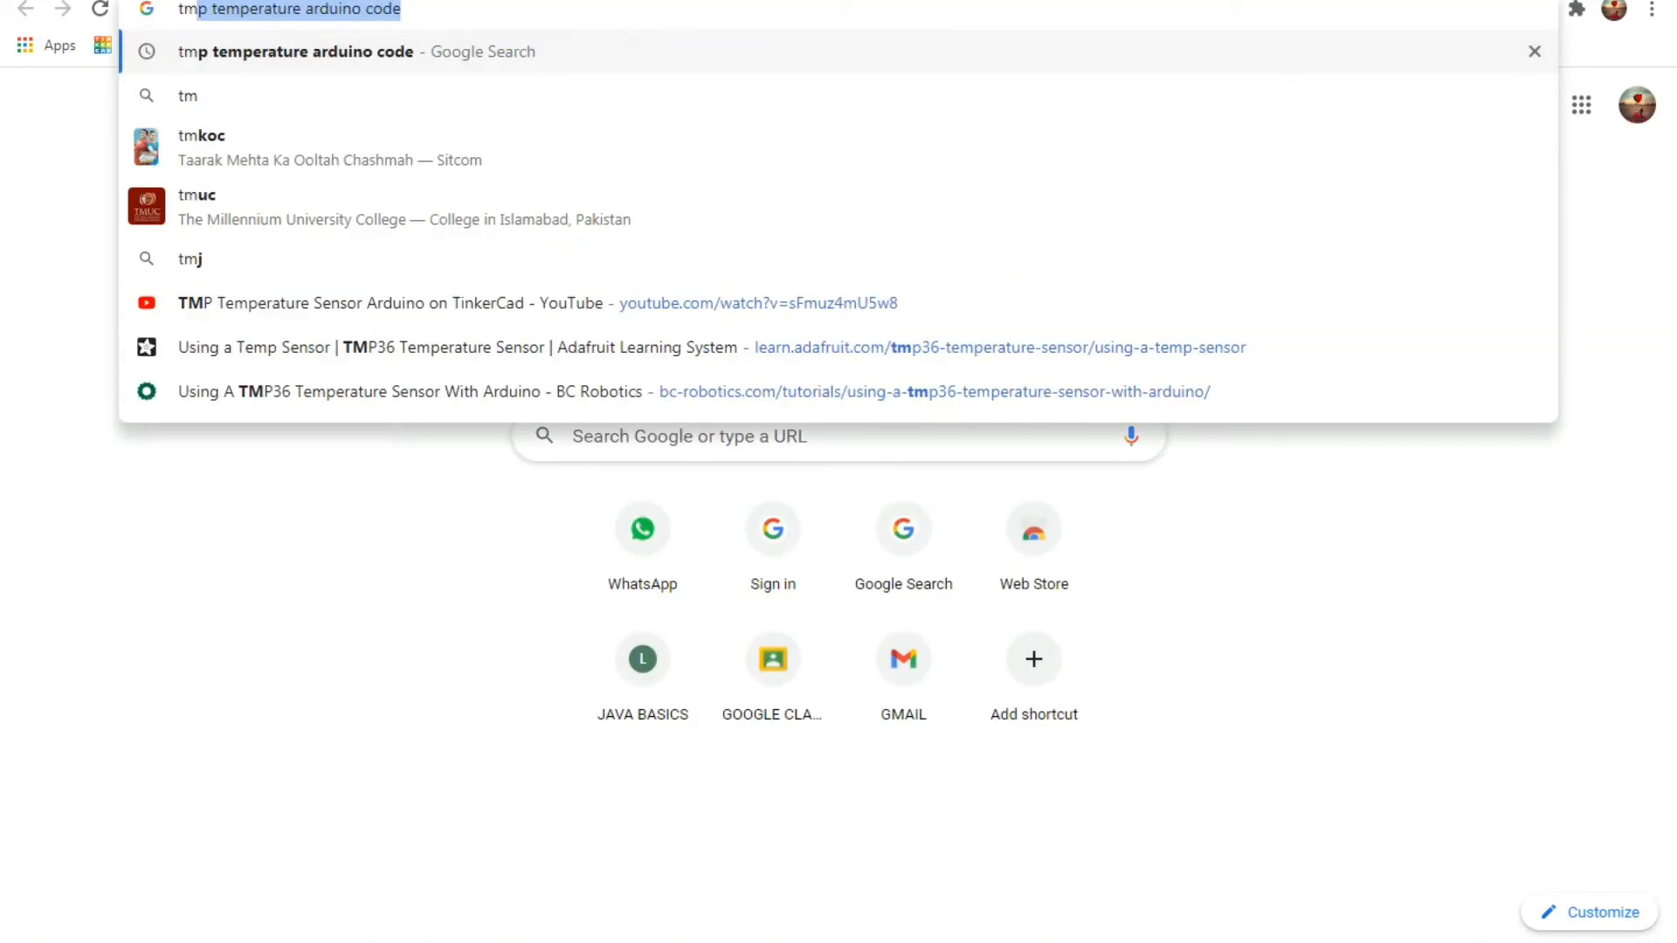
key(Return)
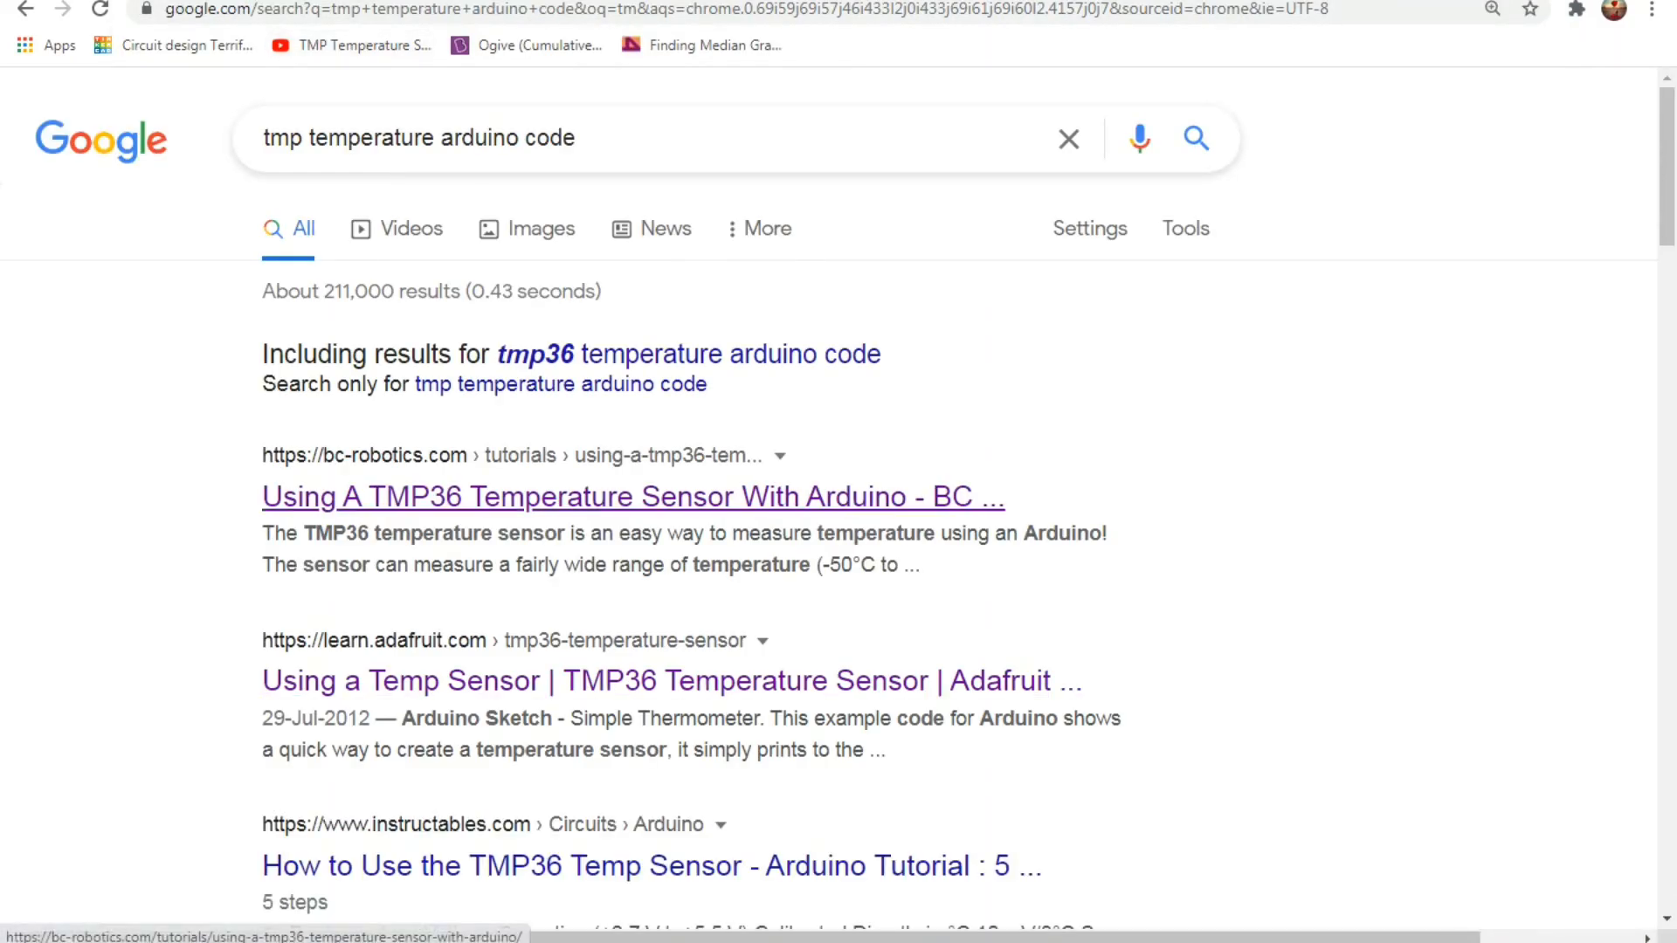
Look through the BC Robotics TMP36 tutorial for Arduino code, then return to the search results.
click(612, 496)
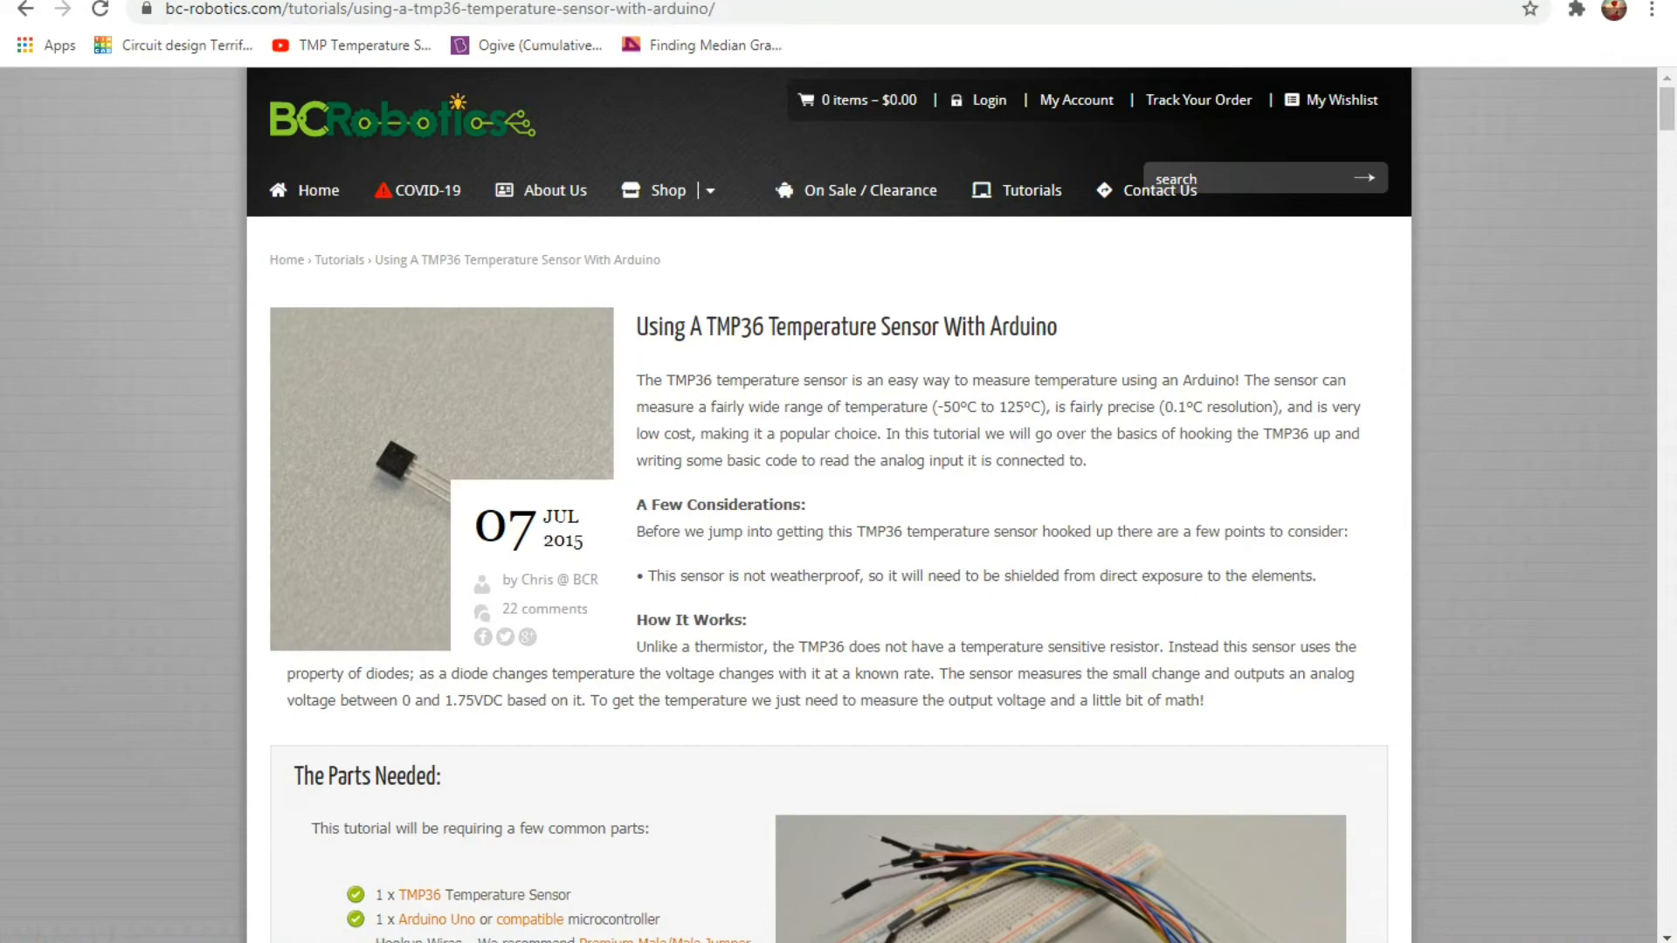
scroll(830, 507, down, 10)
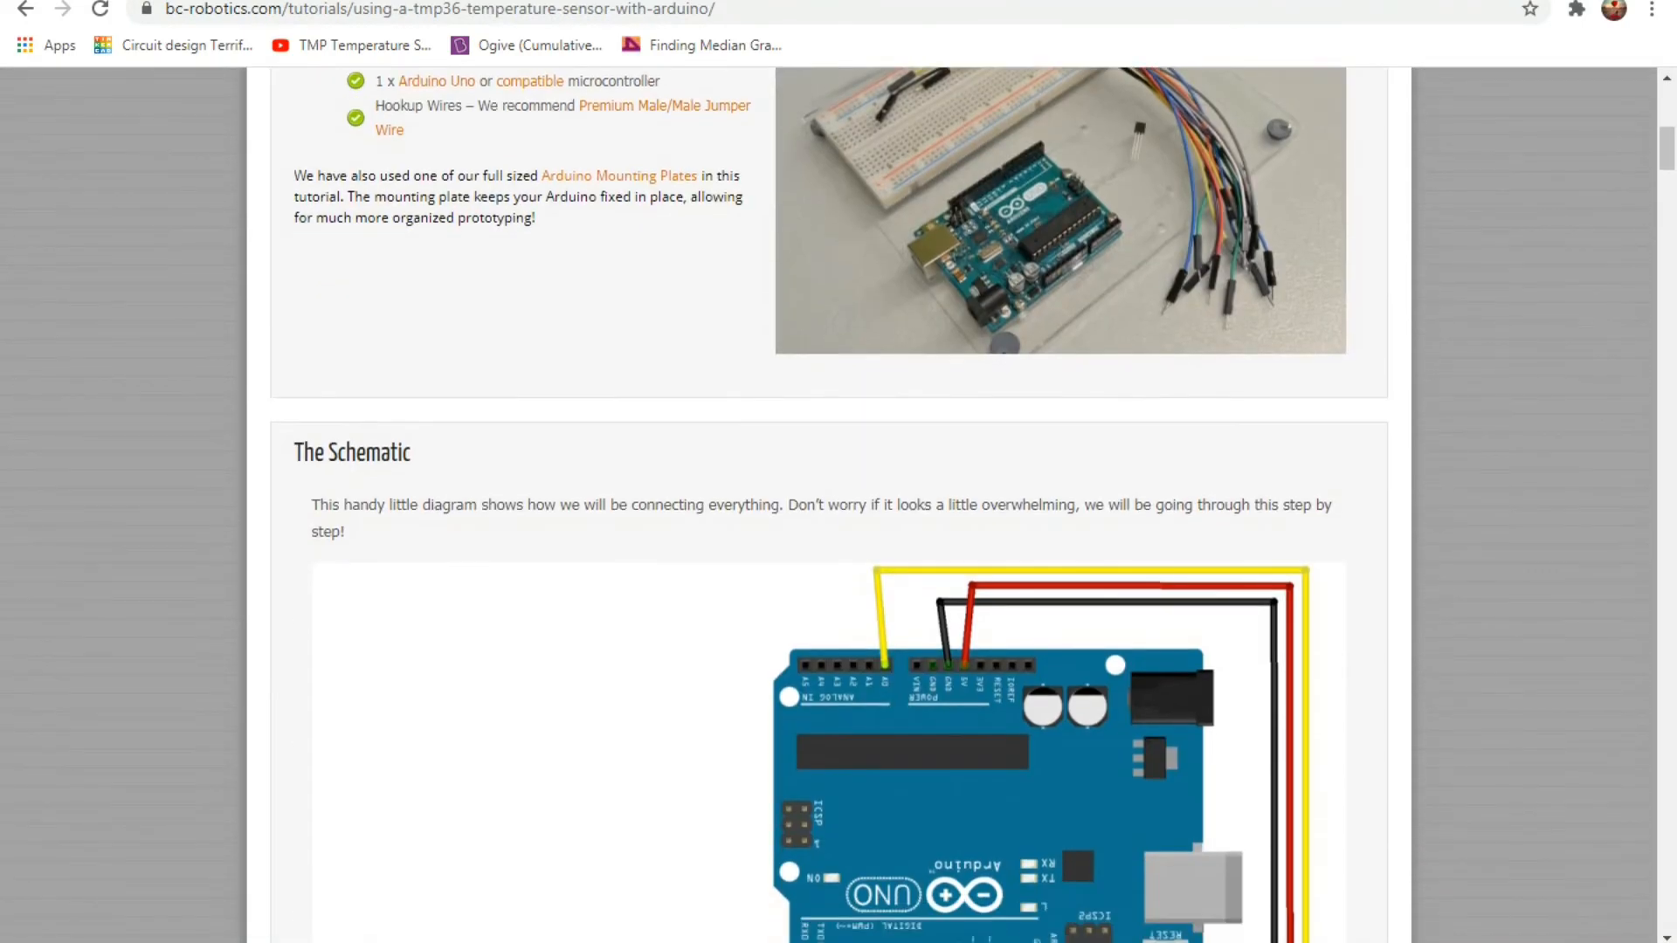
scroll(830, 507, down, 13)
scroll(829, 506, down, 4)
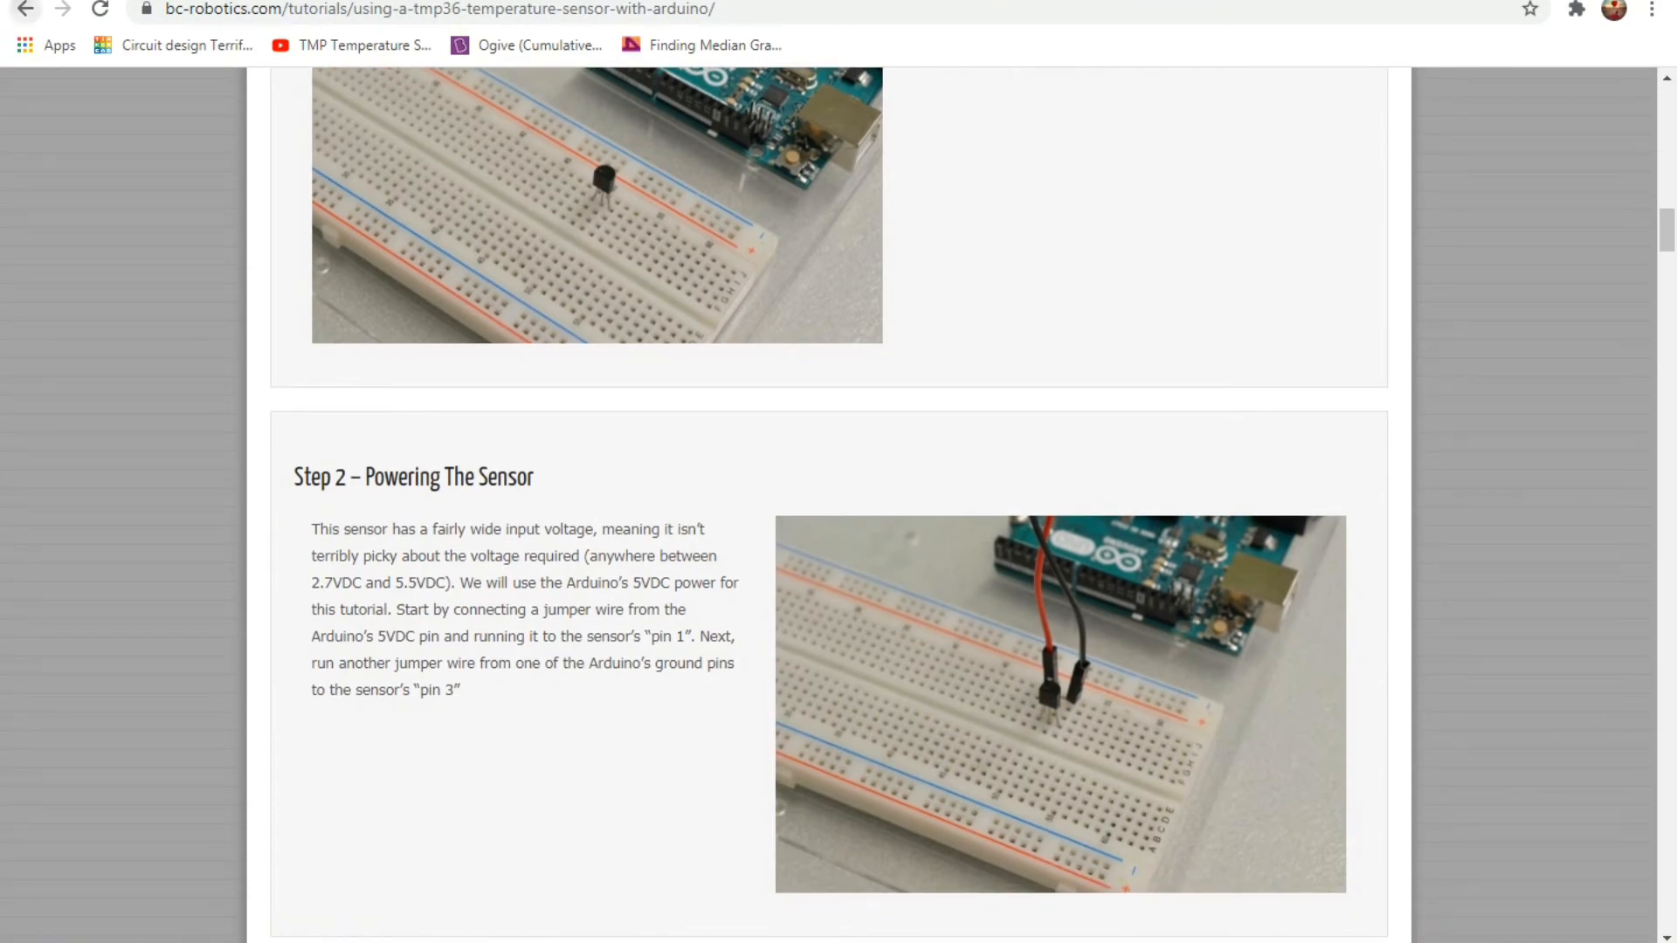
click(25, 9)
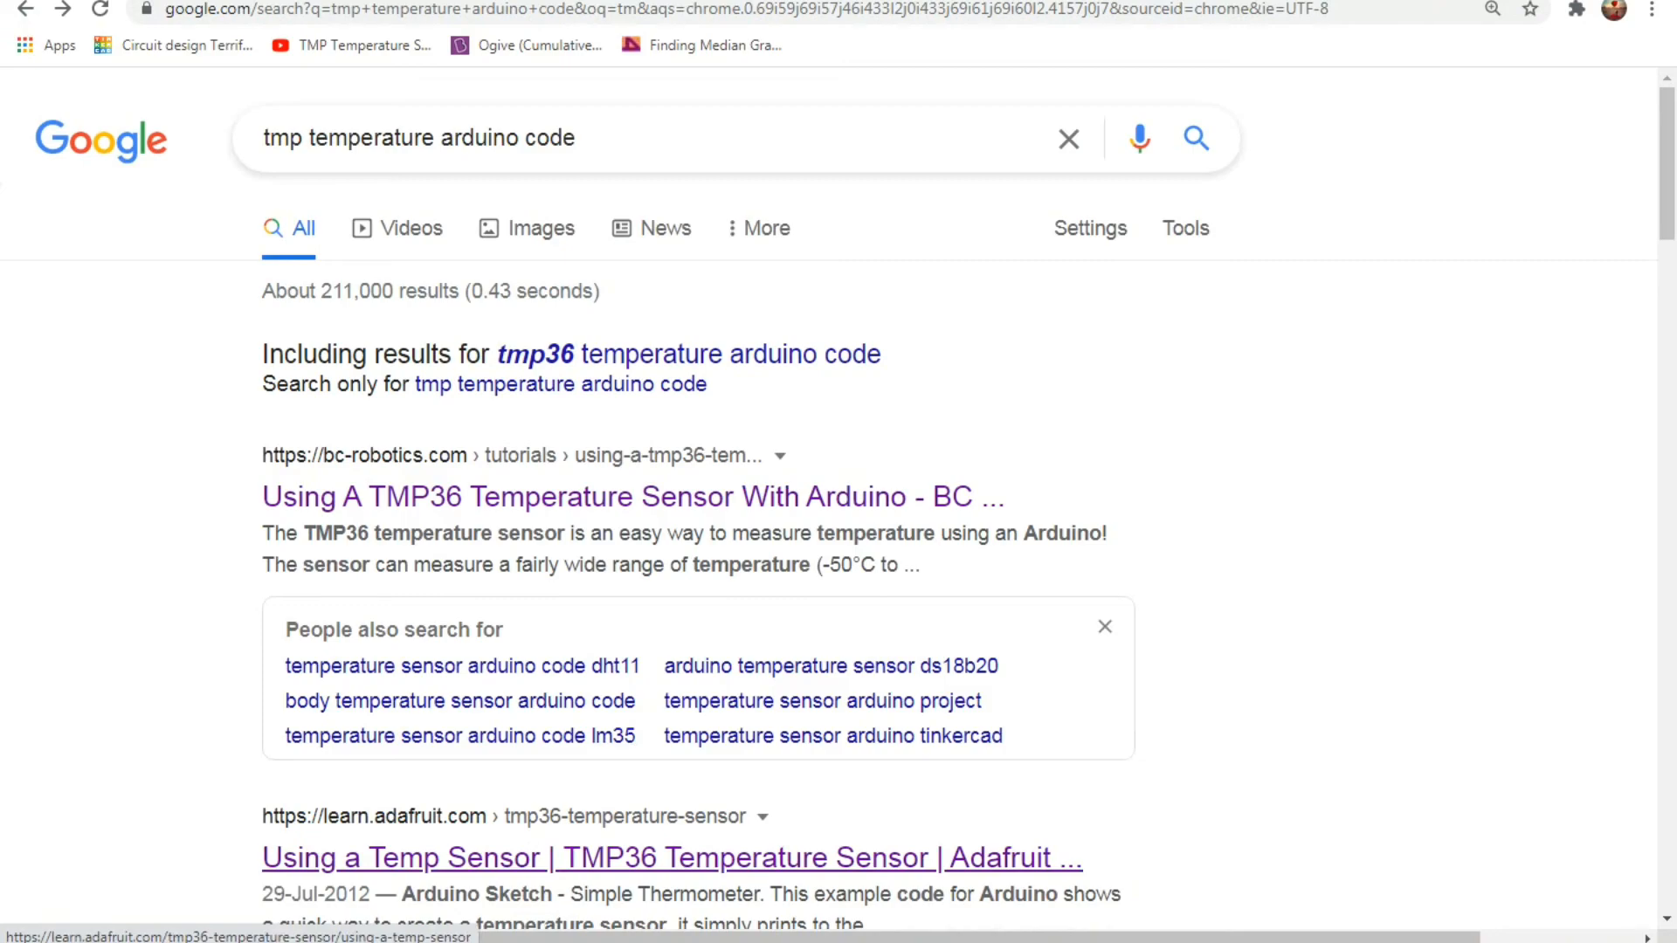
Open Adafruit's "Using a Temp Sensor" guide and copy the whole TMP36 Arduino sketch.
click(672, 858)
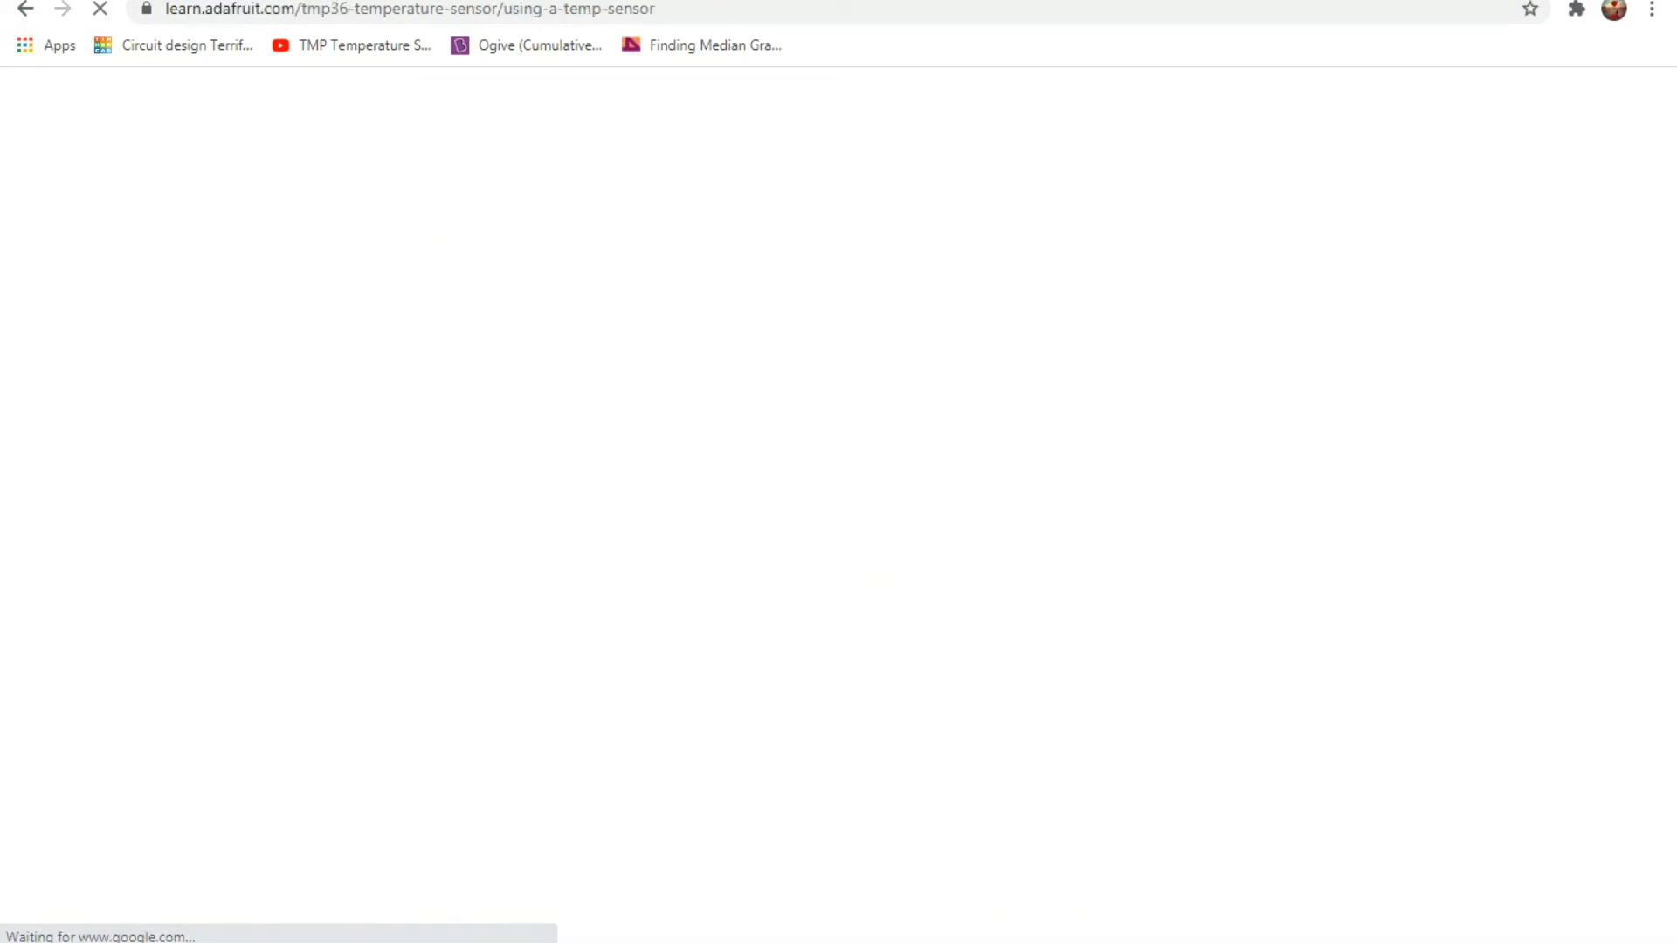
scroll(839, 505, down, 14)
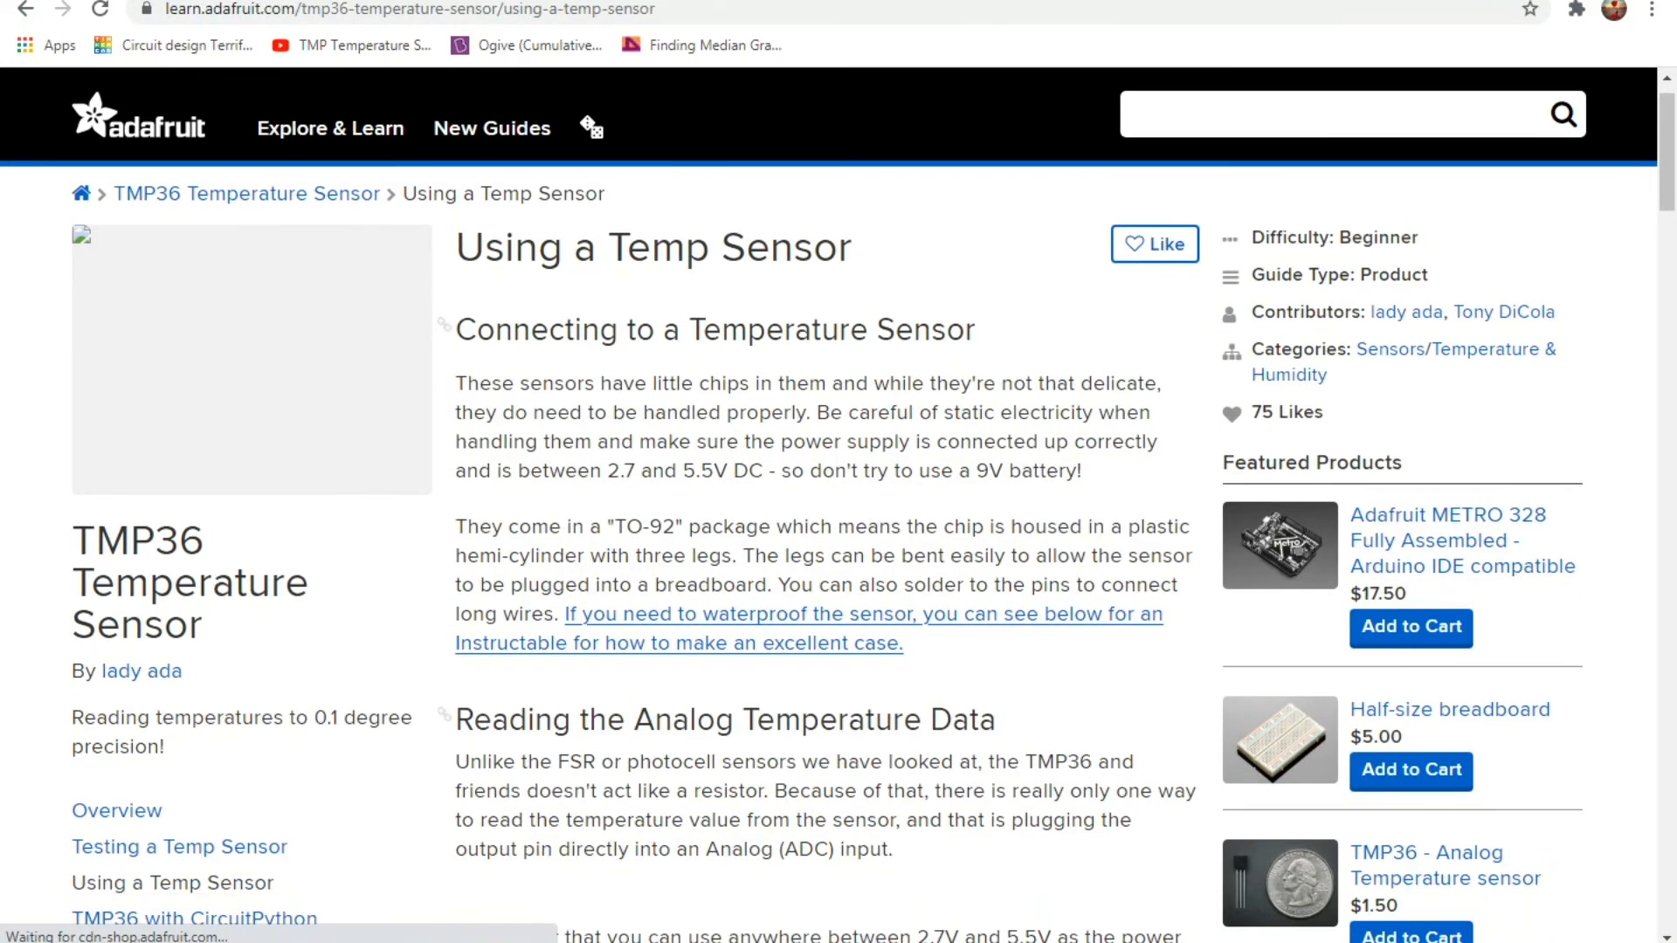
scroll(839, 505, down, 9)
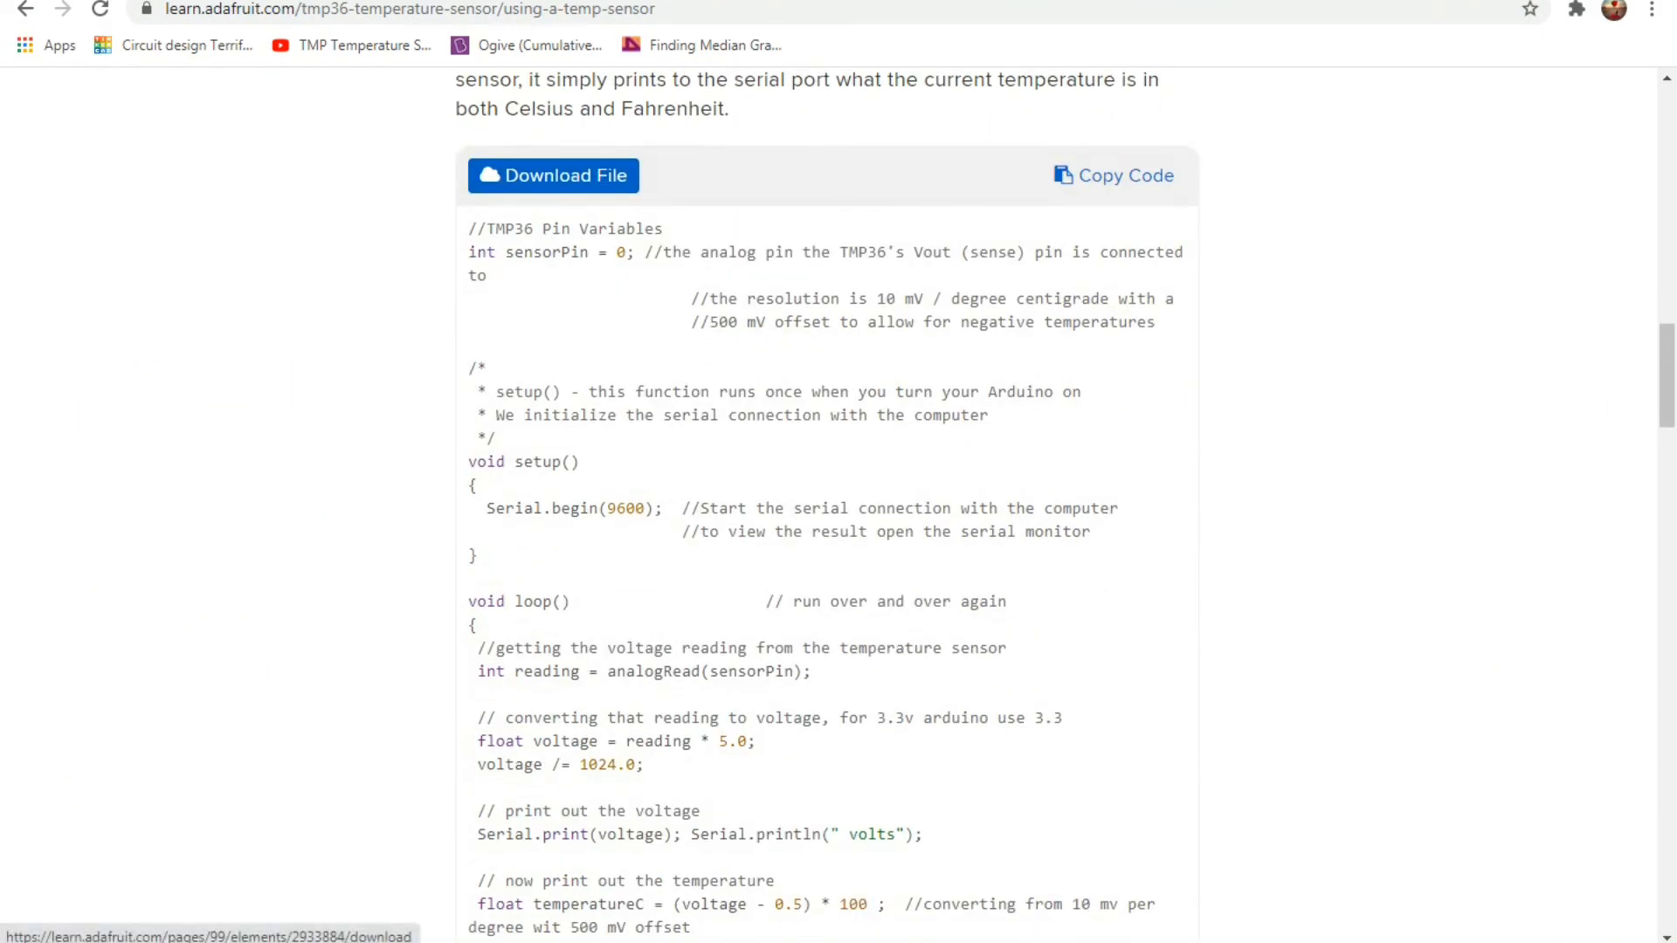
mouse_move(468, 227)
mouse_down()
mouse_move(486, 228)
mouse_move(476, 487)
mouse_move(651, 671)
mouse_move(664, 934)
mouse_move(580, 913)
mouse_move(661, 728)
mouse_move(677, 577)
mouse_move(566, 101)
mouse_move(542, 74)
mouse_move(569, 233)
mouse_move(524, 188)
mouse_up()
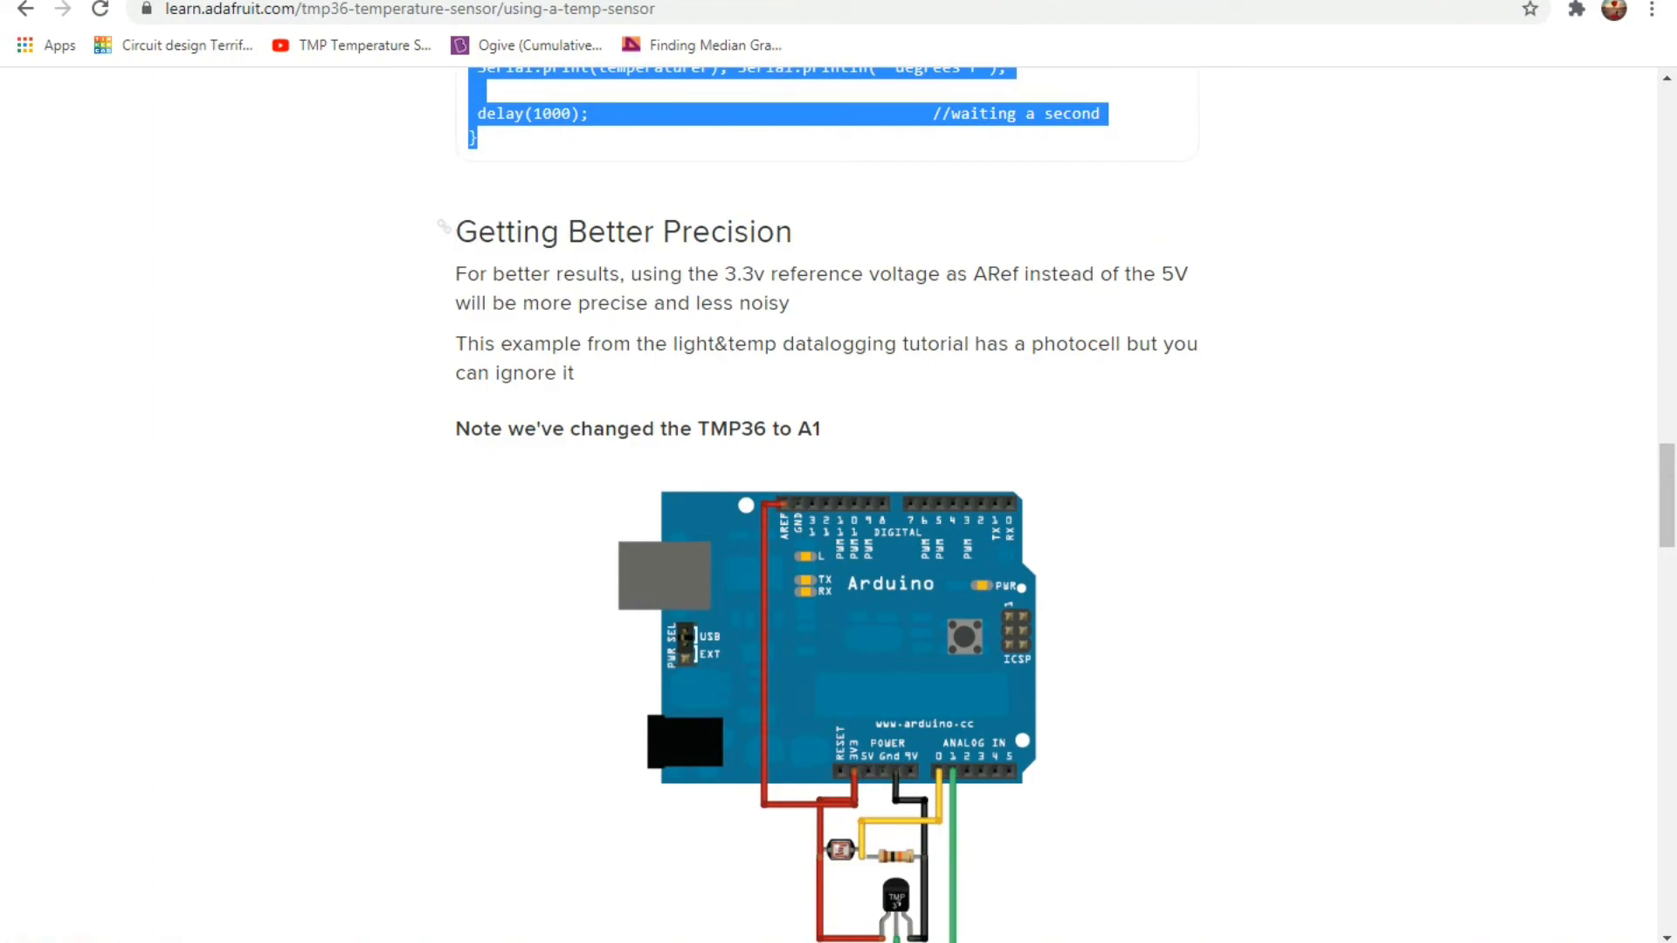
Switch back to the Tinkercad circuit and show its code editor in Text mode.
click(96, 1)
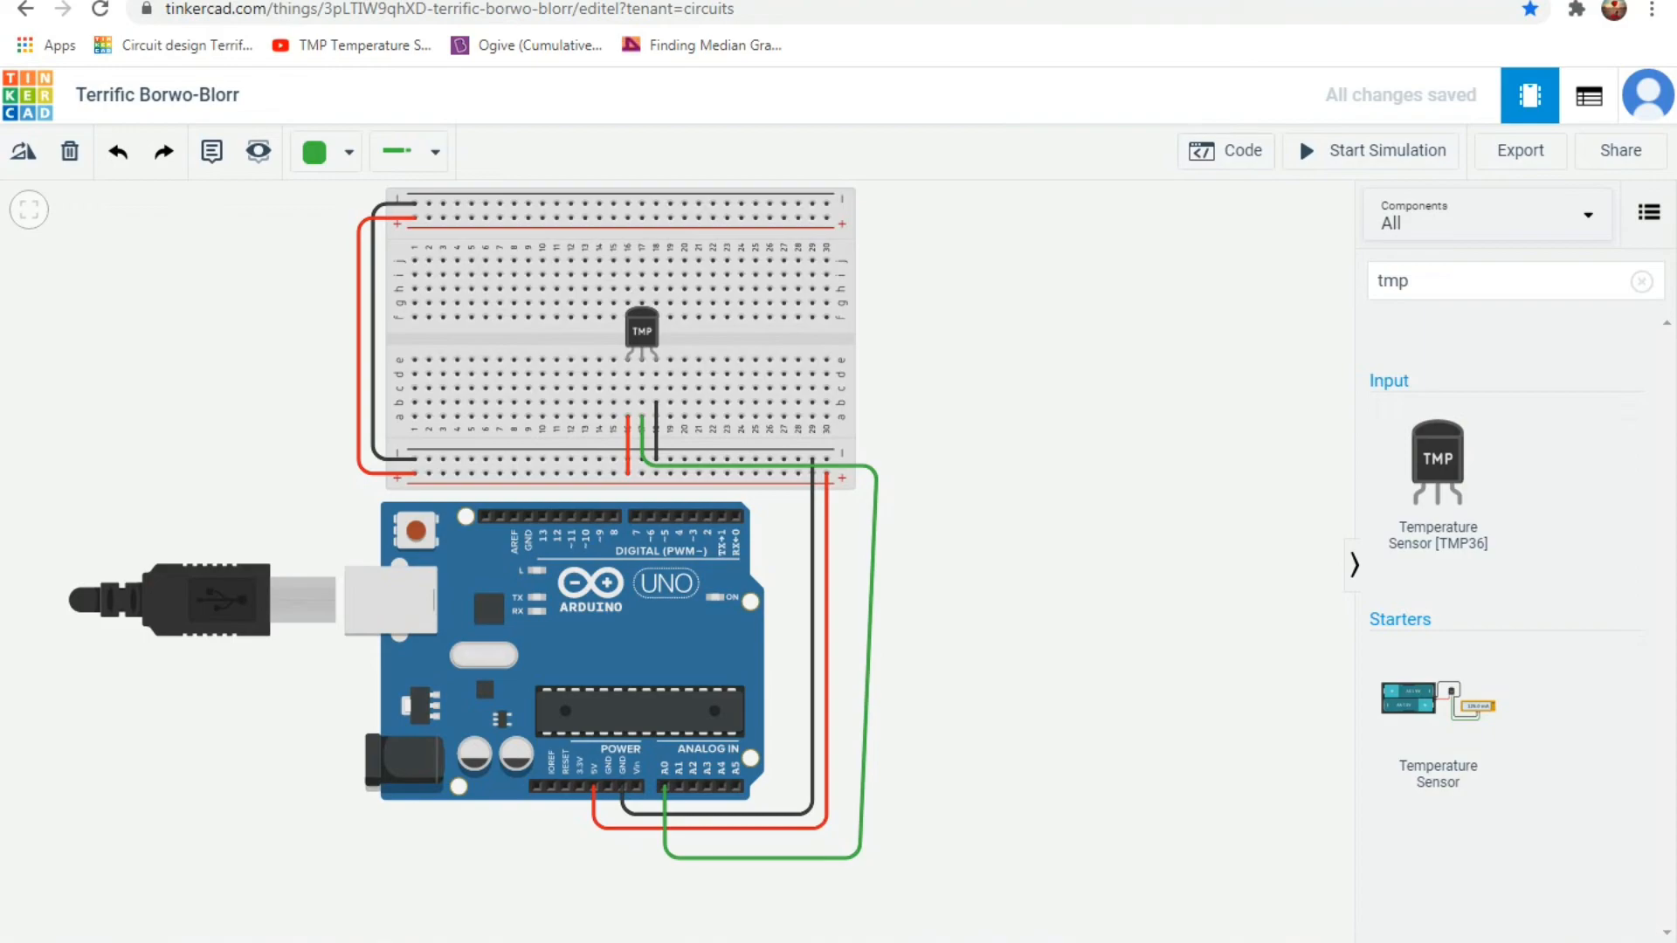
click(1226, 150)
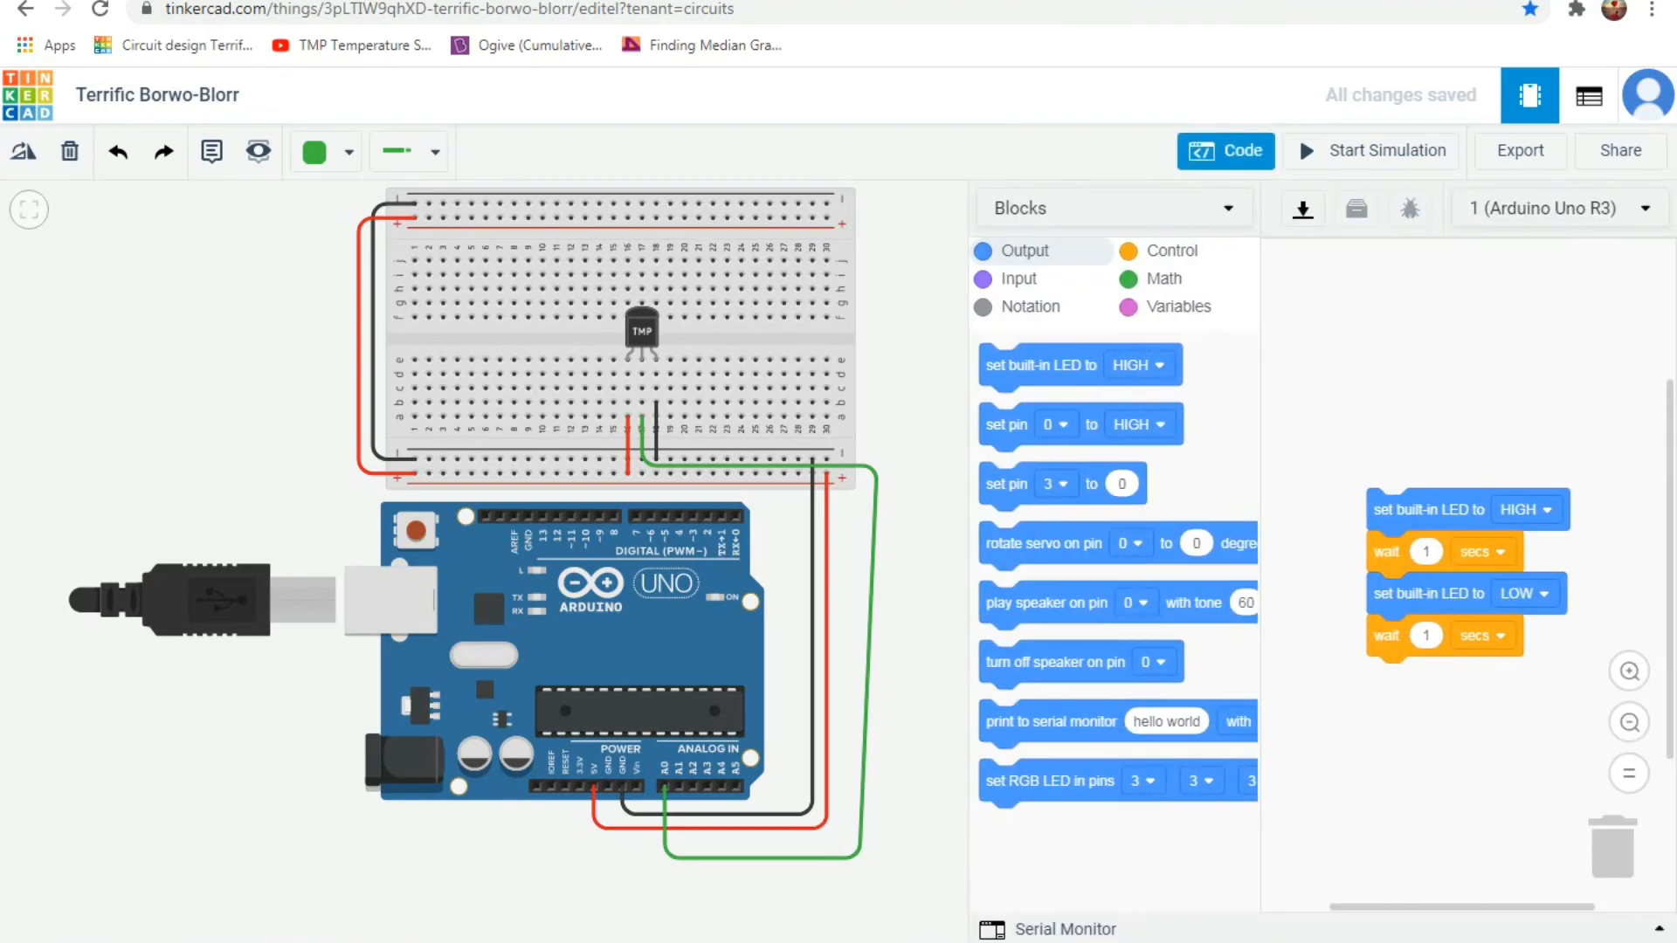
click(1115, 208)
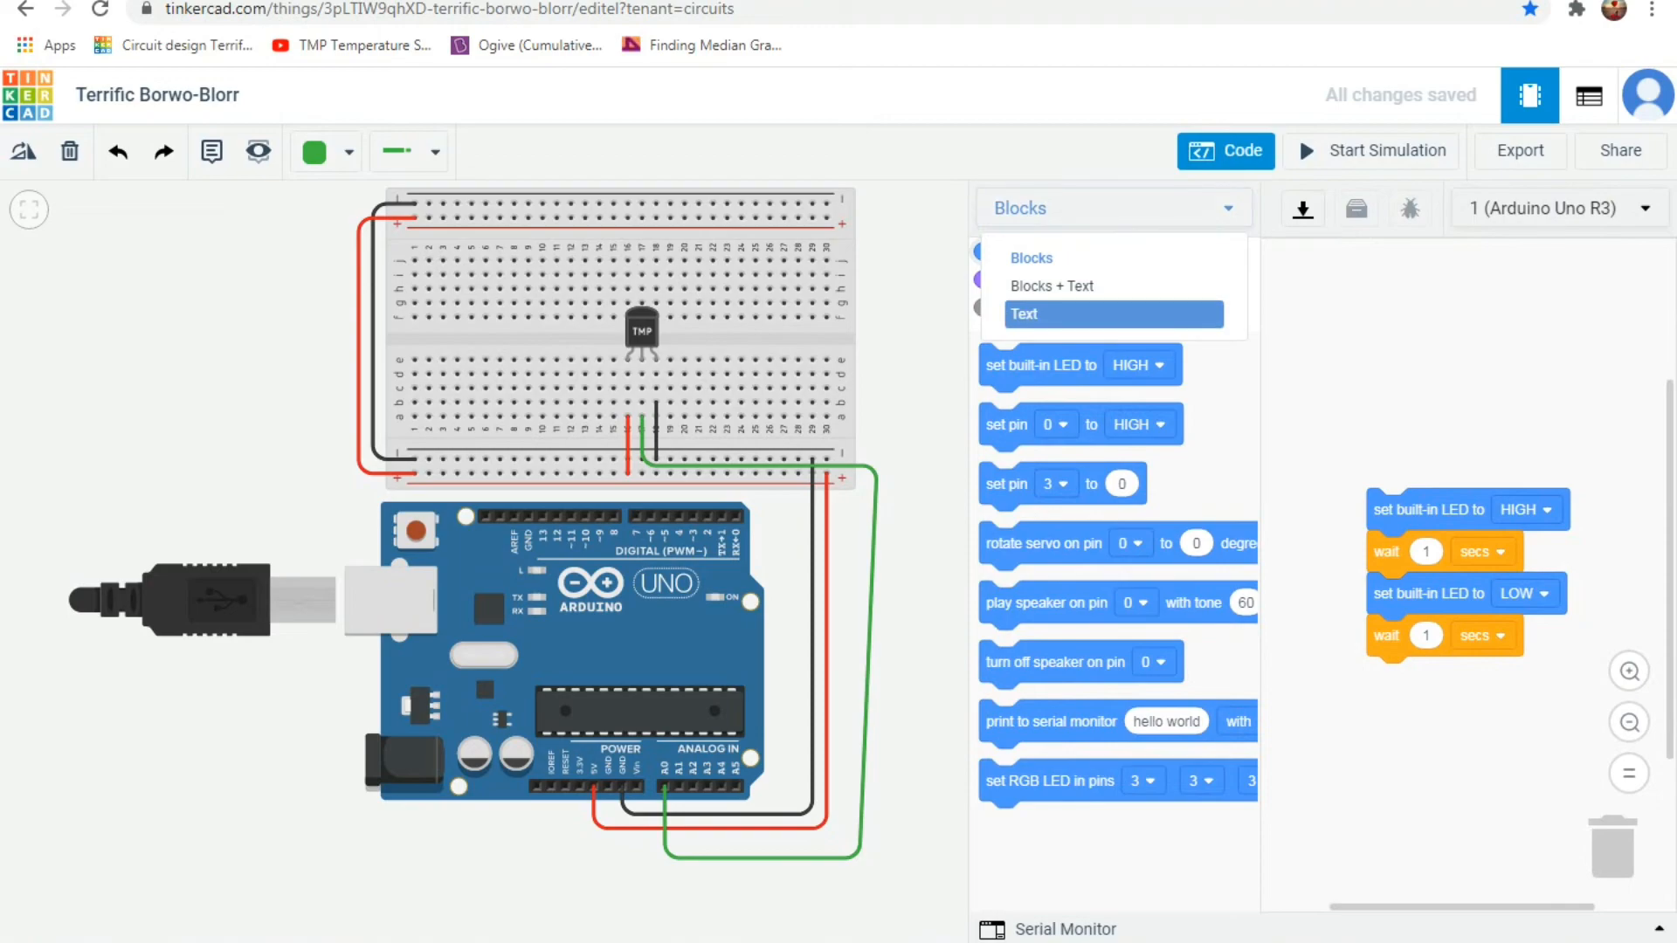
click(1083, 313)
Replace the entire default Arduino code with the copied TMP36 sketch.
click(836, 328)
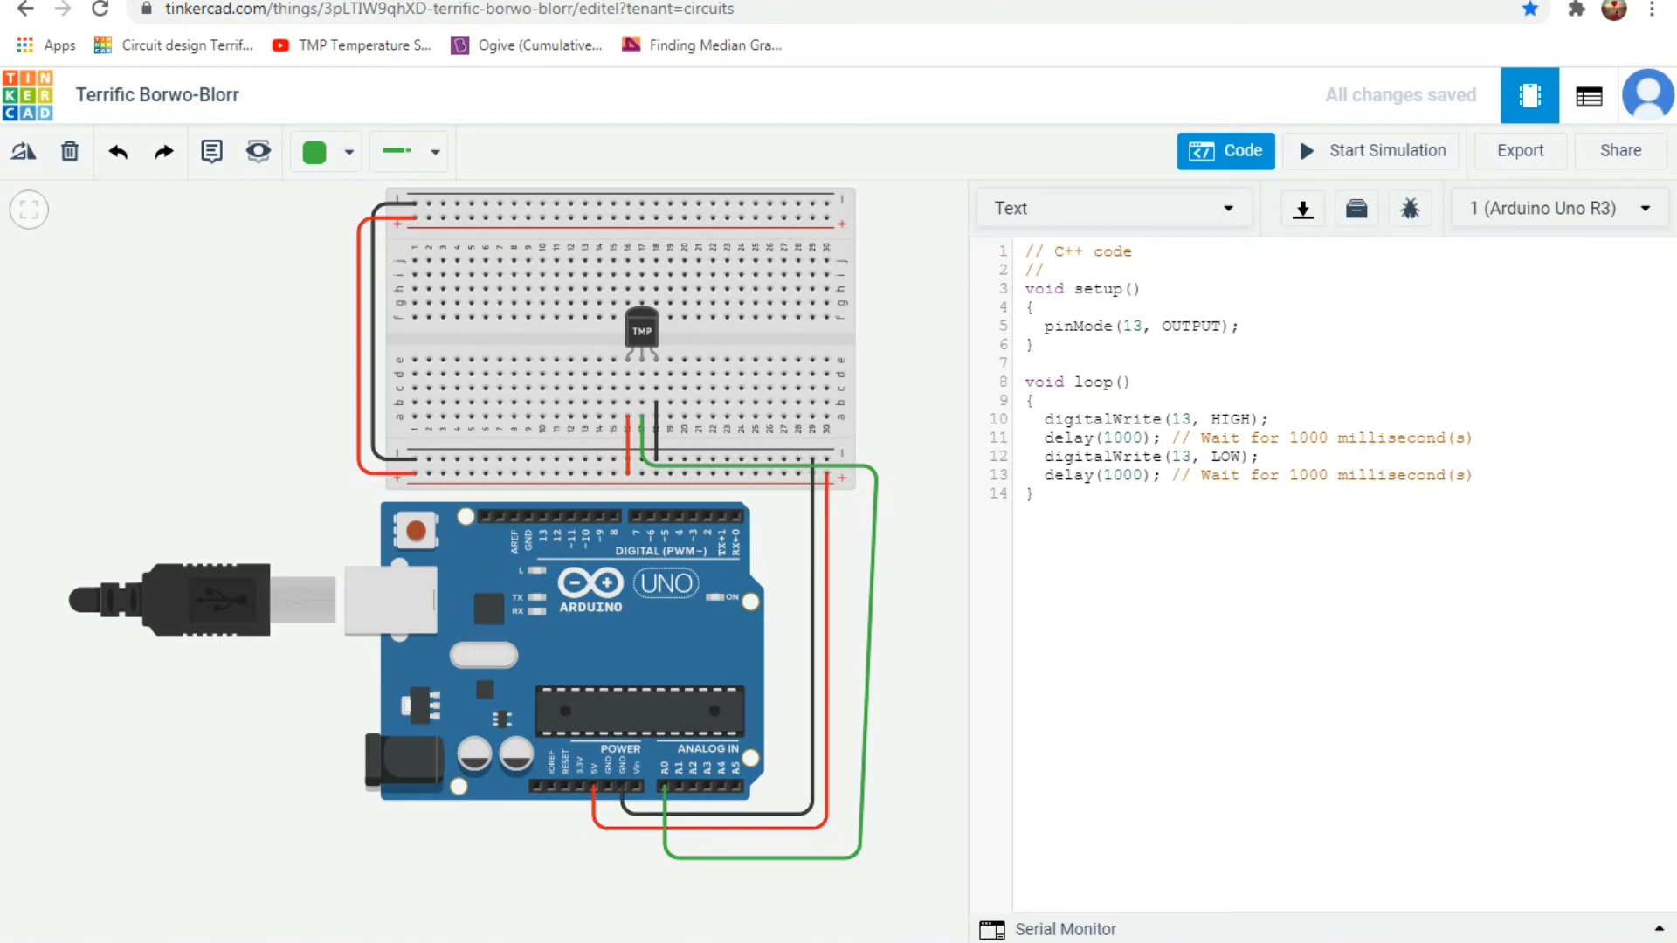
key(ctrl+a)
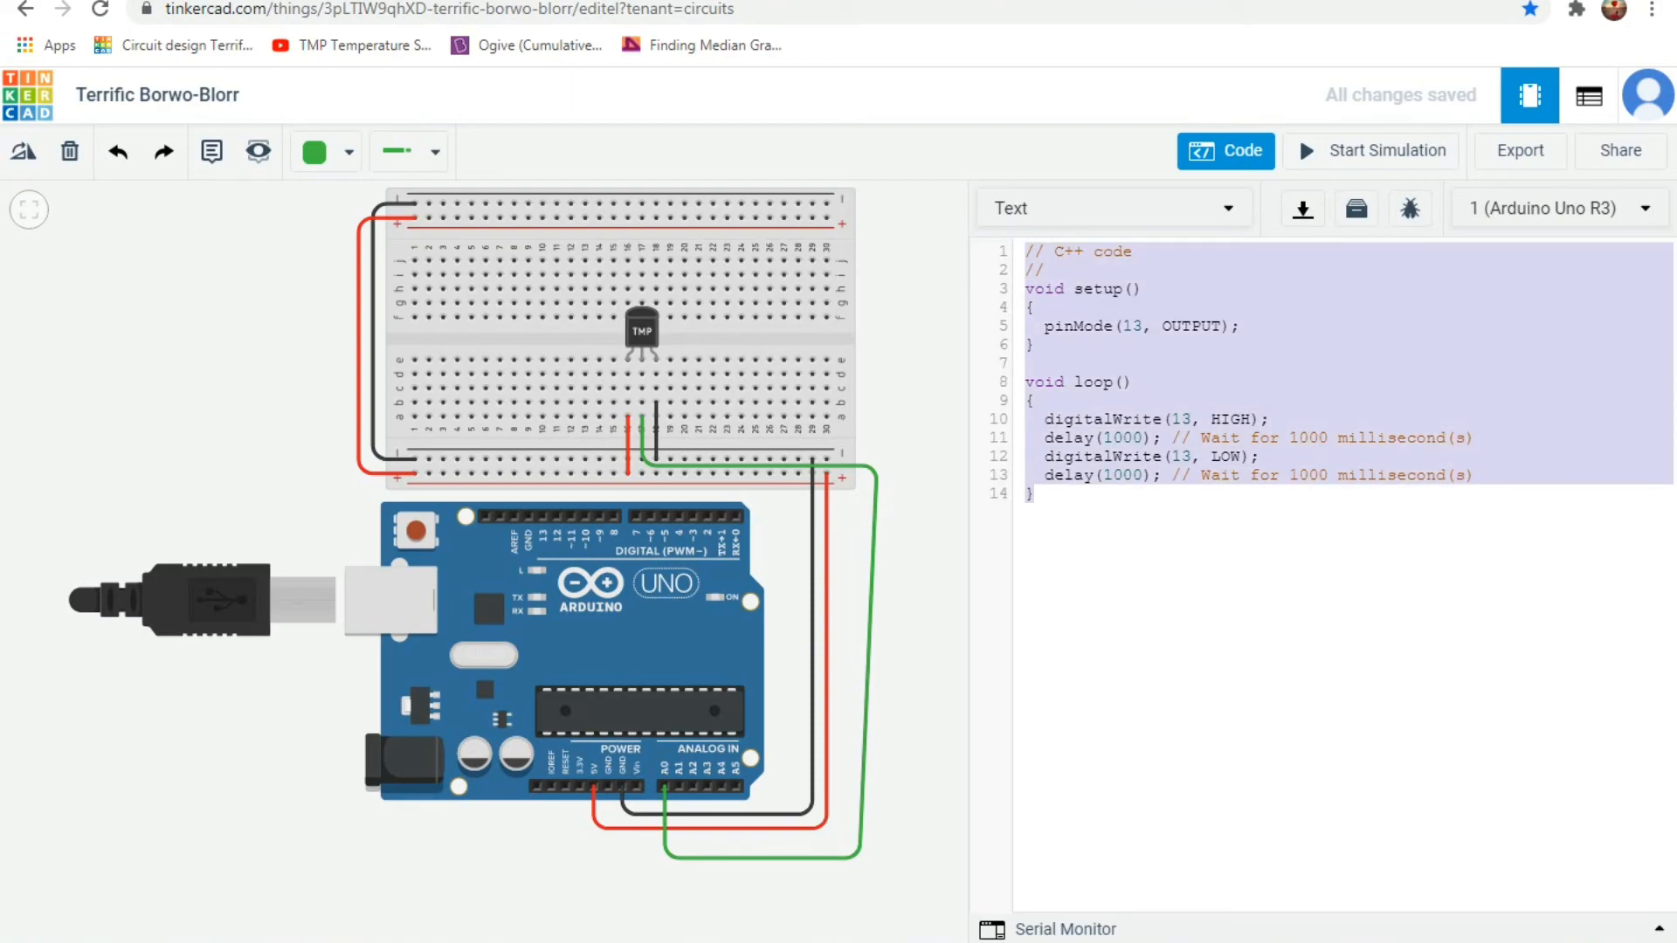
key(BackSpace)
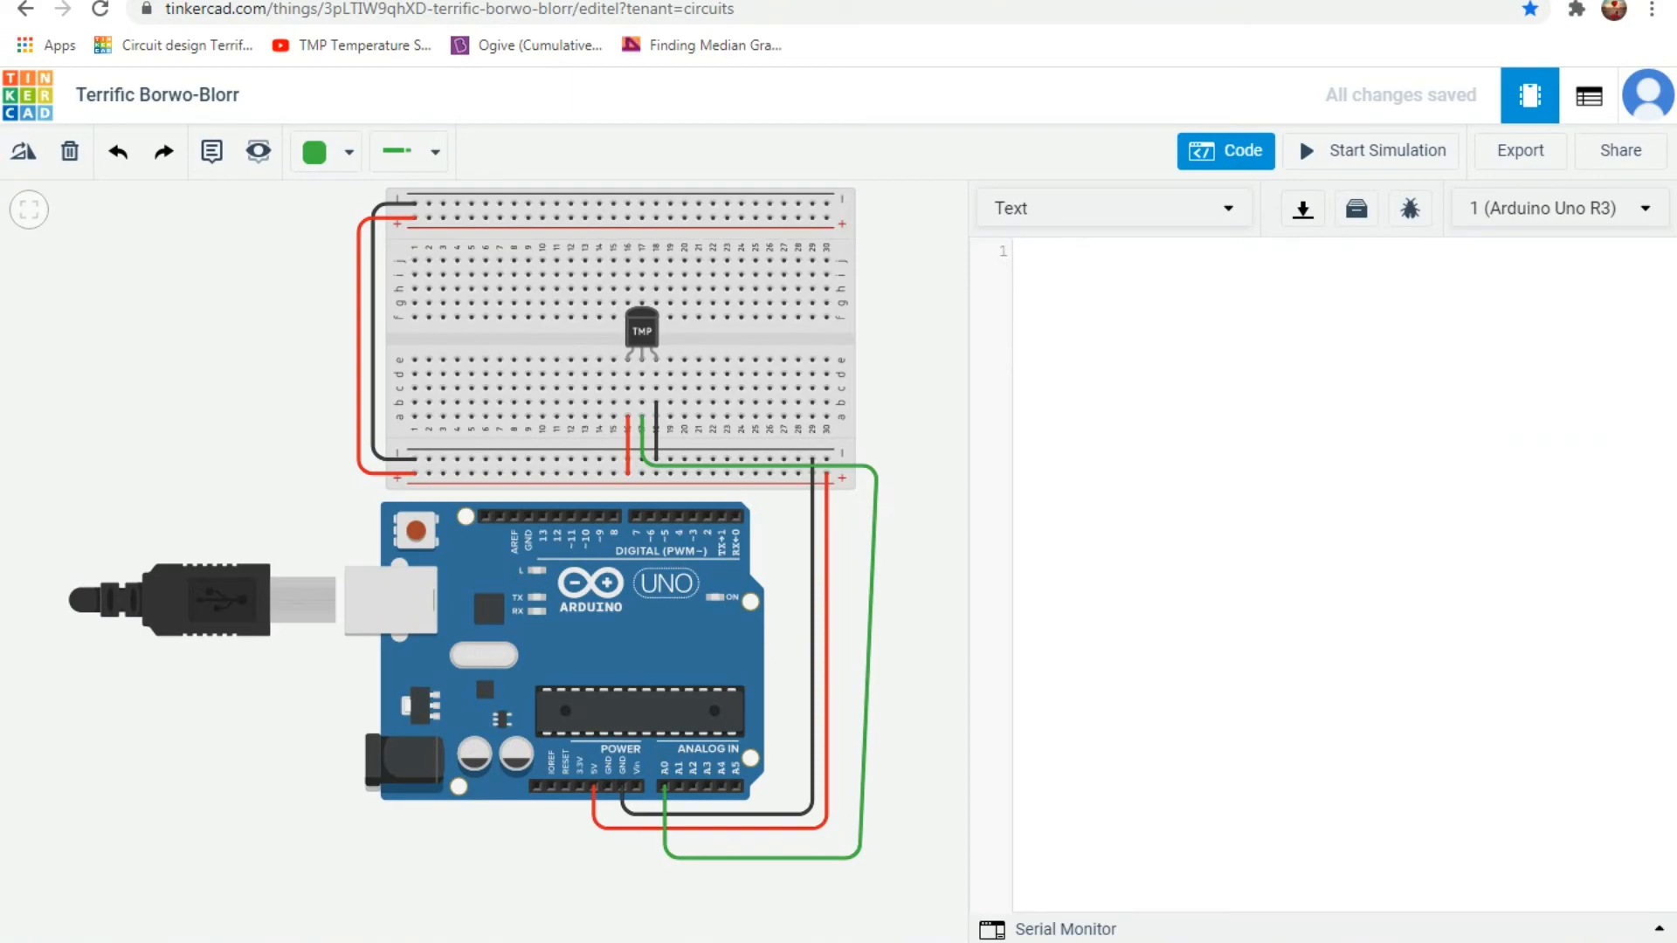
key(ctrl+v)
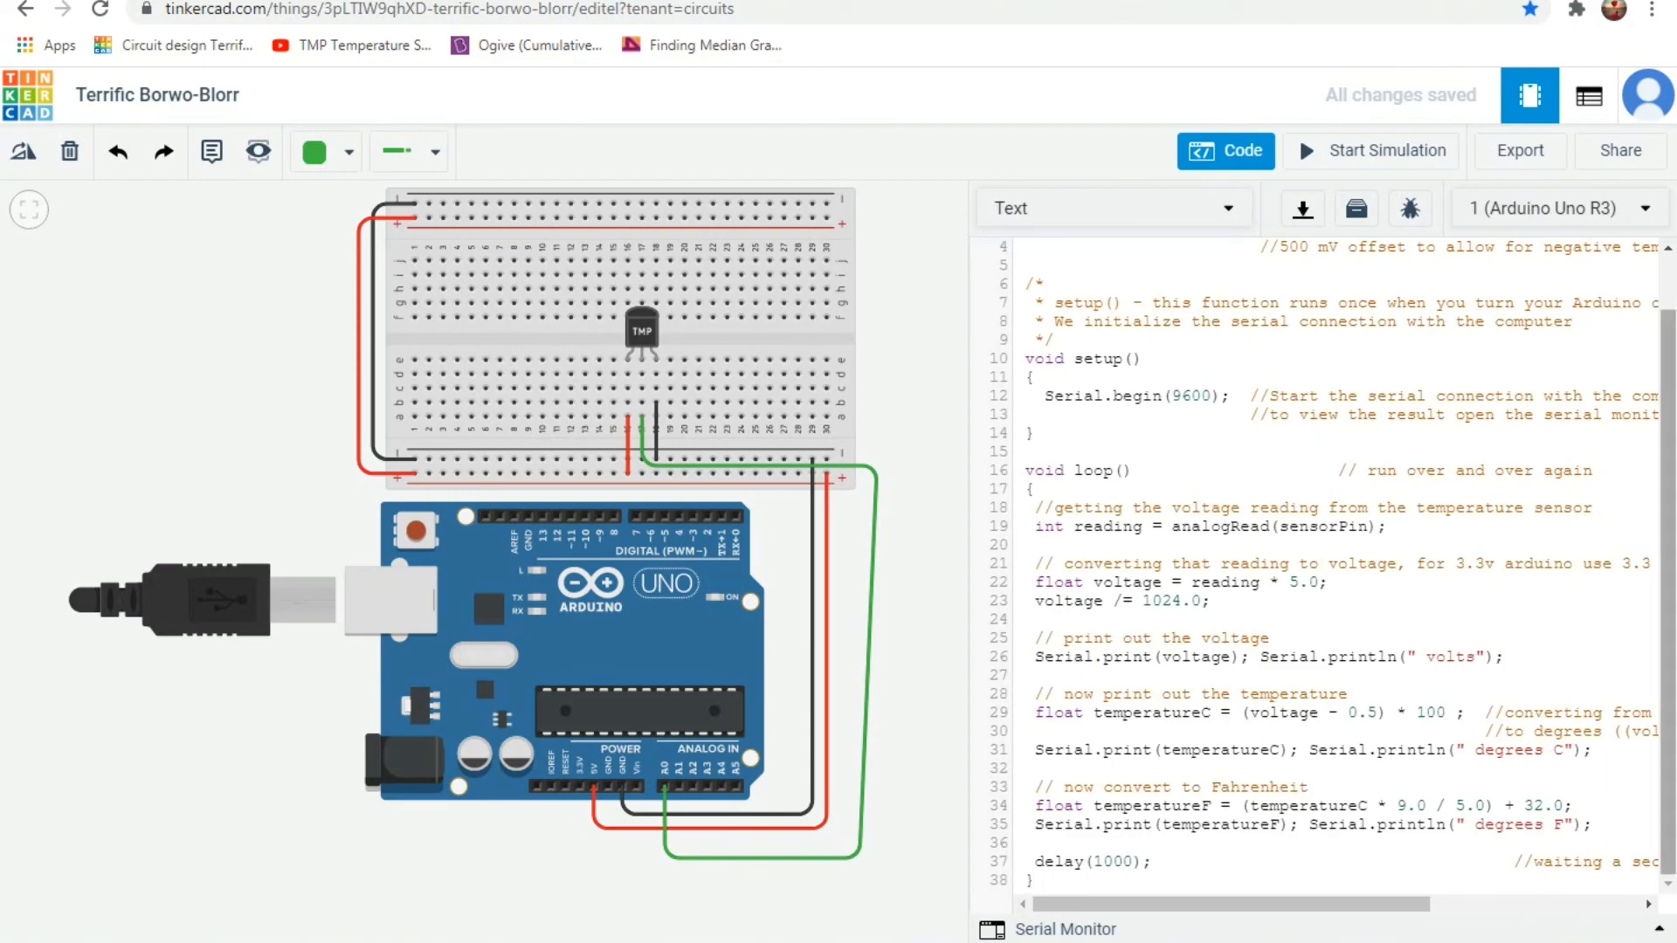
scroll(1334, 575, up, 2)
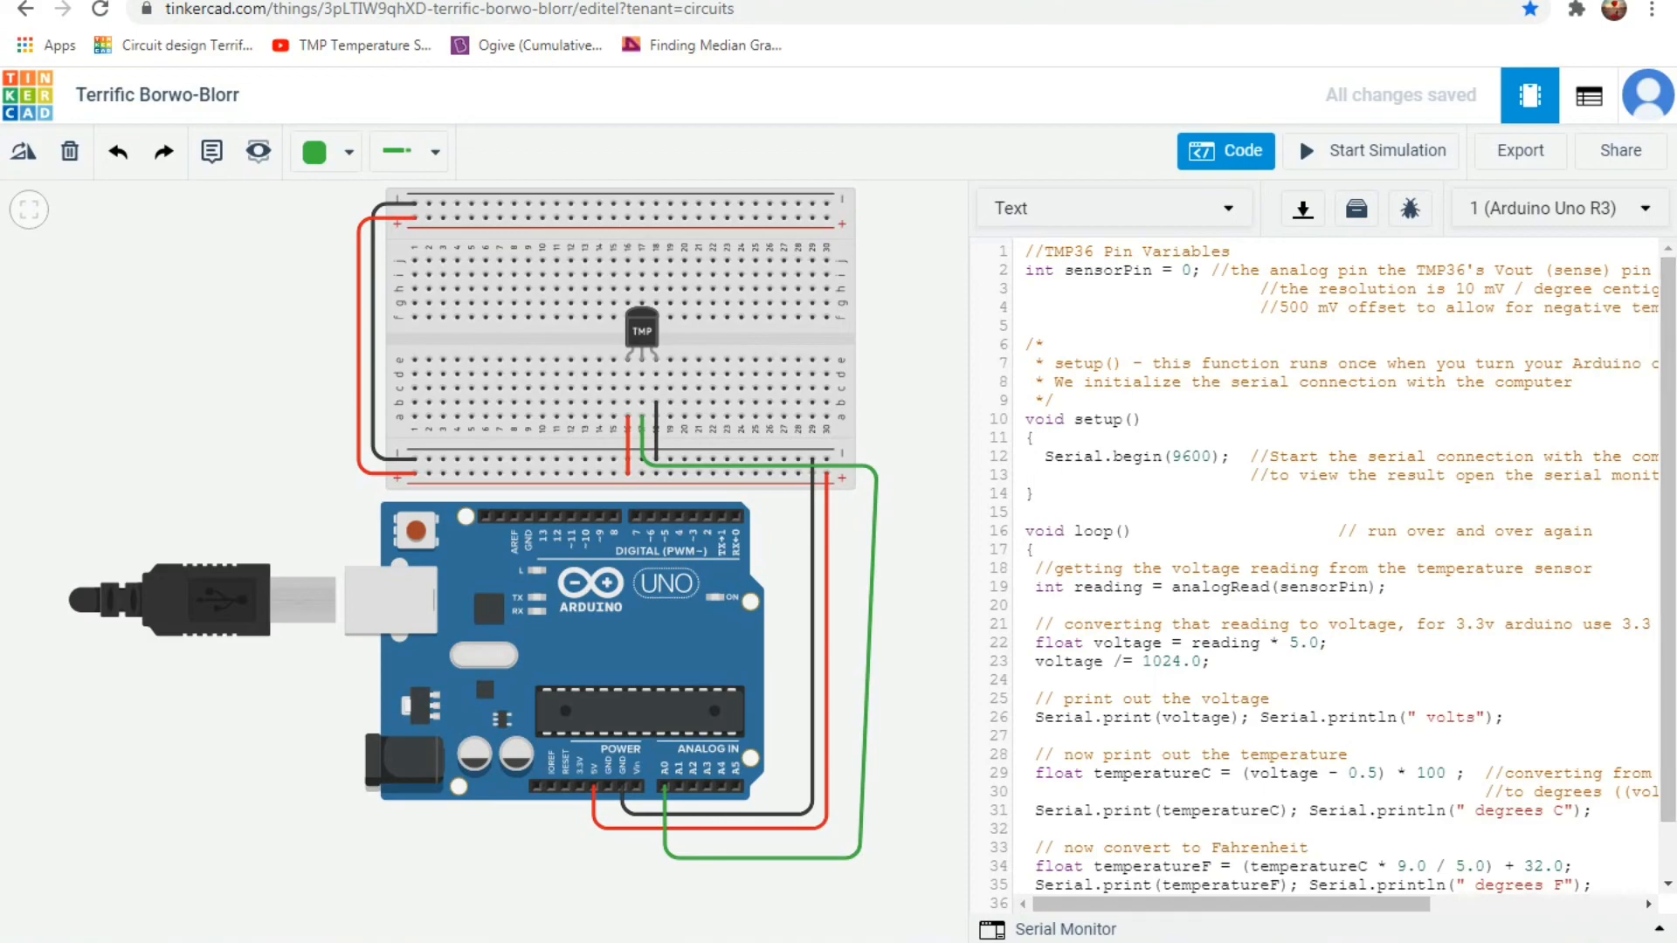
Show the Serial Monitor below the TMP36 sketch and start the circuit simulation.
scroll(1334, 574, down, 2)
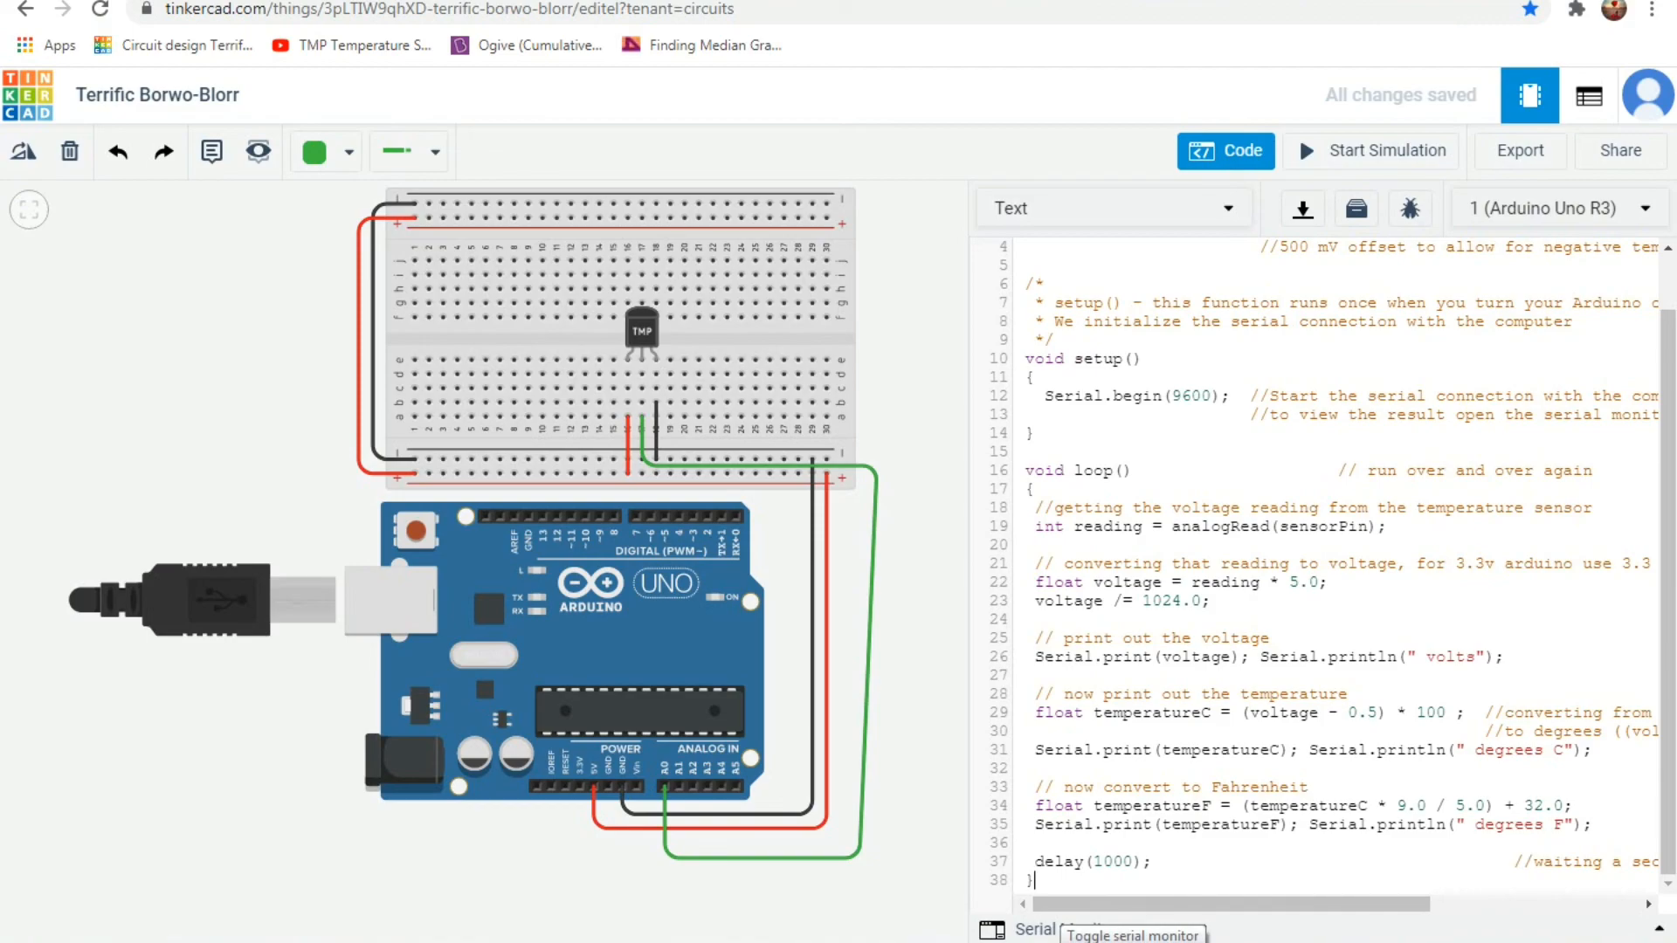
click(1321, 931)
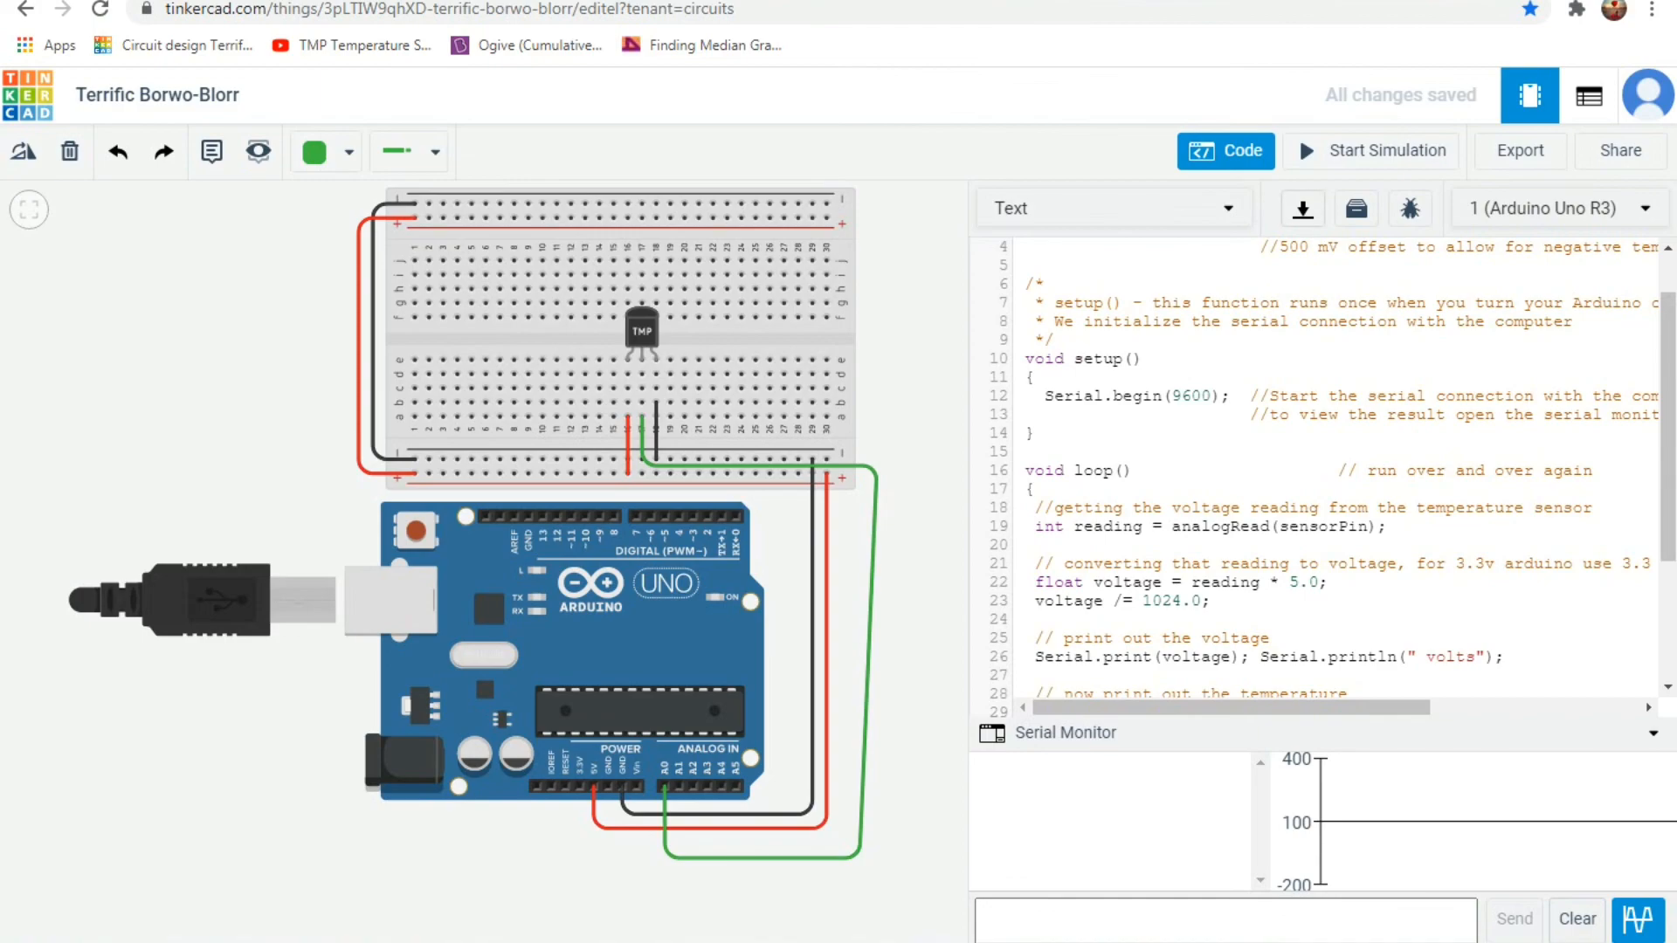
click(1299, 140)
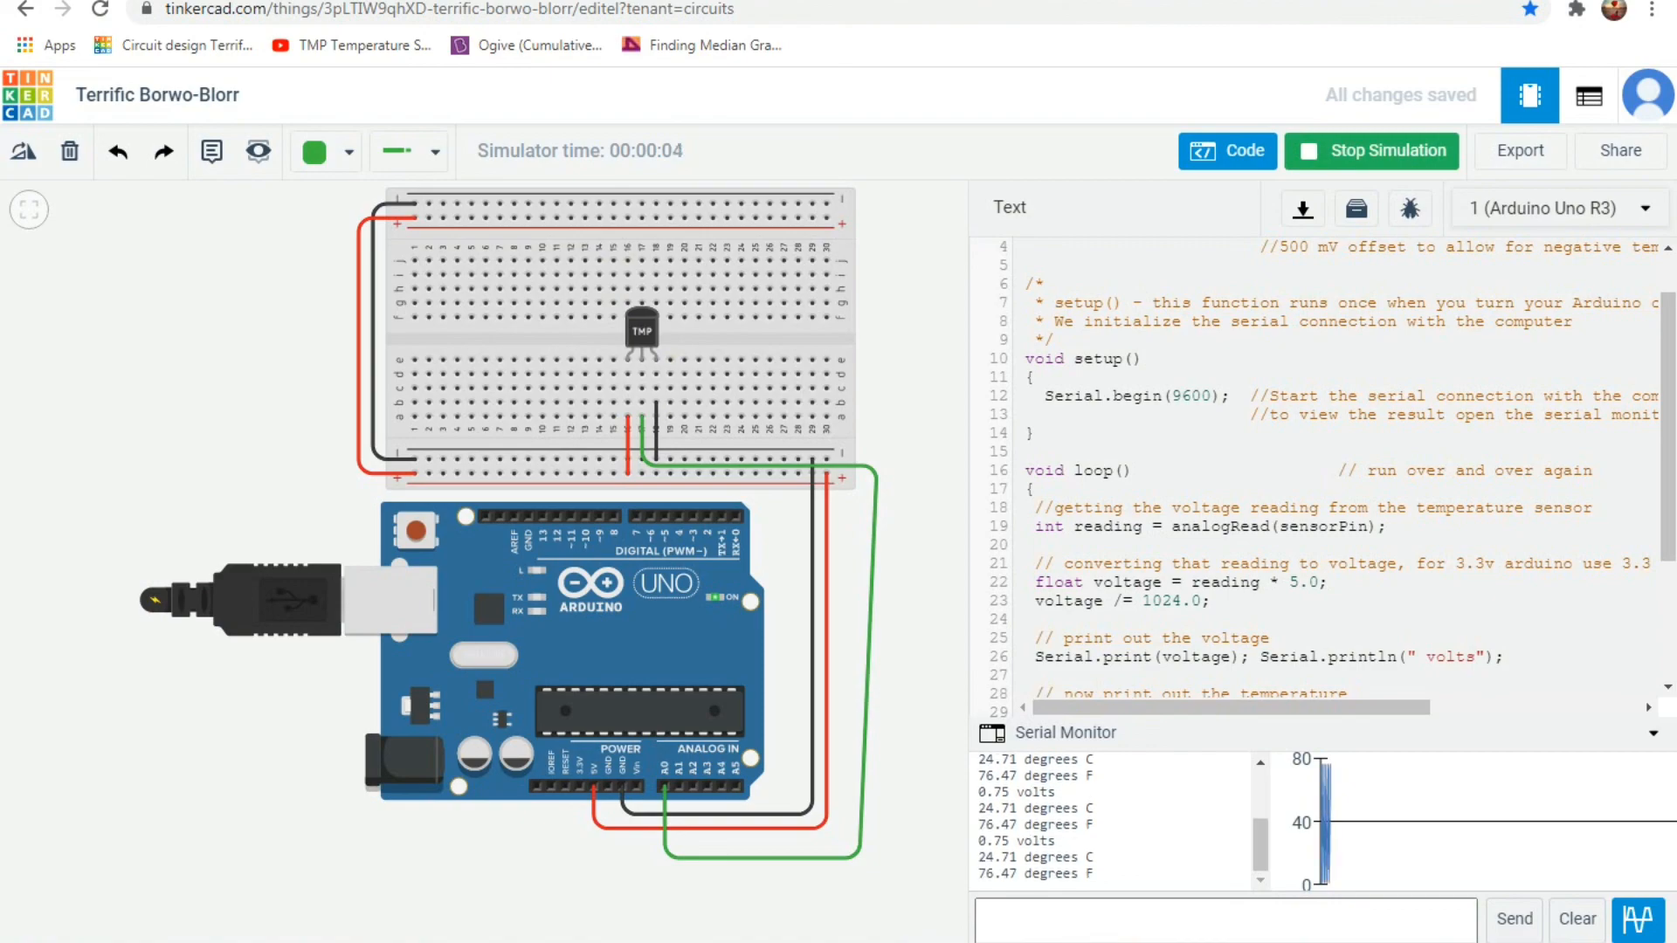
Lower the TMP36 sensor's simulated temperature to about -29 °C, and raise it back to around the middle of its range.
click(642, 331)
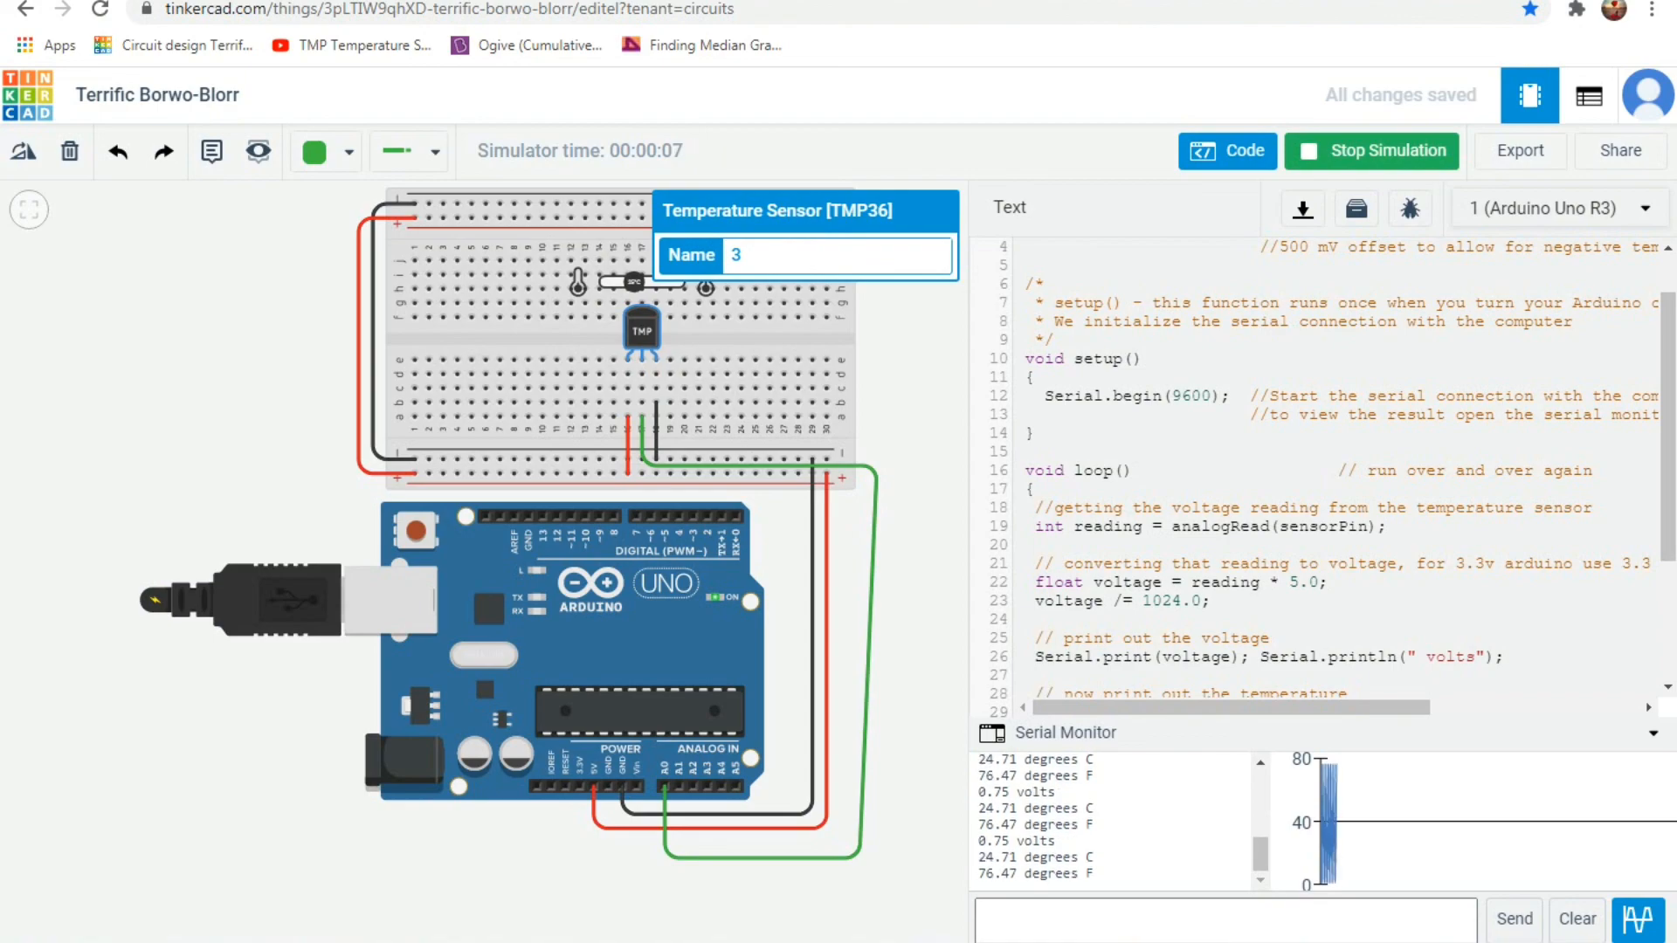
drag(634, 283, 609, 282)
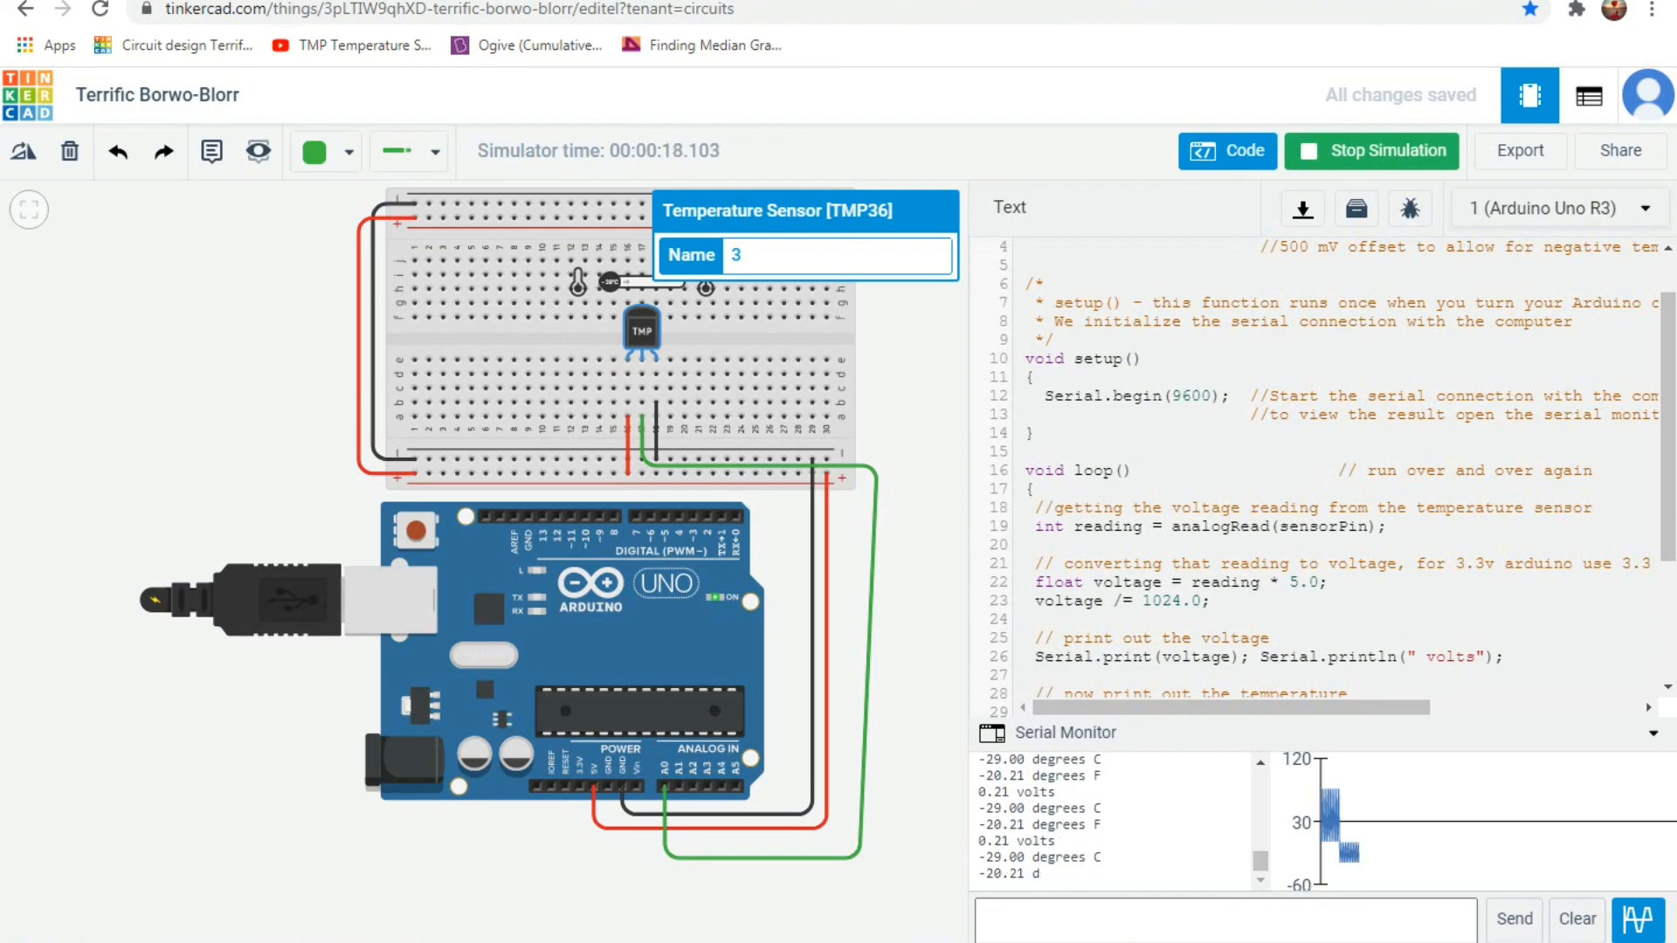
drag(609, 281, 640, 282)
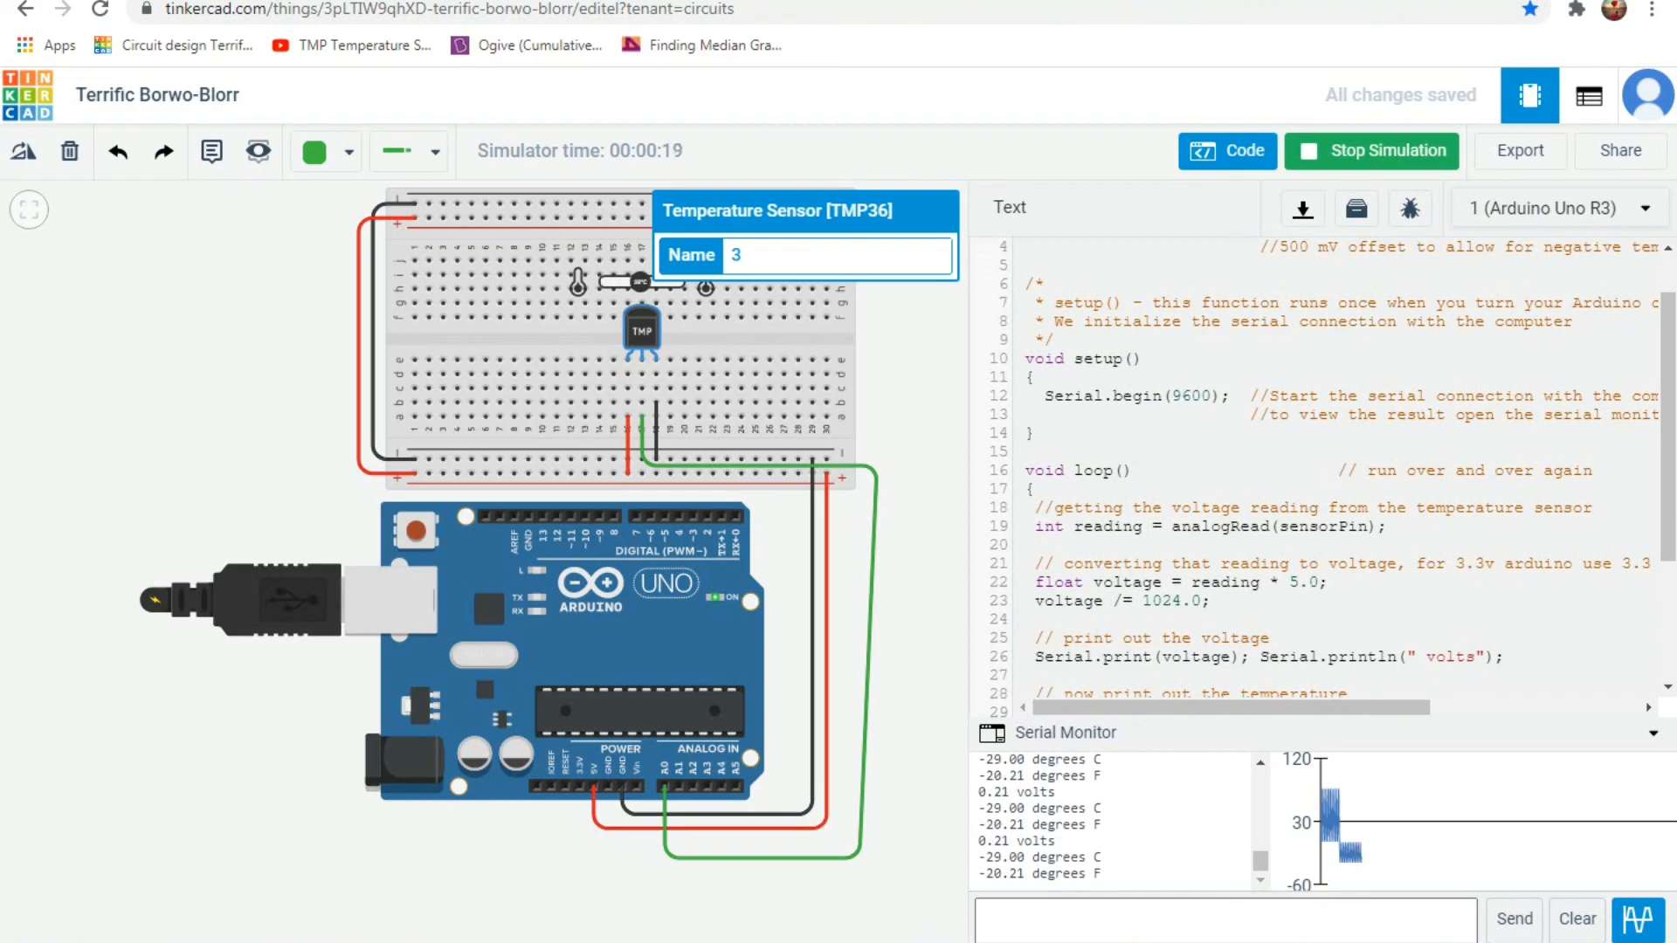